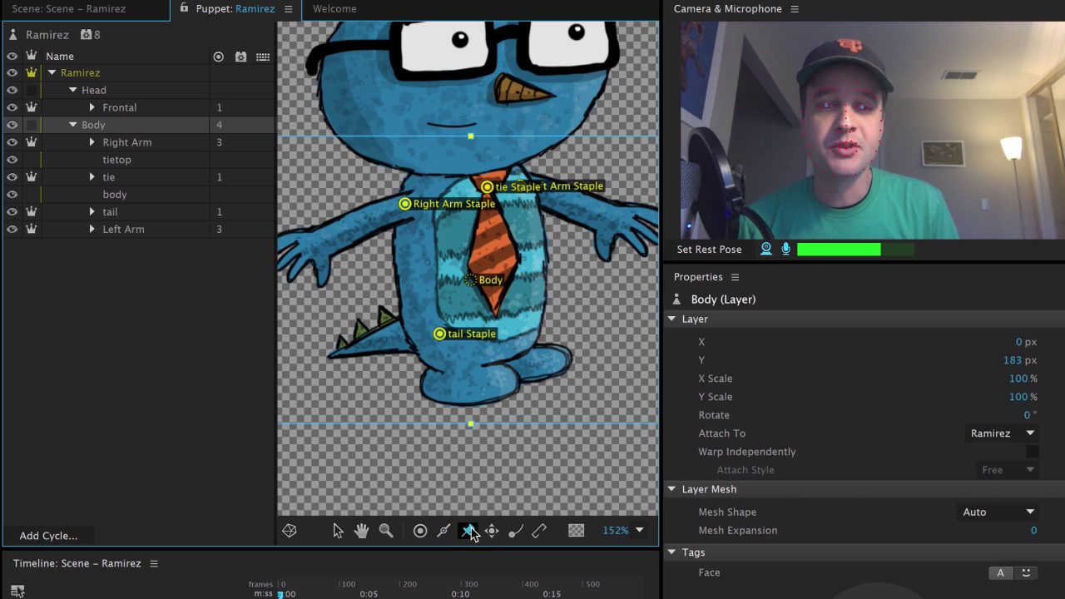
Step: Try pinning each of the Body layer's two feet with a Fixed handle, and undo both handles
left_click(474, 384)
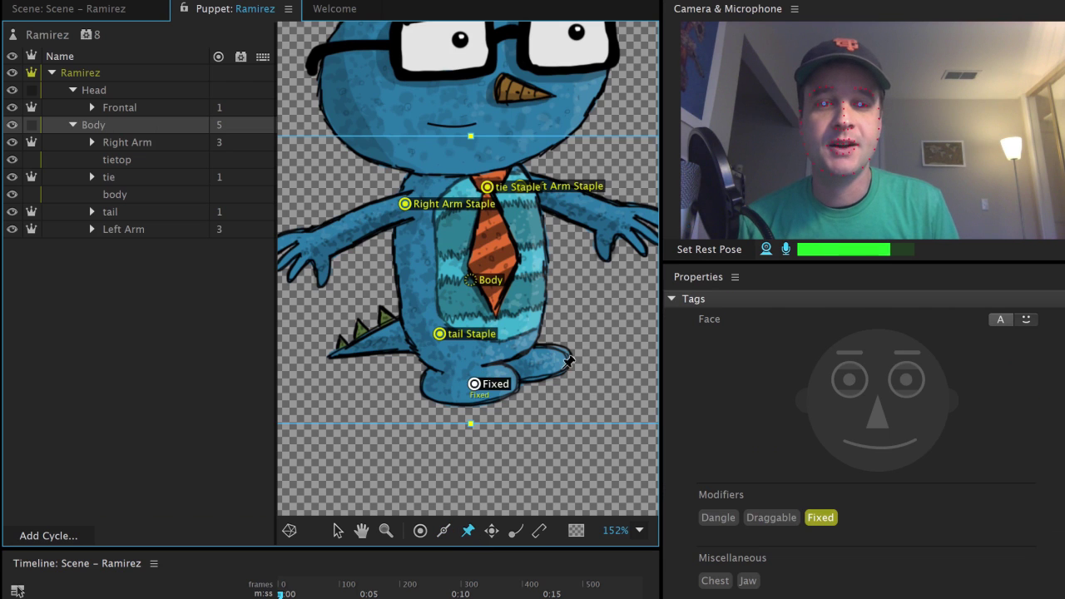
left_click(537, 361)
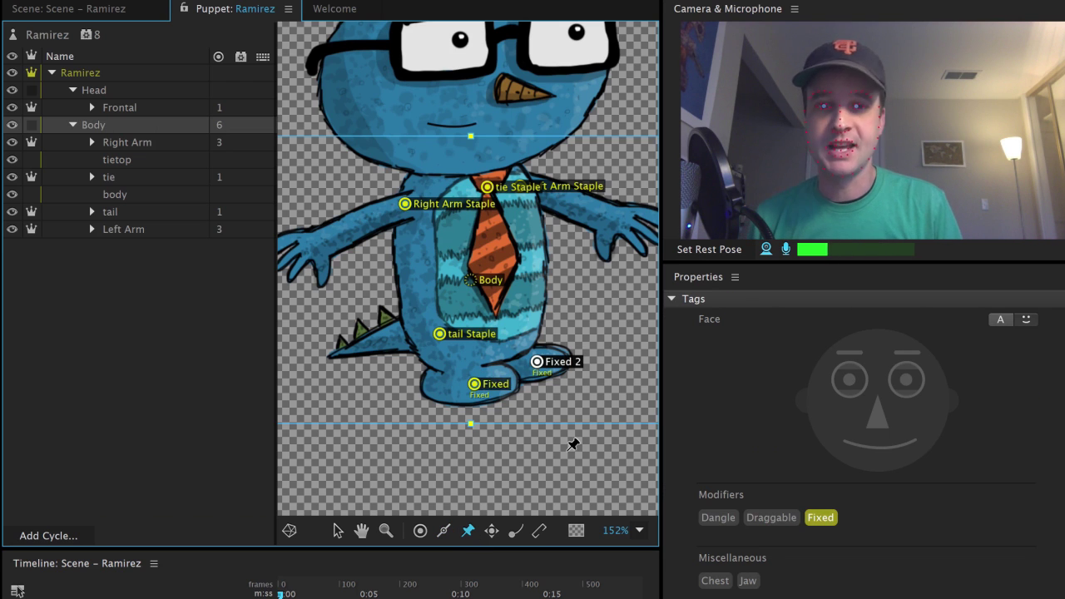
key("ctrl+z")
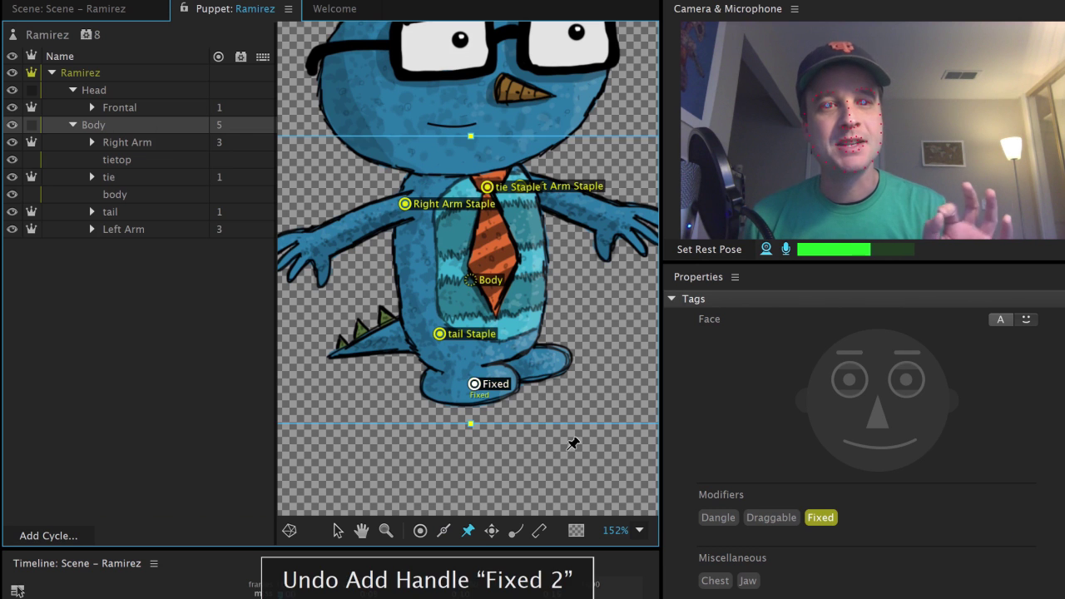
key("ctrl+z")
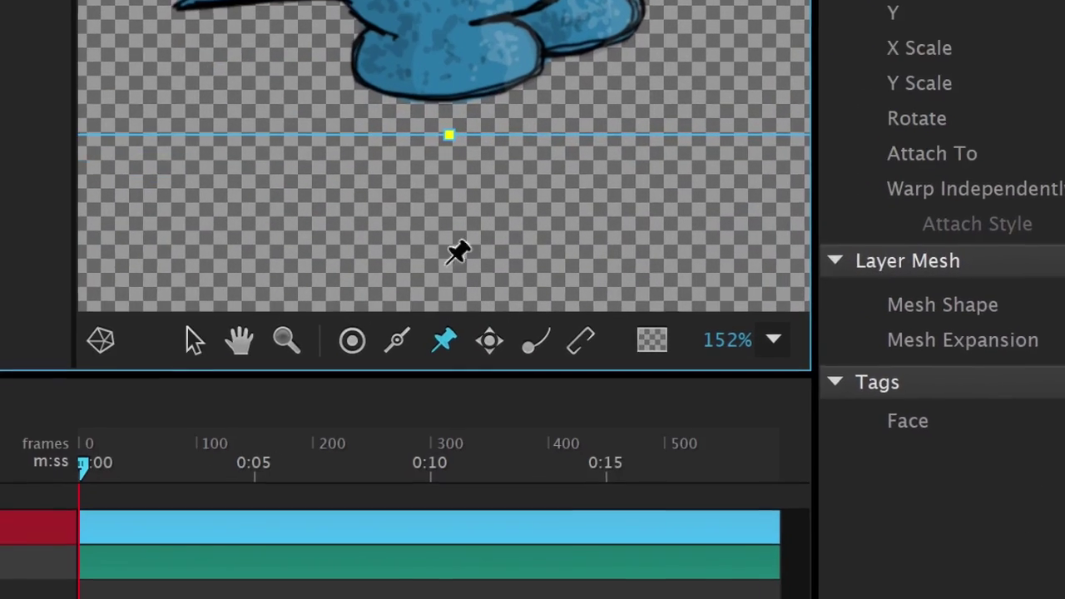
Step: Place one Fixed, one Draggable and one Dangle handle on the empty area below the puppet's feet
left_click(456, 466)
left_click(492, 530)
left_click(512, 209)
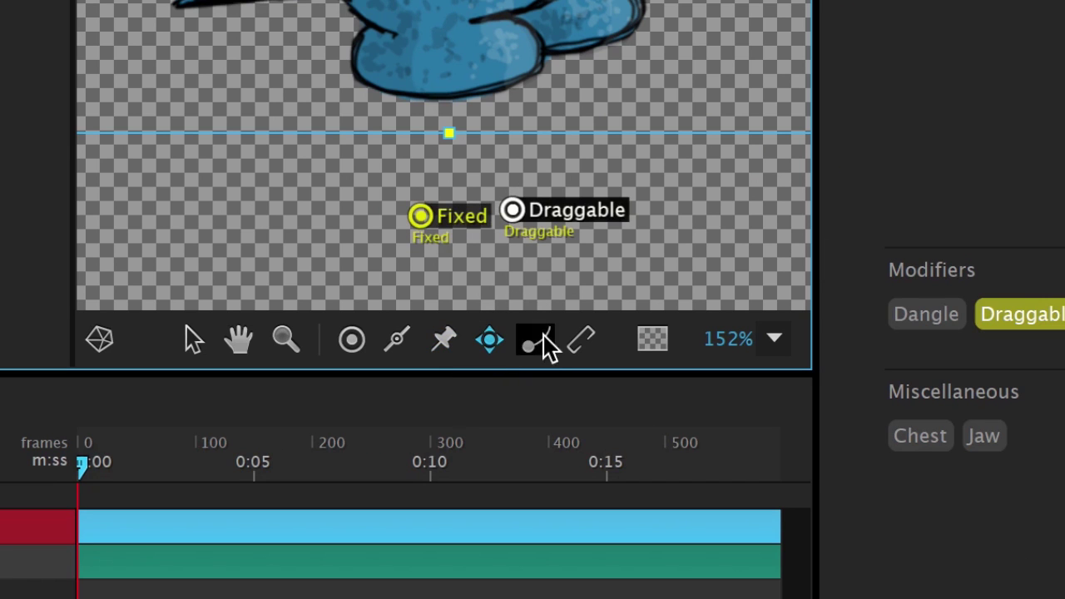
left_click(539, 342)
left_click(649, 217)
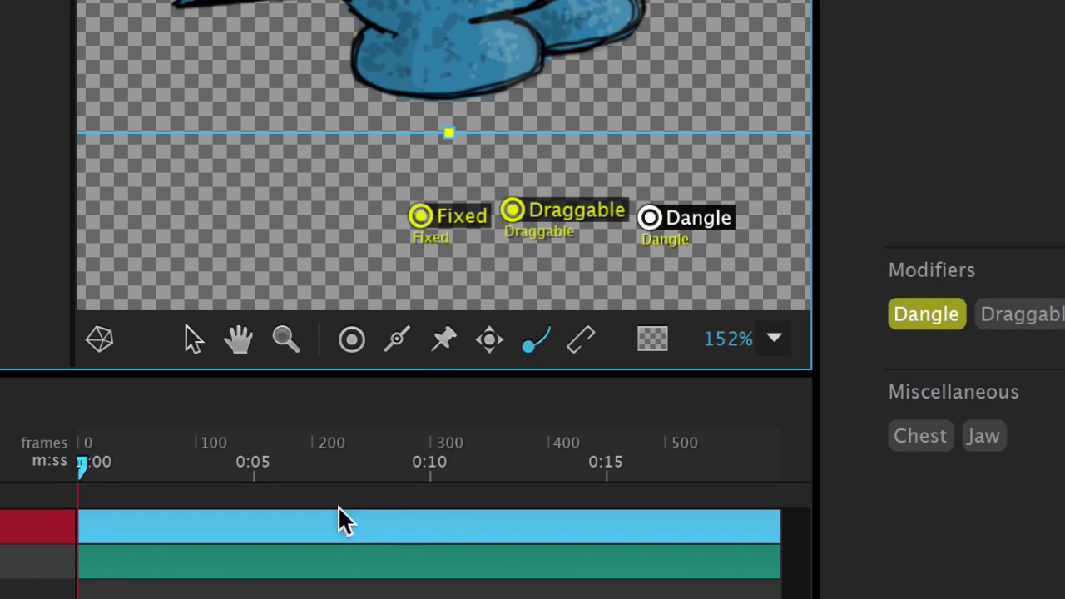
Step: Add a plain handle on the puppet's front foot and tag it as Fixed
left_click(351, 341)
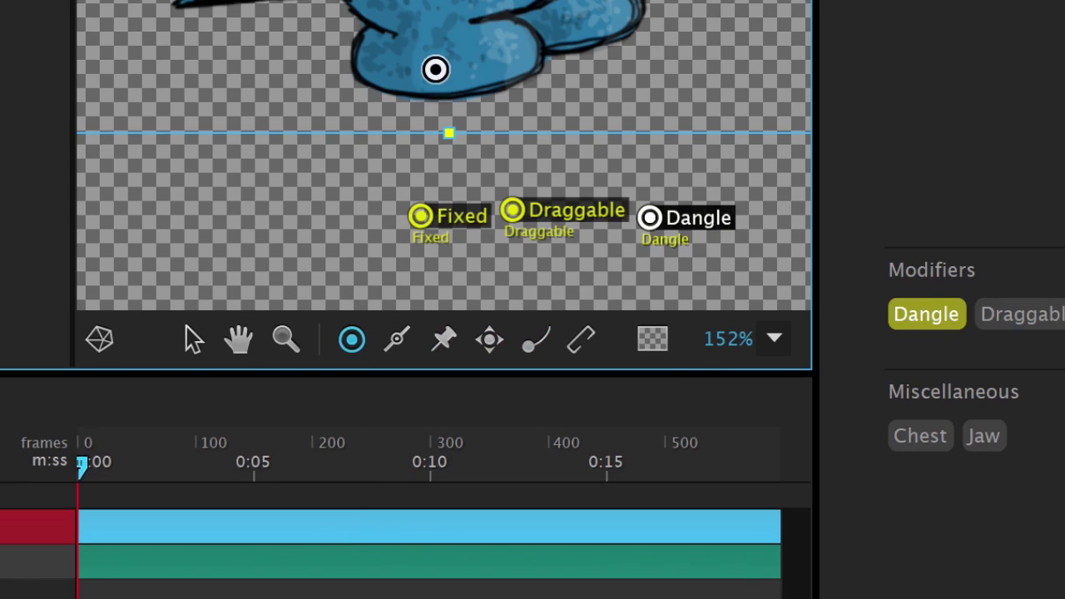
left_click(440, 49)
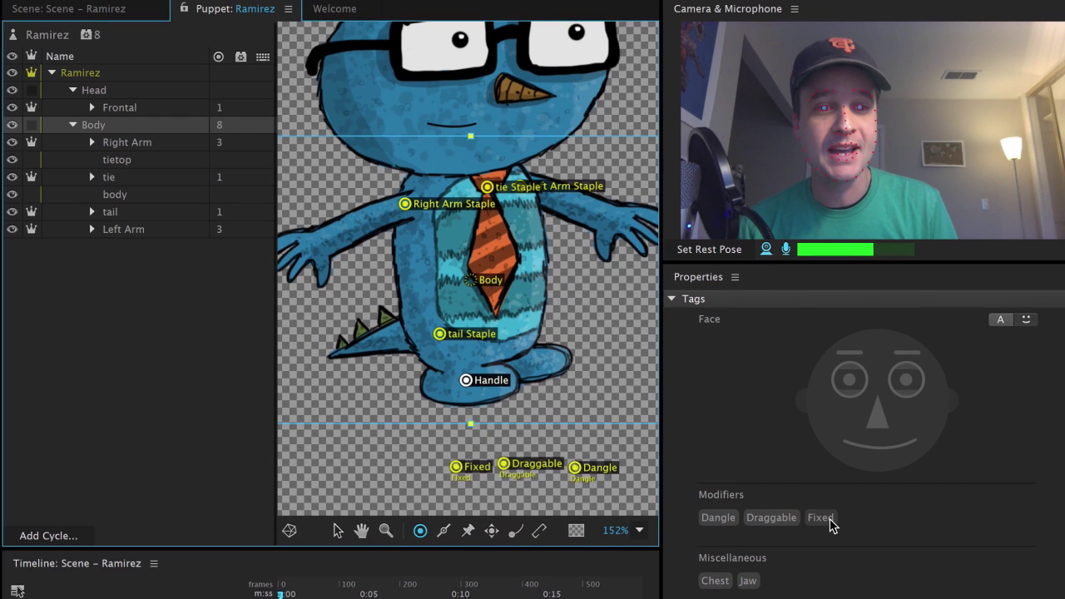
left_click(820, 518)
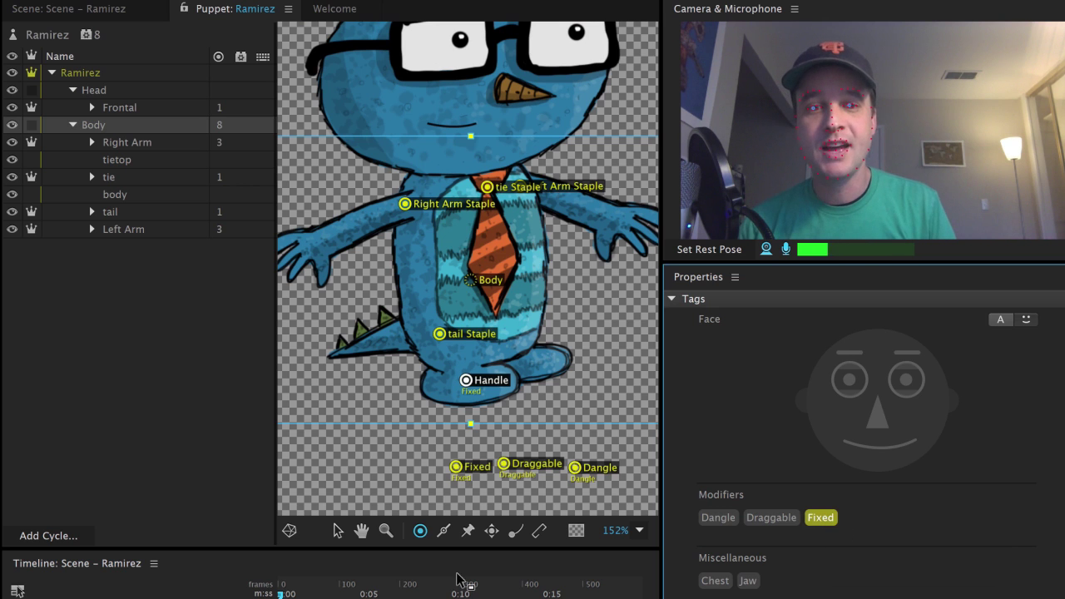
Step: Undo the Fixed tag, the plain foot handle and the three handles below the feet
key("ctrl+z")
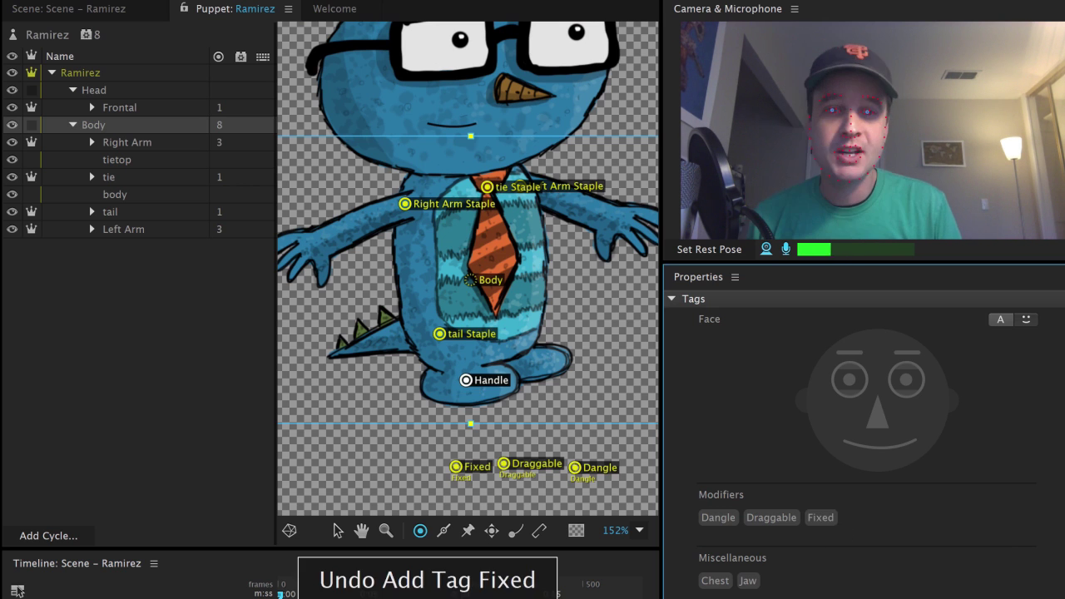
key("ctrl+z")
key("ctrl+z")
key("ctrl+z")
key("ctrl+z")
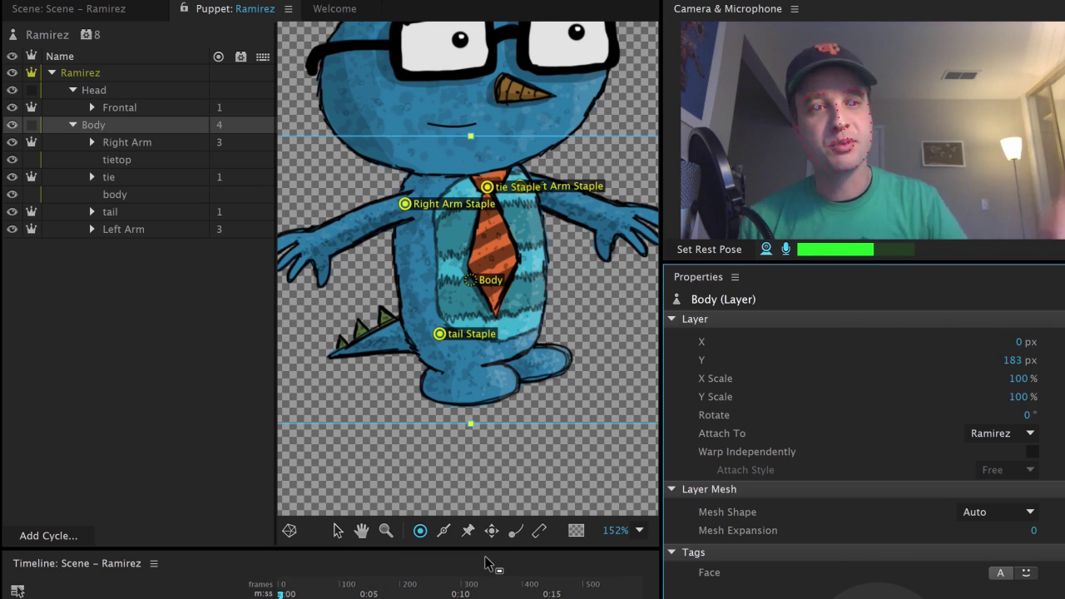
Step: Draw a stick across both feet on the Body layer, tag it as Fixed, and switch to the scene
left_click(445, 533)
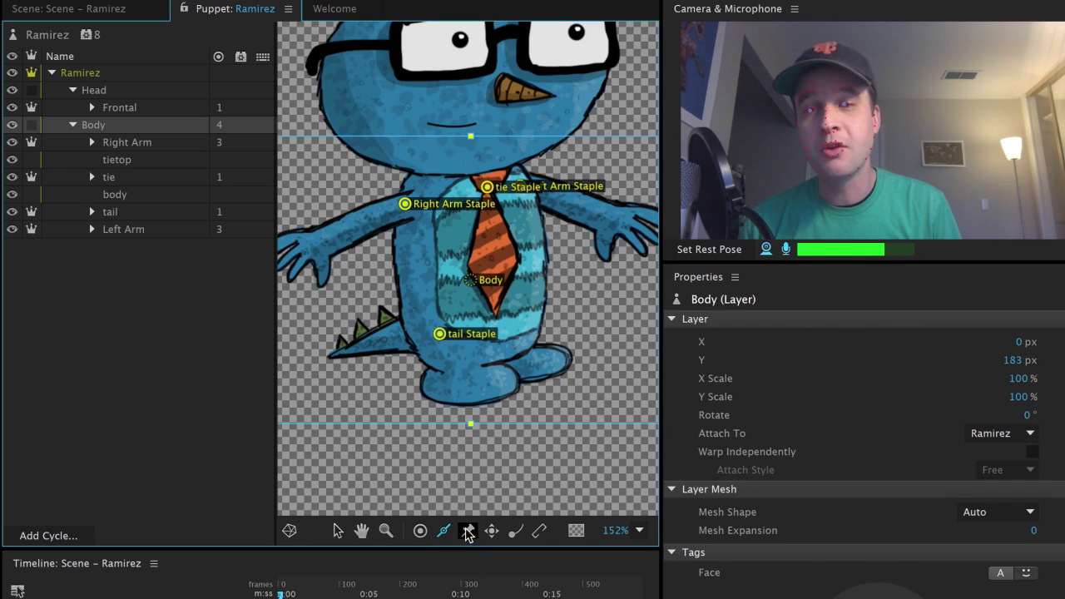
left_click_drag(470, 381, 566, 358)
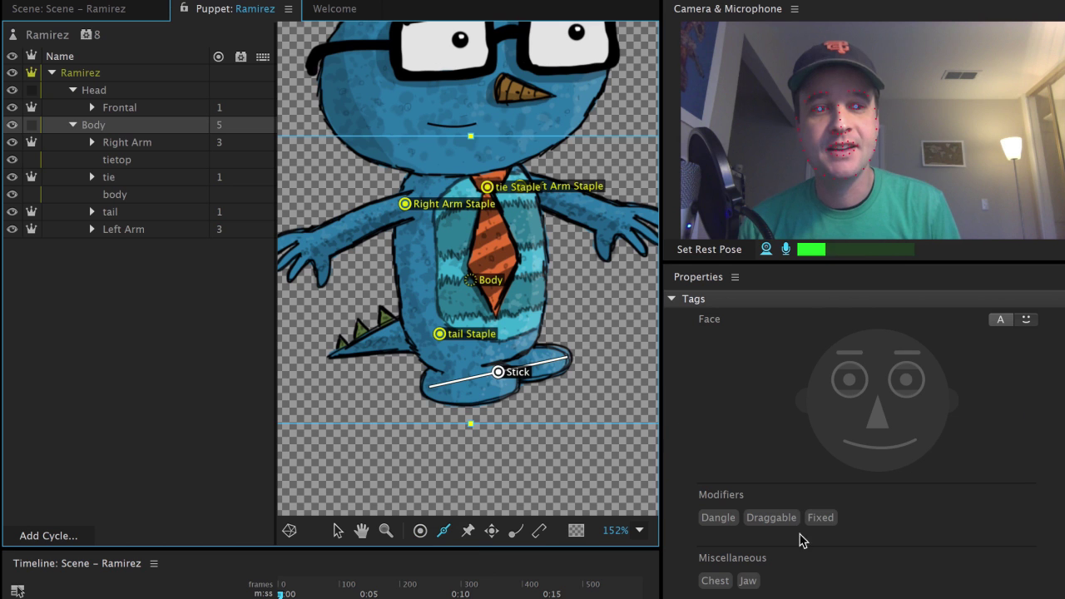
left_click(820, 519)
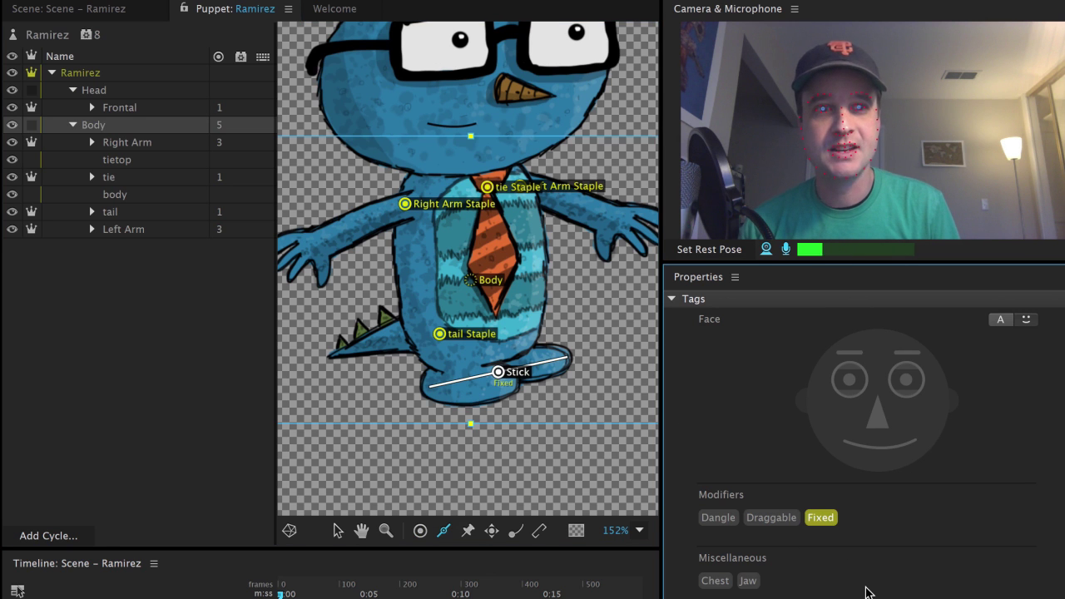
left_click(83, 12)
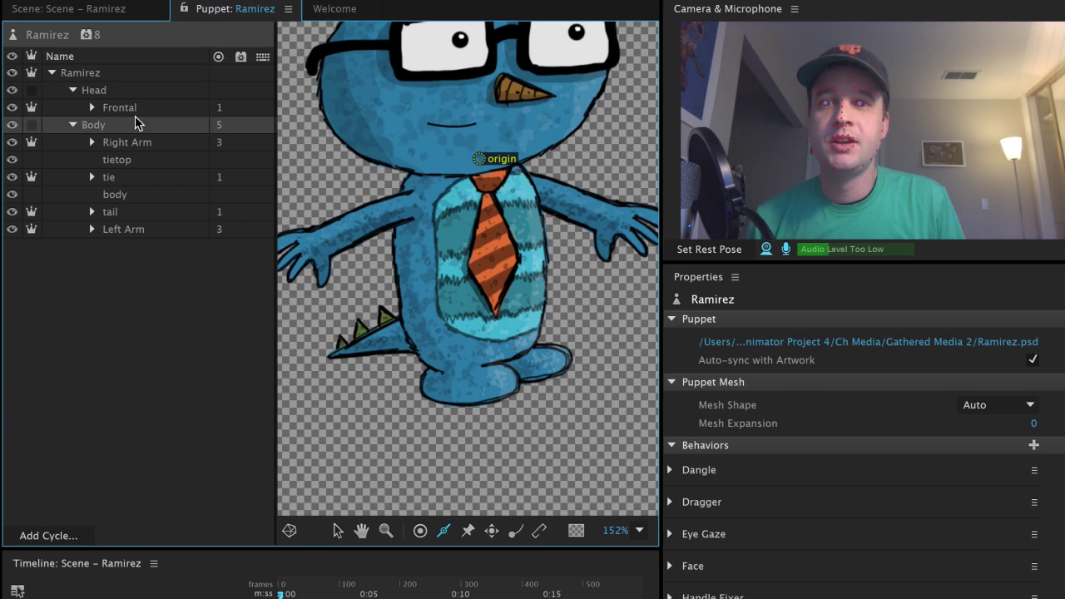
Step: Delete the Fixed stick across the feet from the puppet's Body layer
left_click(136, 121)
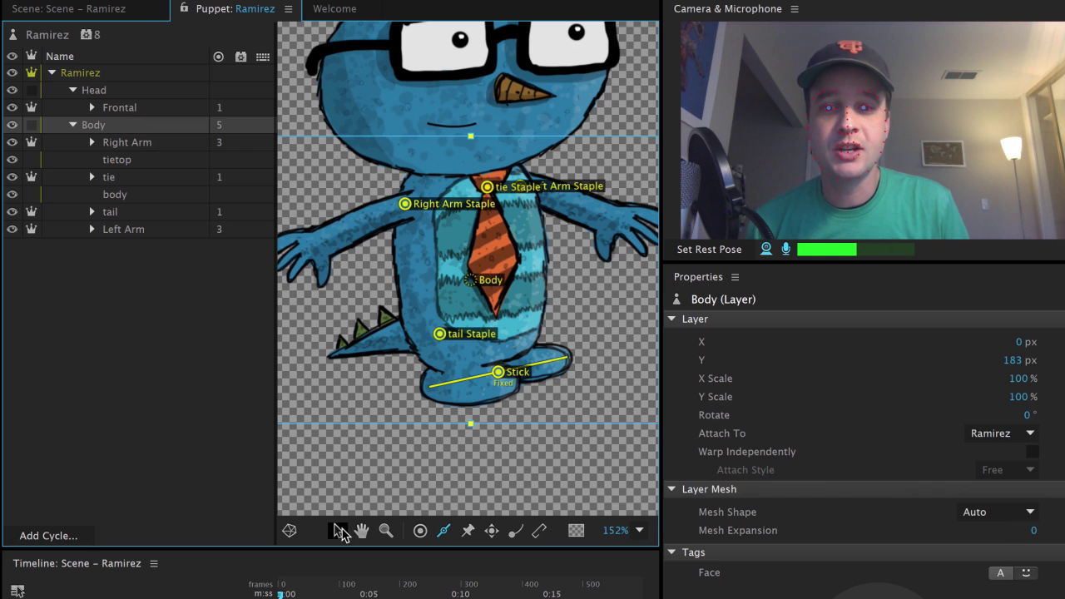
left_click(499, 373)
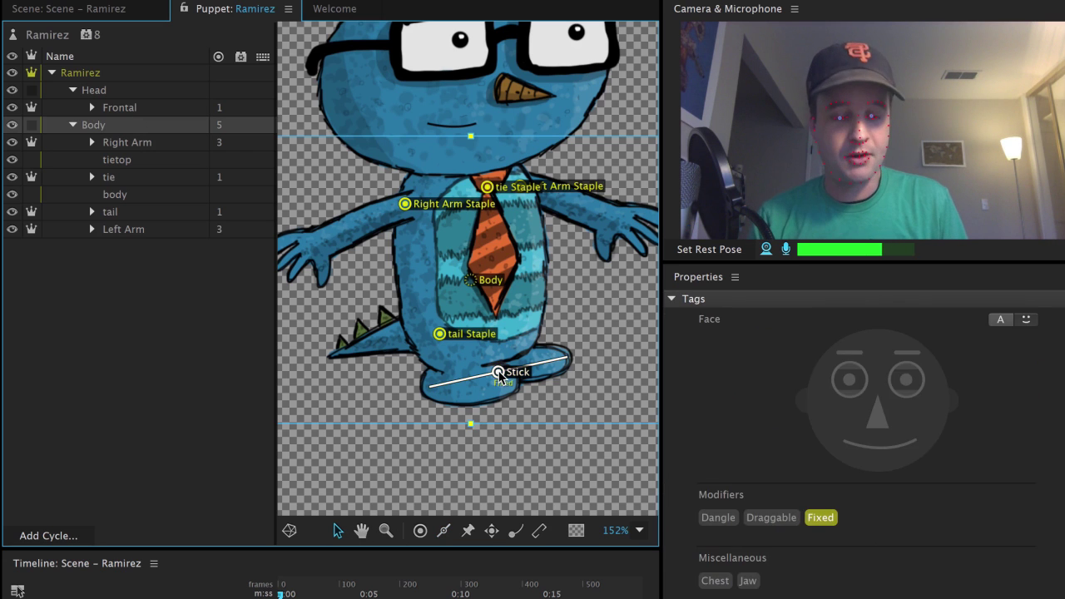
key("Delete")
Step: Tag the top Ramirez layer as Draggable and test it by moving the puppet in the scene
left_click(119, 72)
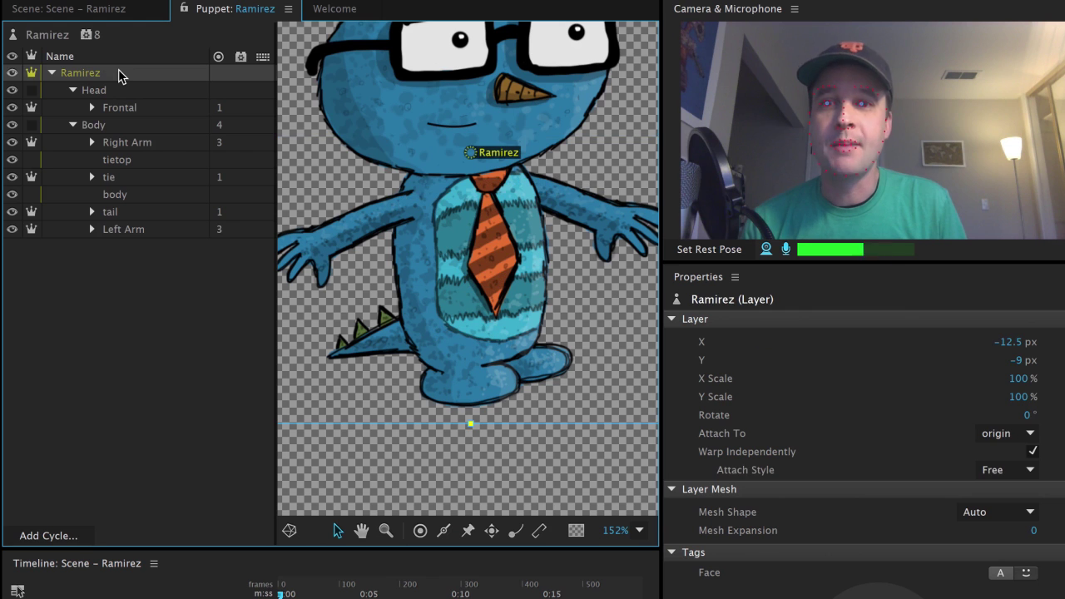
scroll(963, 552, "down", 10)
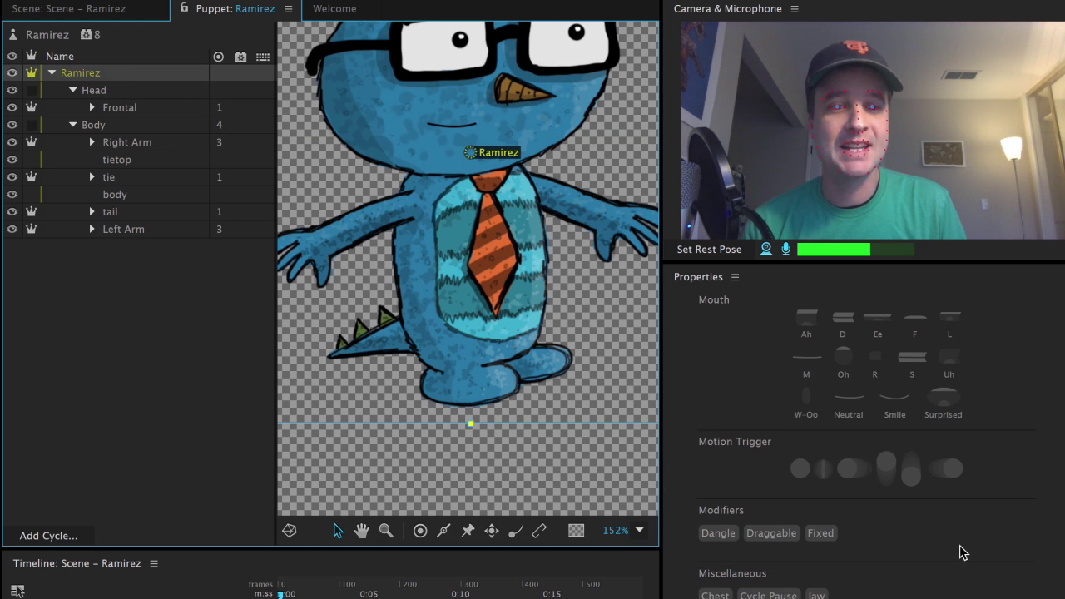
left_click(771, 533)
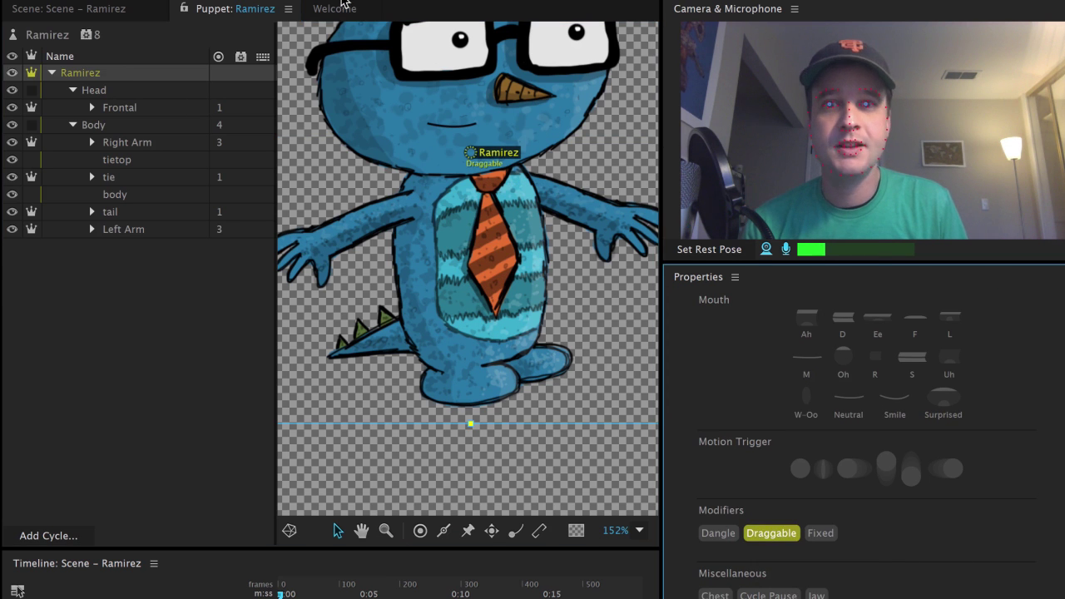
left_click(69, 8)
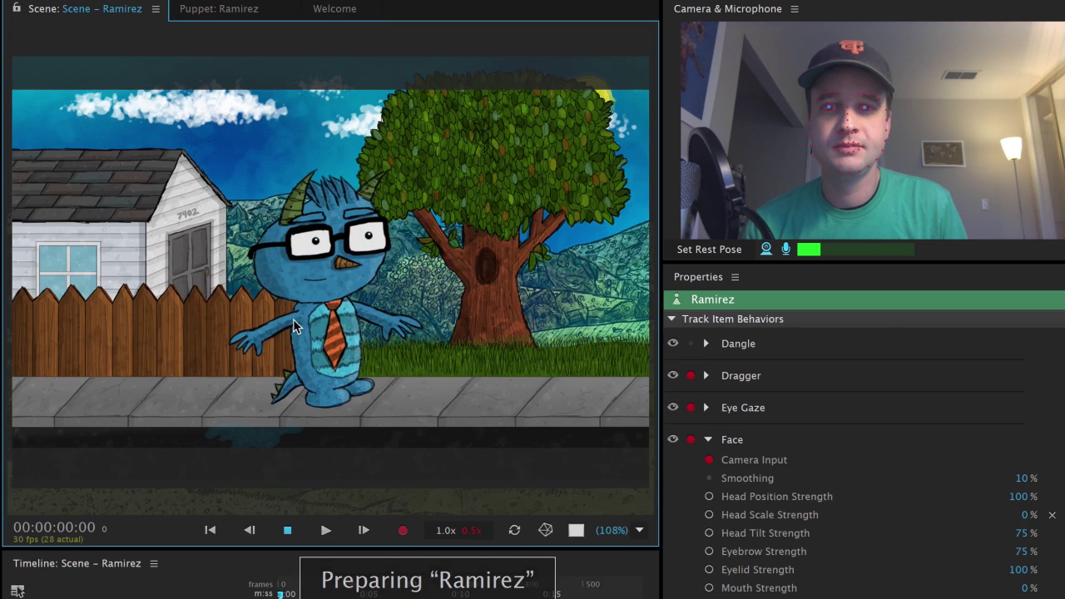
left_click_drag(351, 325, 323, 340)
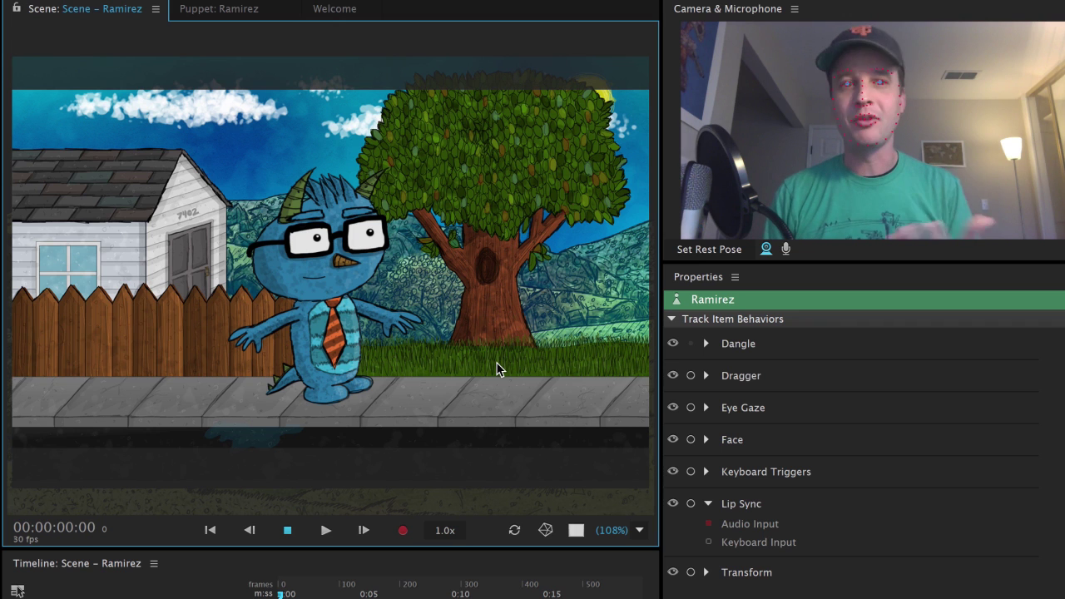
Step: Add a second Dragger behavior to the Ramirez puppet
left_click(231, 10)
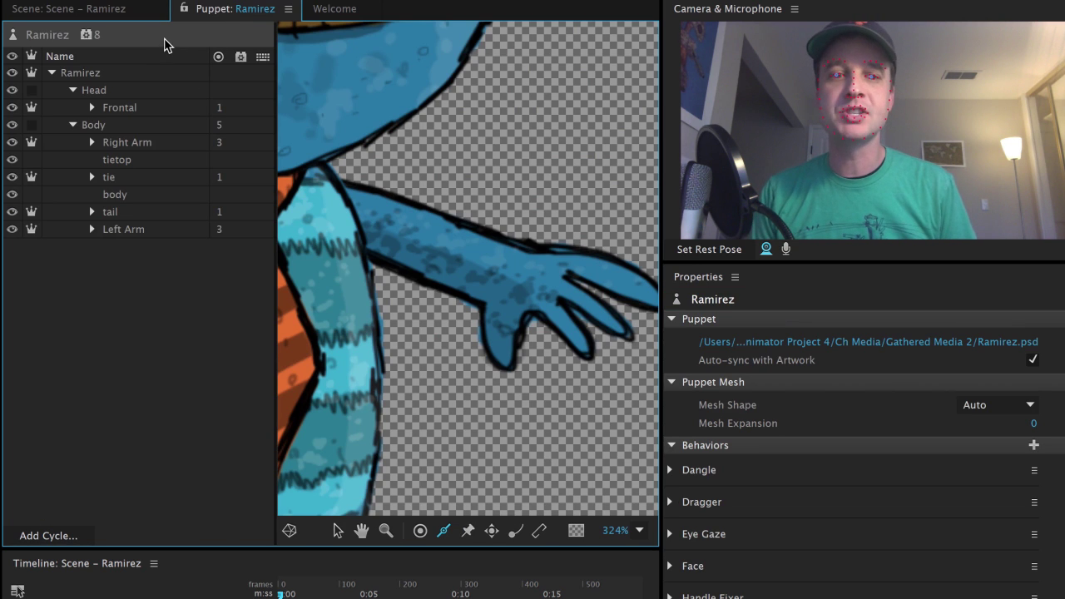
left_click(1034, 445)
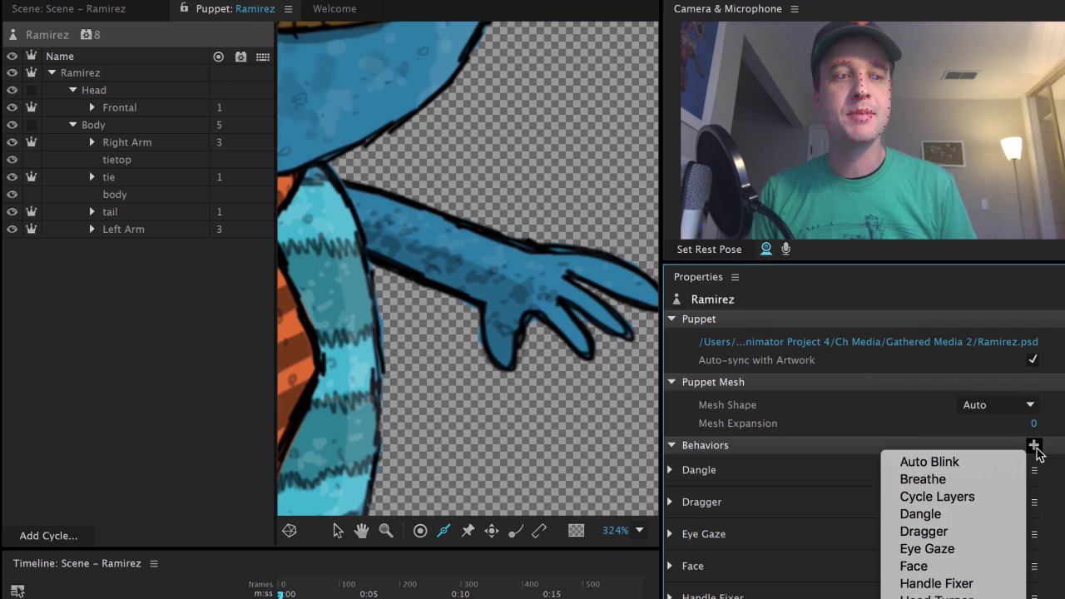
left_click(980, 533)
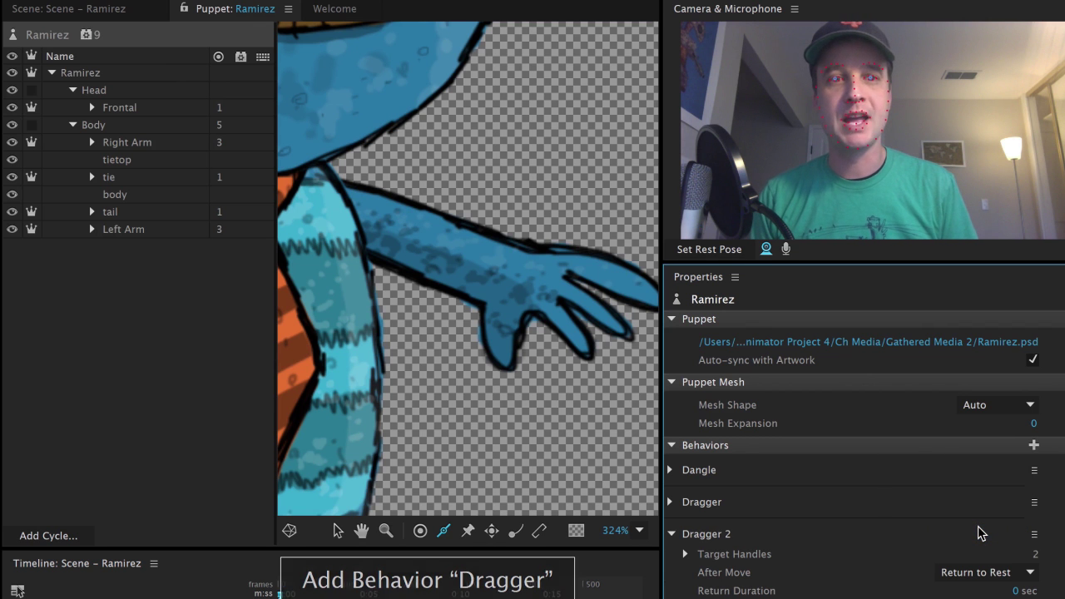
Step: In the scene, arm the first Dragger behavior for recording and keep its After Move option on Hold in Place
left_click(73, 10)
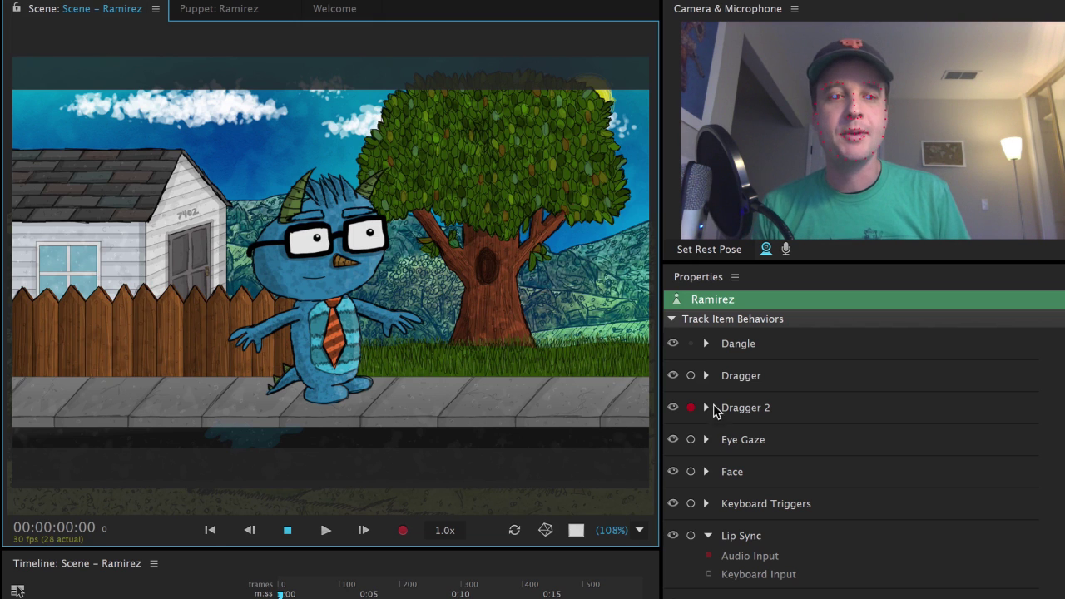
left_click(690, 375)
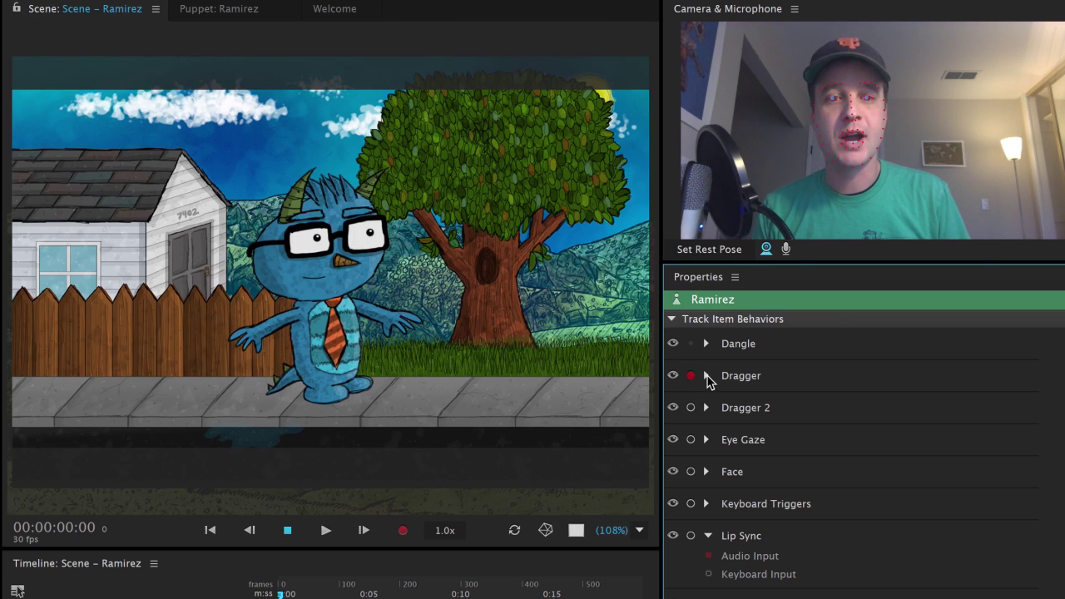
left_click(707, 376)
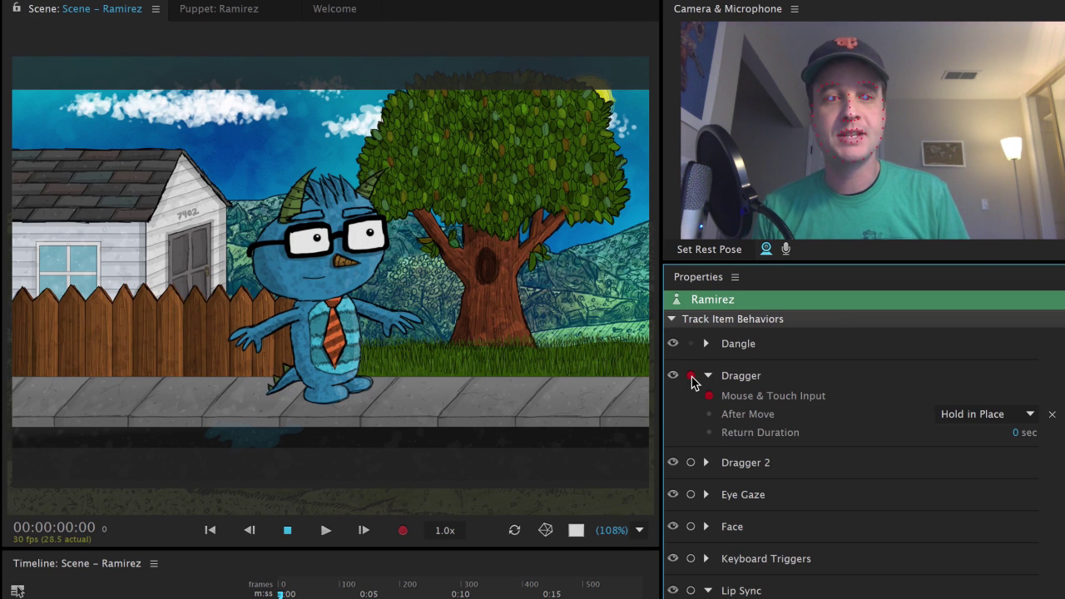
left_click(994, 414)
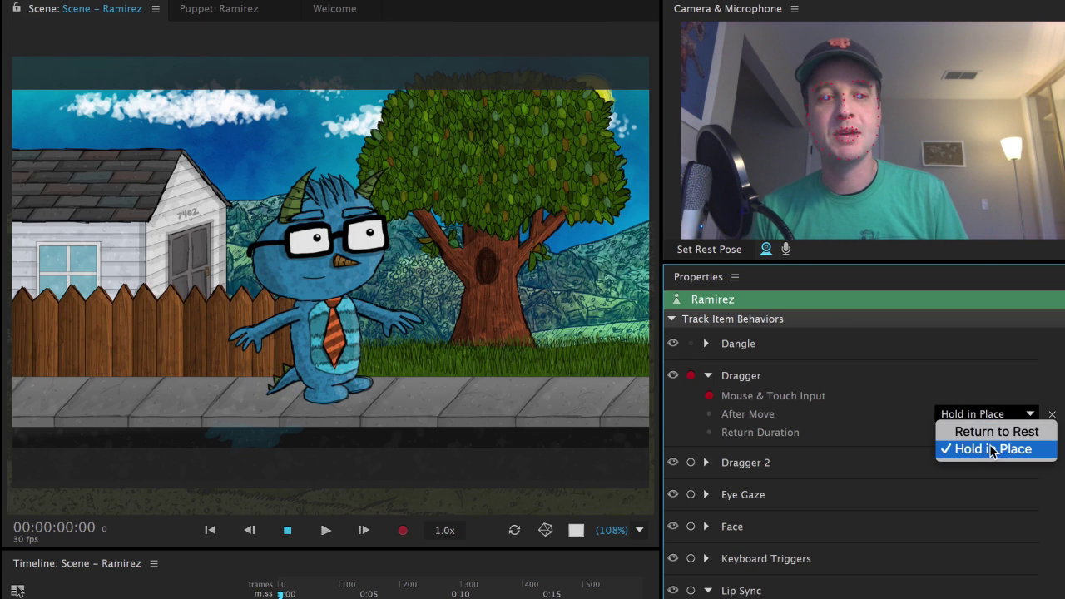
left_click(991, 449)
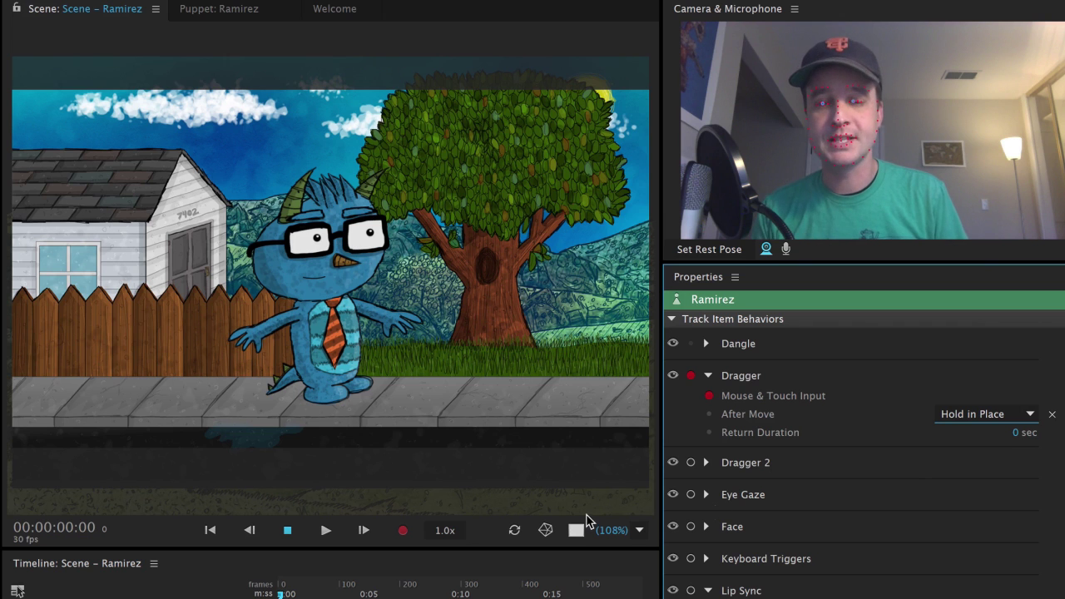
Step: Pose the character's right hand on its hip and record a short take with the armed Dragger
left_click_drag(250, 340, 292, 355)
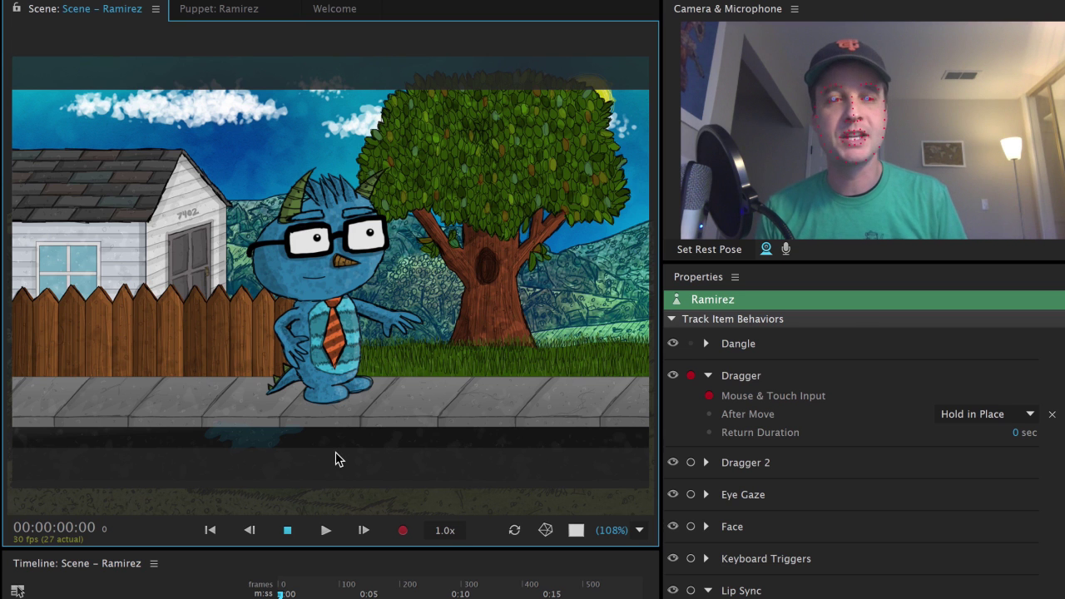
left_click(404, 530)
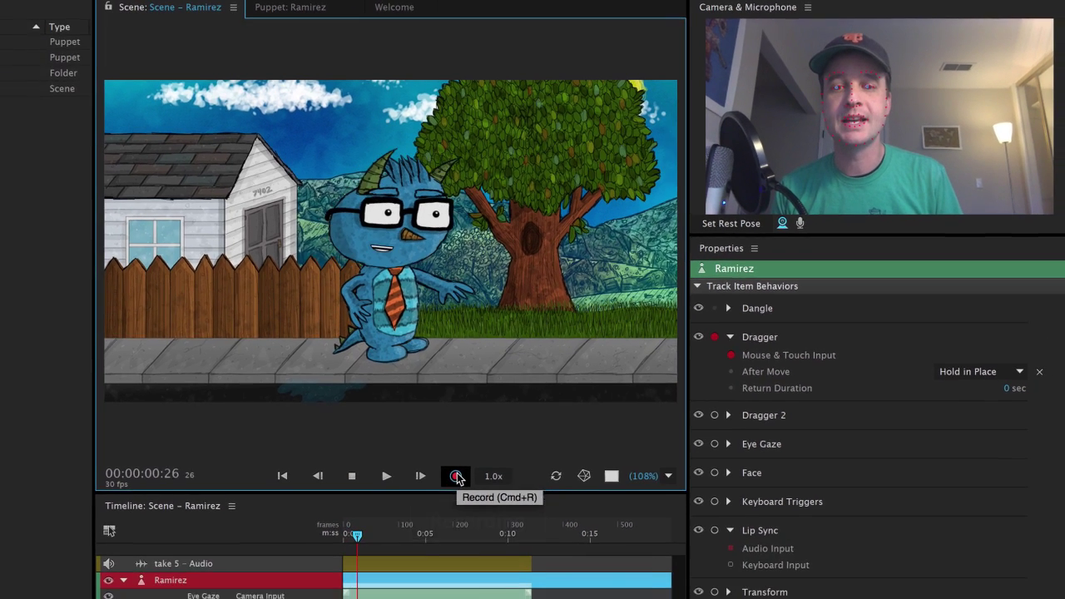
left_click(456, 476)
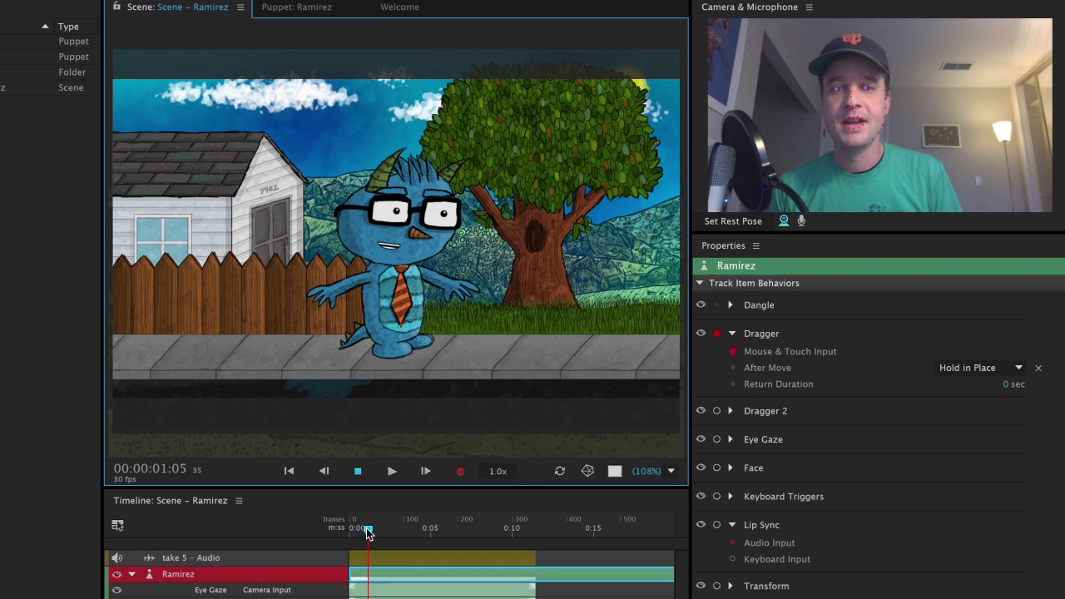
Step: Return the playhead to the timeline's start, disarm Dragger and arm Dragger 2 for recording
left_click_drag(369, 534, 351, 531)
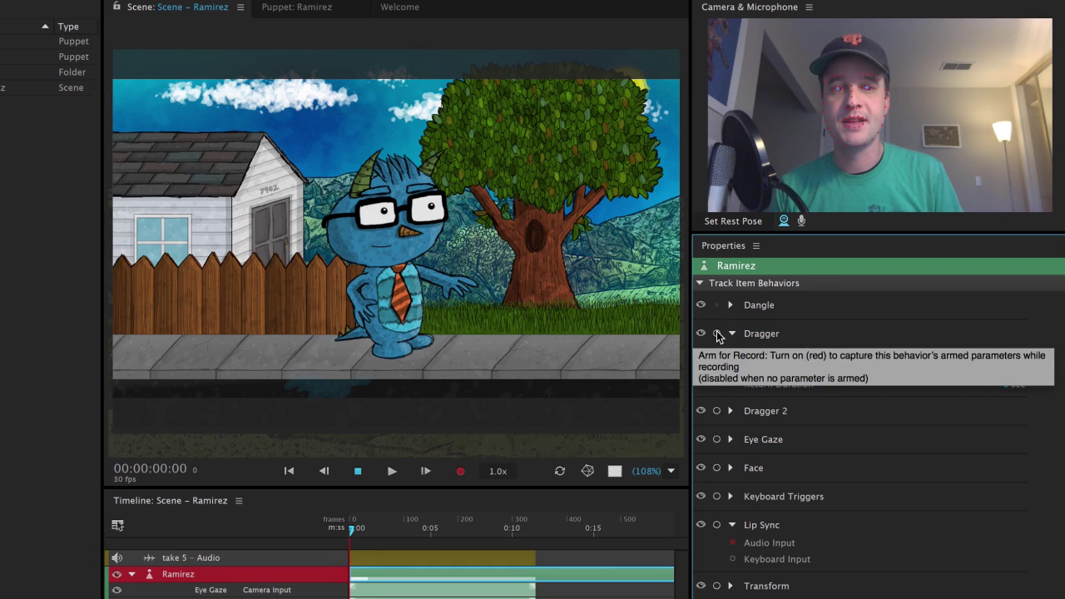
left_click(717, 332)
left_click(717, 411)
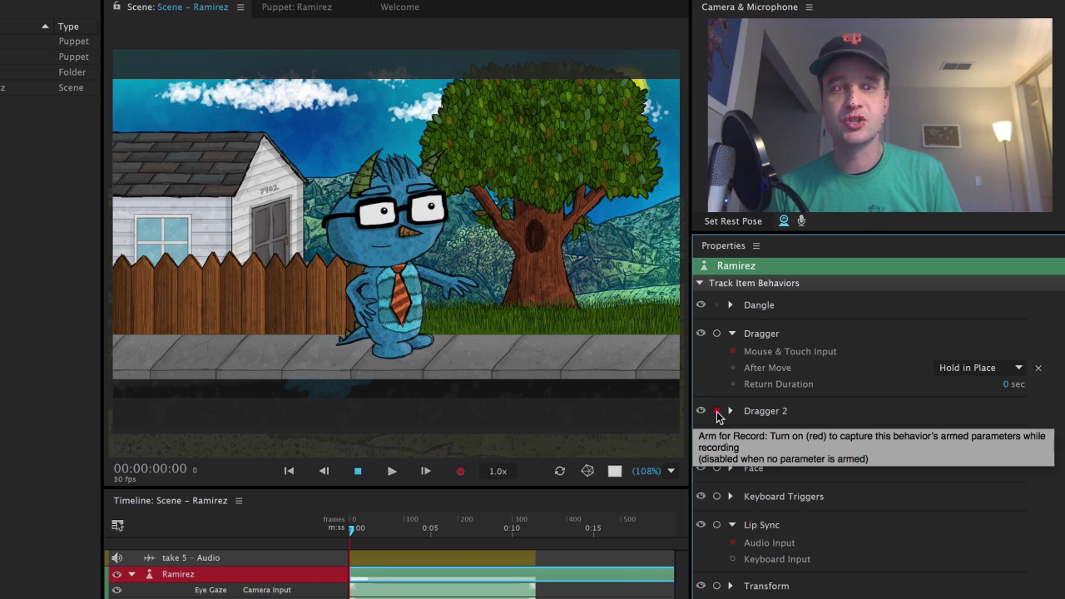
Step: Test moving the character's left hand with Dragger 2, and set that behavior's After Move option to Hold in Place
left_click(462, 289)
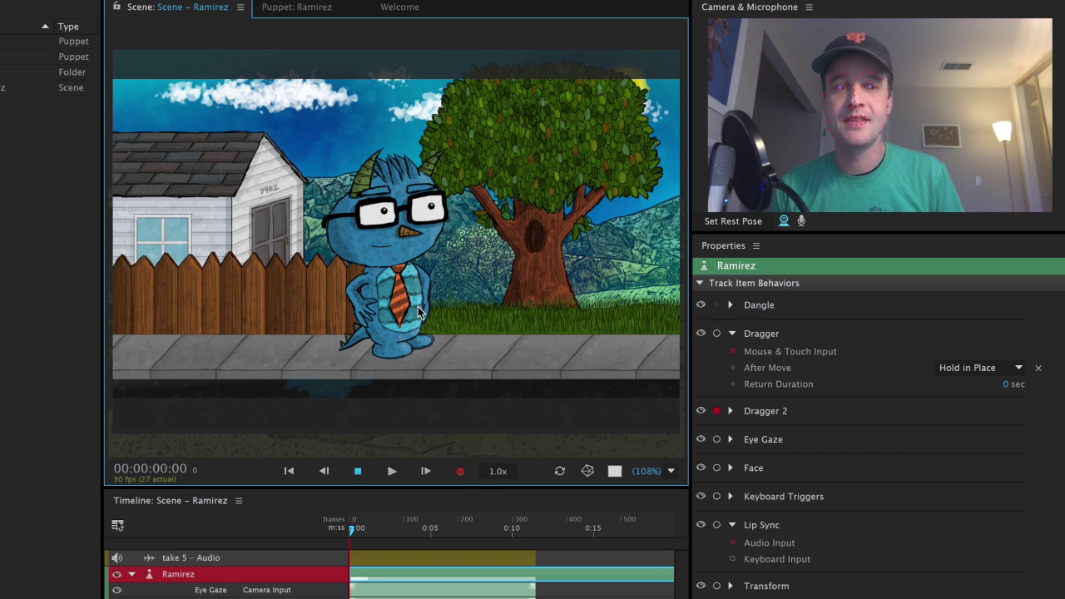
left_click(729, 411)
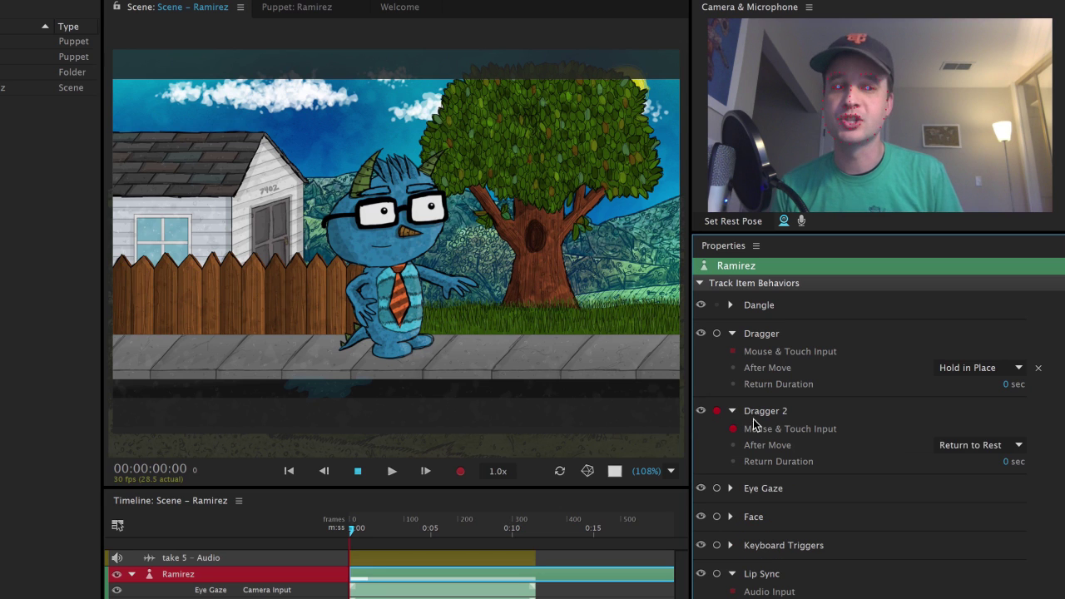
left_click(988, 444)
left_click(986, 475)
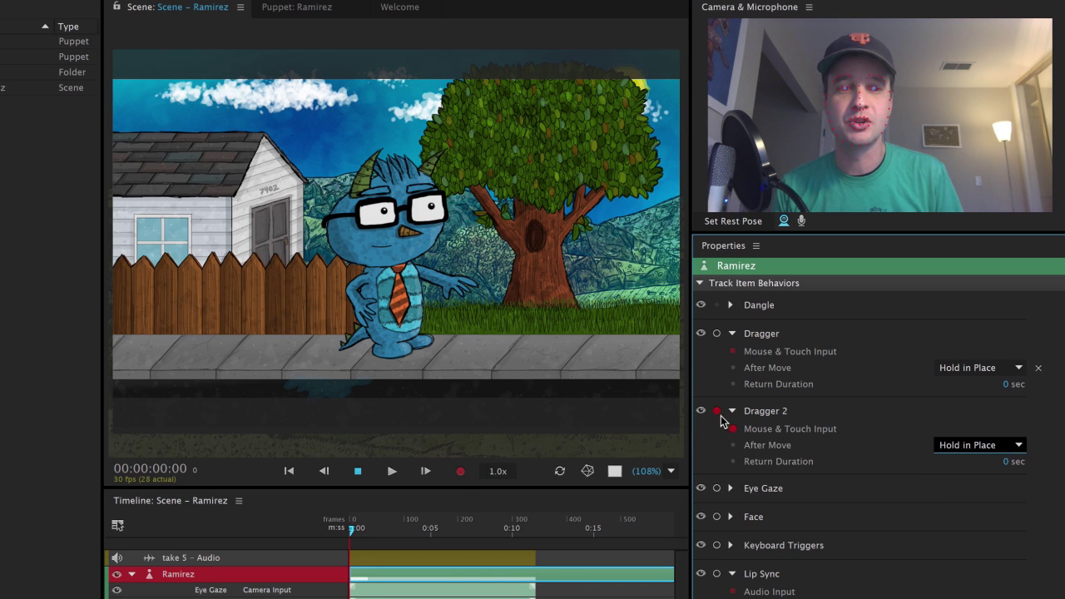
Step: Pose the character's left hand behind its hip and record a short take with the armed Dragger 2
left_click(469, 301)
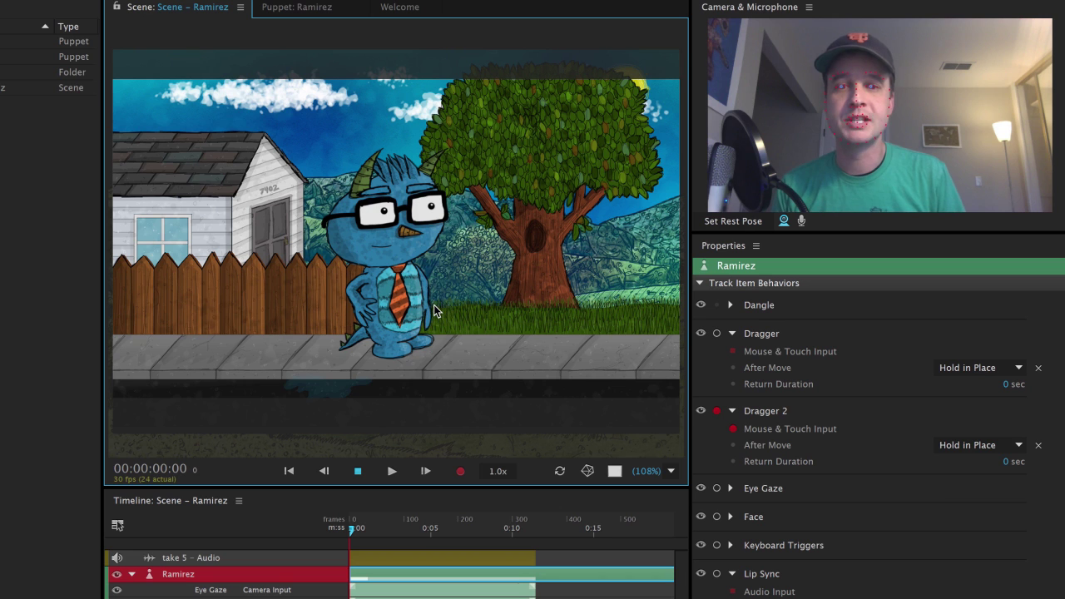
left_click(465, 473)
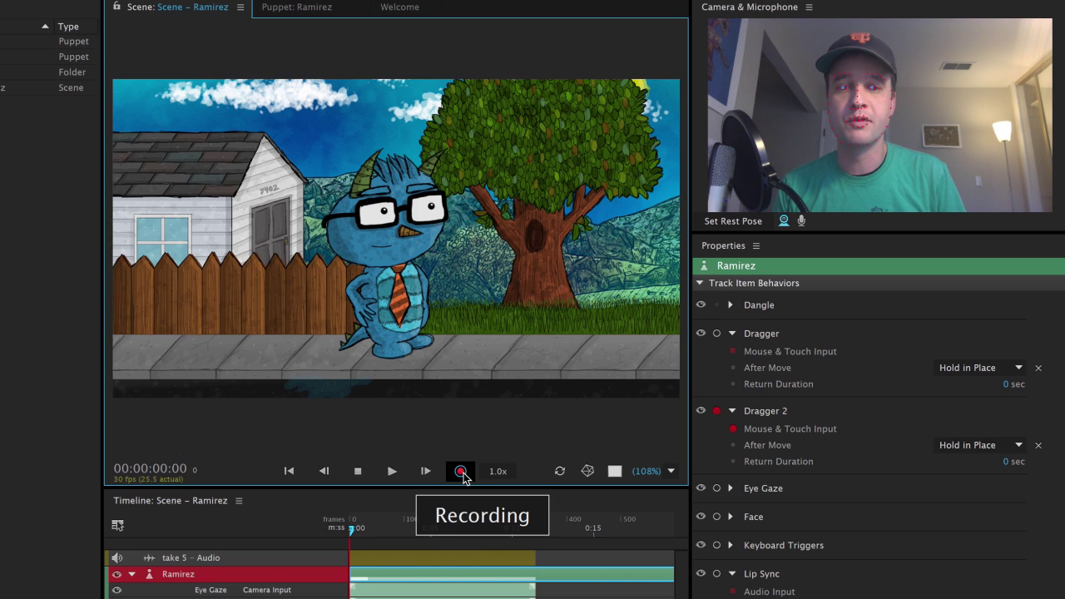
left_click(462, 472)
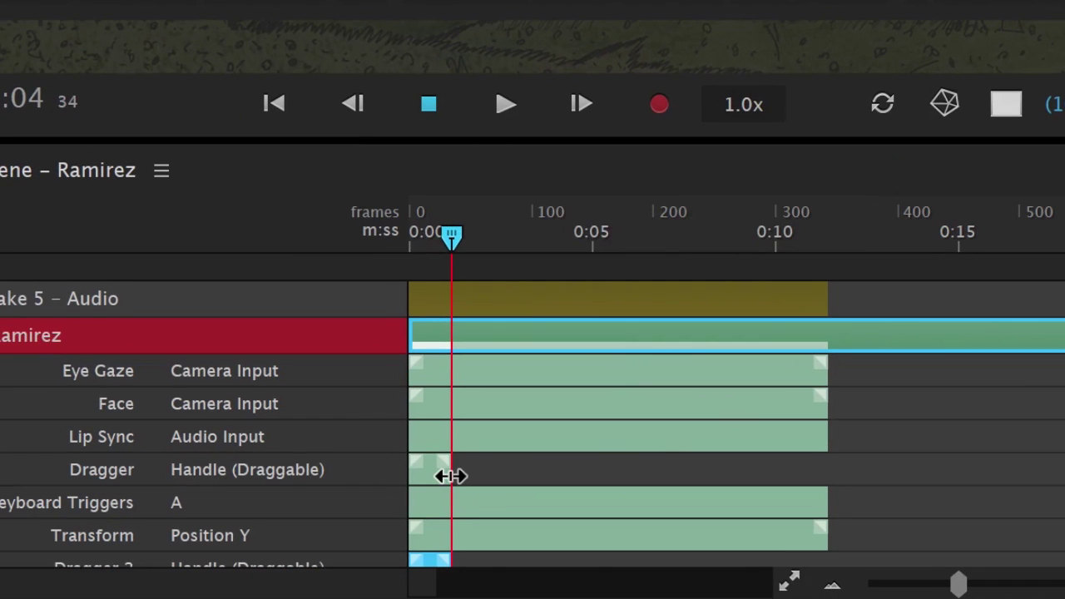
Step: Extend the Dragger and Dragger 2 takes to about the end of the other recorded takes, and return the playhead to the start
left_click(450, 475)
left_click_drag(452, 476, 828, 465)
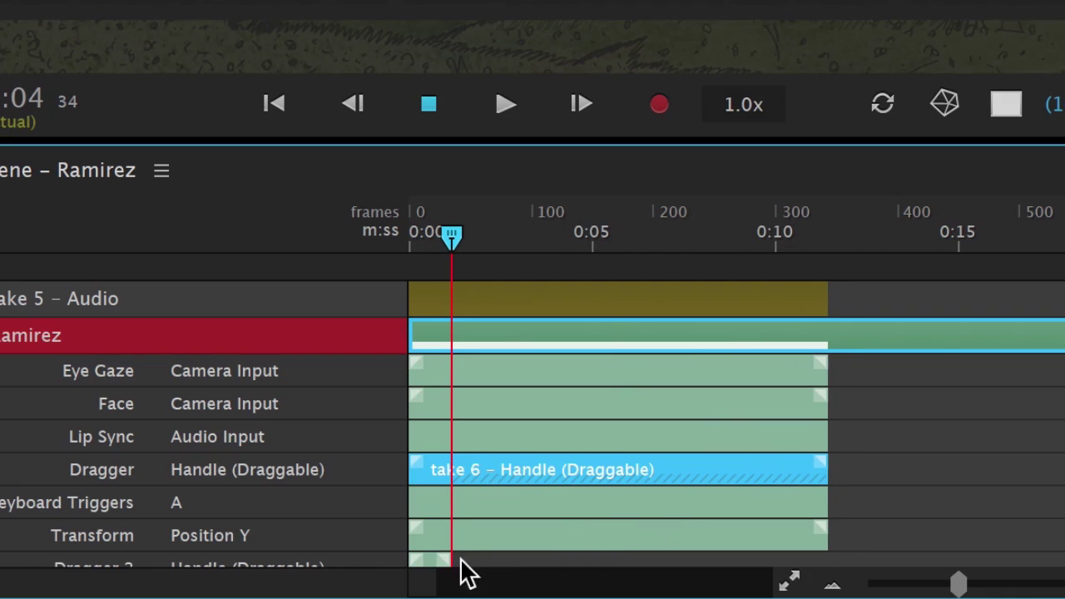
scroll(523, 532, "down", 2)
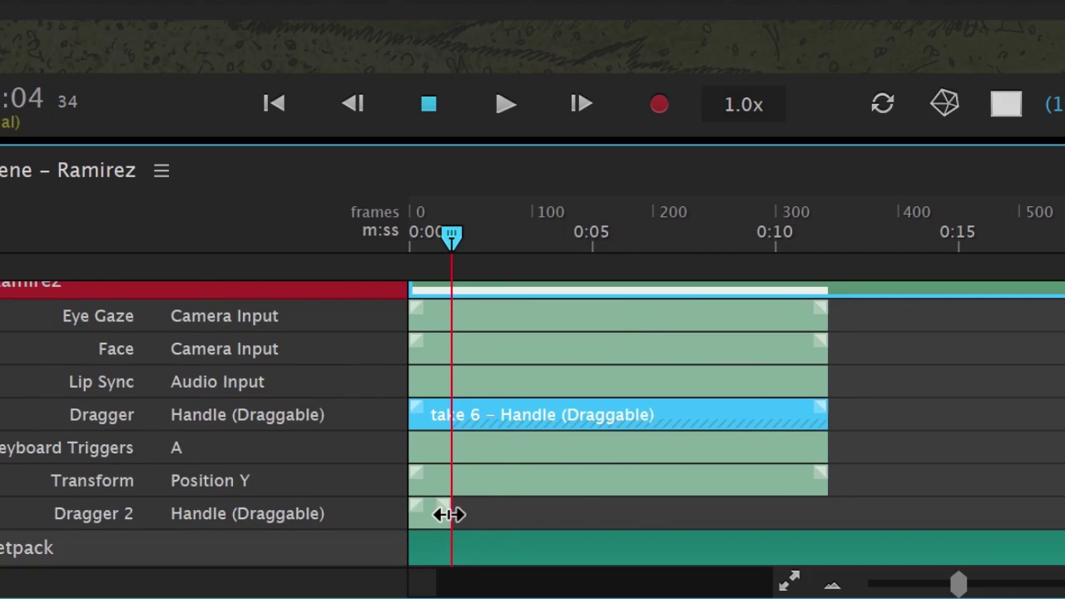
left_click_drag(449, 514, 808, 507)
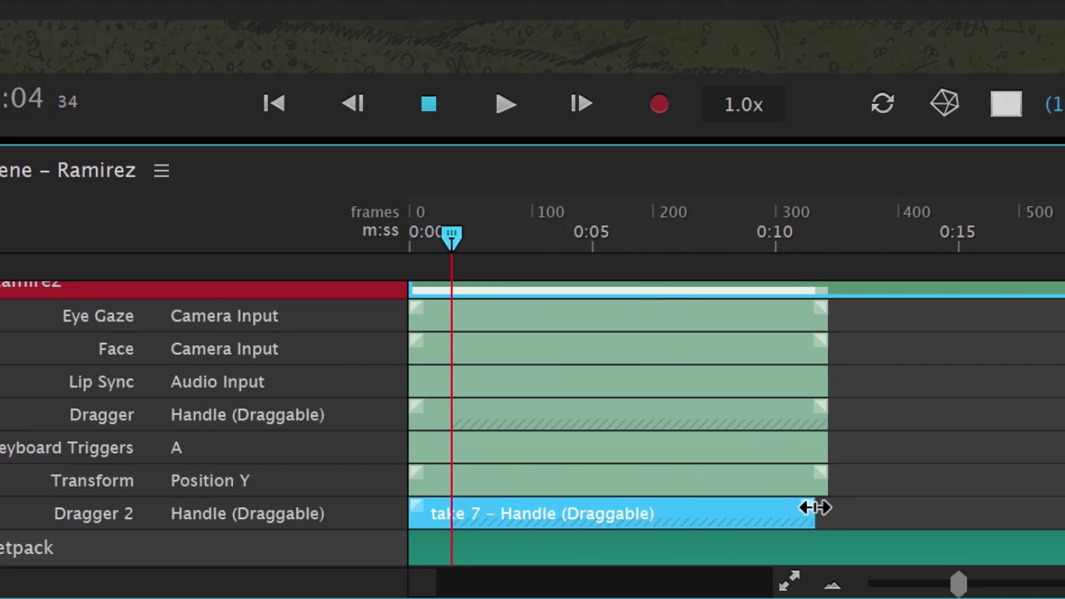
left_click_drag(448, 238, 396, 238)
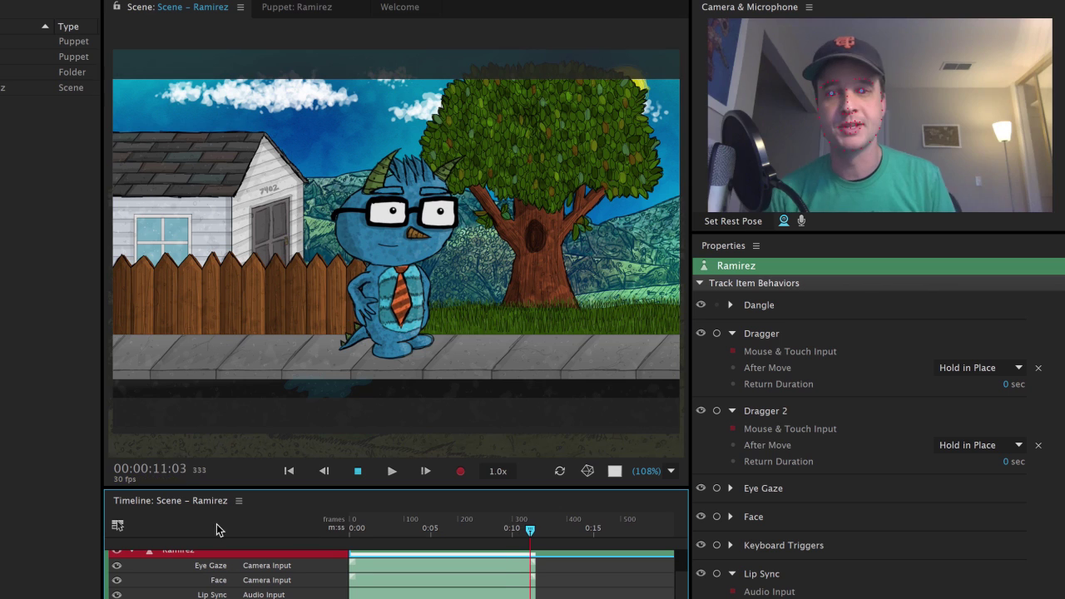
Step: Place the playhead at 00:00:02:13, arm Dragger for recording and pose the character's right hand over its chest
left_click(389, 531)
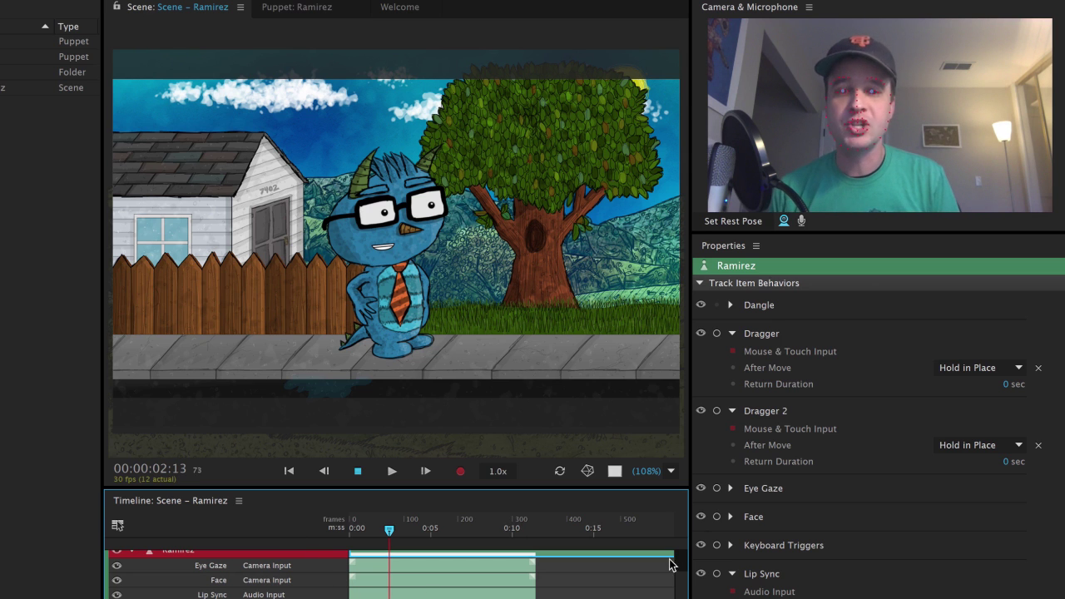
left_click(716, 333)
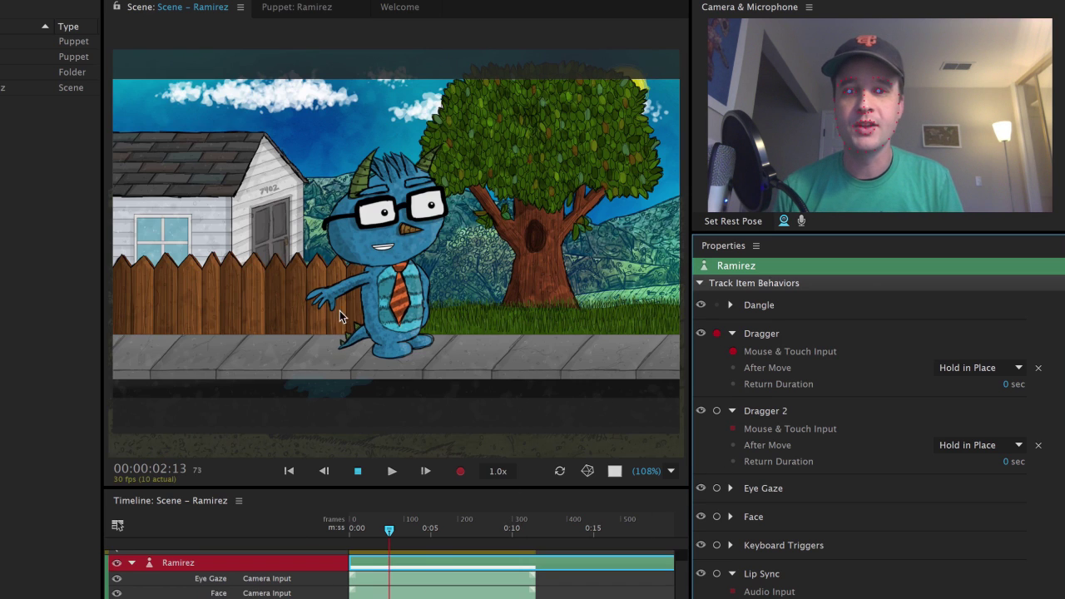
left_click(334, 304)
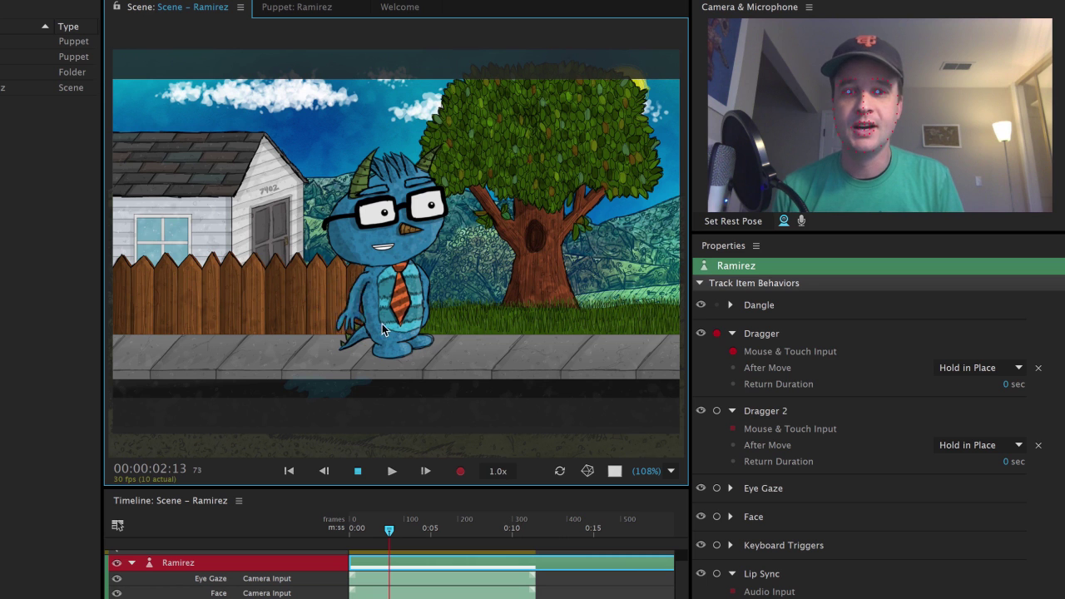
left_click_drag(382, 329, 396, 298)
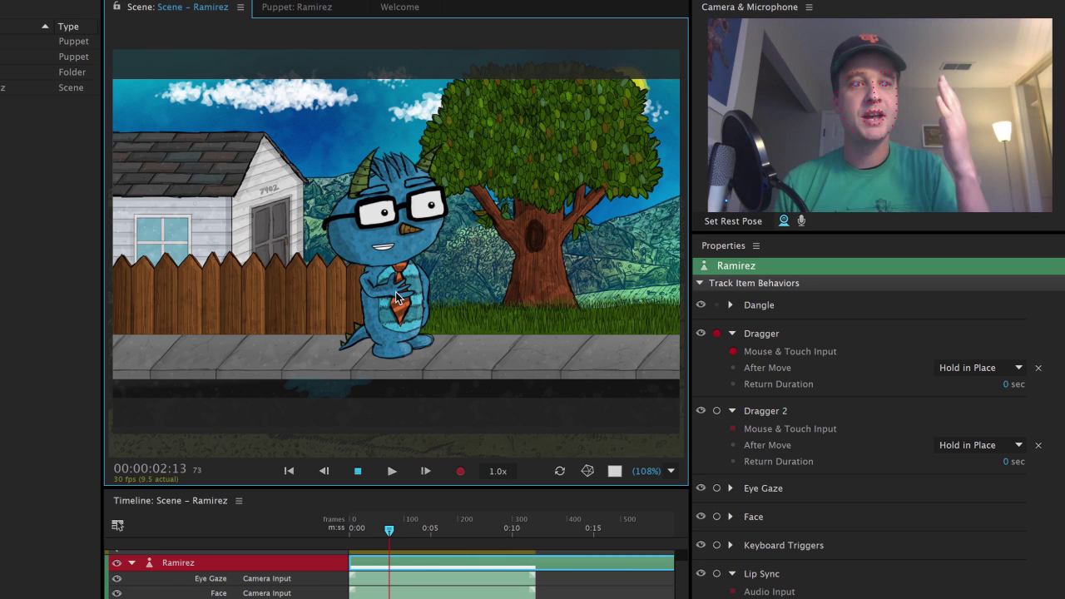
Step: Set the recording speed to 0.5x and record a take of the right hand moving over the chest with Dragger
left_click(504, 471)
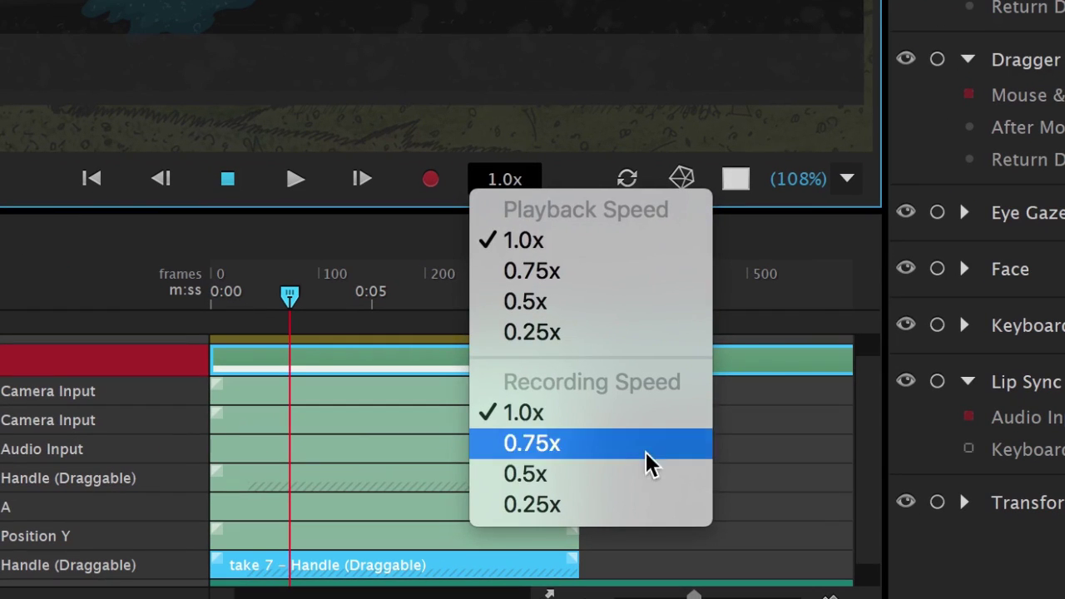
left_click(649, 476)
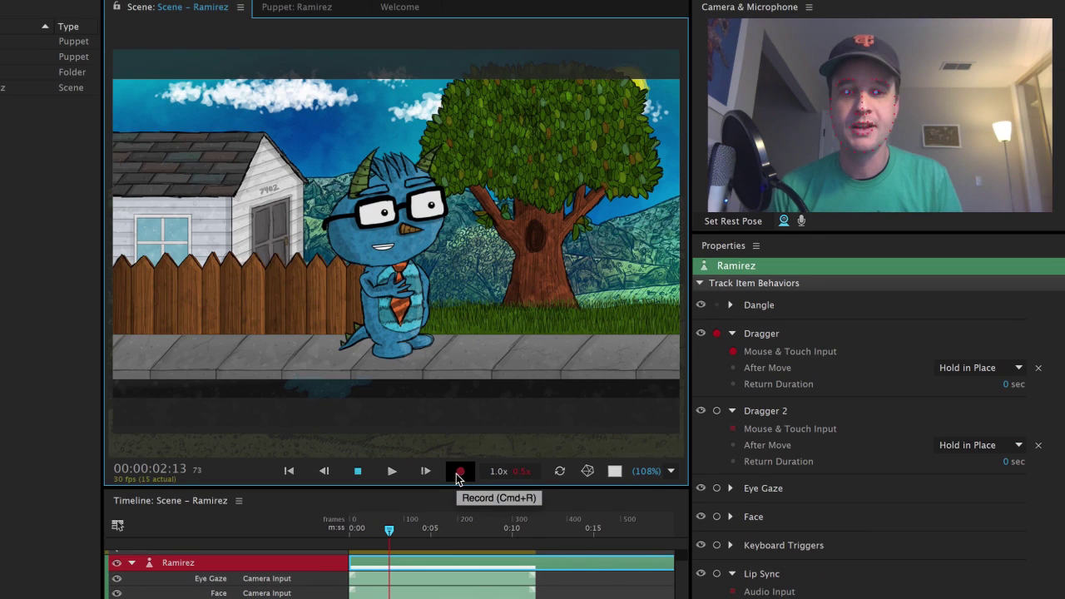
left_click(458, 473)
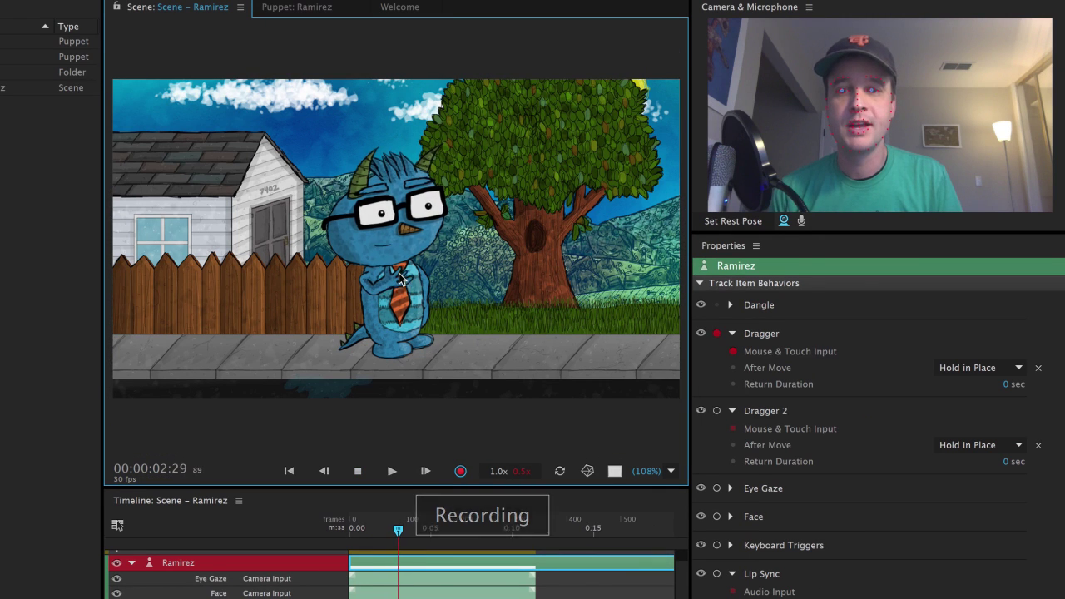
left_click_drag(400, 289, 403, 298)
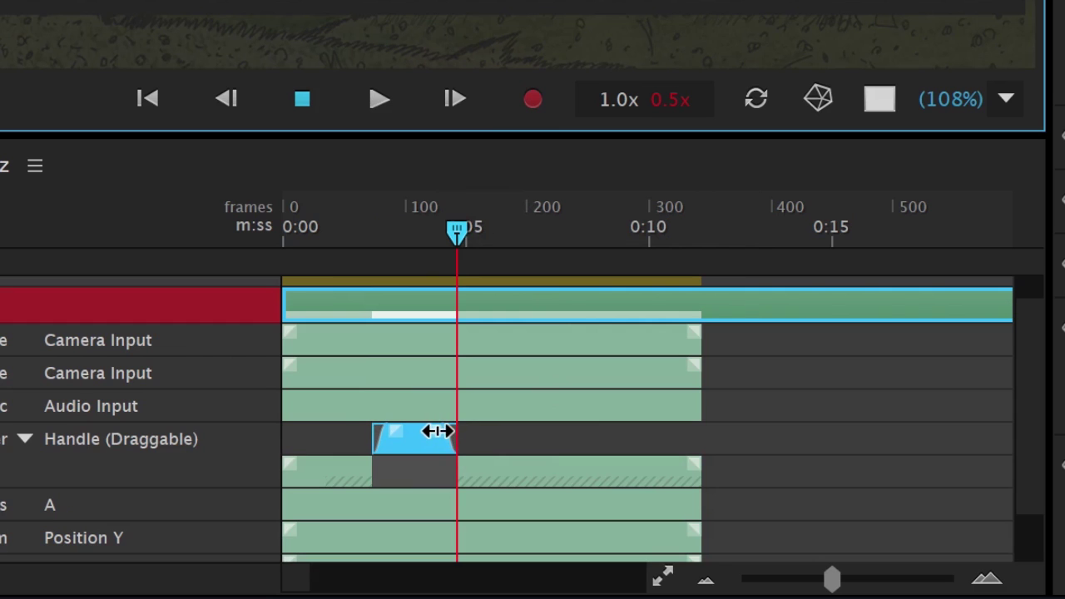
Step: Play back the right-hand chest gesture starting from 00:00:01:21
left_click(343, 206)
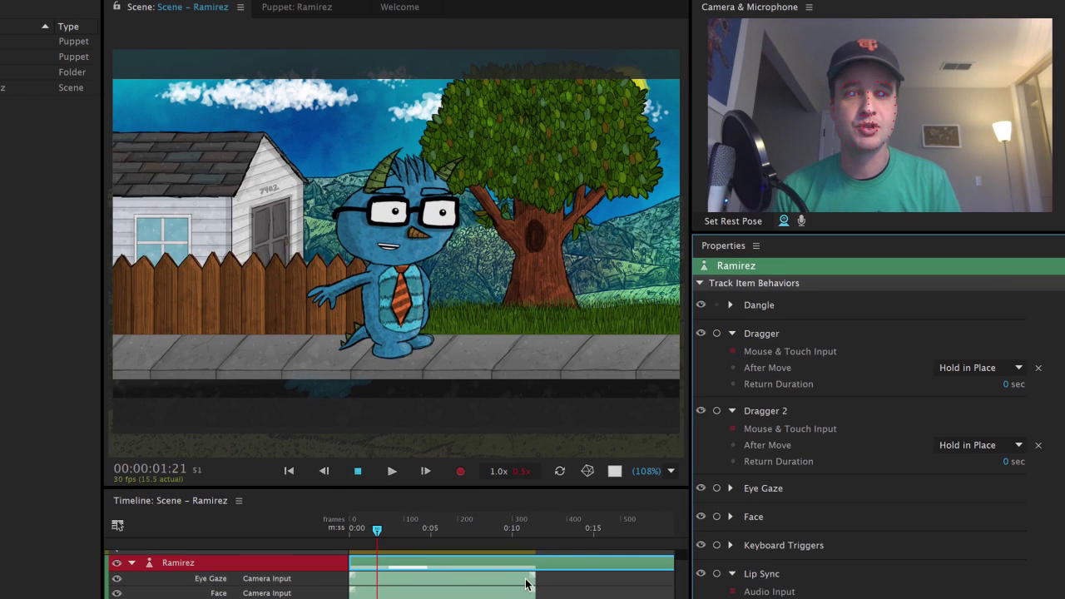
key("space")
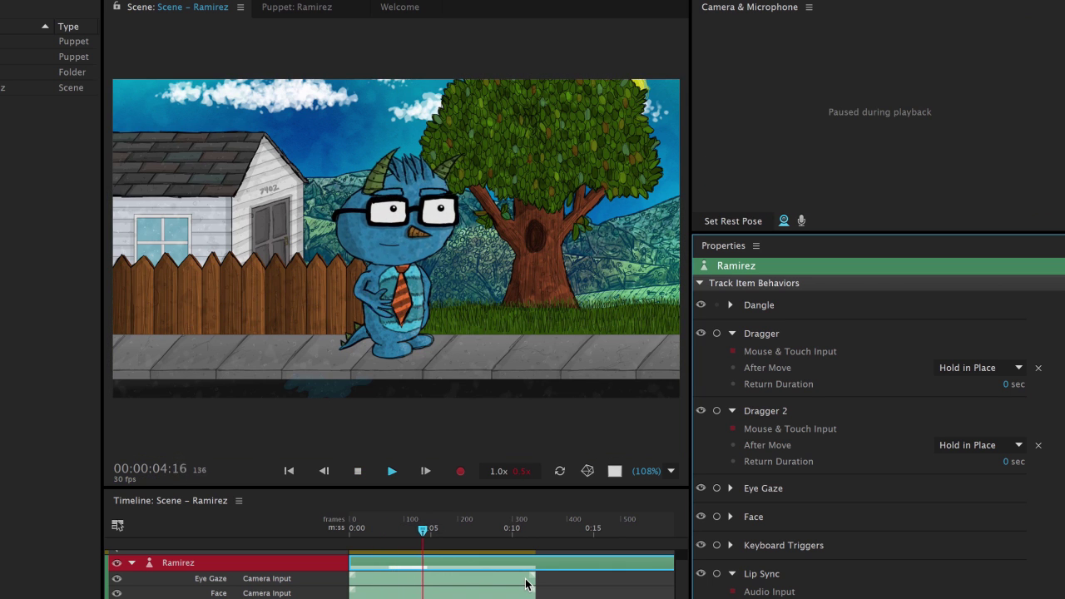
key("space")
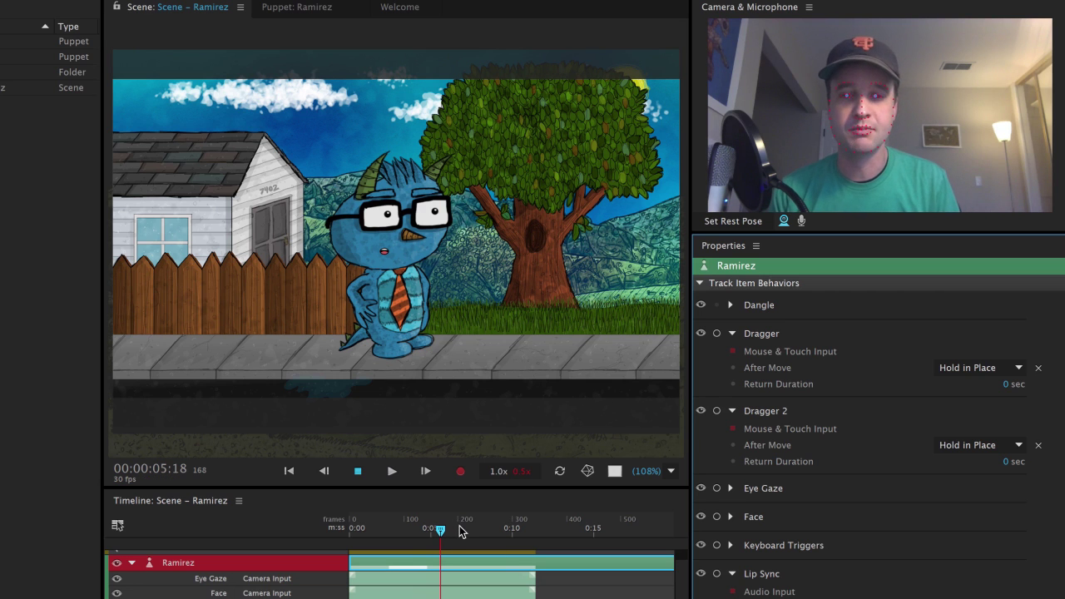
Step: From 00:00:06:18, arm Dragger 2 and record a take of the left hand gesturing outward at 0.5x recording speed
left_click(460, 530)
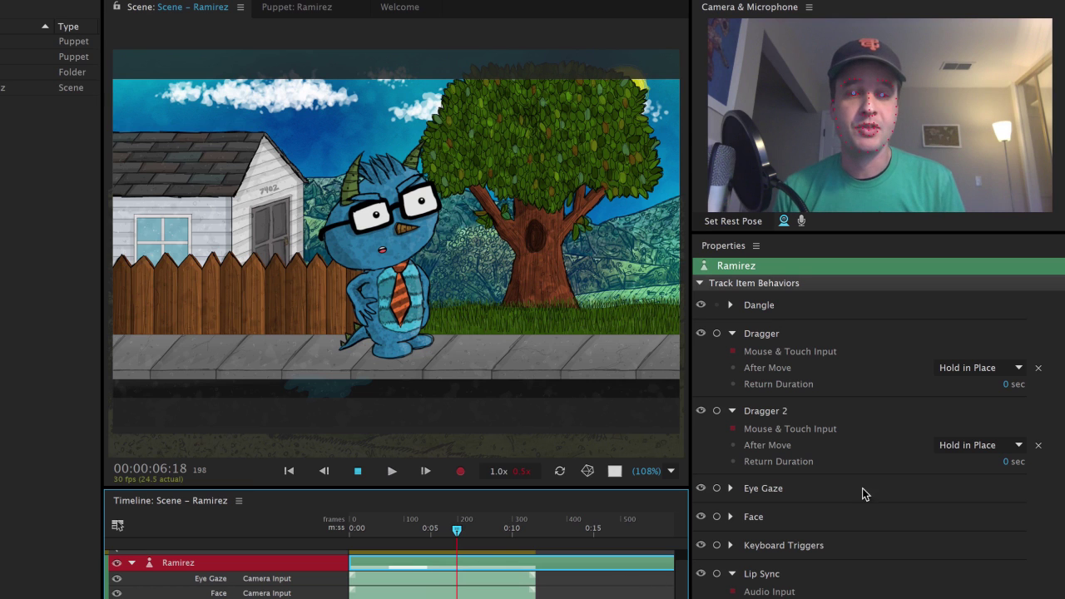
left_click(716, 411)
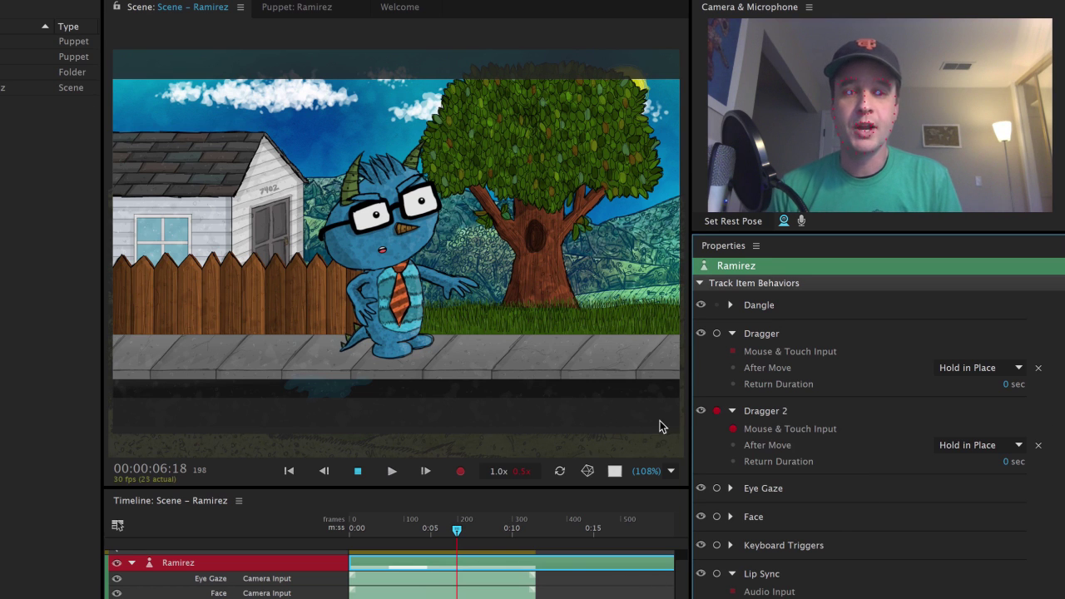
left_click_drag(462, 304, 467, 280)
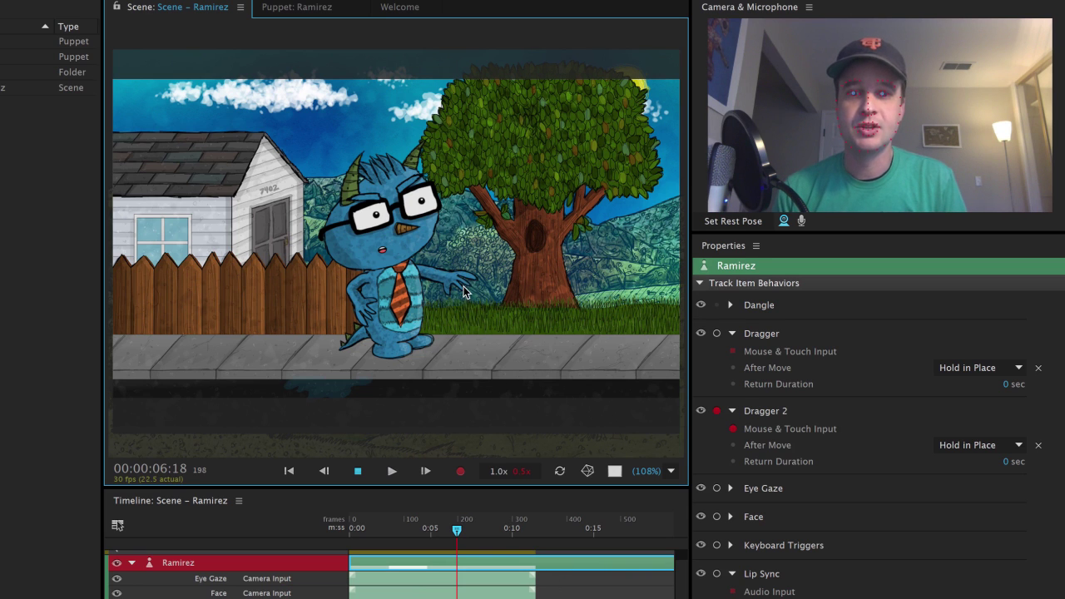
left_click(460, 472)
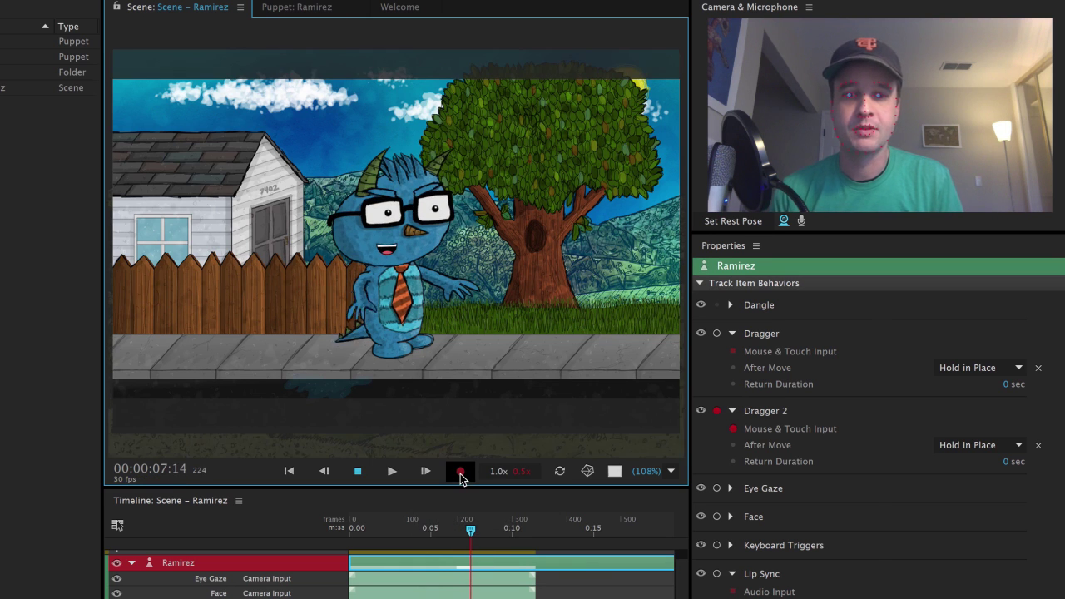
Step: Disarm Dragger 2 and play back the left-hand gesture starting from 00:00:05:25
scroll(625, 596, "down", 2)
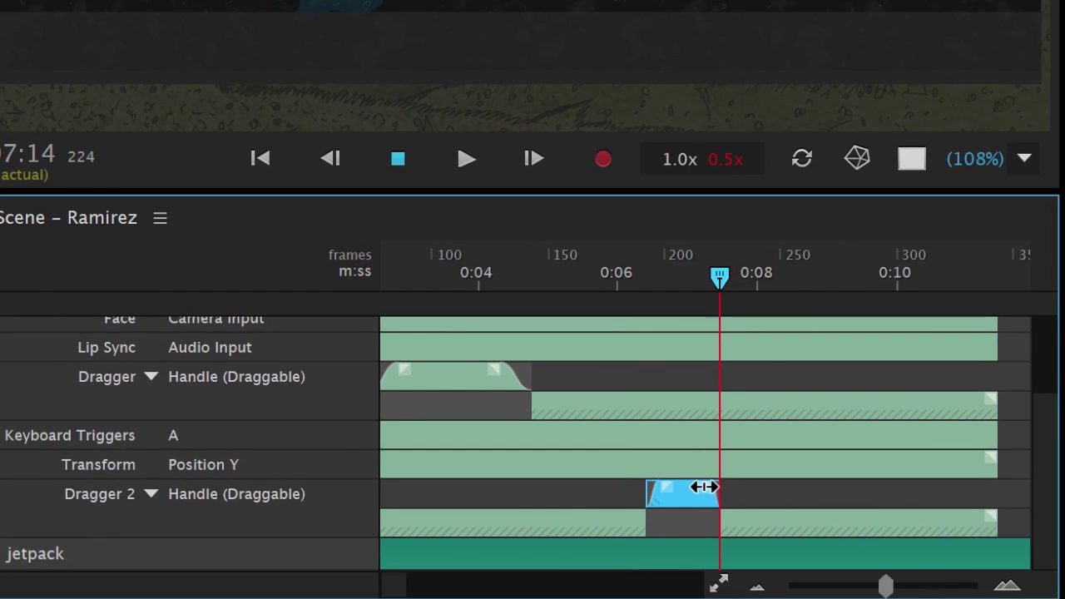
left_click(597, 271)
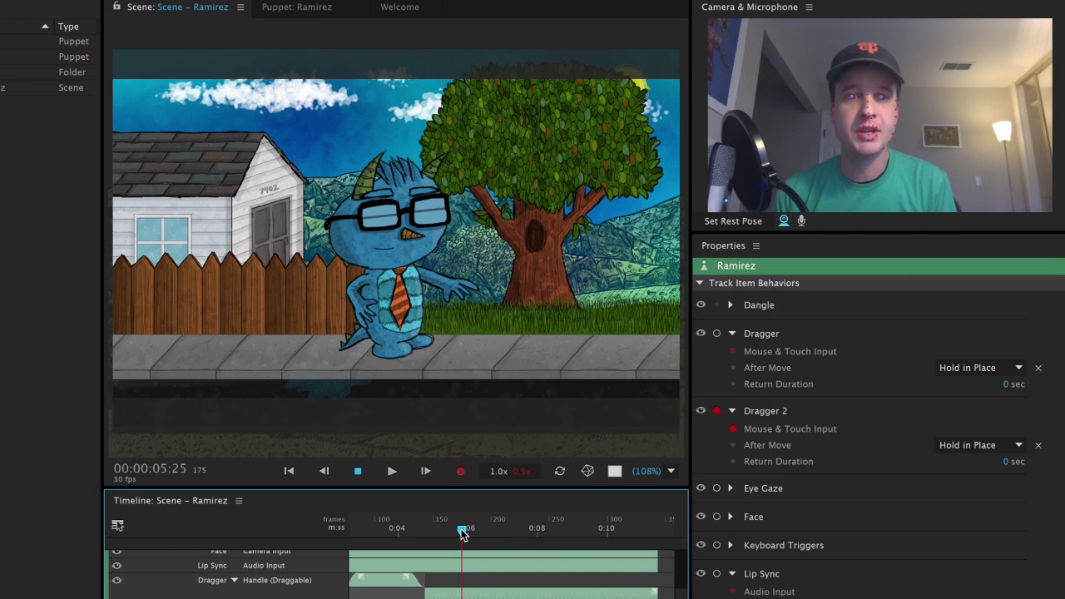
left_click(723, 412)
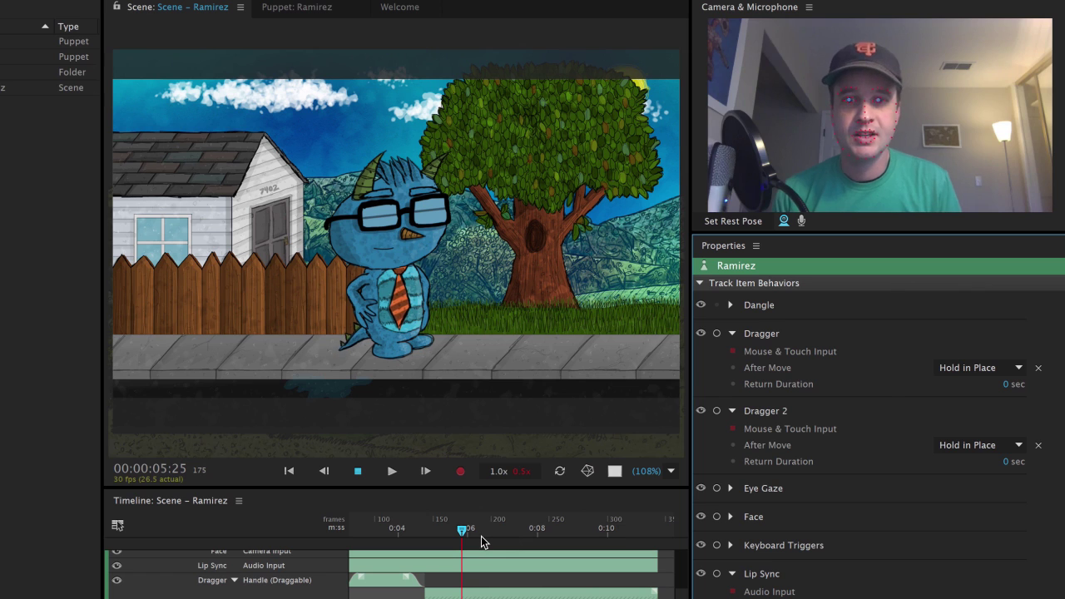
key("space")
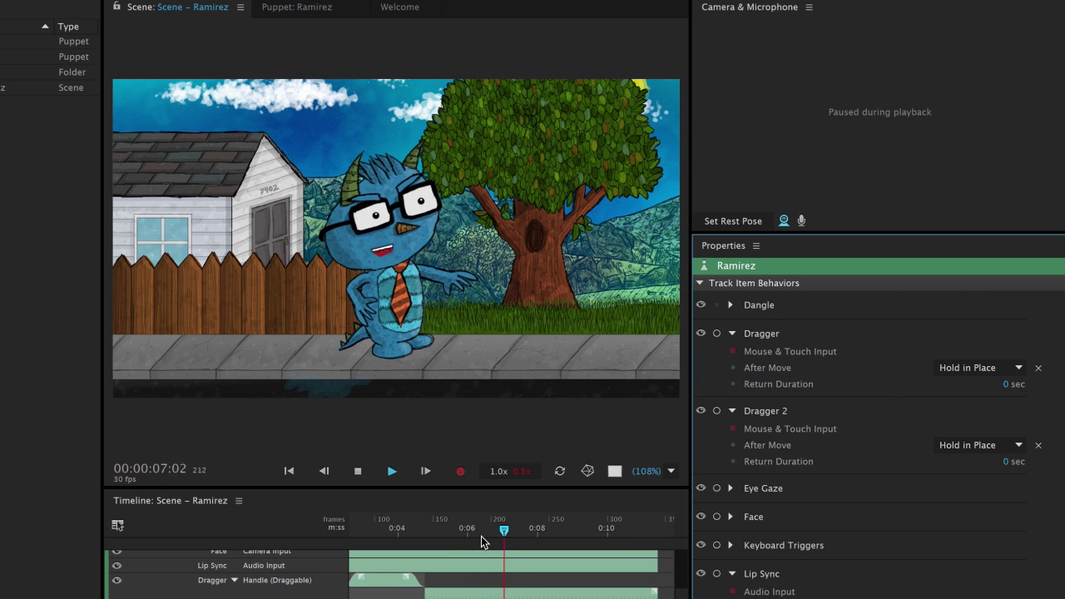
key("space")
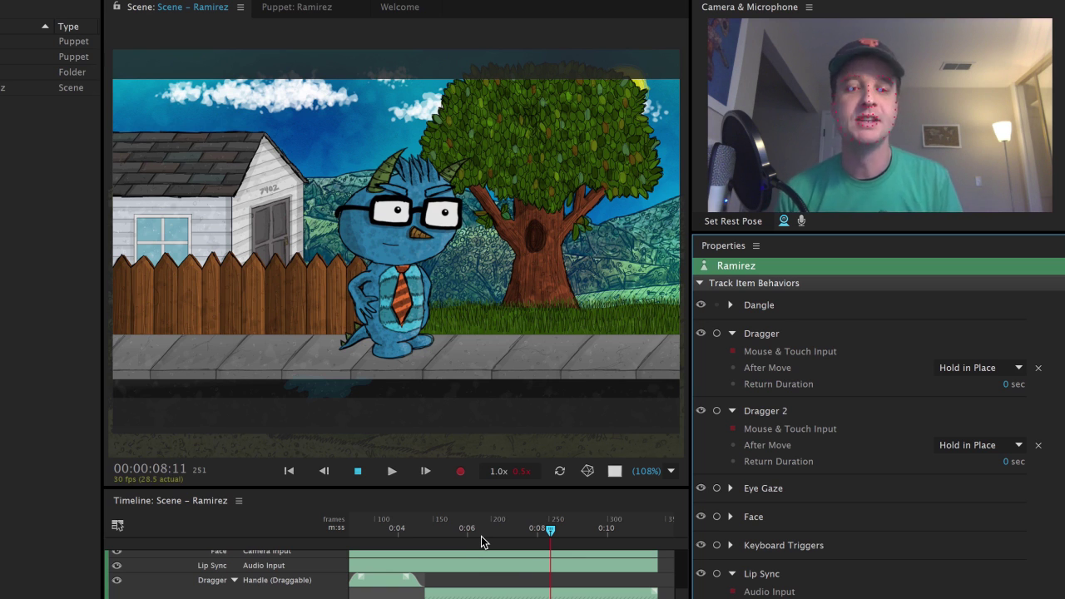
Step: Prepare a Keyboard Triggers recording at 00:00:06:12 by arming that behavior and setting the recording speed to 0.25x
left_click_drag(481, 528, 500, 527)
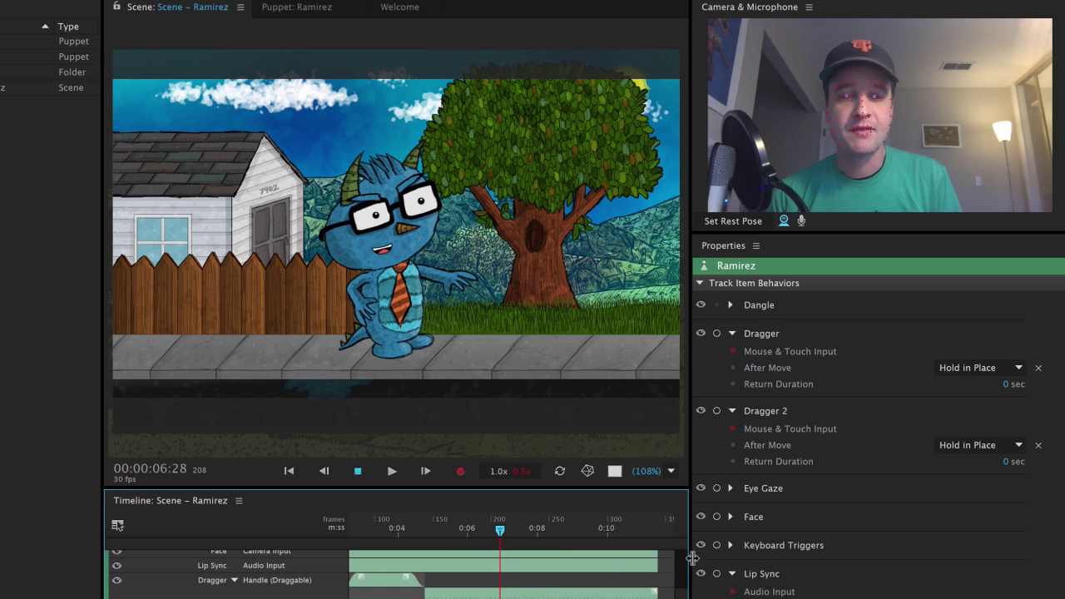
left_click(718, 547)
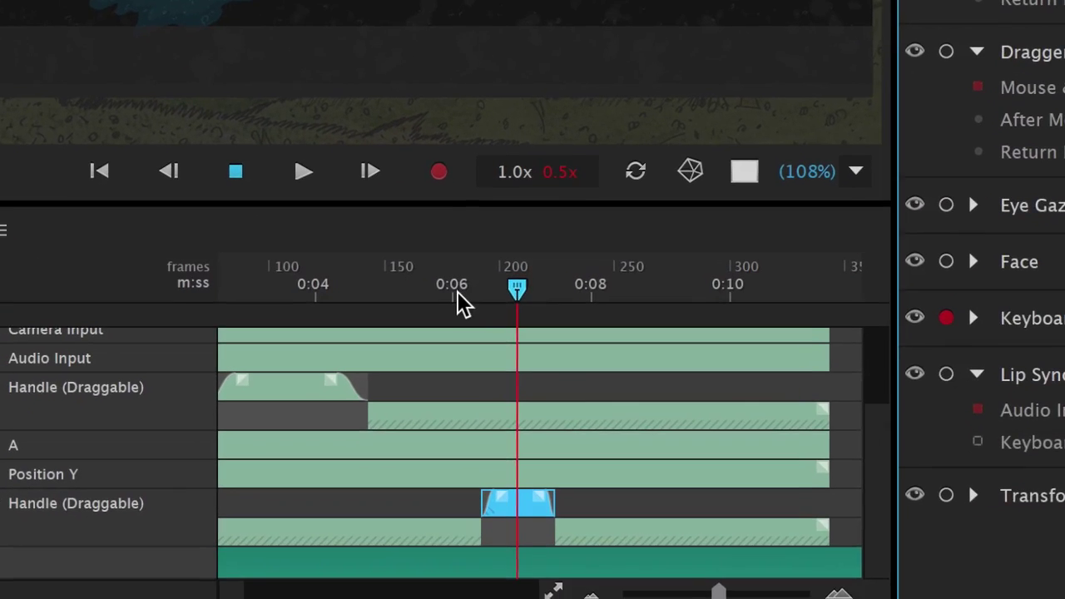
left_click_drag(470, 538, 483, 539)
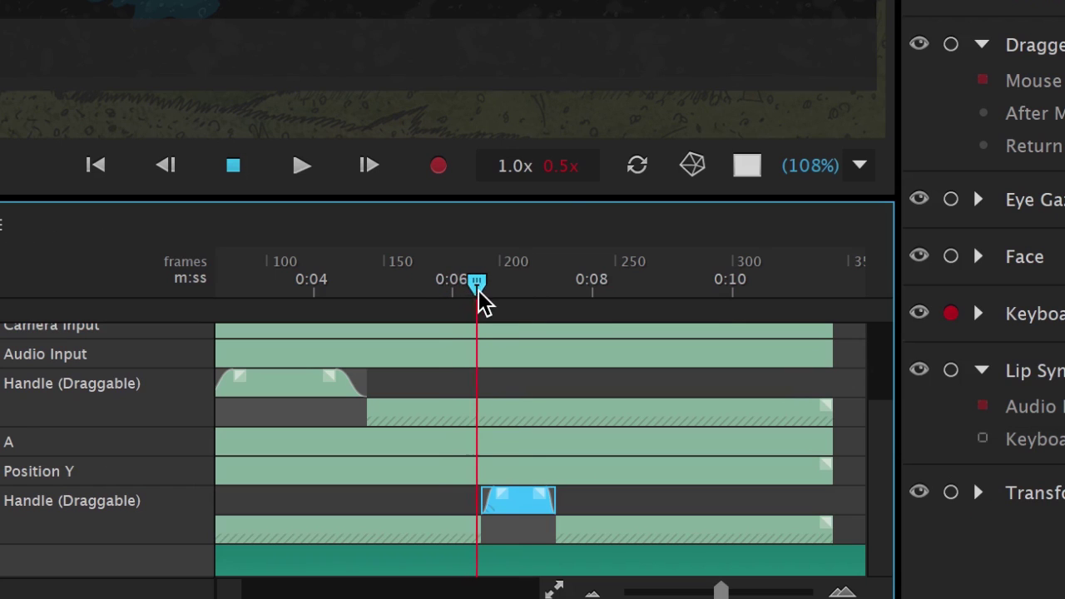
left_click(556, 171)
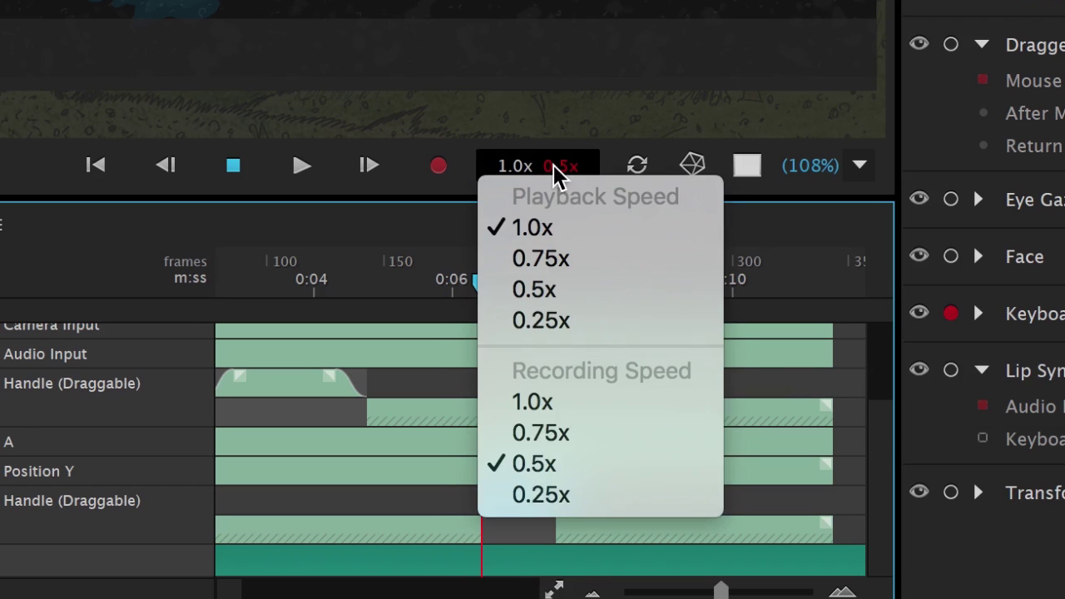
left_click(563, 497)
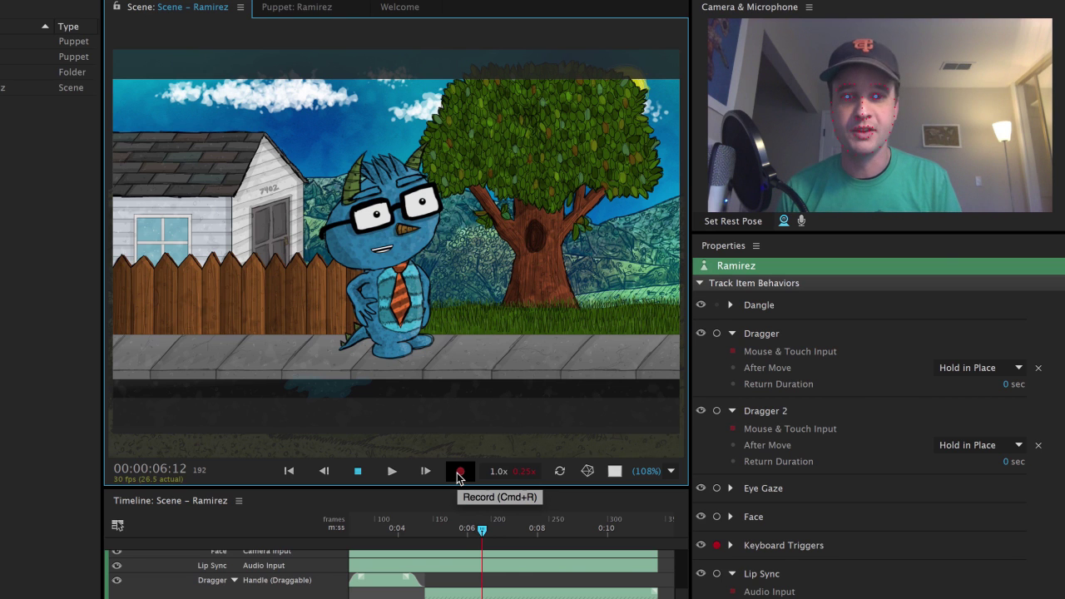
Step: Record trigger 6's hand pose from 00:00:06:12 at 0.25x speed and disarm Keyboard Triggers, leaving the playhead at 00:00:06:19
left_click(459, 472)
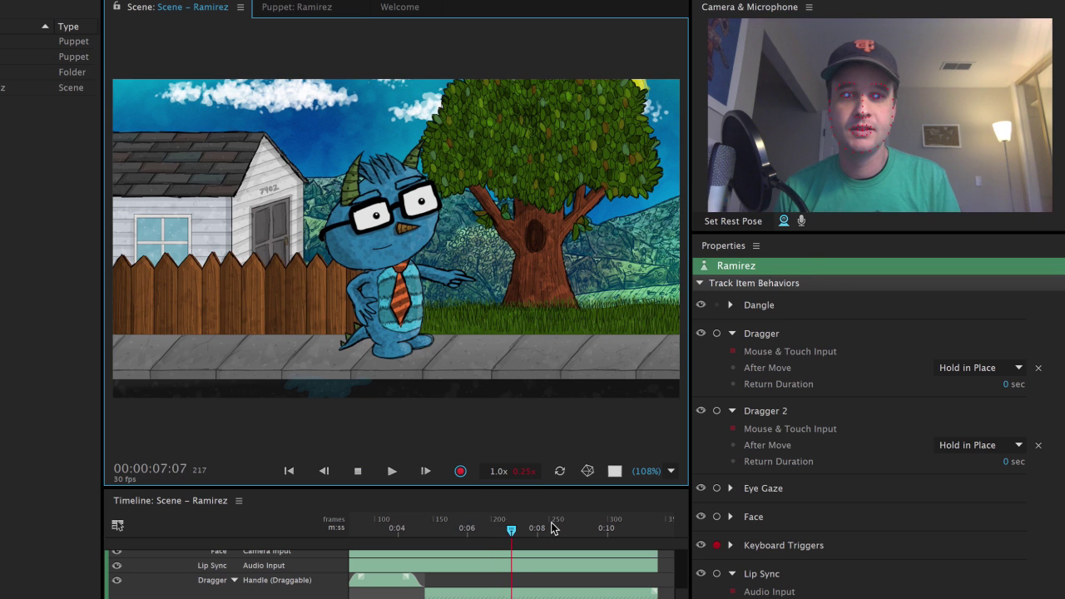
key("space")
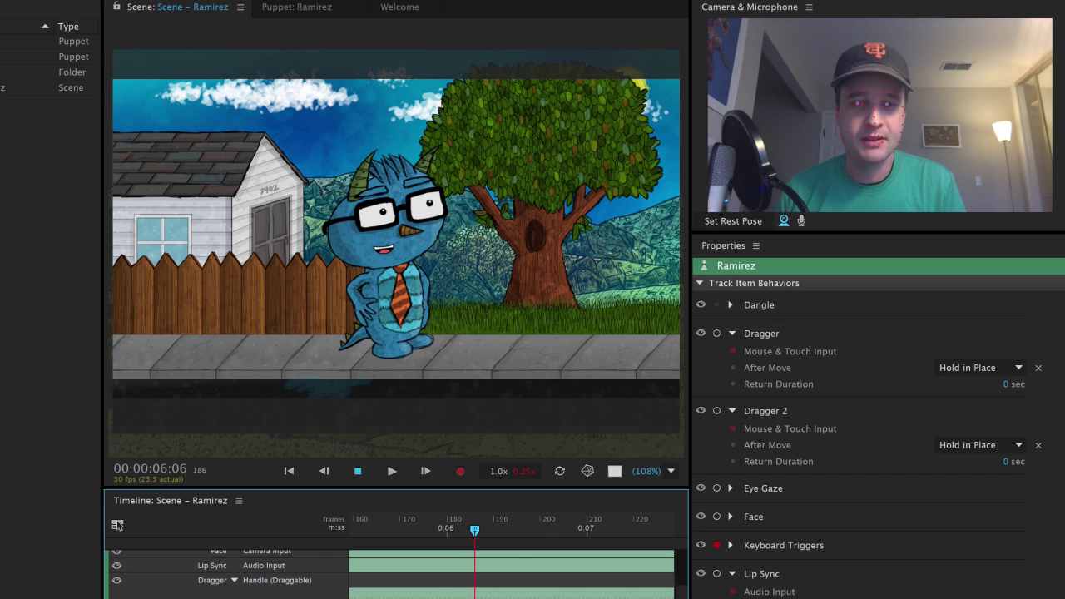
left_click_drag(485, 529, 513, 537)
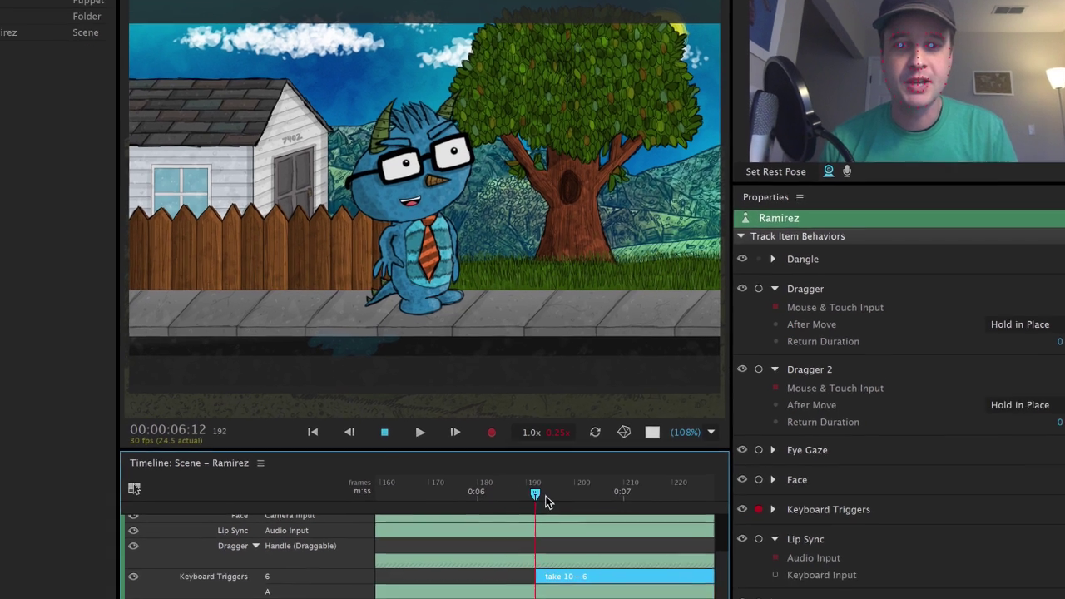
left_click_drag(545, 500, 568, 502)
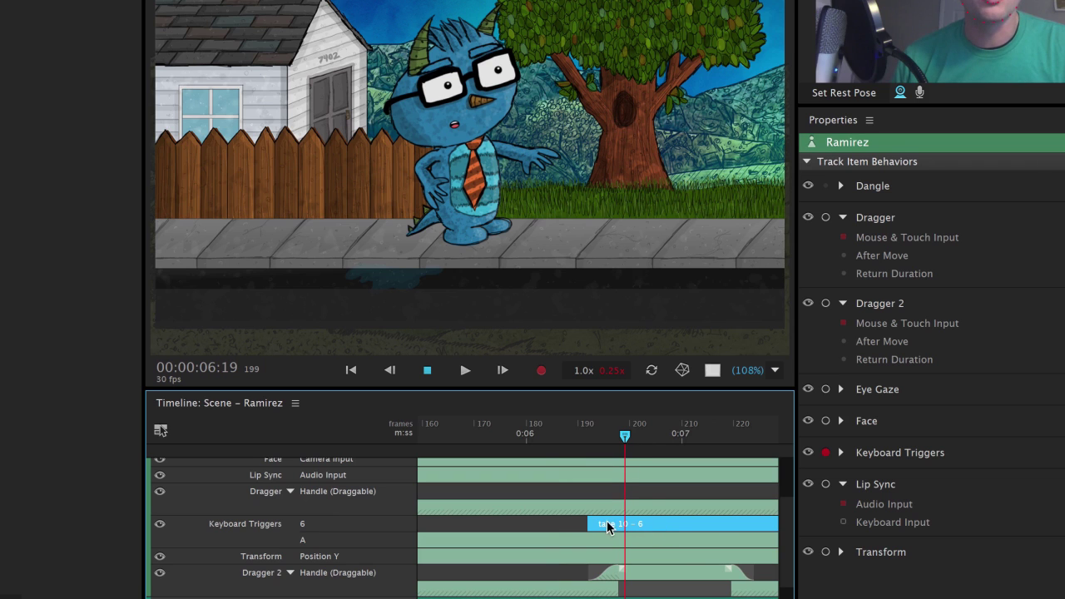
left_click(825, 452)
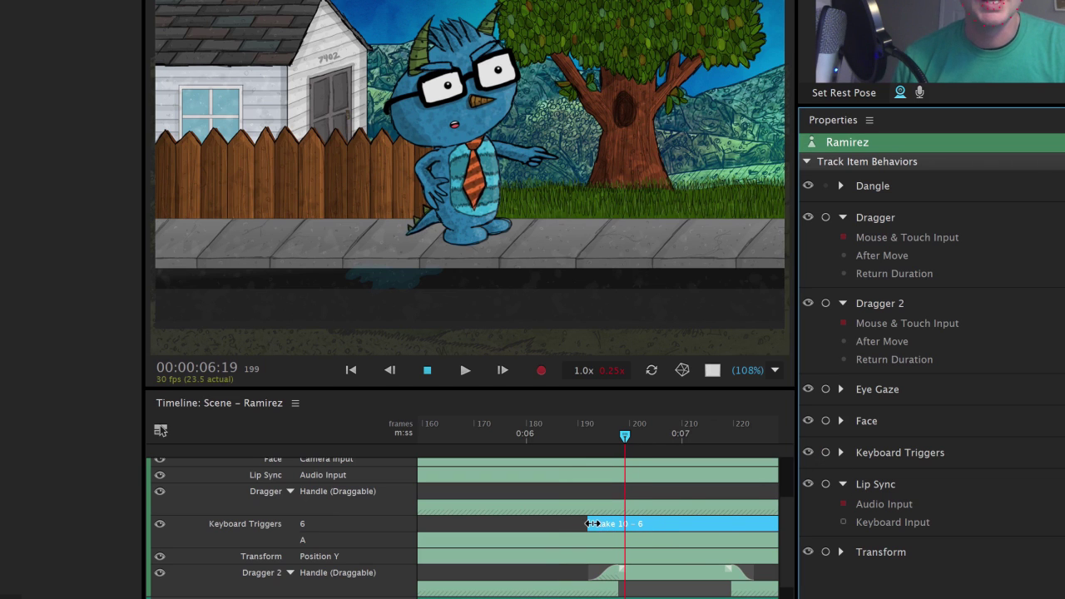
Step: Trim the start of the trigger 6 take to 00:00:06:19 and shift the whole take to begin at 00:00:06:15
left_click_drag(592, 523, 605, 522)
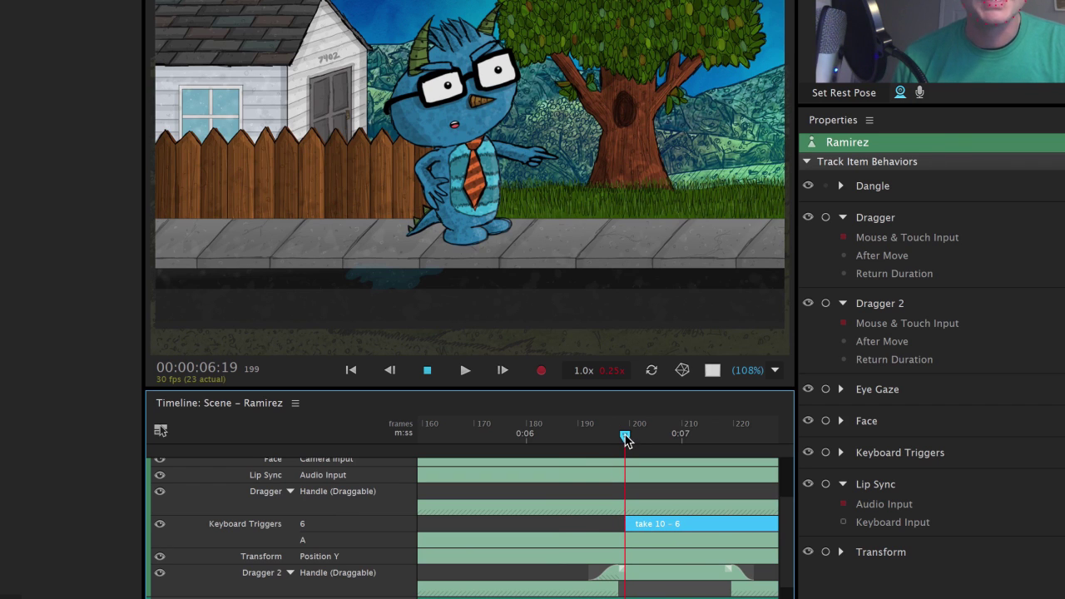
left_click_drag(624, 440, 604, 444)
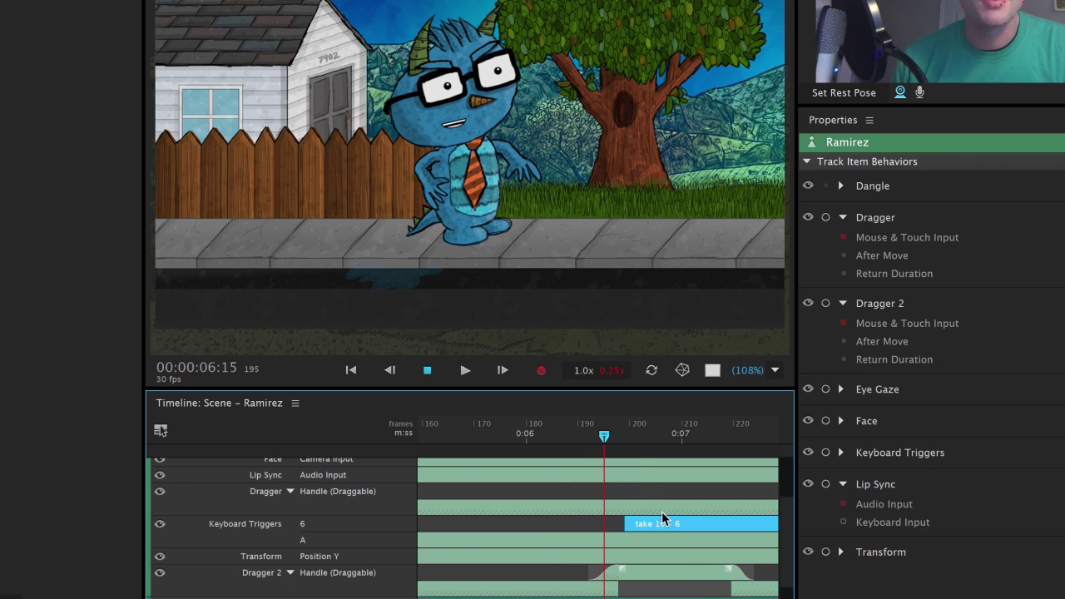
left_click_drag(663, 520, 651, 523)
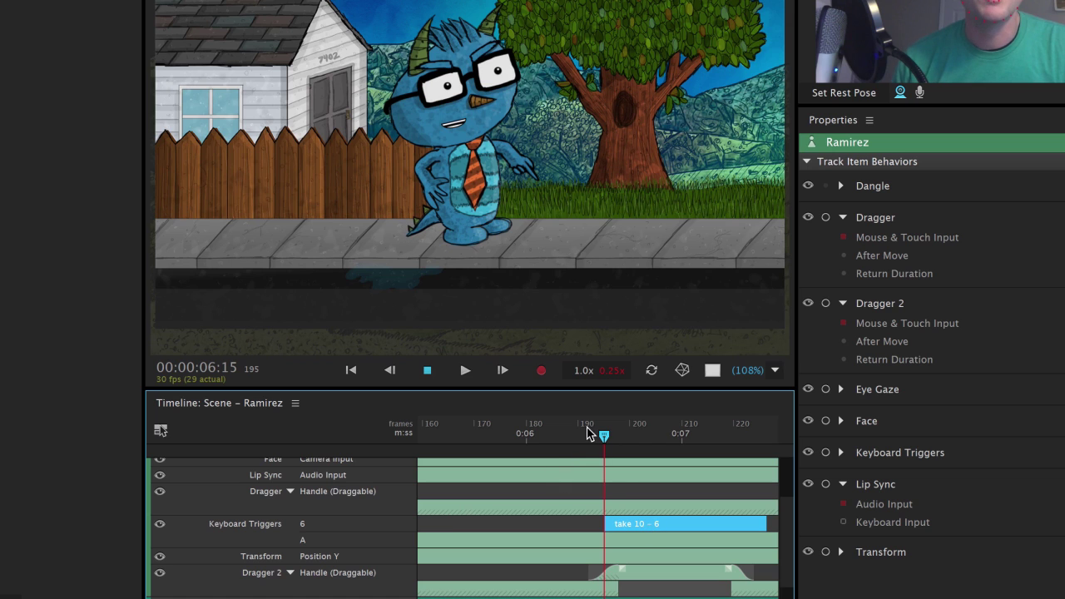
Step: Scrub through the pointing-hand gesture and play it back from about 00:00:06:10
left_click_drag(607, 441, 657, 442)
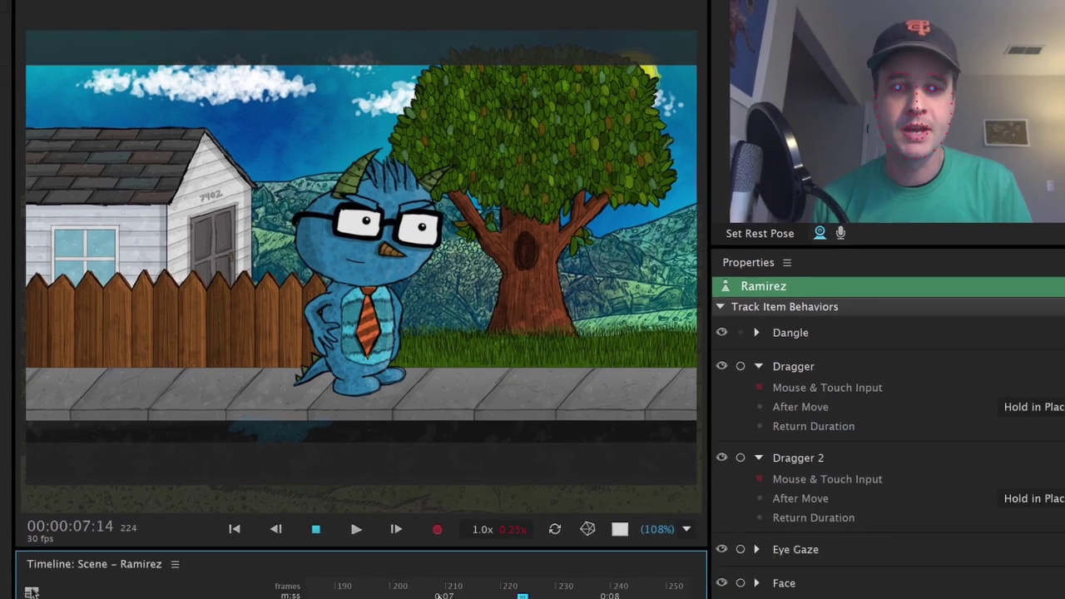
left_click_drag(439, 595, 334, 597)
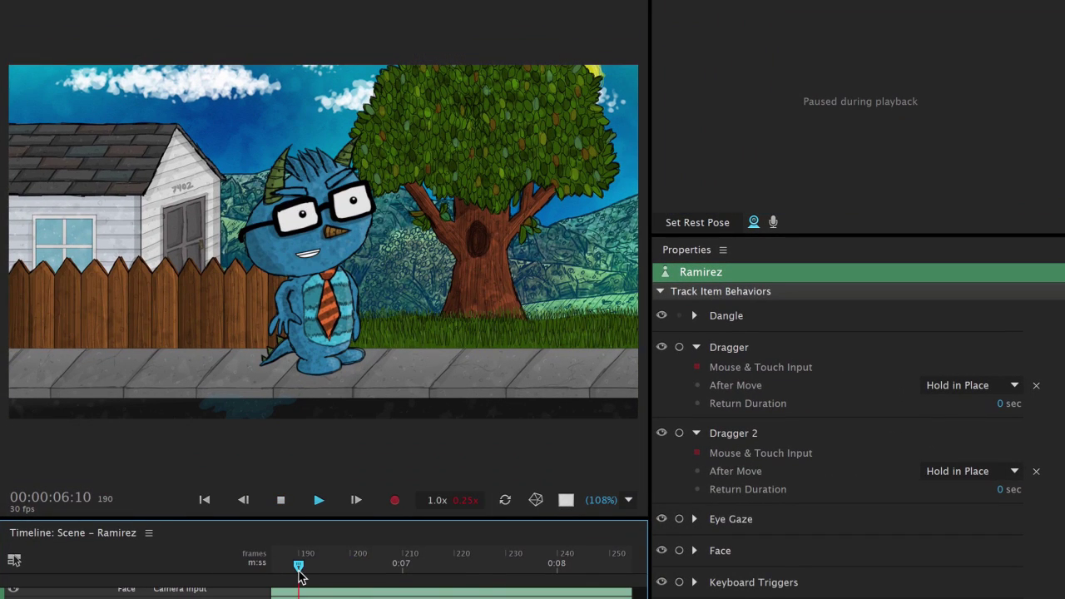
key("space")
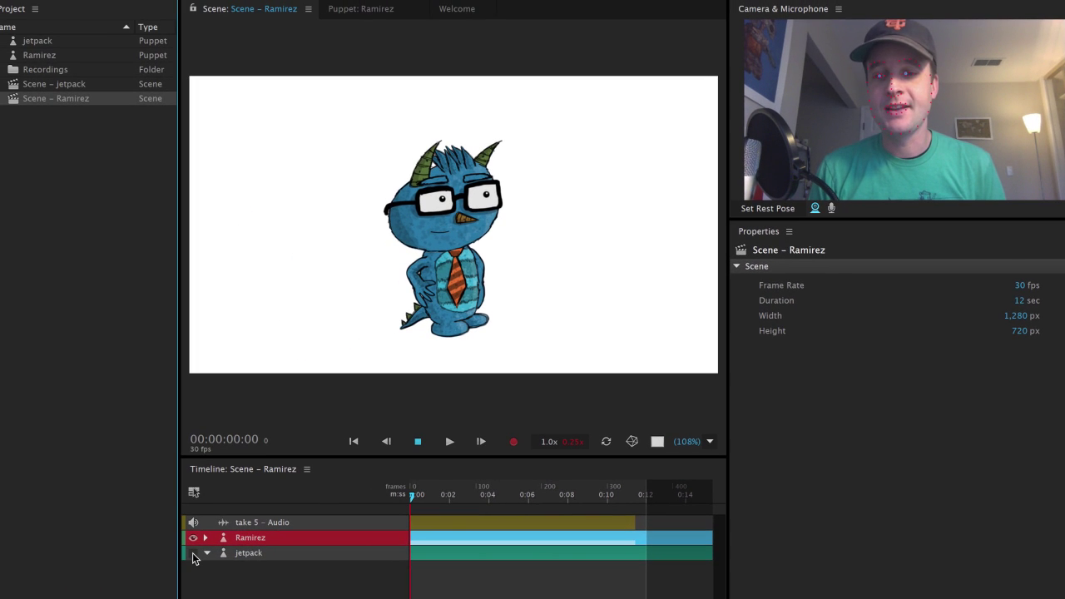
Step: Hide the jetpack background track and bring Scene – Ramirez into the After Effects project as a linked item
left_click(193, 557)
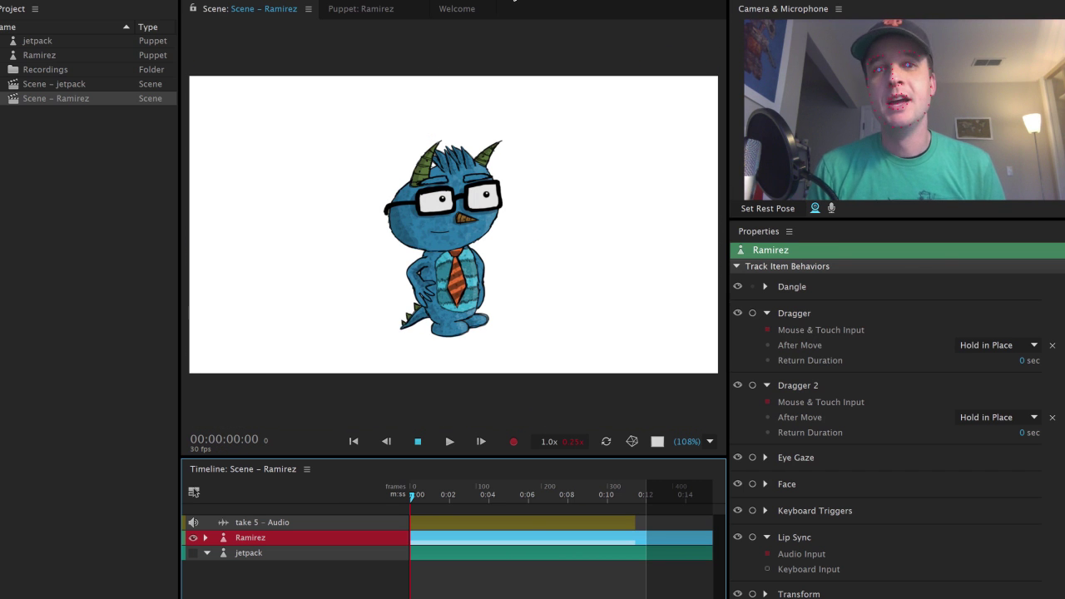
key("ctrl+super+f")
left_click_drag(780, 109, 795, 2)
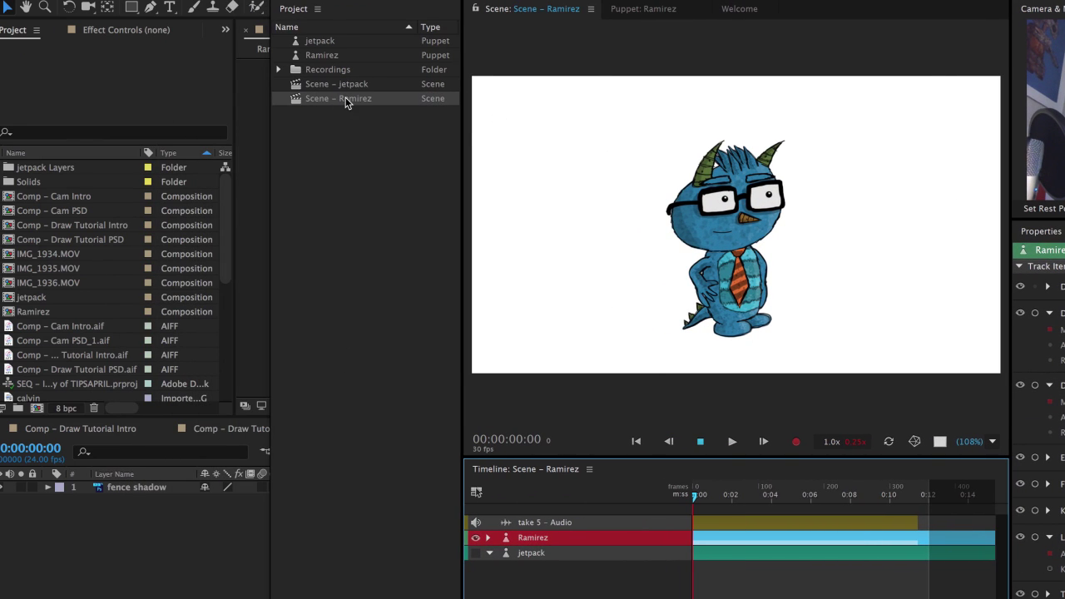
left_click_drag(346, 102, 341, 105)
left_click_drag(274, 147, 106, 287)
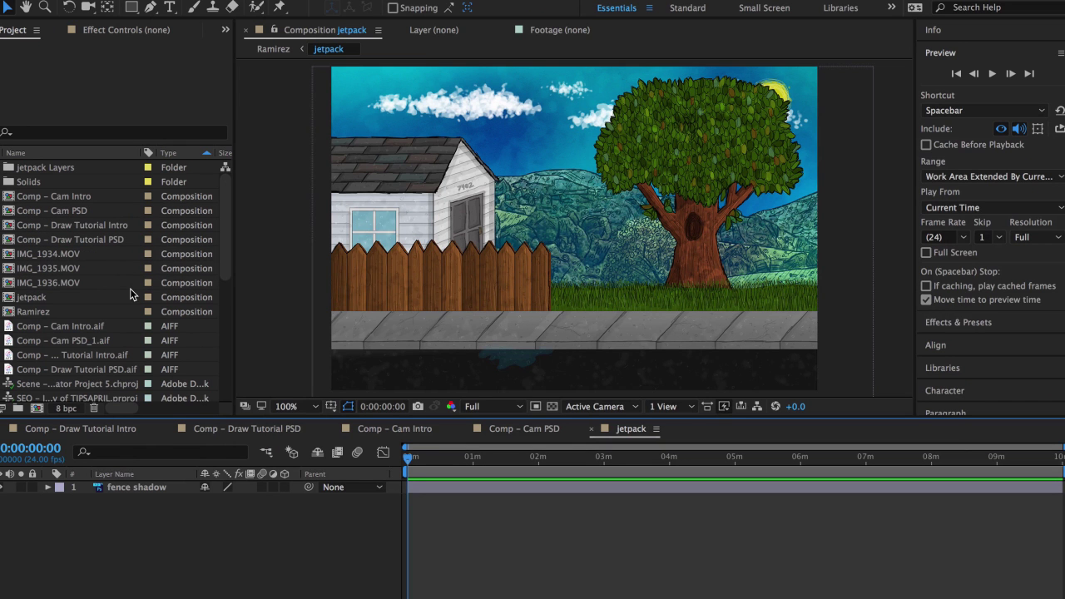
Step: Add the linked Ramirez scene to the jetpack composition, placing the character on the sidewalk near the middle
scroll(131, 284, "down", 4)
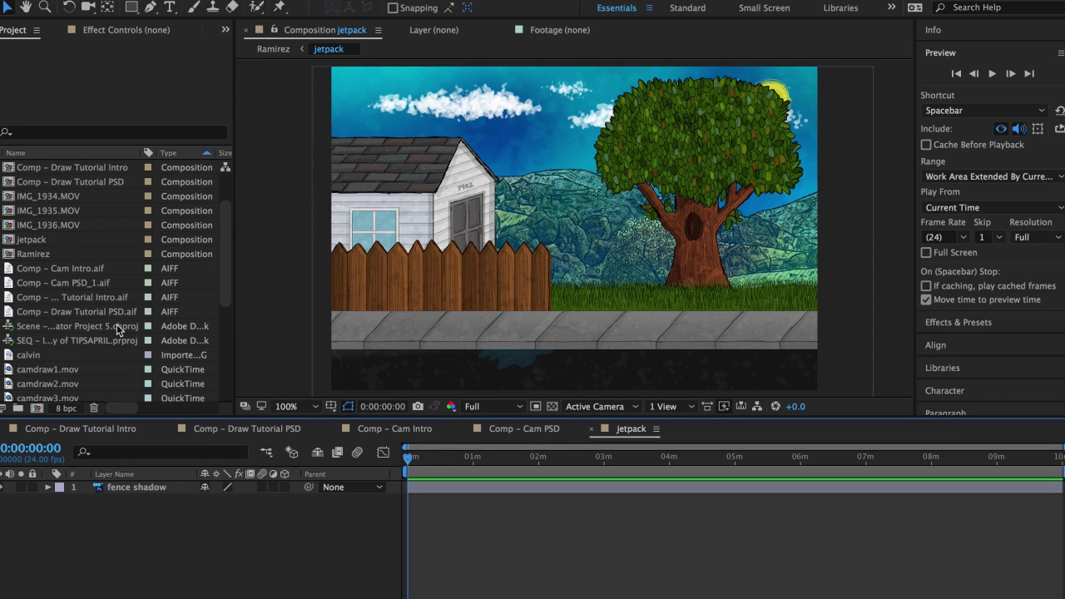
double_click(103, 327)
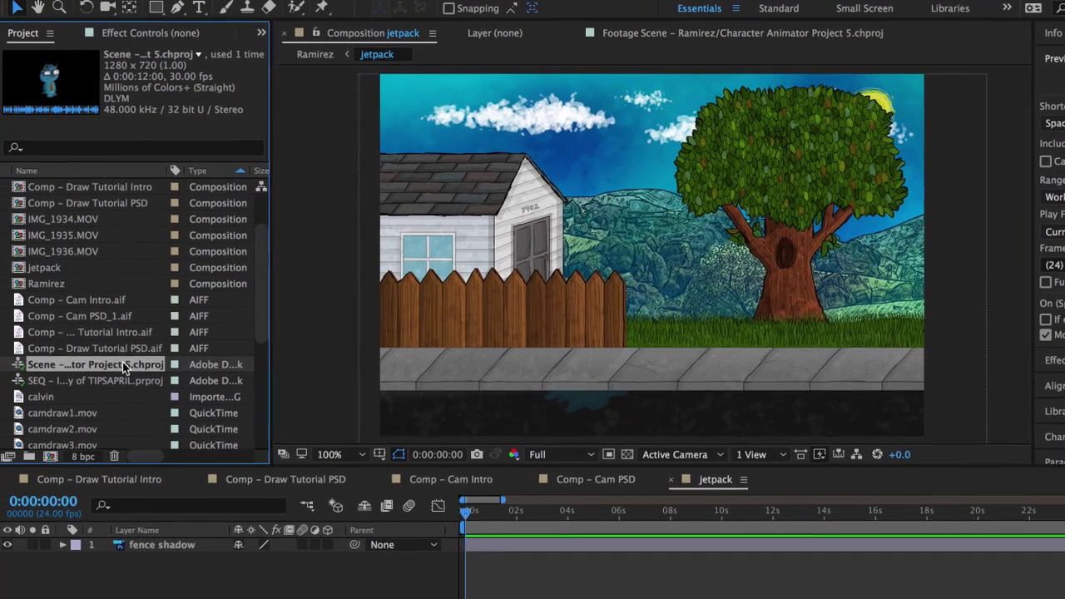
left_click_drag(111, 340, 690, 235)
left_click_drag(667, 290, 637, 290)
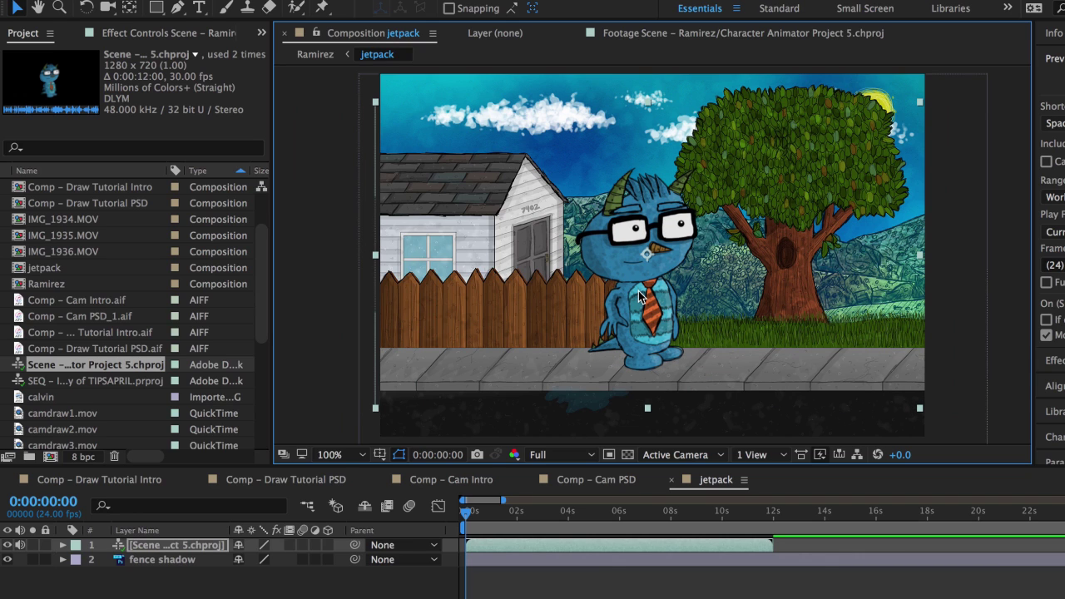
Step: Duplicate the Ramirez scene layer and move the lower copy in front of the house, beside the original
key("super+d")
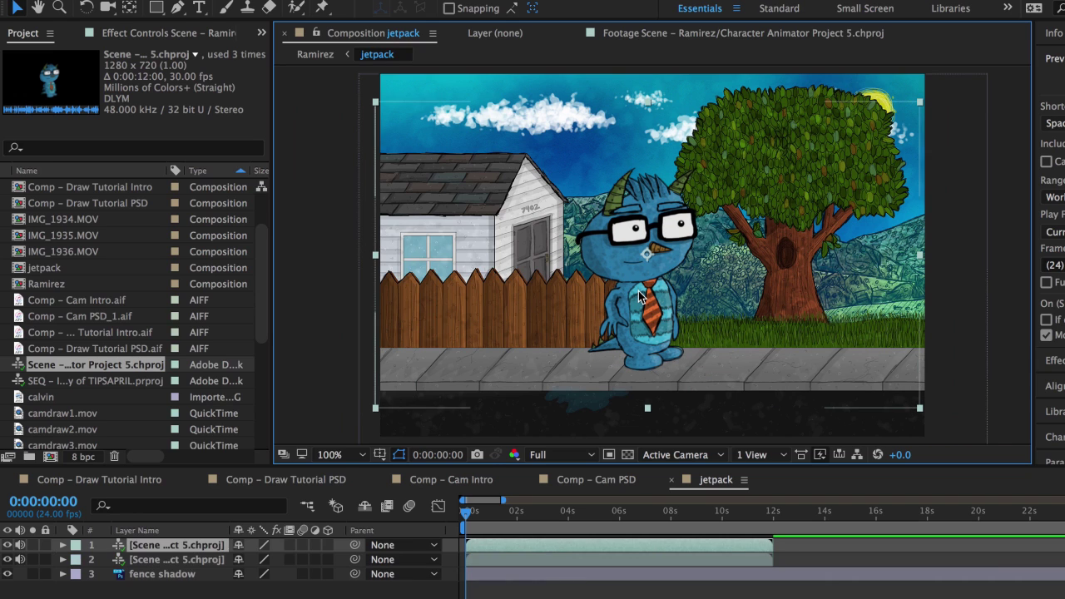
left_click(535, 560)
left_click_drag(663, 313, 511, 313)
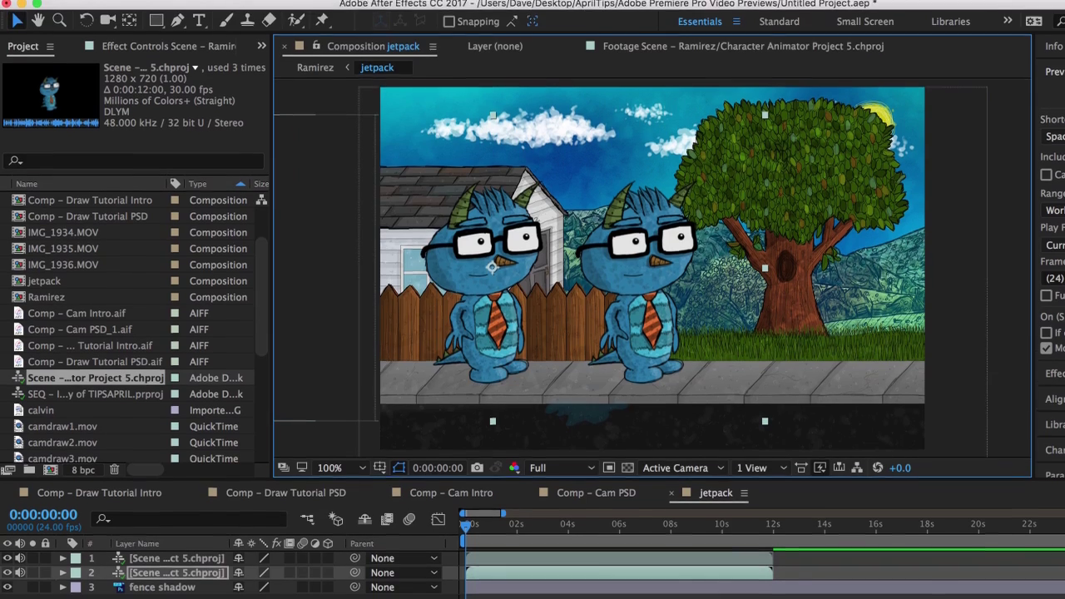
Step: Apply Curves to the lower Ramirez layer and pull the RGB curve down until the character is solid black
left_click(363, 8)
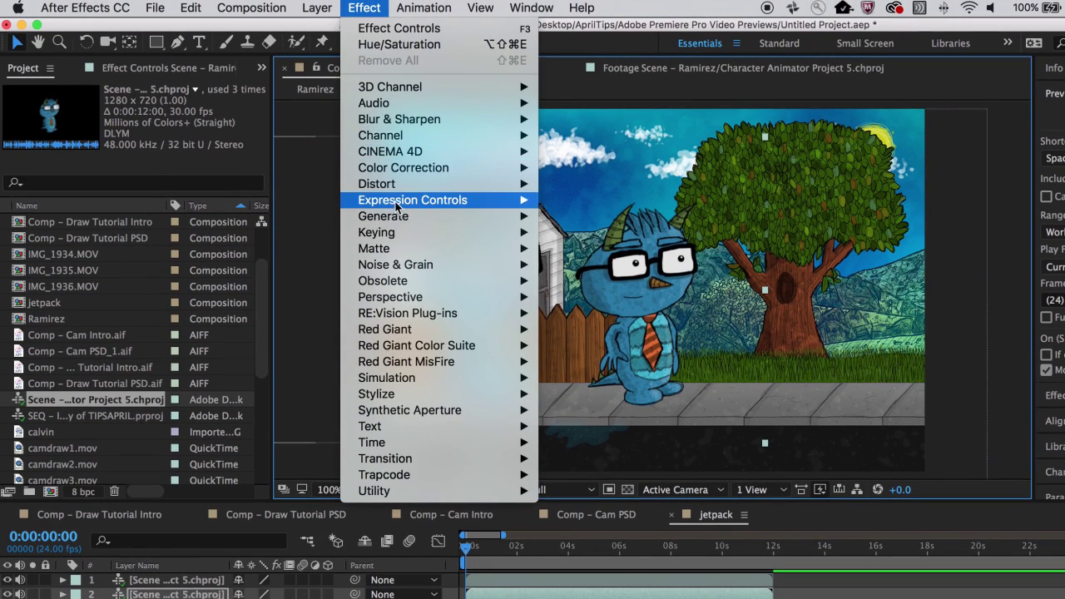
mouse_move(412, 169)
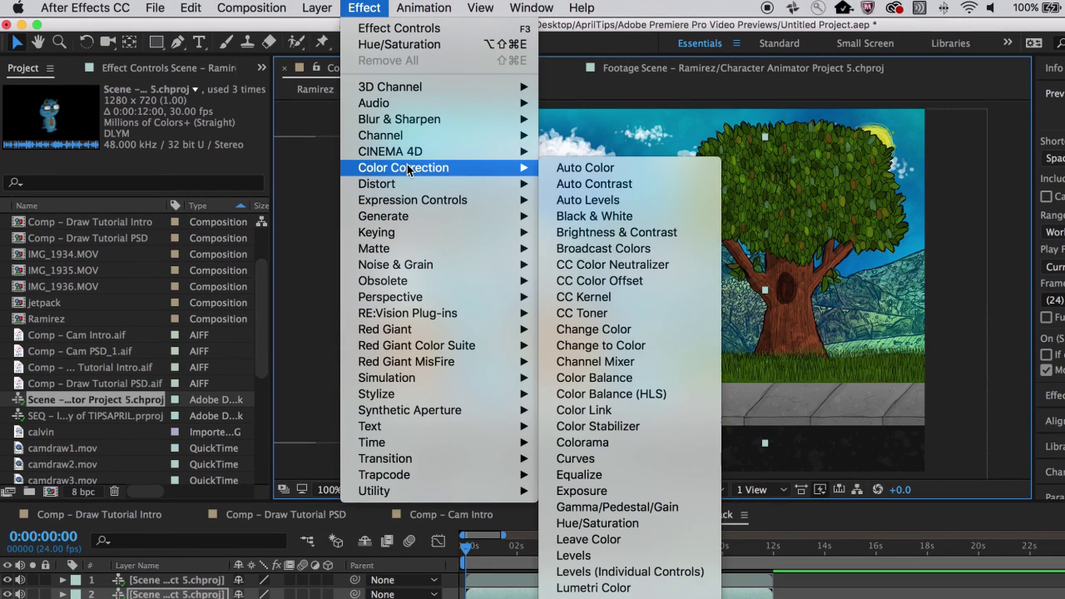
left_click(610, 459)
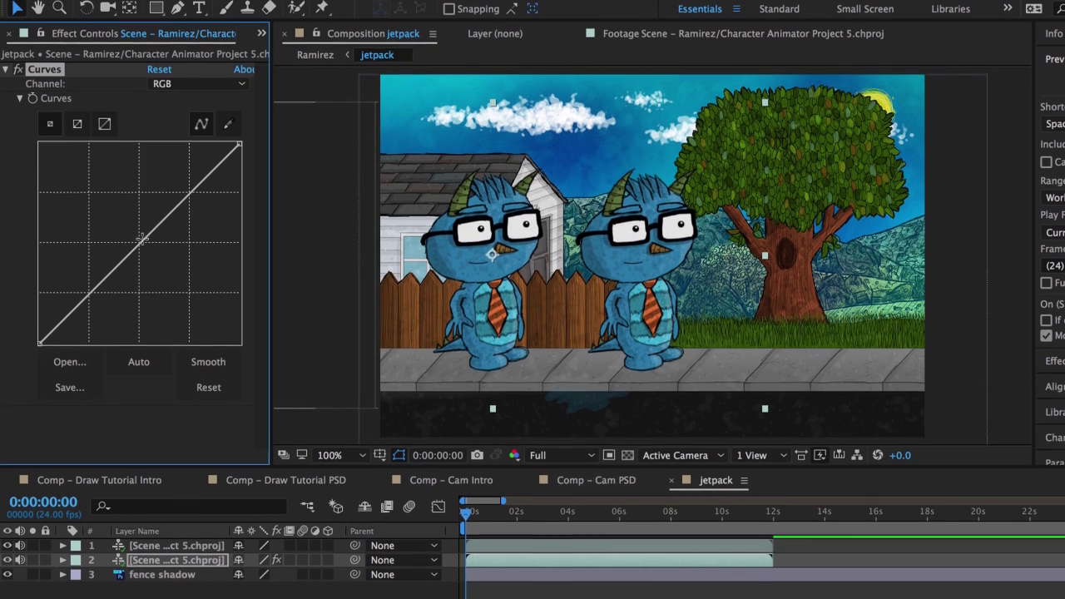
left_click_drag(167, 296, 238, 322)
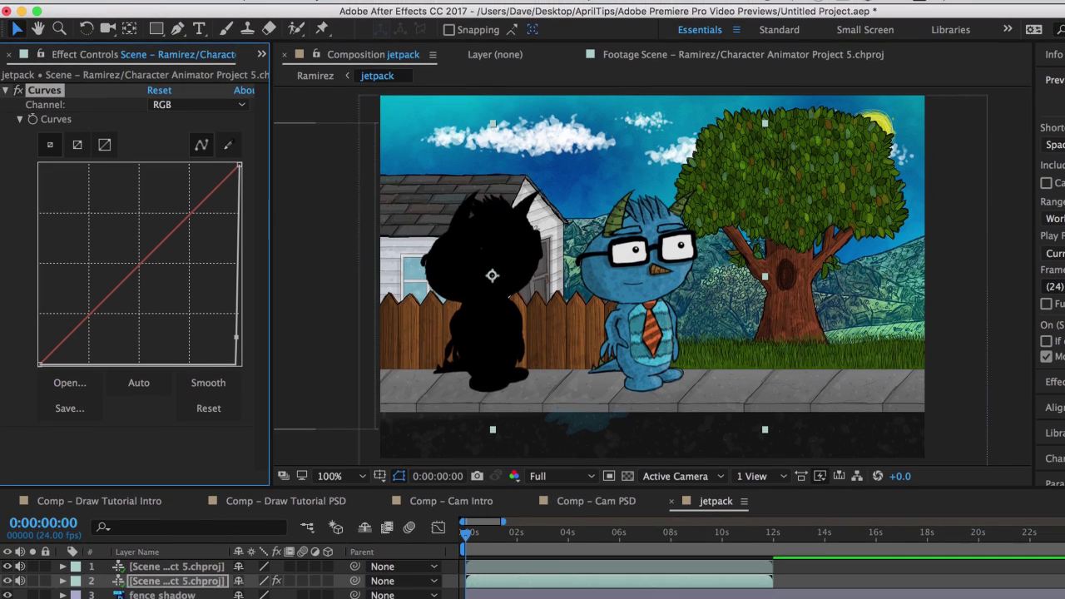
Step: Add a Fast Blur effect to the black silhouette layer with Blurriness 14.0
left_click(363, 7)
mouse_move(487, 284)
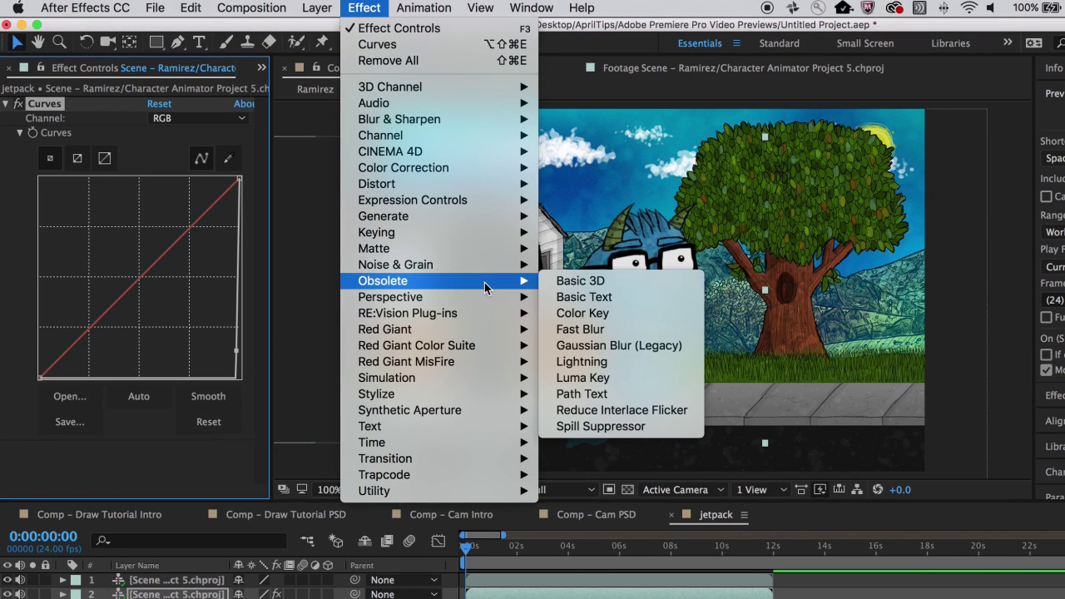
left_click(621, 330)
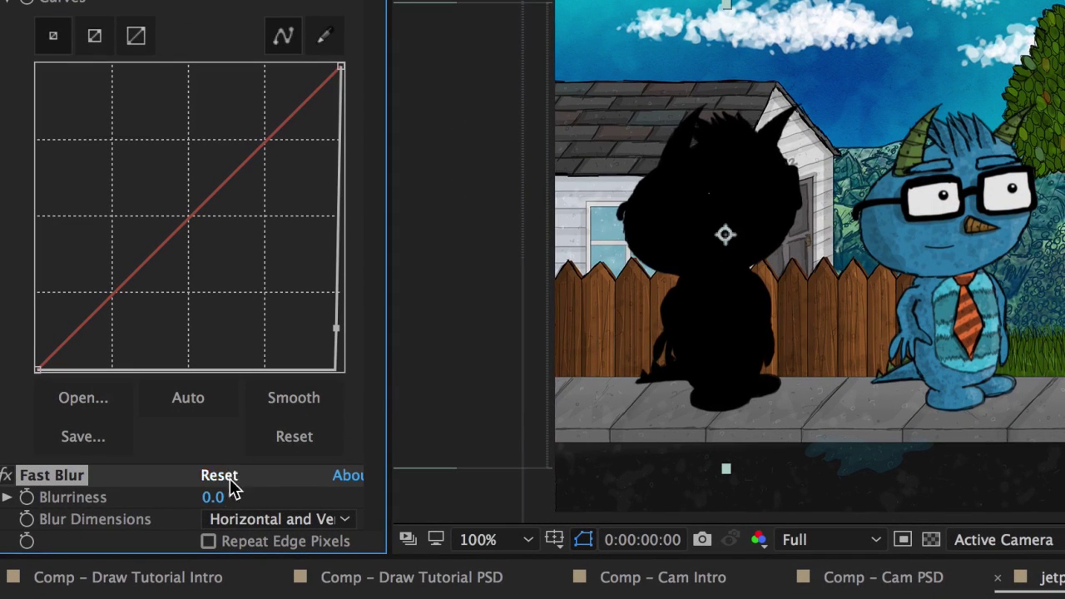
left_click_drag(236, 496, 240, 496)
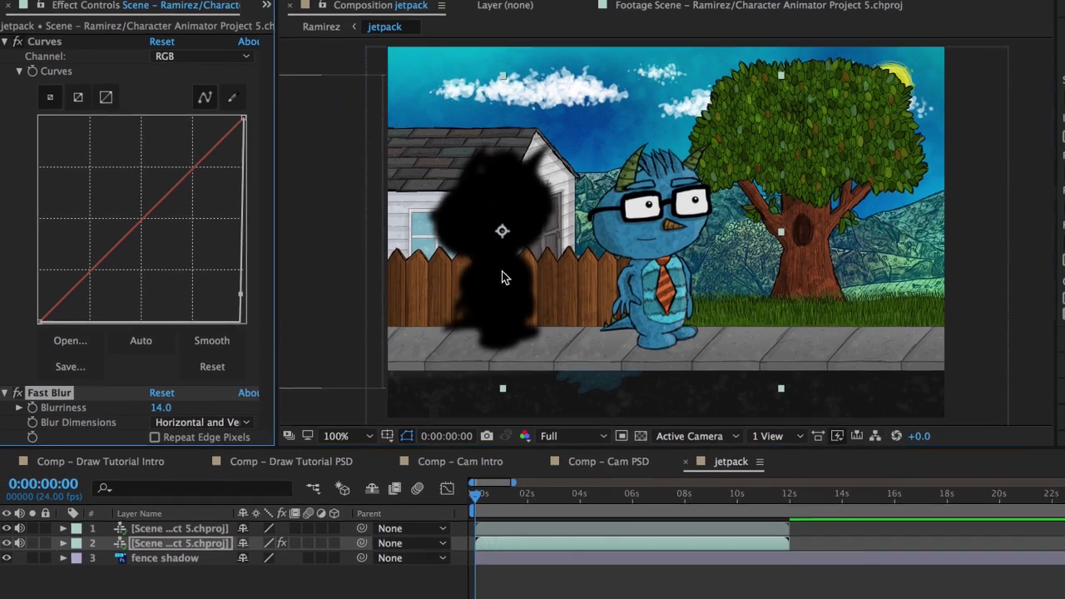
Step: Shift the blurred silhouette slightly left and move the full-color Ramirez over it, slightly offset like a drop shadow
left_click_drag(665, 288, 826, 297)
left_click_drag(622, 275, 467, 268)
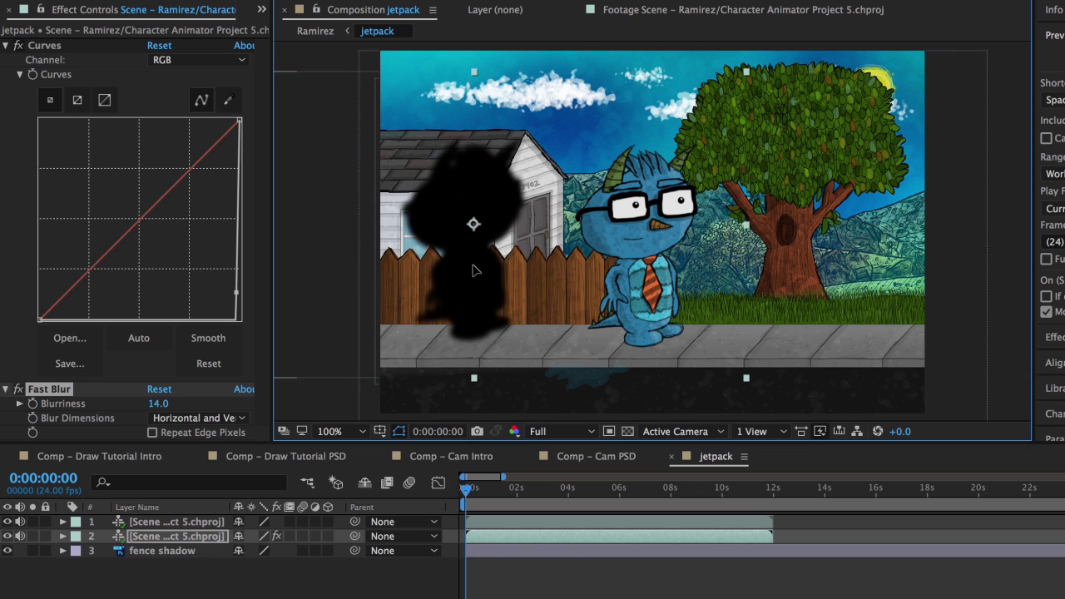
left_click(221, 521)
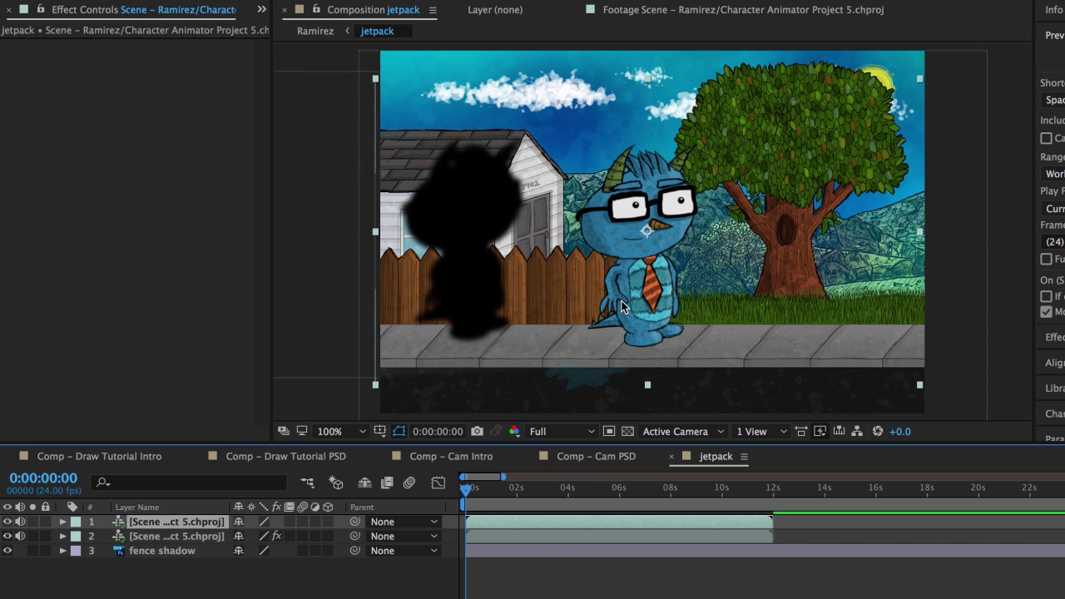
left_click_drag(622, 307, 472, 292)
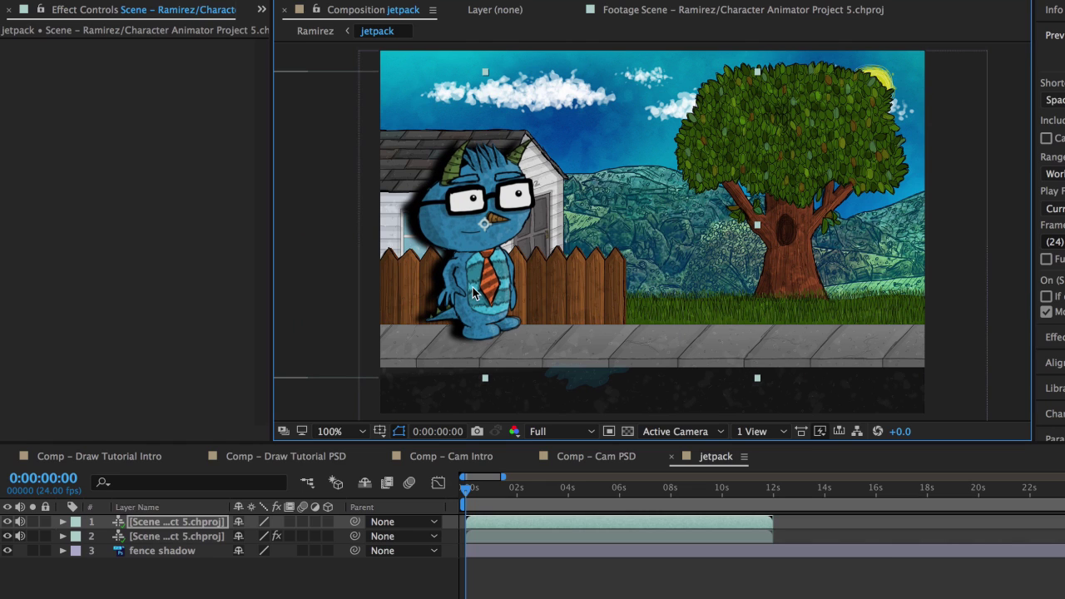
Step: Set the silhouette layer's Opacity to 43%
left_click(208, 536)
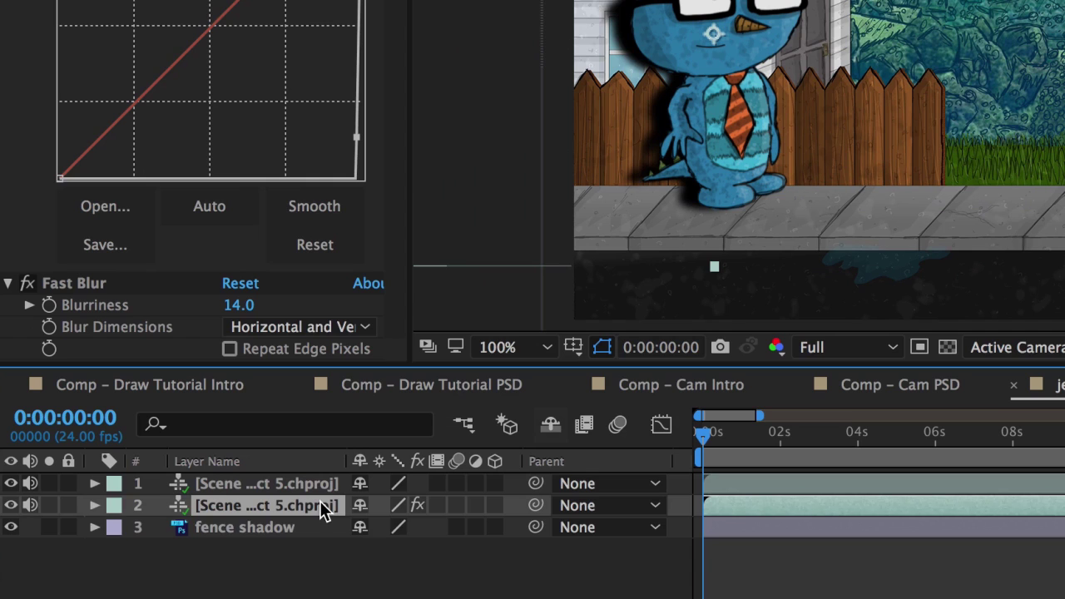
key("t")
left_click_drag(369, 527, 314, 531)
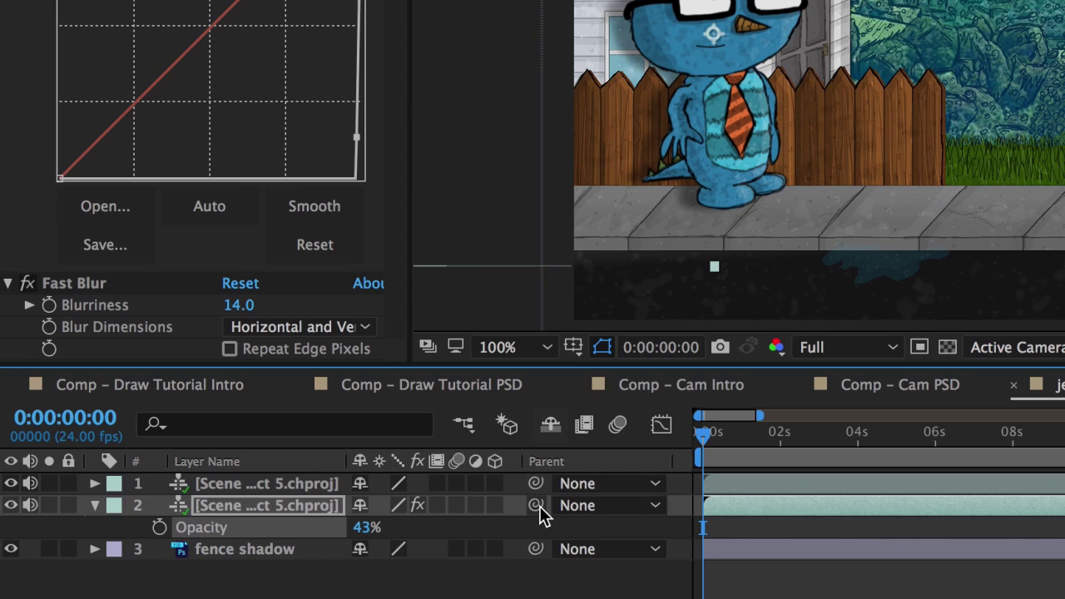
Step: Parent the shadow layer to the Ramirez character layer and move the character to test the link
left_click_drag(535, 505, 283, 485)
left_click(282, 485)
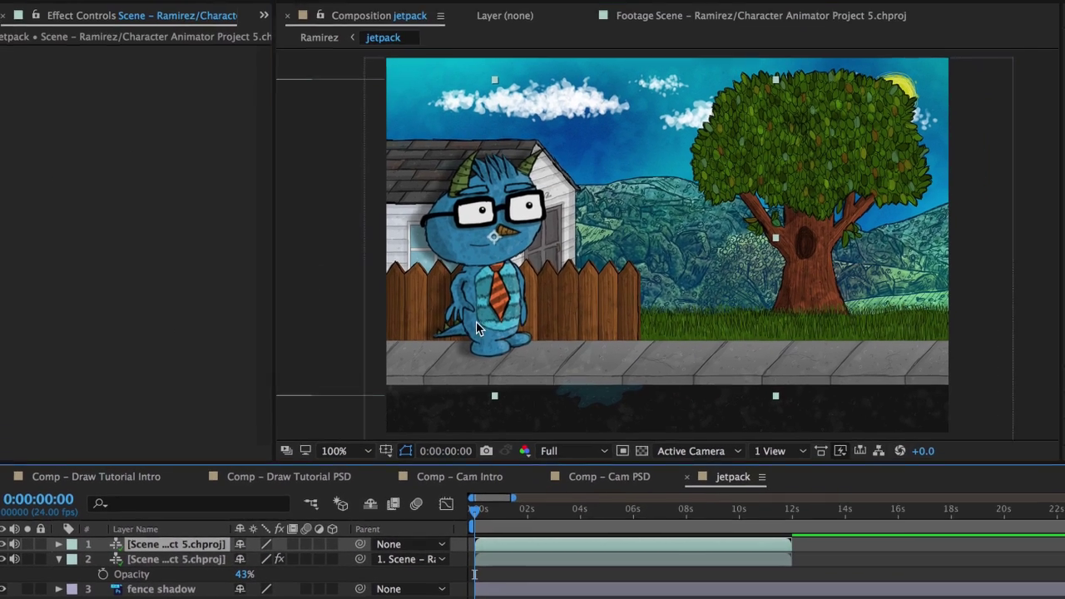
left_click_drag(476, 321, 642, 341)
Step: Flip the shadow layer vertically at about half its height and place it on the ground below the character's feet
left_click(195, 564)
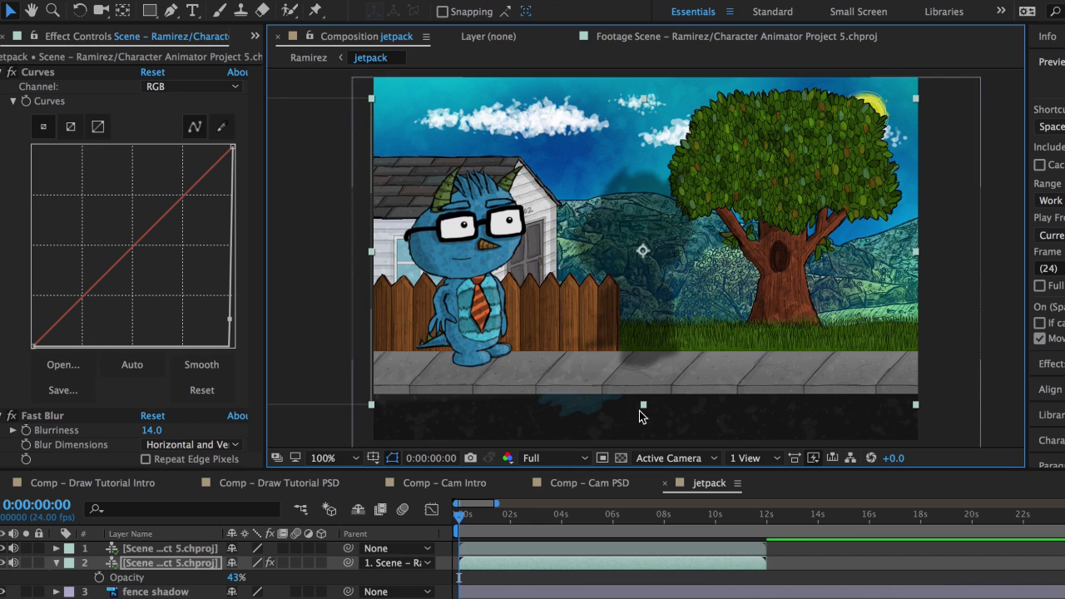
left_click_drag(641, 407, 633, 168)
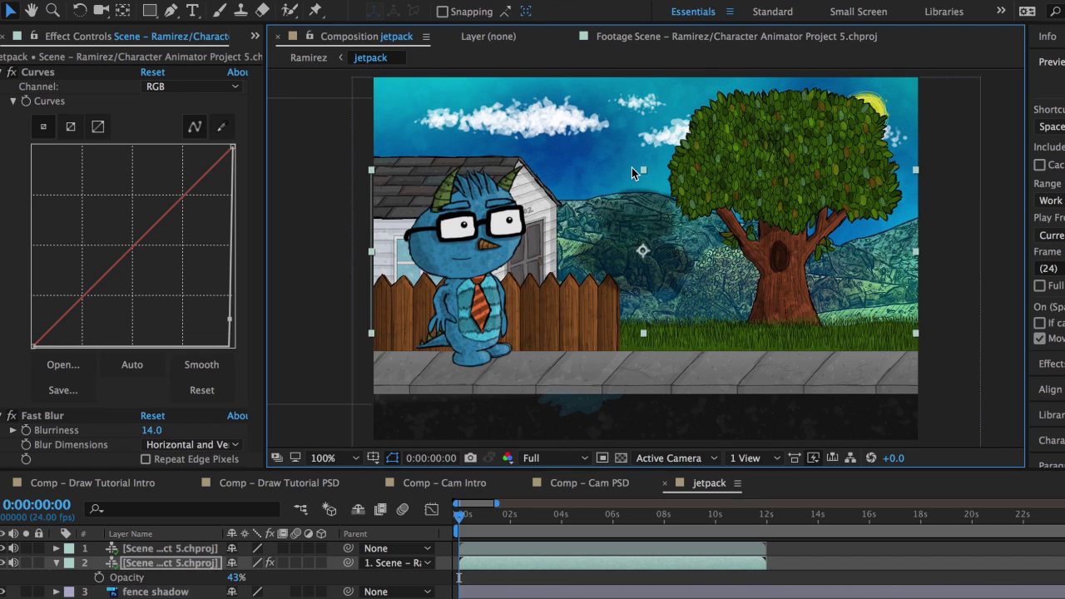
left_click_drag(632, 216, 472, 375)
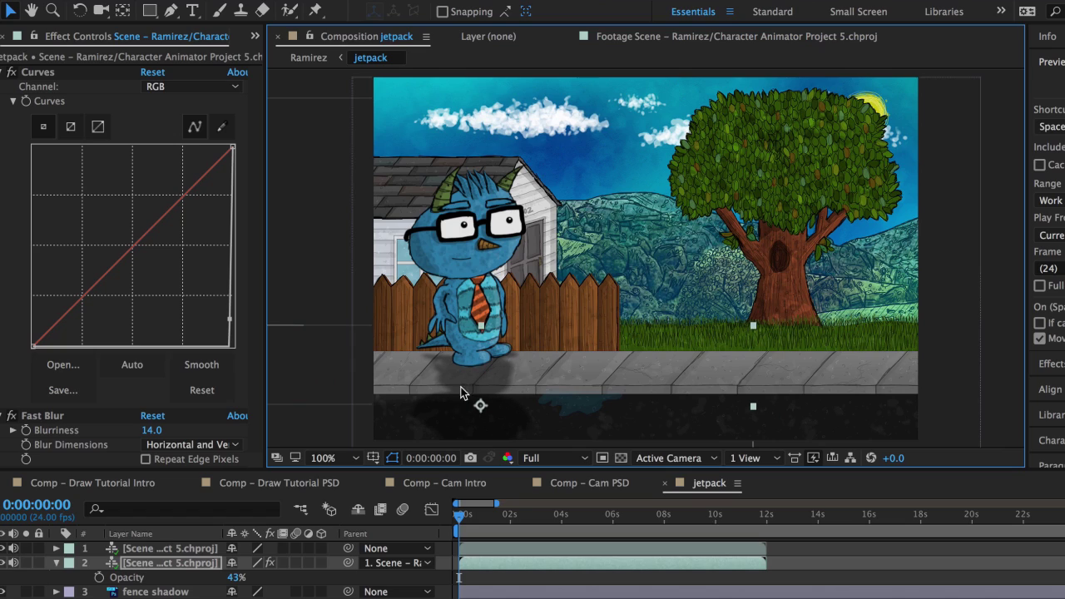
Step: Move the Ramirez character layer with its parented shadow to the middle of the sidewalk and preview the animation
left_click(521, 542)
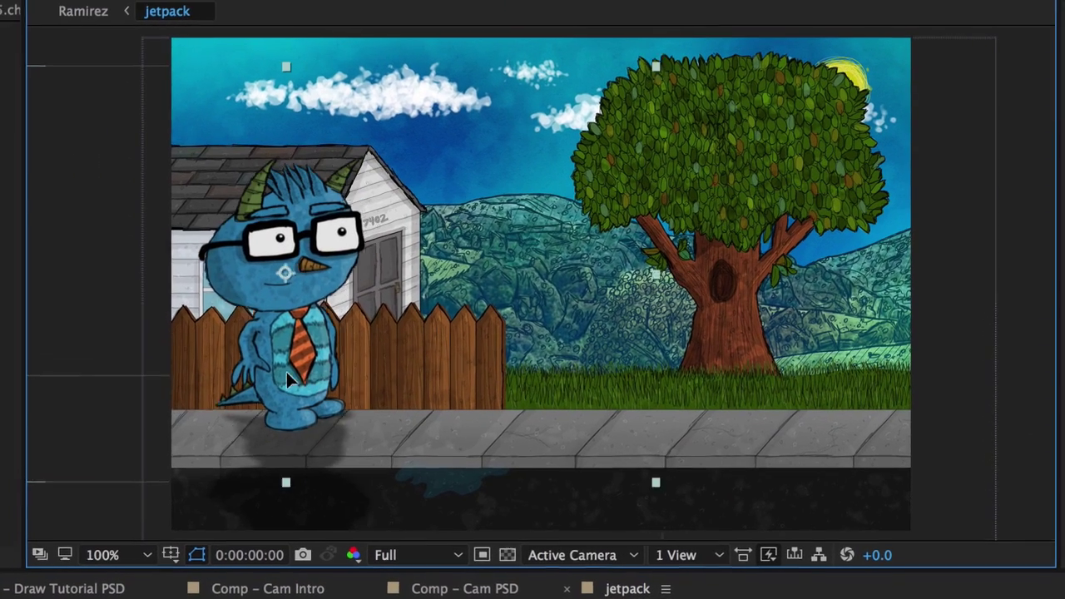
left_click_drag(279, 372, 543, 379)
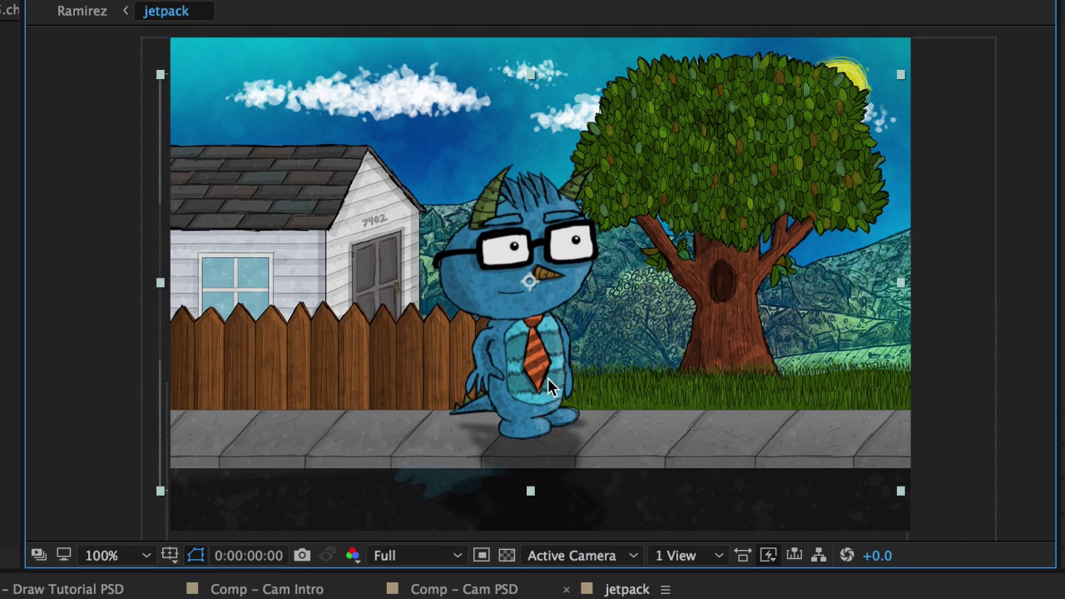
key("space")
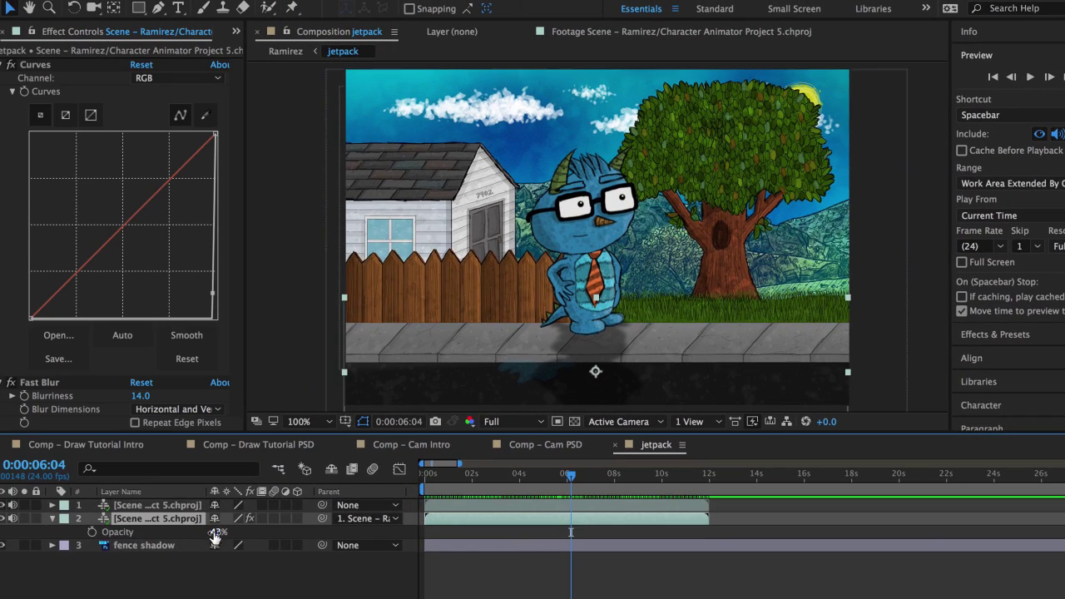
Step: Lower the shadow layer's Opacity below 43% and preview the composition again
left_click_drag(215, 534, 199, 535)
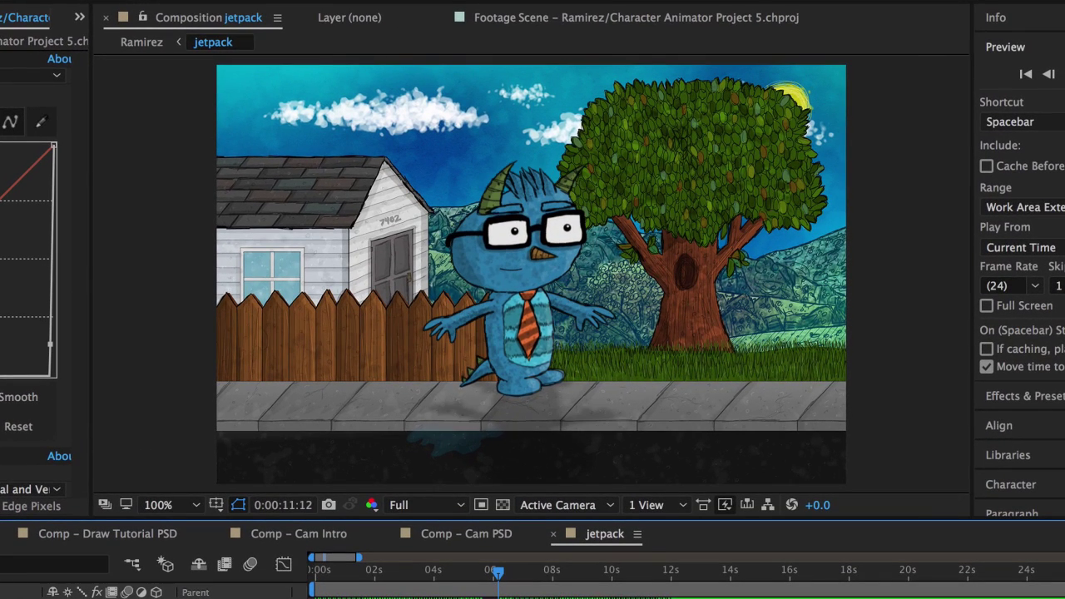
key("space")
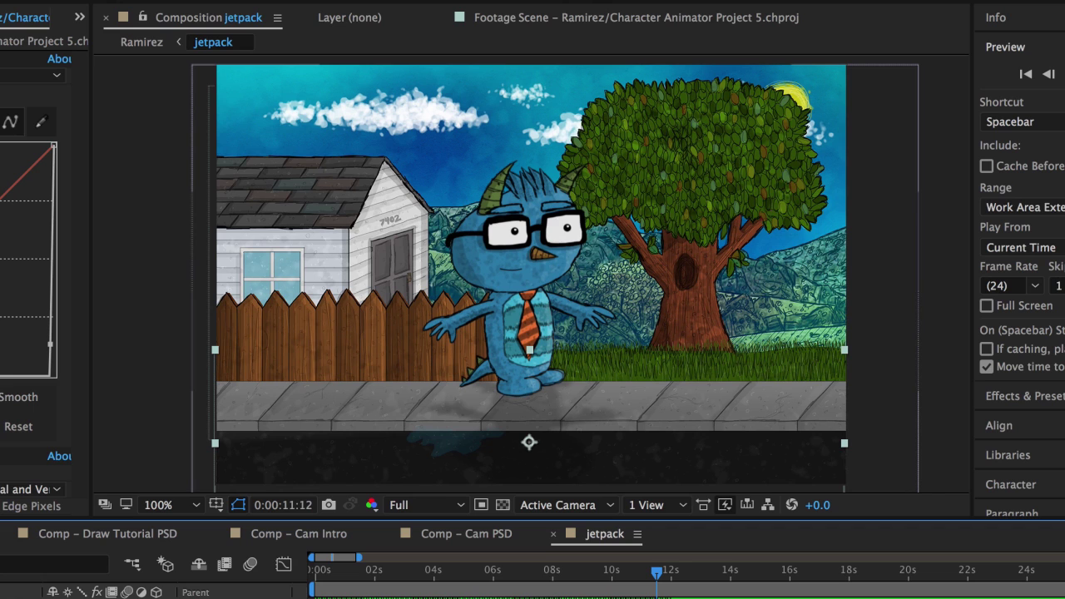
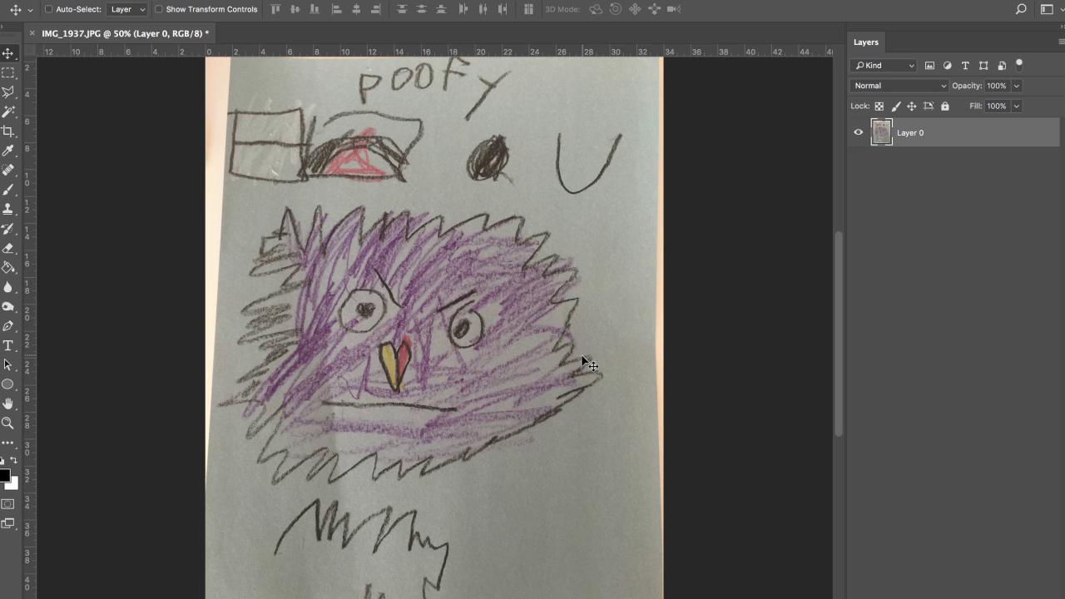
Step: Switch to Photoshop and brighten the Poofy drawing with Levels, setting the input midtones to 0.71 and the white level to 203
key("ctrl+l")
mouse_move(594, 109)
left_mouse_down()
mouse_move(756, 153)
mouse_move(860, 207)
left_mouse_up()
left_click_drag(760, 372, 767, 373)
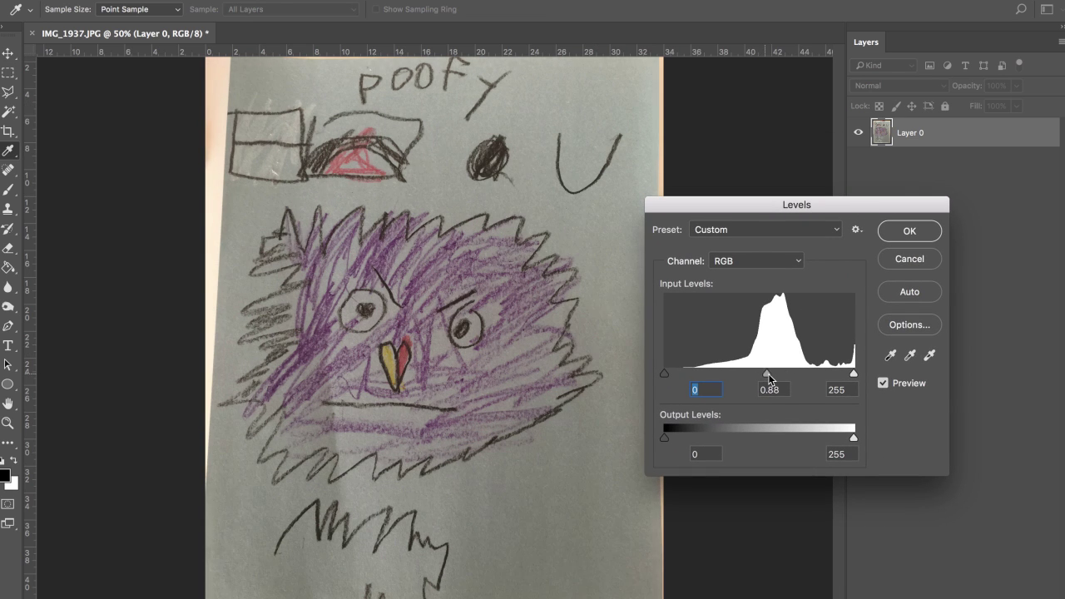
left_click(773, 376)
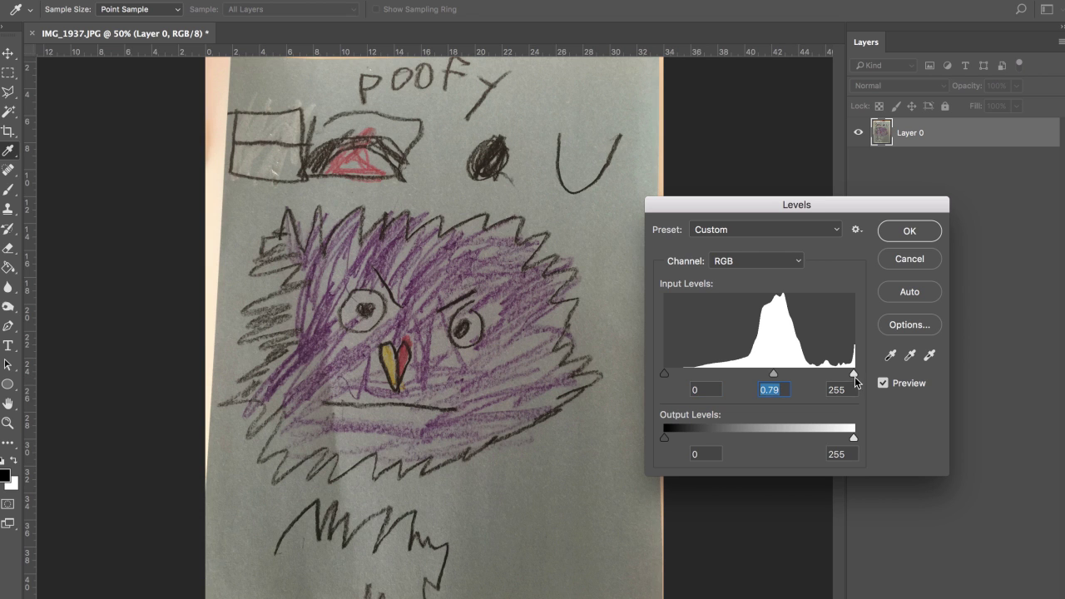
left_click_drag(852, 374, 756, 373)
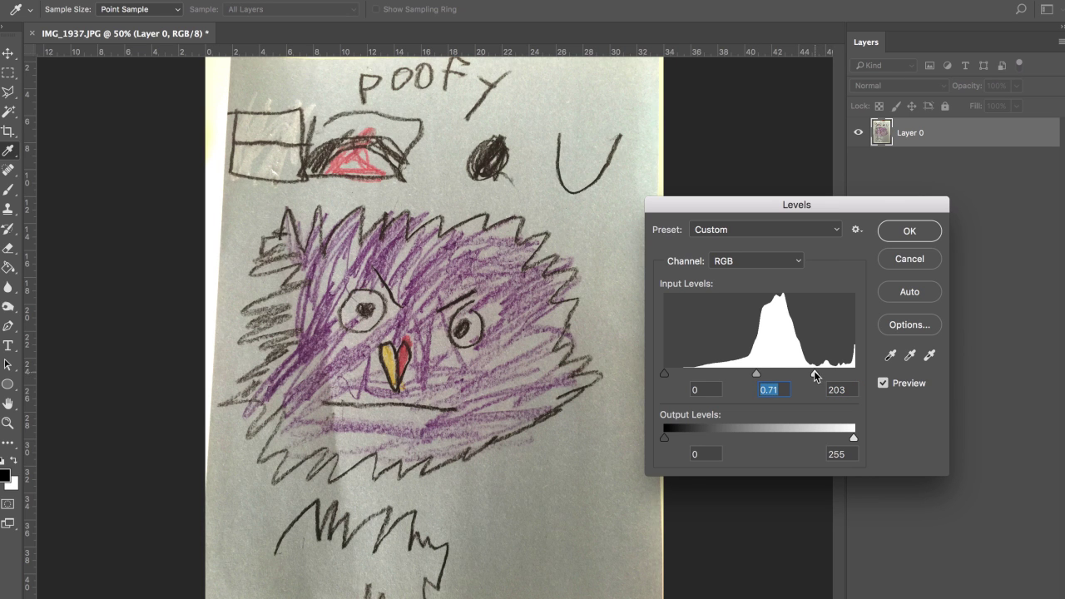
left_click(814, 372)
left_click(908, 231)
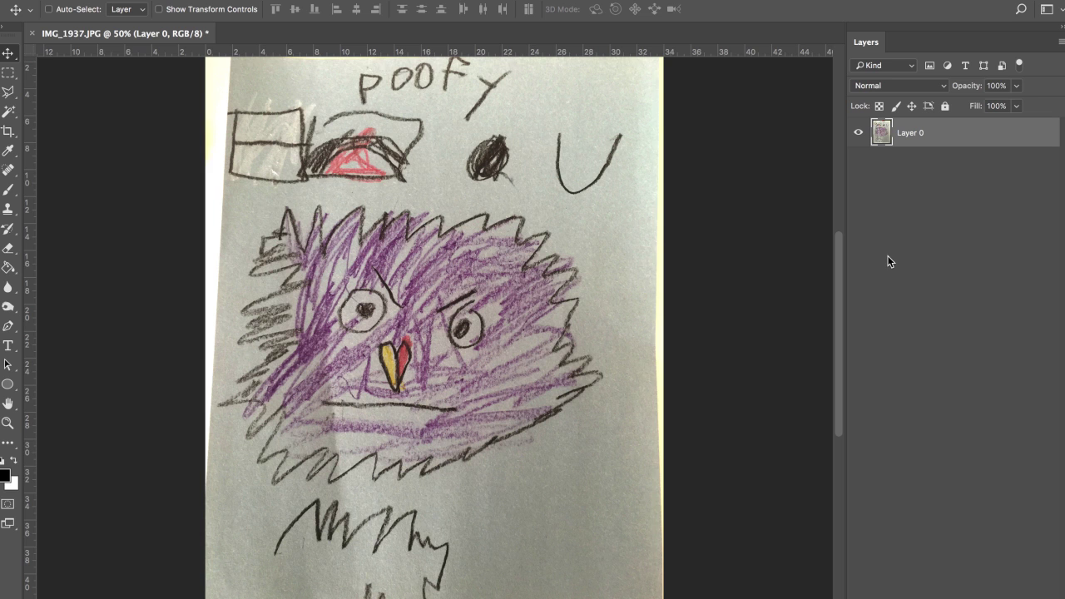
Step: Outline the purple face with the Polygonal Lasso, cut it onto its own layer and name that layer bg
key("l")
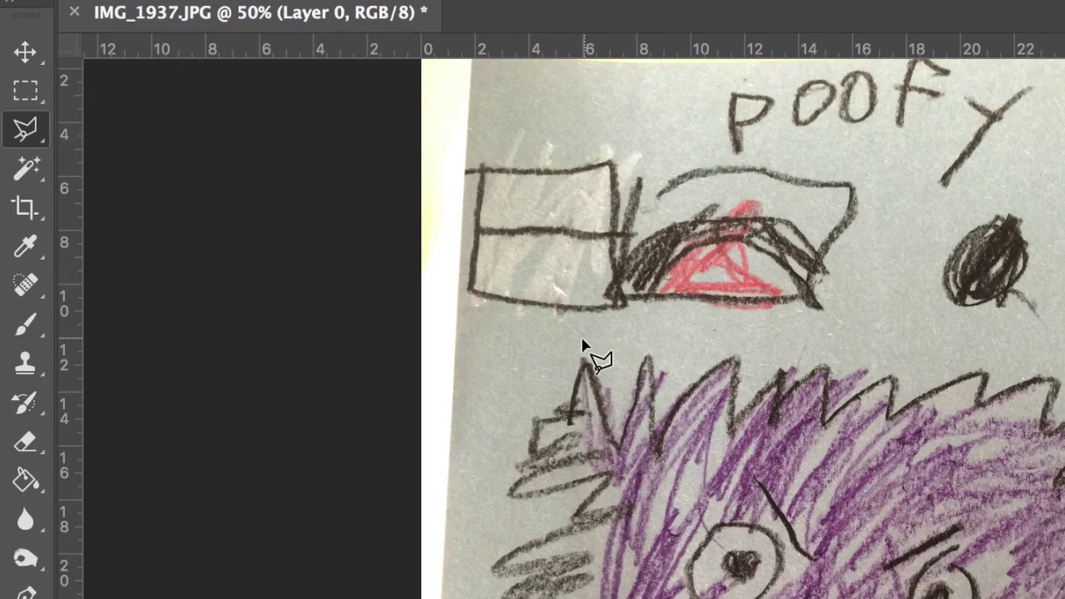
left_click(532, 322)
left_click(1006, 336)
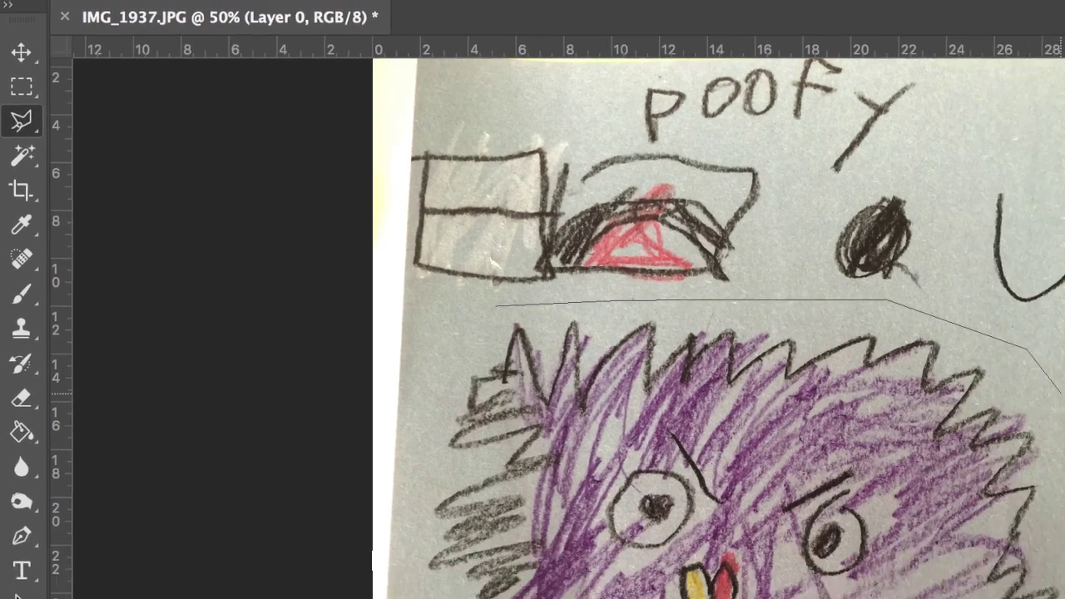
left_click(653, 242)
left_click(713, 445)
left_click(619, 511)
left_click(473, 551)
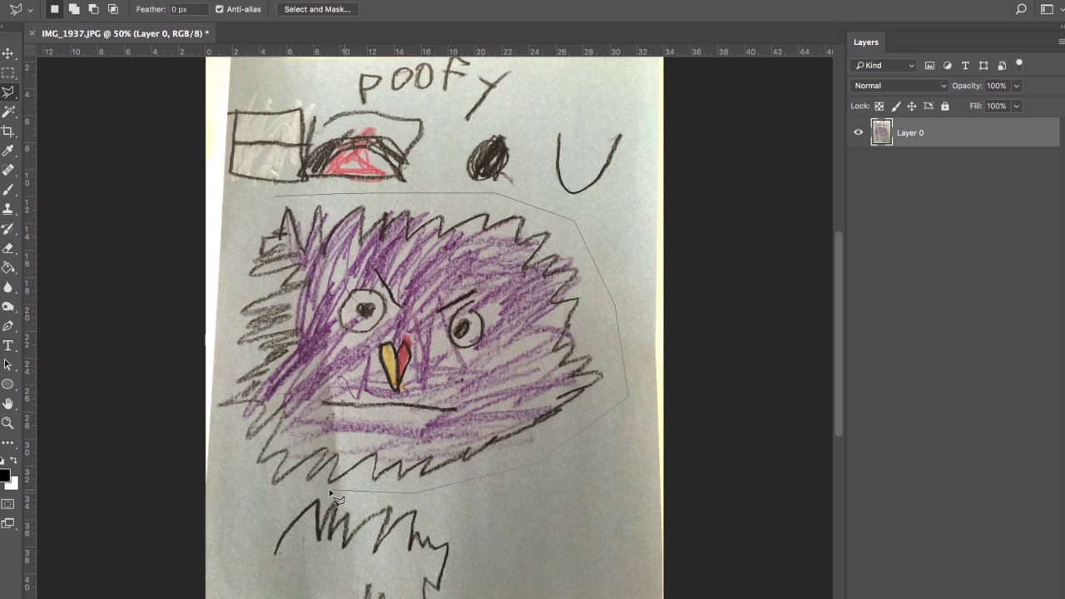
left_click(241, 491)
left_click(215, 403)
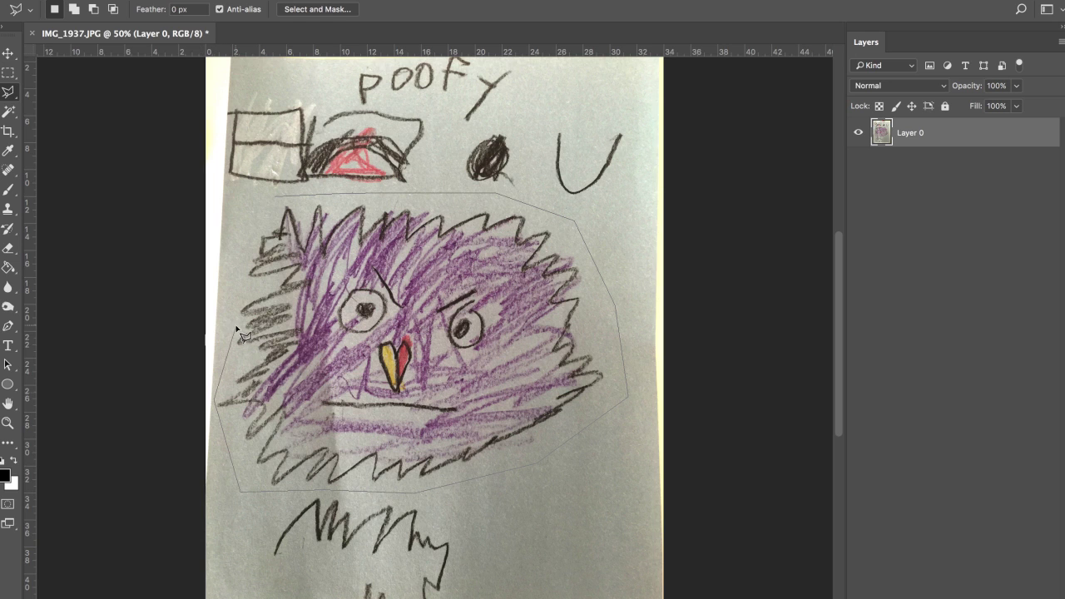
left_click(252, 209)
left_click(277, 198)
key("Delete")
key("super+v")
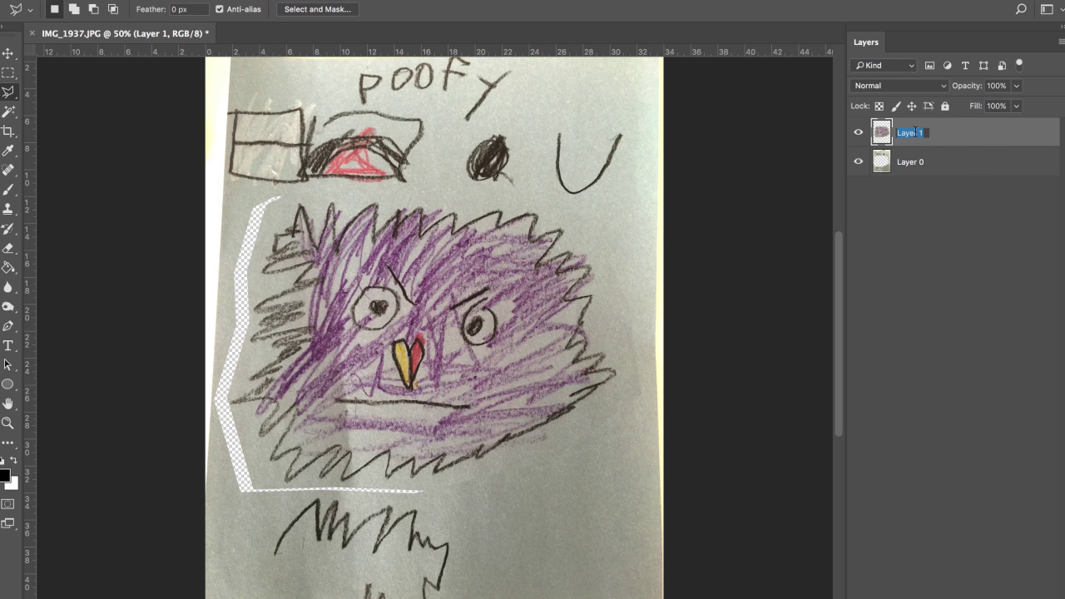
type("bg")
Step: Outline the filled black circle mouth on Layer 0, cut it onto its own layer and name that layer W-Oo
left_click(910, 162)
left_click(492, 118)
left_click(525, 152)
left_click(486, 190)
double_click(452, 167)
key("Delete")
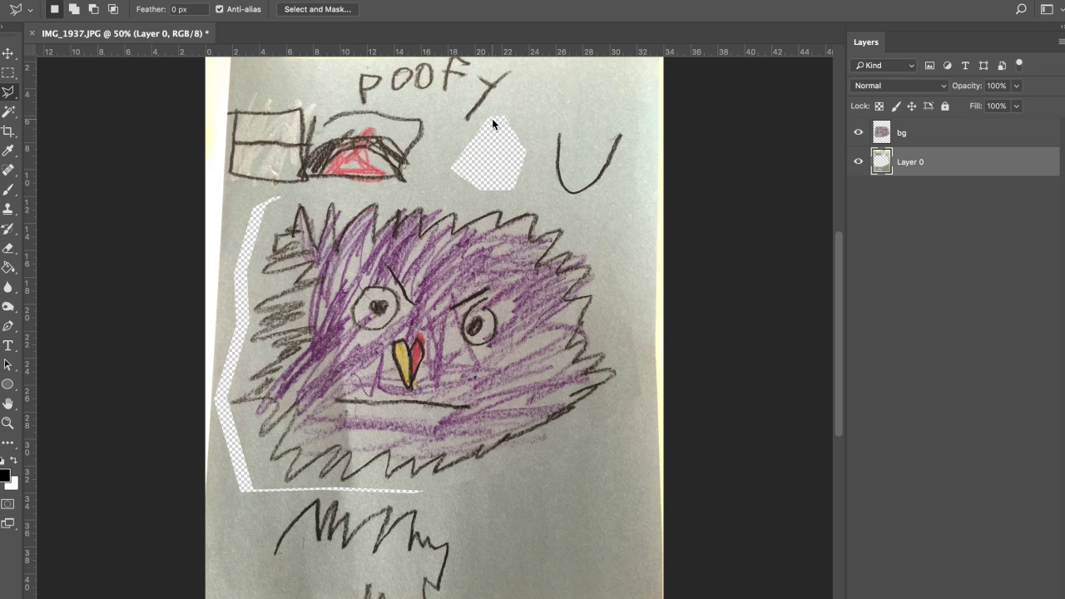
key("super+j")
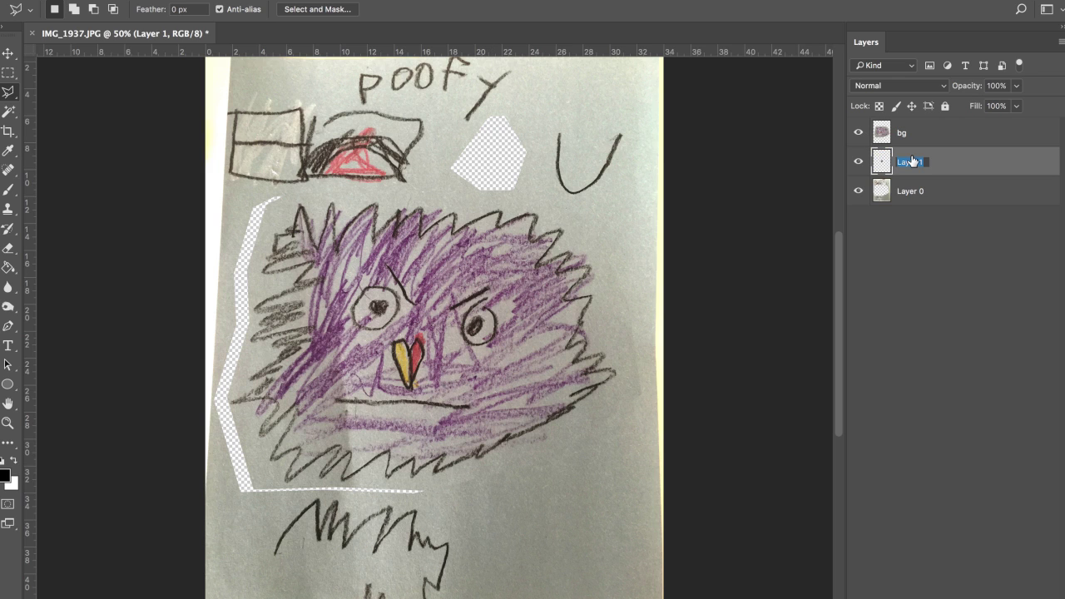
type("W-Oo")
key("Return")
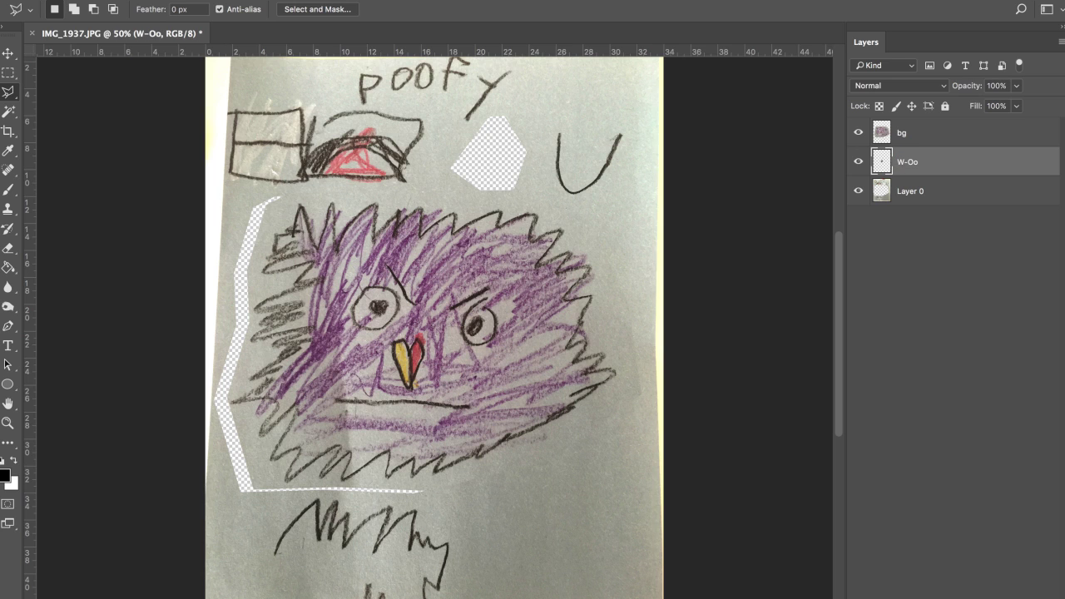
Step: Outline the U-shaped mouth on Layer 0 with the Polygonal Lasso
left_click(930, 196)
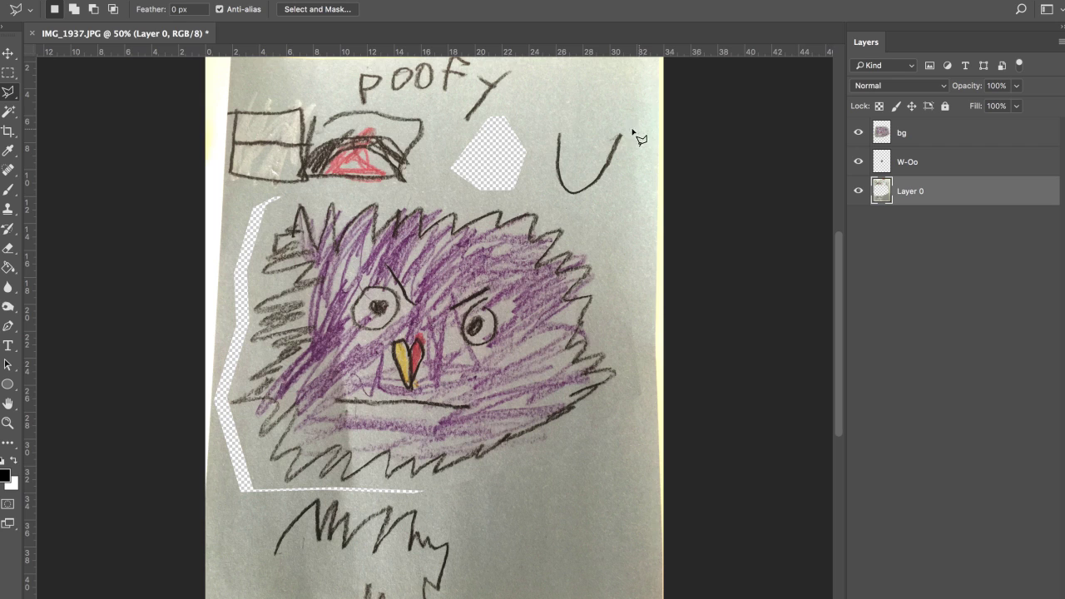
left_click(560, 114)
left_click(543, 142)
left_click(545, 198)
left_click(585, 215)
left_click(564, 113)
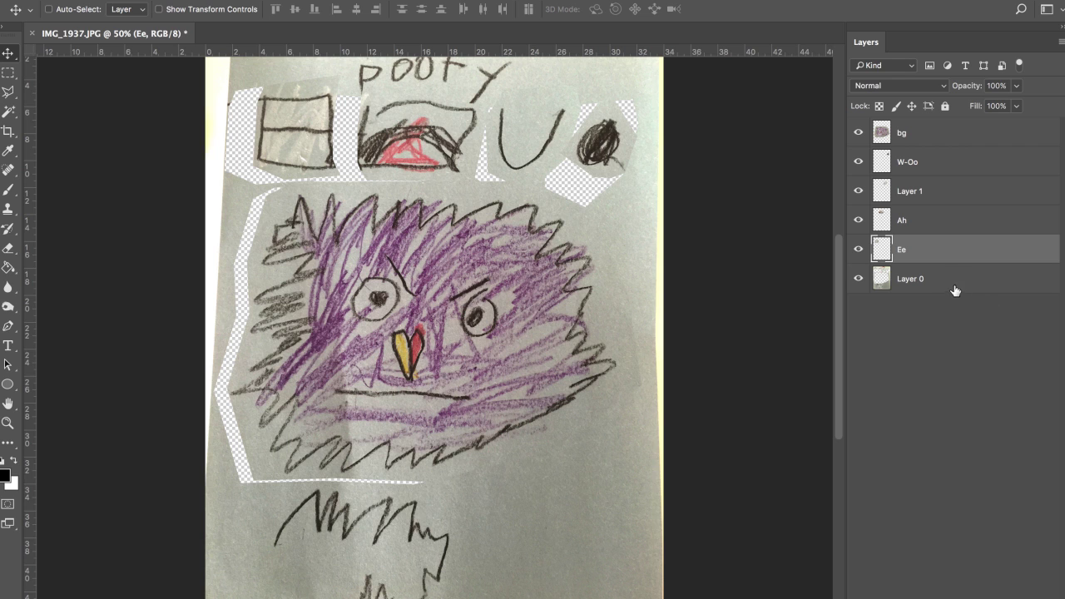
Step: Delete the leftover Layer 0 and move the bg face layer slightly down, away from the cut-out mouths
left_click(948, 278)
key("Delete")
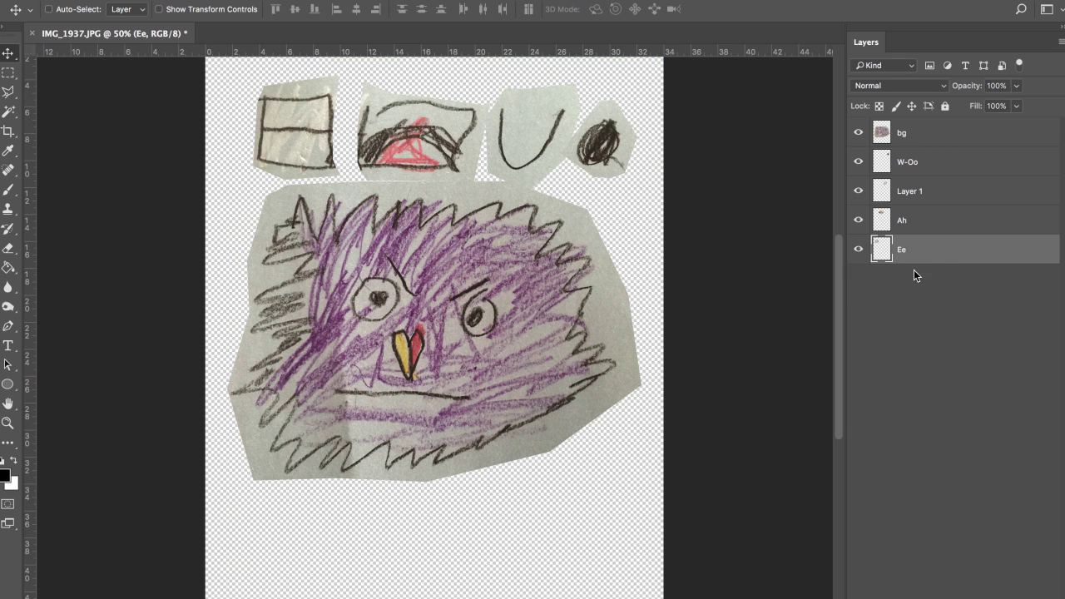
right_click(519, 311)
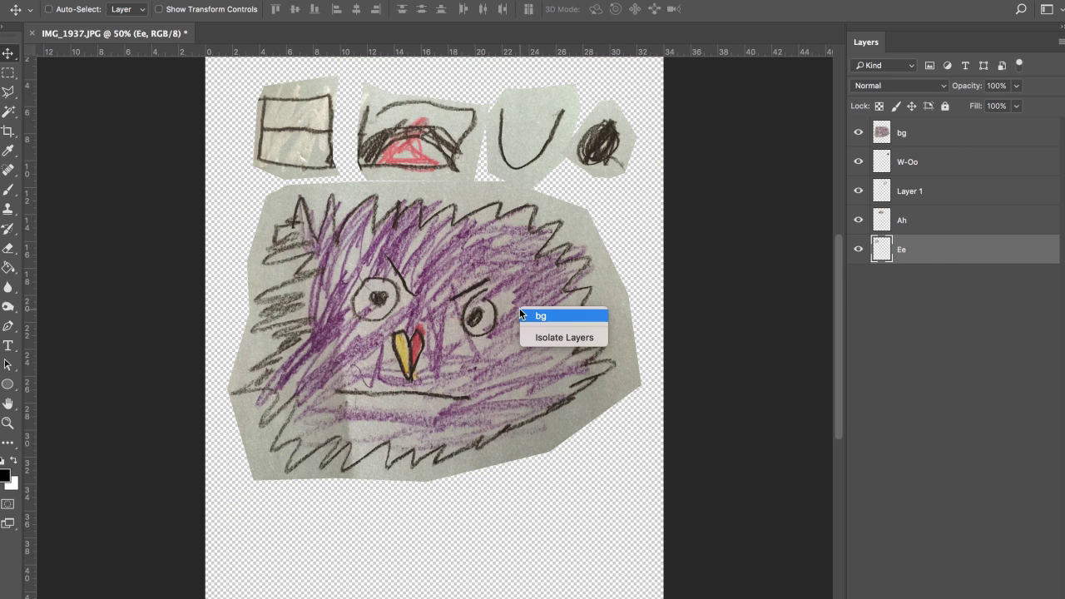
left_click(522, 316)
left_click_drag(520, 313, 515, 336)
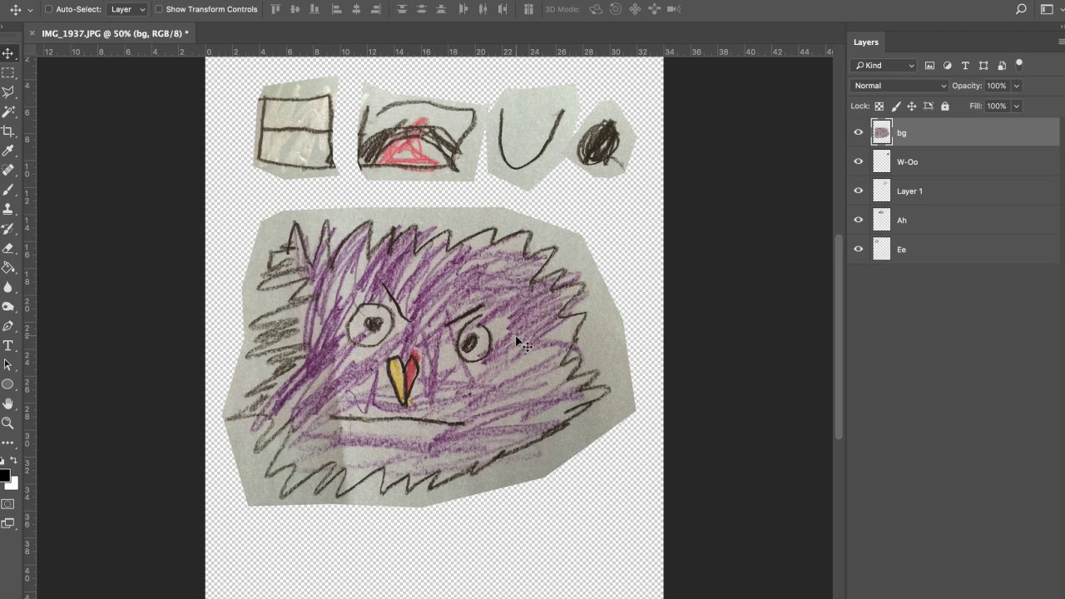
Step: Outline the straight mouth line on the bg face with the Polygonal Lasso and copy it onto a new layer
key("super+plus")
key("super+plus")
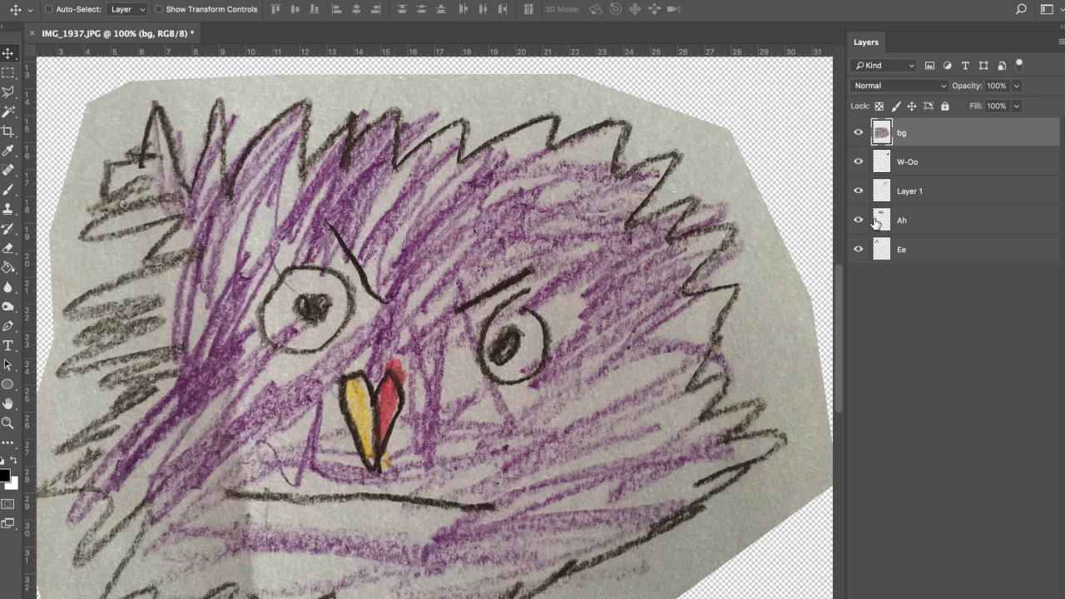
left_click(9, 92)
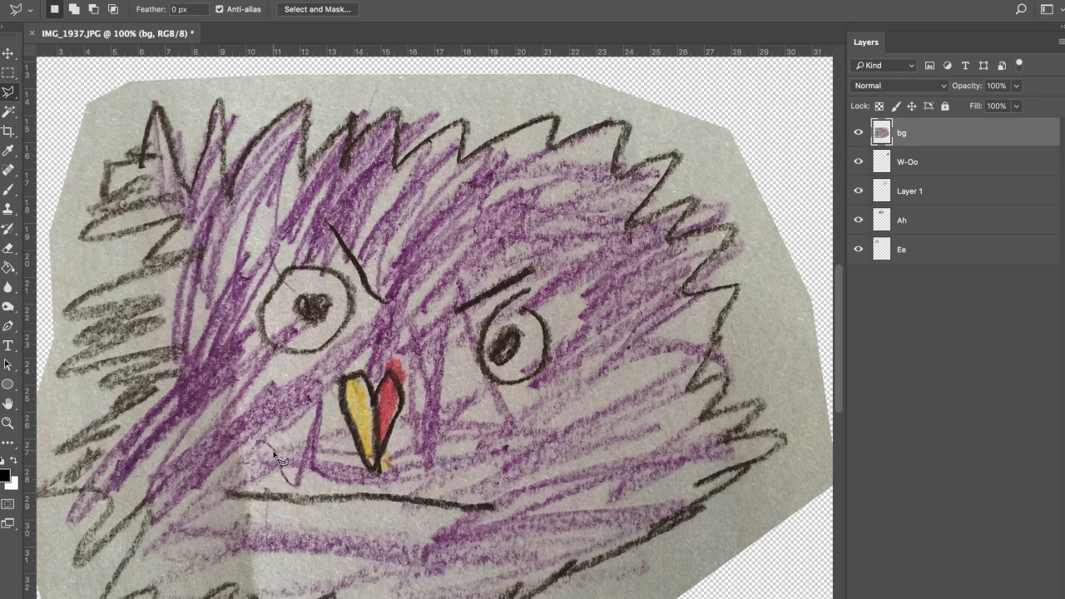
left_click(242, 484)
left_click(499, 504)
left_click(218, 483)
key("ctrl+j")
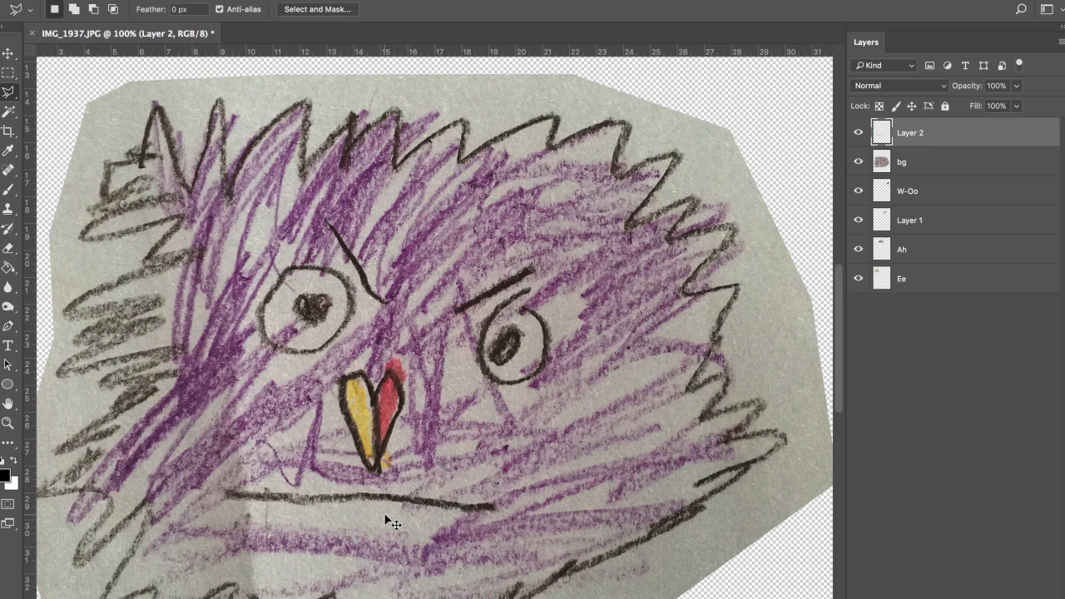
Step: Move the copied mouth line off the face to the empty area above its upper right edge
left_click(7, 53)
left_click_drag(415, 449, 418, 454)
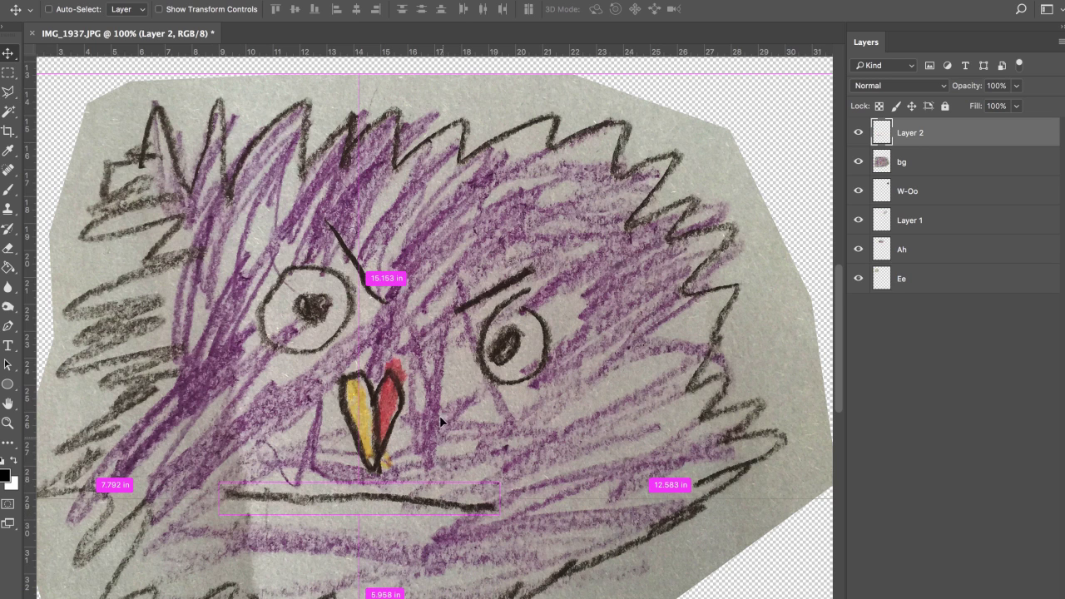
left_click_drag(439, 416, 739, 68)
left_click_drag(663, 162, 634, 220)
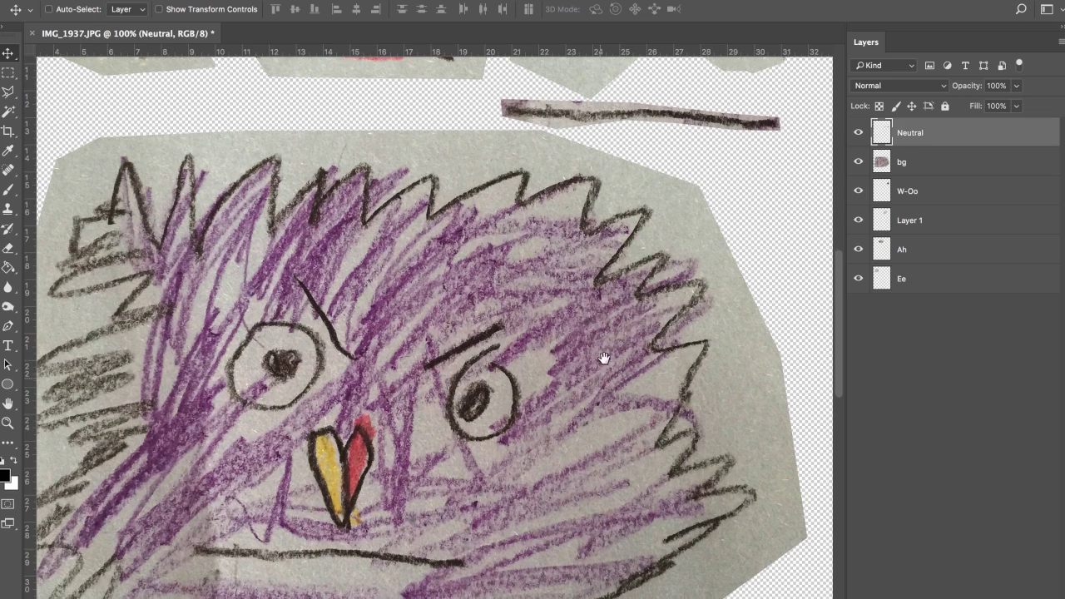
left_click_drag(602, 357, 630, 316)
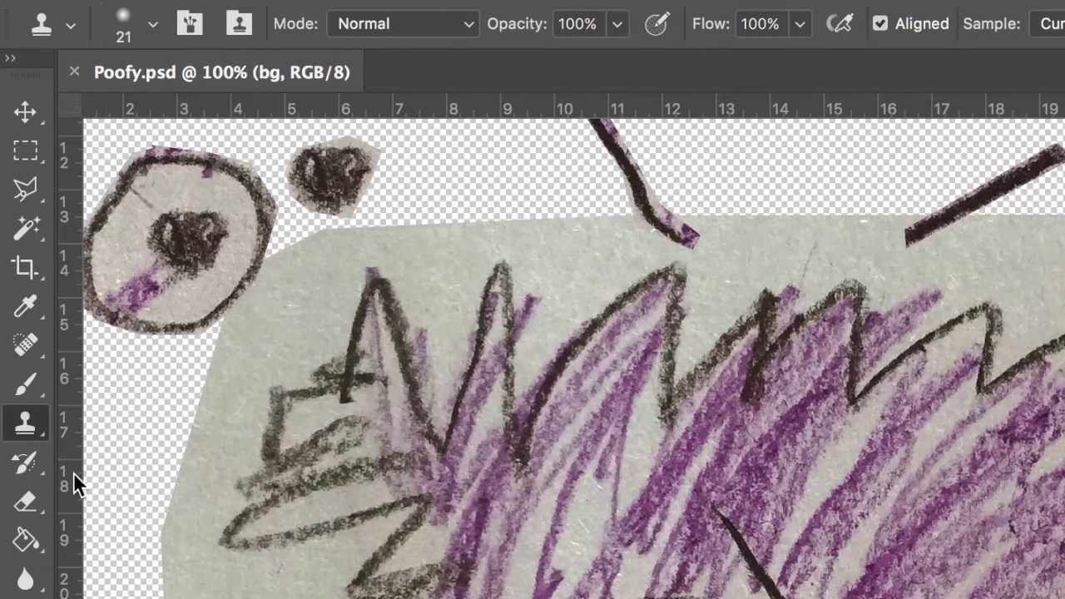
Step: Set the Clone Stamp brush to the soft round 100 px preset with 0% hardness
left_click(152, 25)
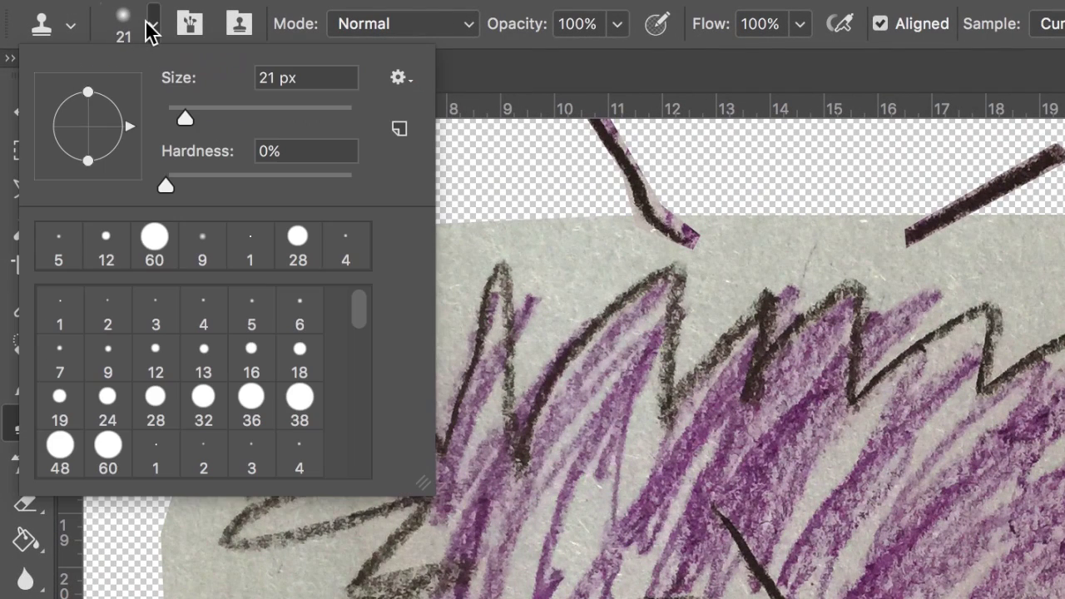
left_click_drag(199, 116, 236, 117)
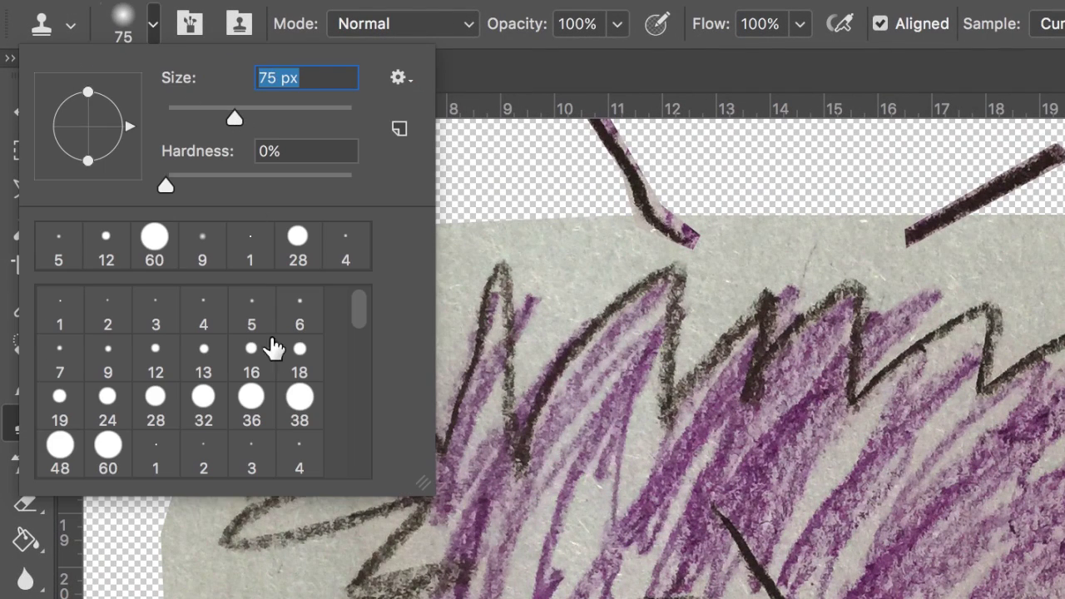
scroll(285, 387, "down", 2)
scroll(285, 387, "down", 2)
left_click(208, 428)
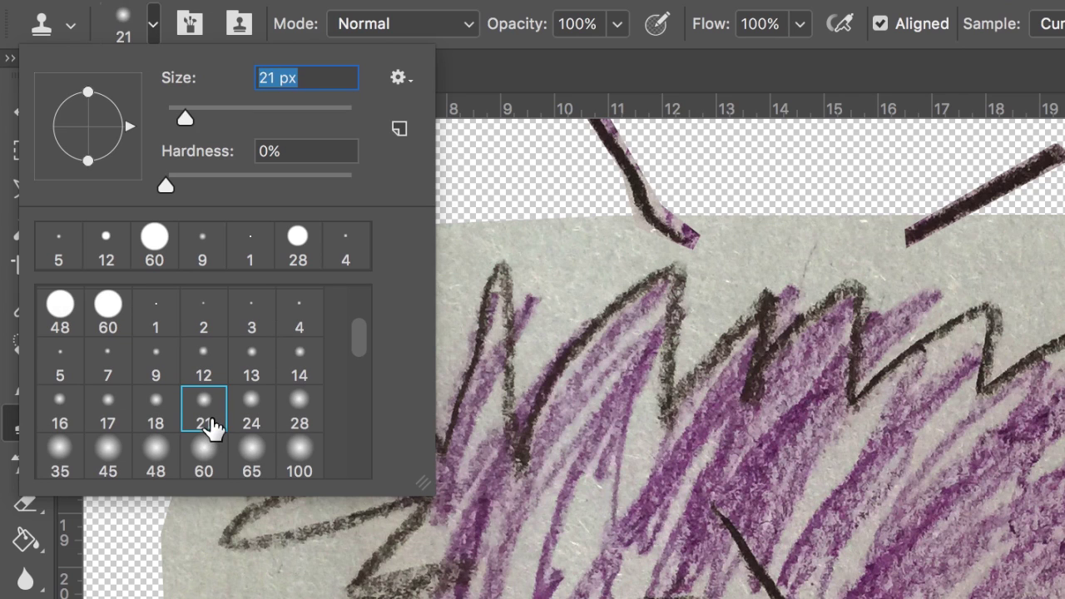
left_click(104, 447)
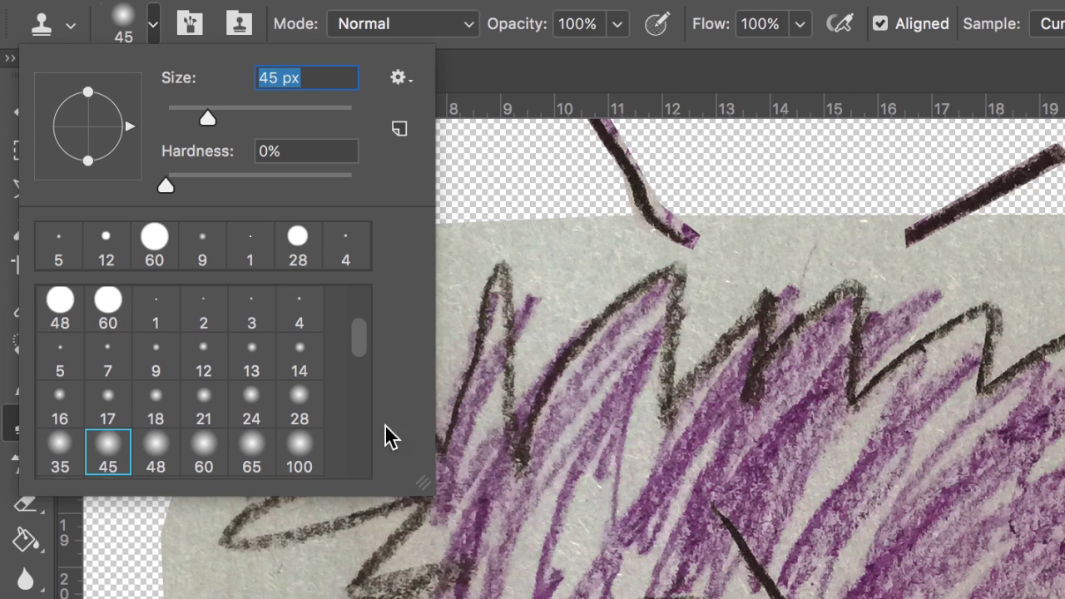
left_click(252, 449)
left_click(300, 449)
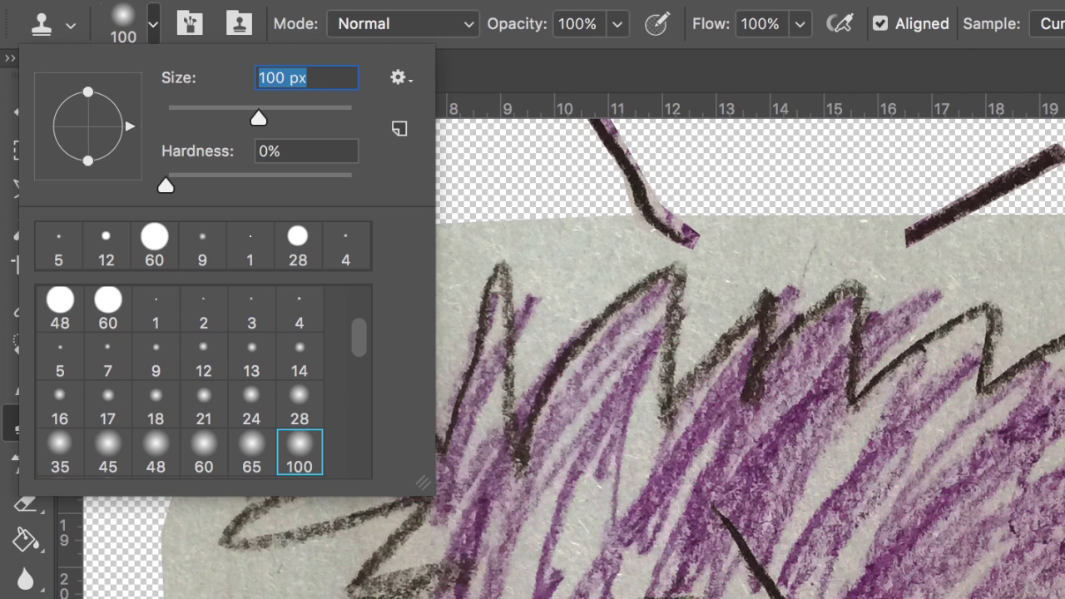
key("Return")
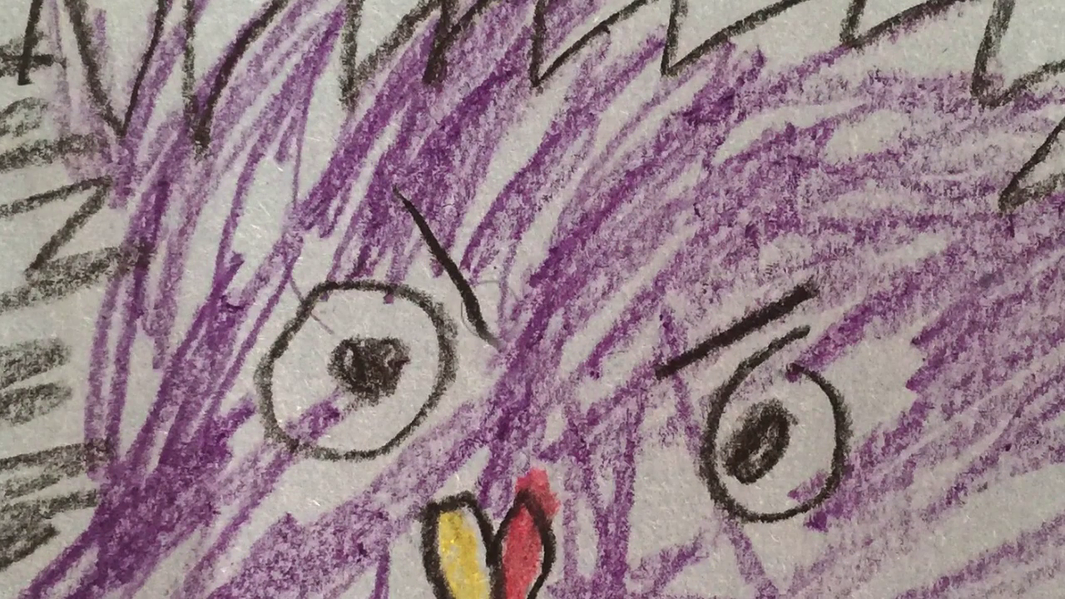
Step: Clone purple crayon texture over the two eyebrows on the bg face
left_click_drag(398, 189, 414, 211)
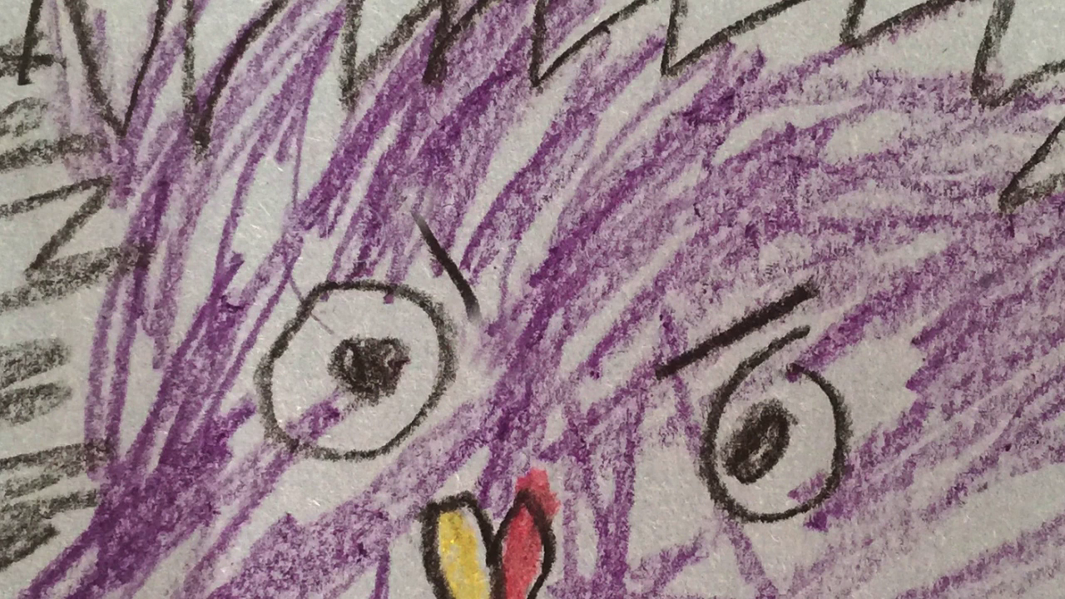
left_click_drag(410, 211, 474, 318)
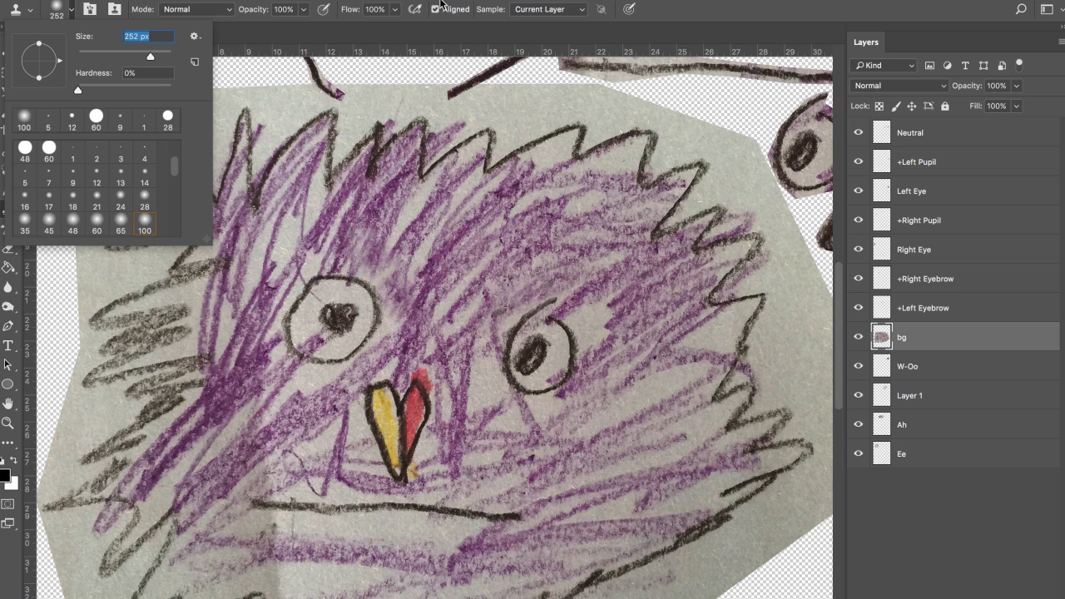
Step: Set the Clone Stamp brush size to 252 px and clone nearby crayon texture over both eyes on the bg face
key("Return")
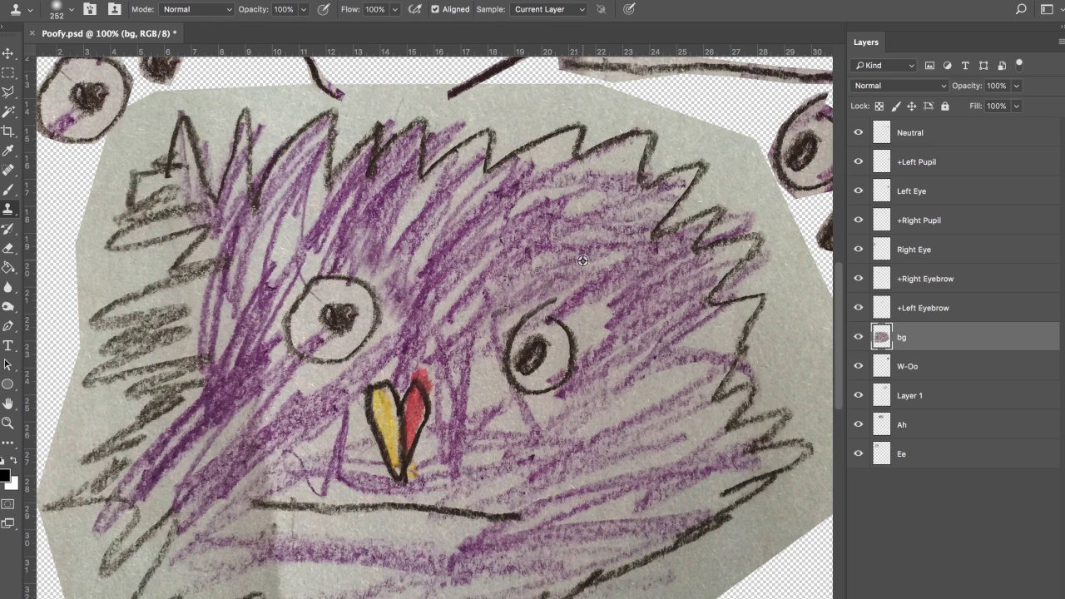
mouse_move(584, 320)
left_mouse_down()
mouse_move(537, 337)
mouse_move(549, 350)
left_mouse_up()
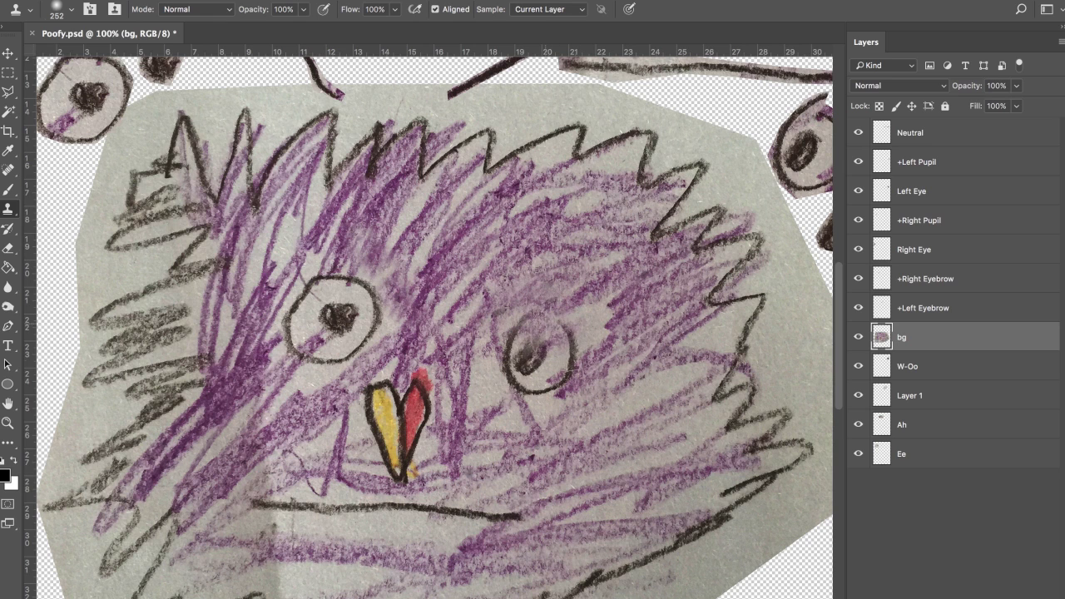
mouse_move(574, 401)
left_mouse_down()
mouse_move(574, 366)
mouse_move(549, 337)
left_mouse_up()
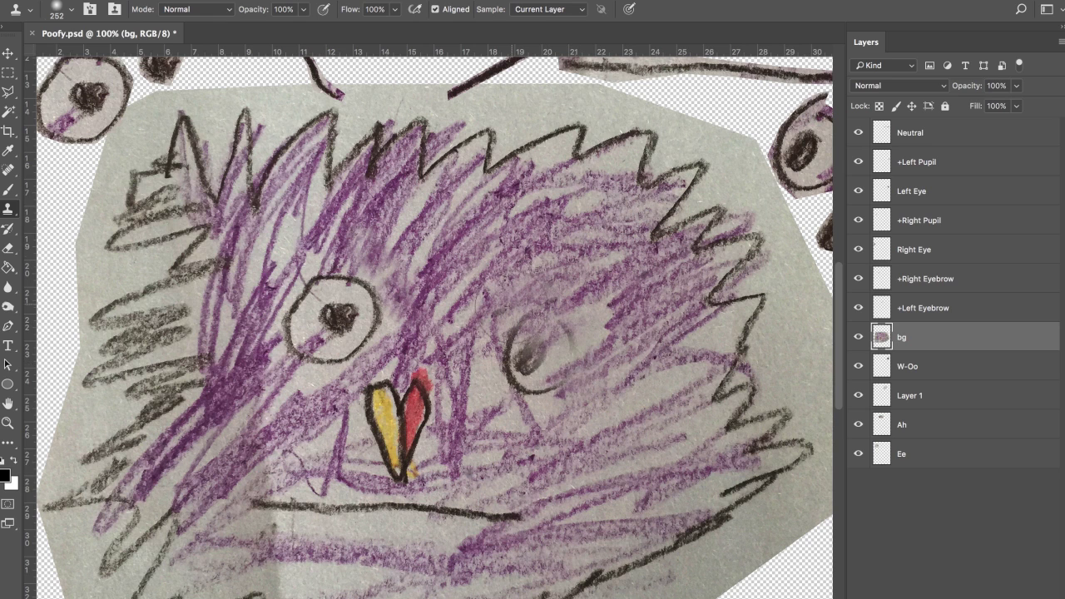
left_click_drag(533, 300, 523, 366)
mouse_move(501, 423)
left_mouse_down()
mouse_move(512, 345)
mouse_move(545, 387)
mouse_move(556, 433)
left_mouse_up()
mouse_move(547, 381)
left_mouse_down()
mouse_move(626, 377)
mouse_move(583, 353)
mouse_move(607, 434)
mouse_move(651, 484)
mouse_move(632, 420)
left_mouse_up()
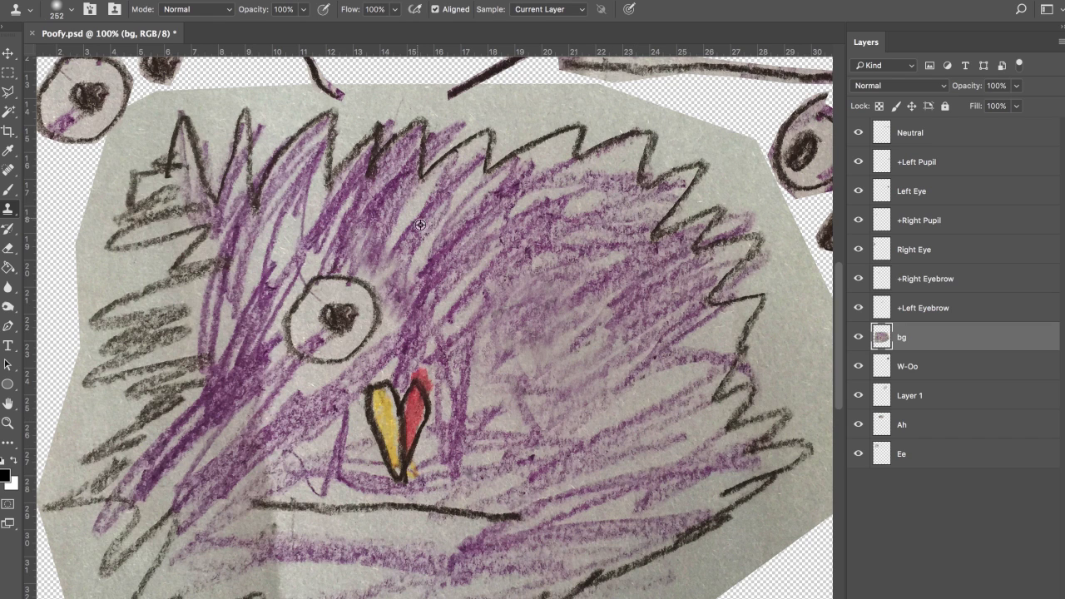
mouse_move(358, 295)
left_mouse_down()
mouse_move(345, 308)
mouse_move(444, 283)
left_mouse_up()
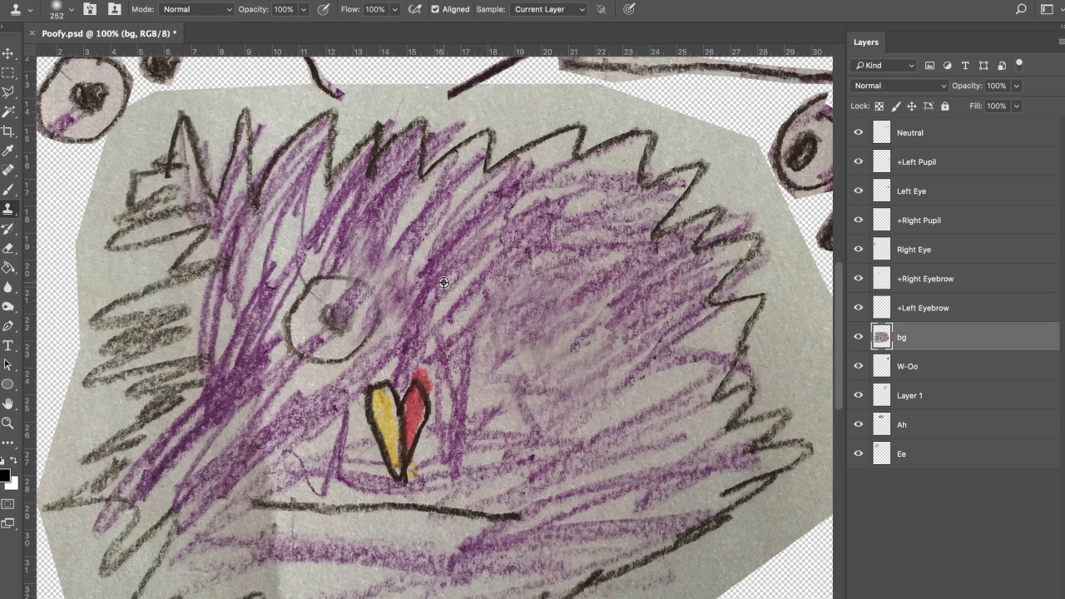
mouse_move(333, 283)
left_mouse_down()
mouse_move(325, 291)
mouse_move(341, 333)
left_mouse_up()
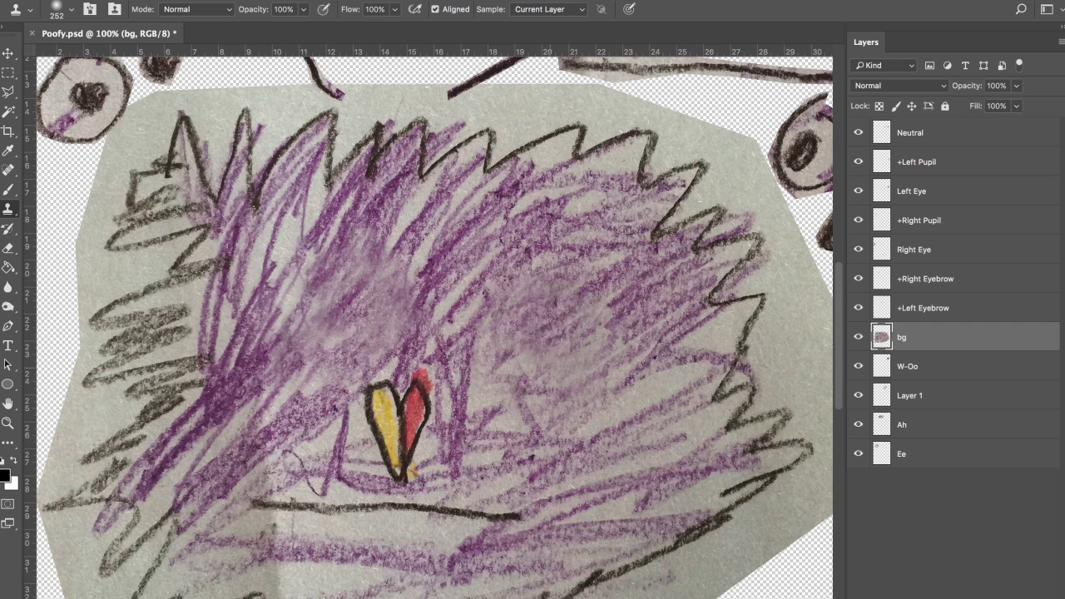
Step: Clone surrounding texture over the straight mouth line below the beak on the bg face
scroll(563, 399, "down", 3)
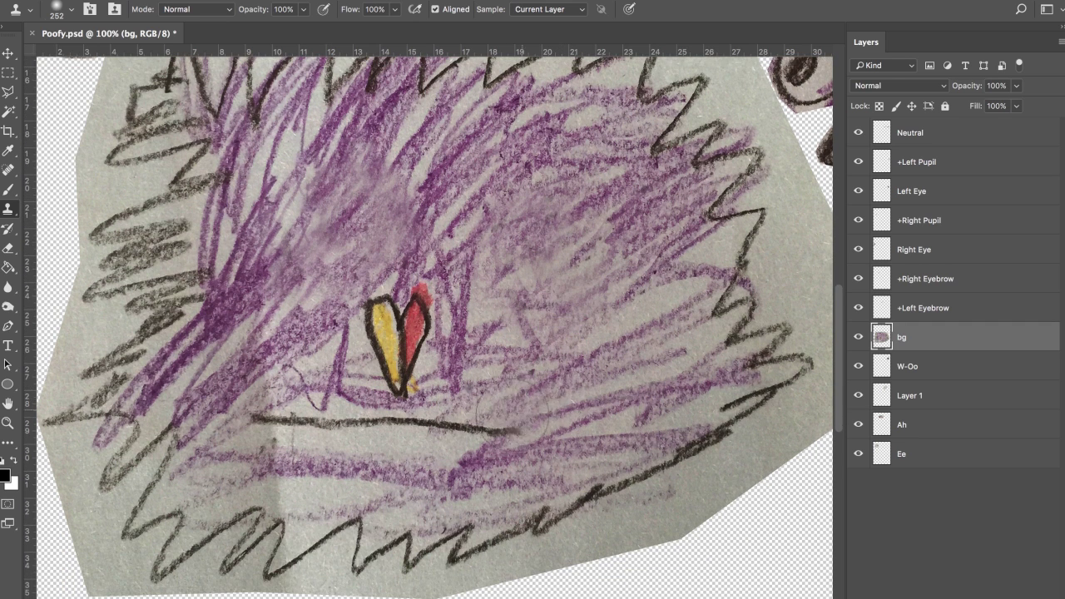
left_click_drag(477, 424, 483, 424)
left_click(71, 11)
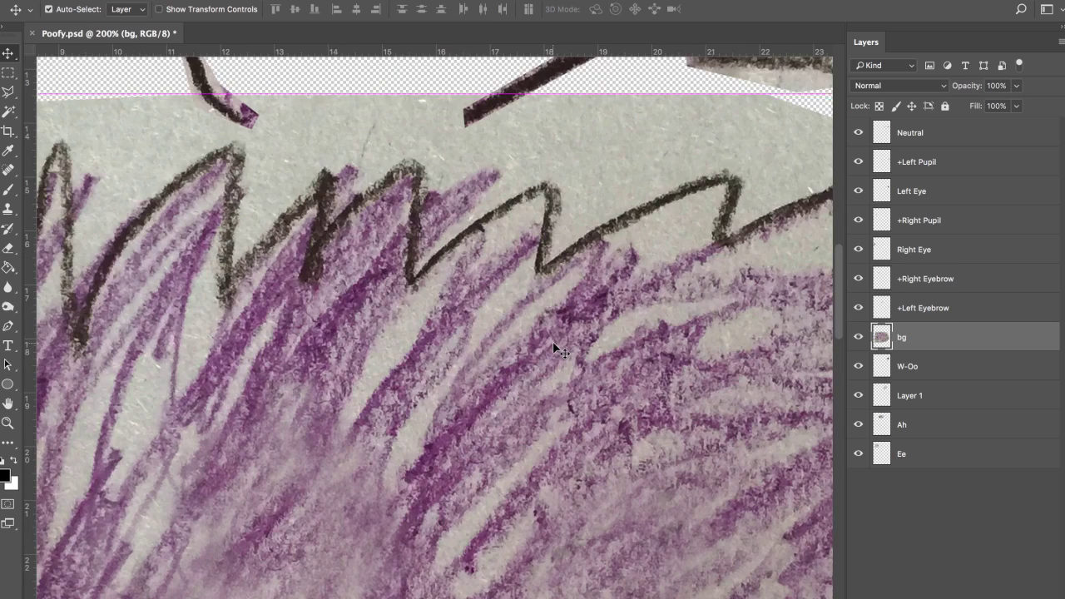
Step: Select the Left Eye layer and toggle its visibility to check which drawing it holds
key("ctrl+minus")
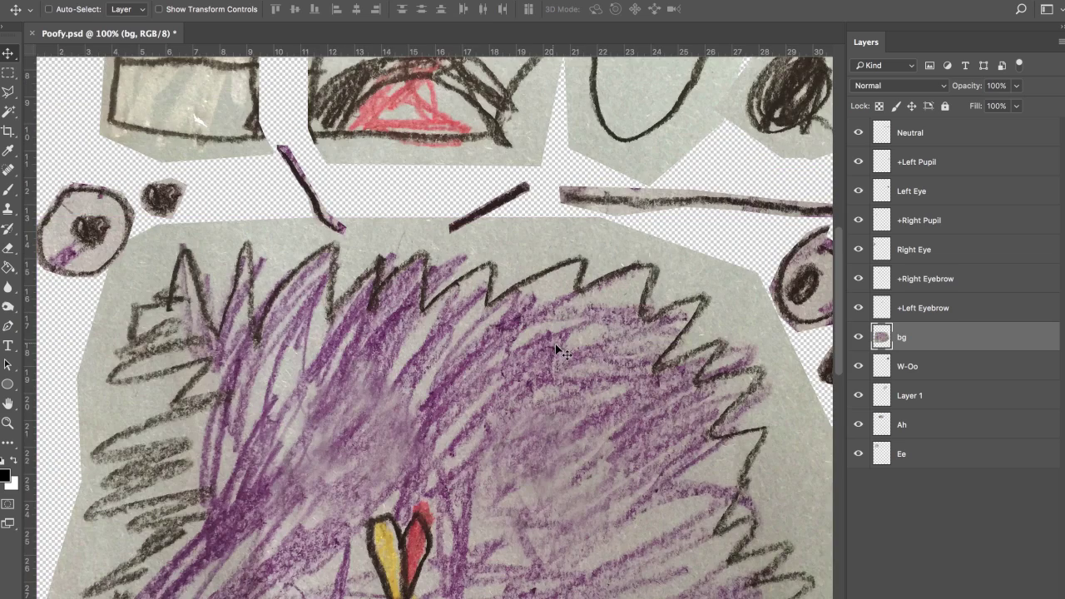
left_click_drag(701, 326, 580, 356)
scroll(580, 356, "right", 3)
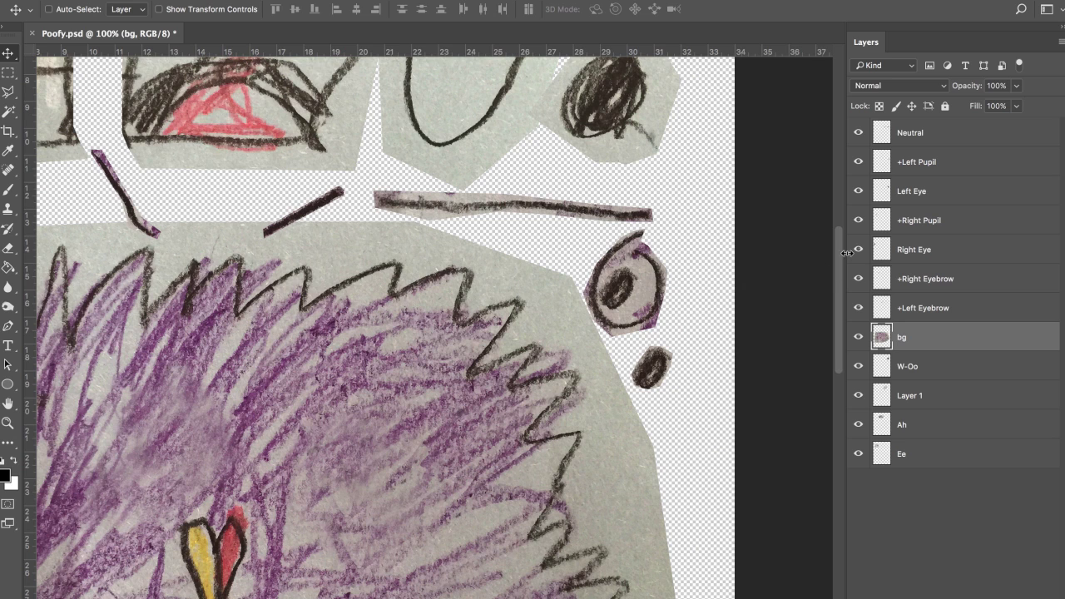
left_click(860, 193)
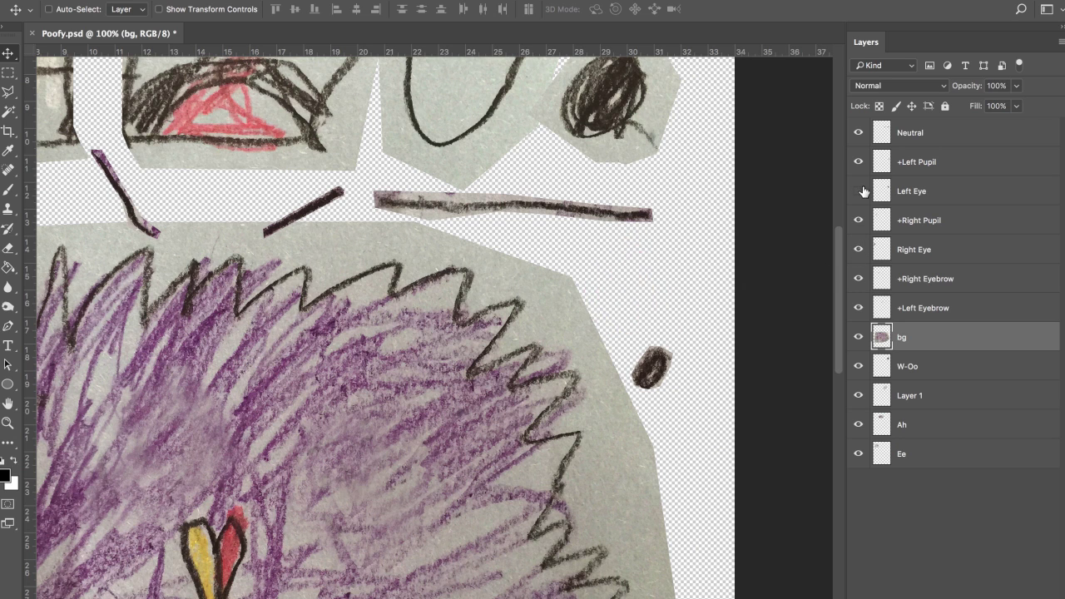
left_click(860, 193)
left_click(933, 198)
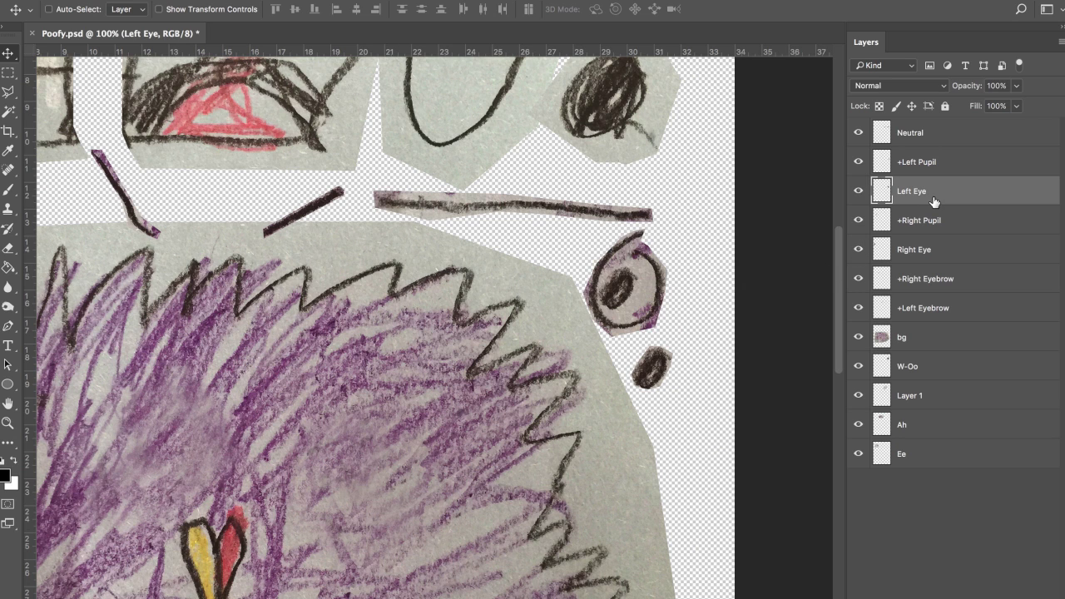
left_click(862, 192)
left_click(862, 192)
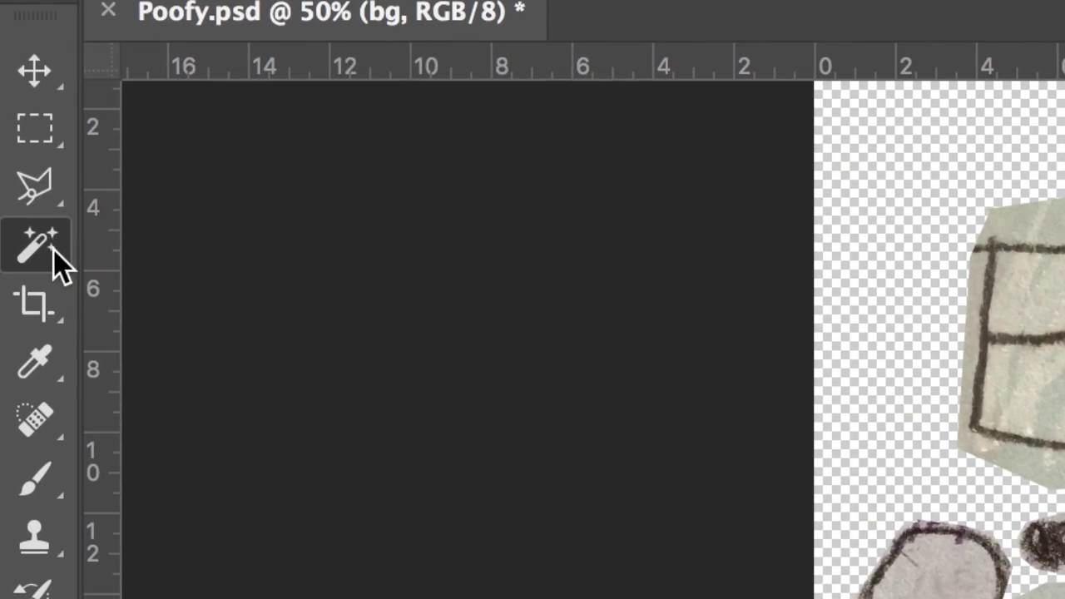
Step: Select the grey paper around the bg face with the Magic Wand, delete it and clear the selection
left_click(51, 225)
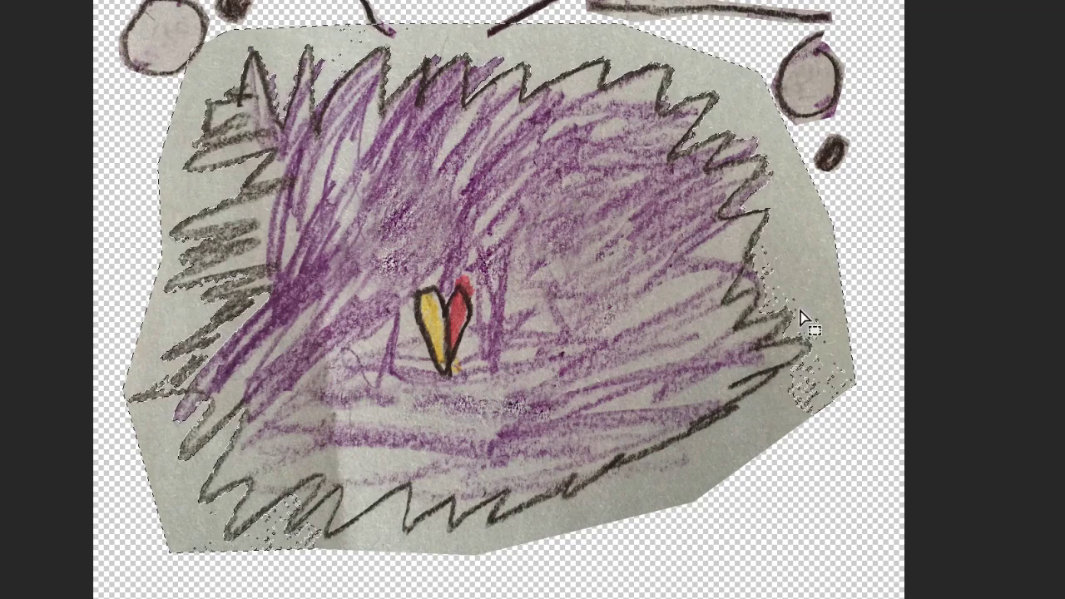
key("ctrl+d")
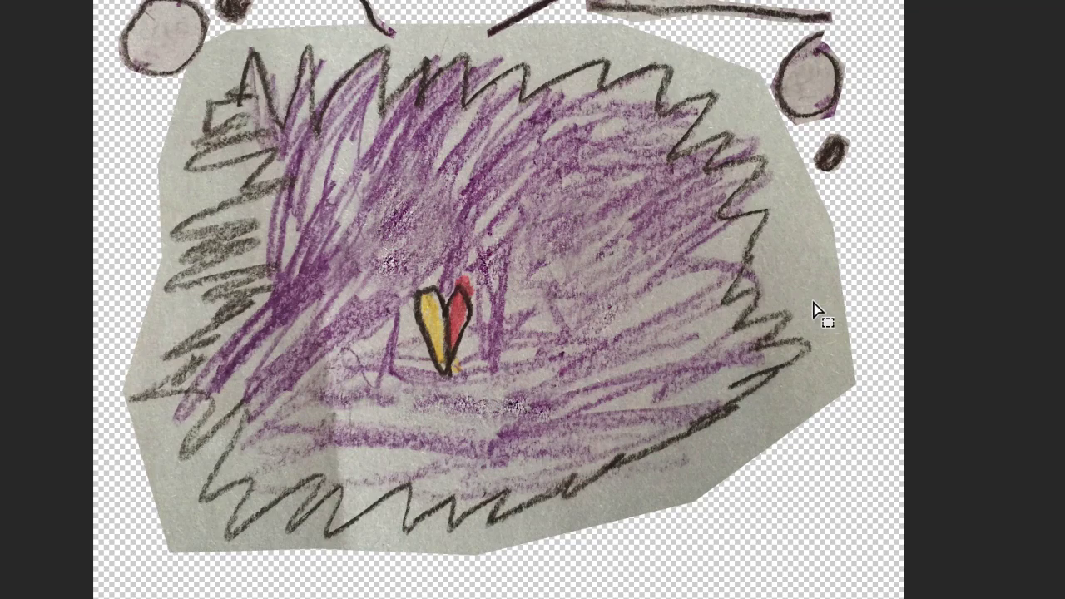
left_click(819, 298)
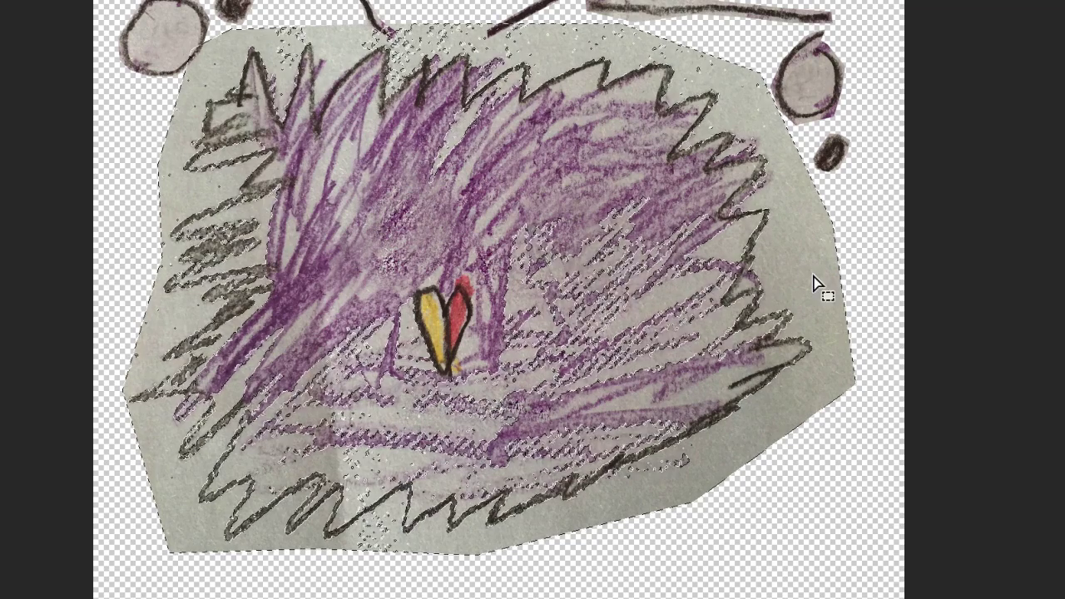
left_click(753, 108)
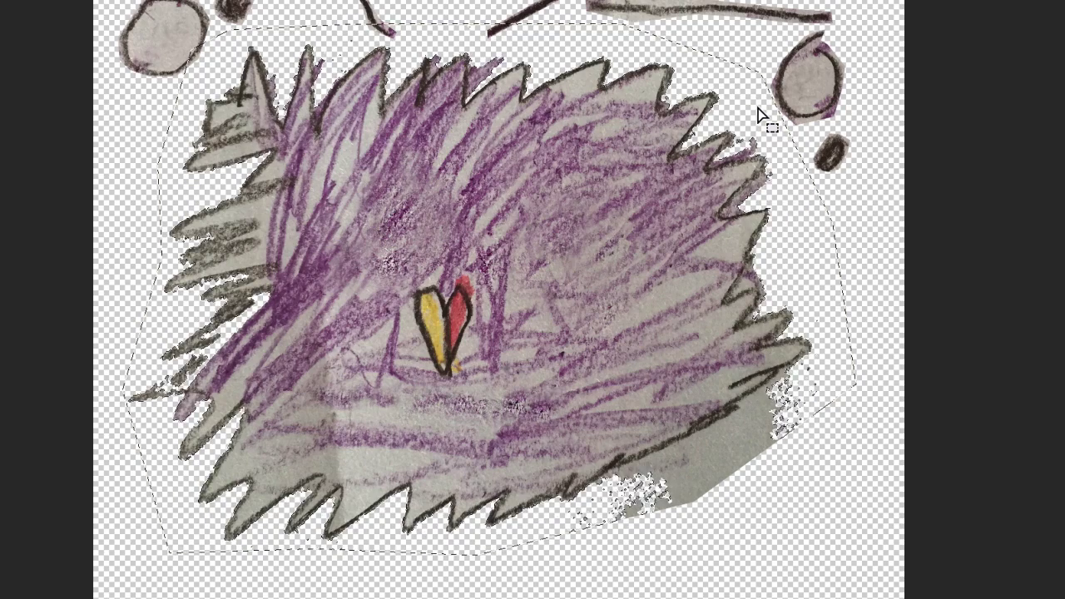
key("ctrl+d")
key("w")
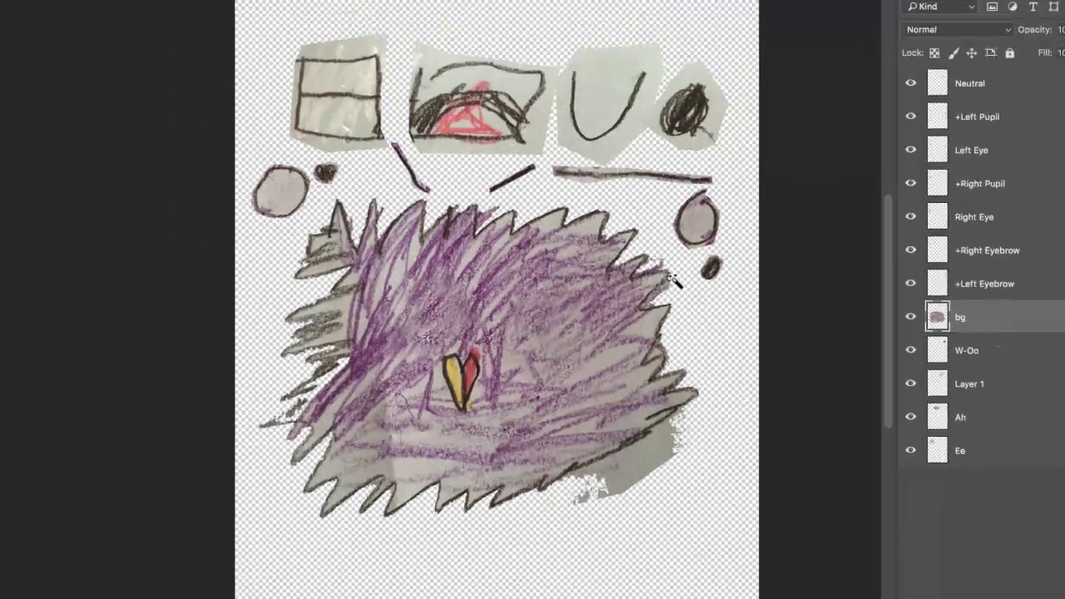
Step: Erase the leftover paper scraps along the lower left spikes and lower right edge of the bg face with a 60 px Eraser
key("ctrl+plus")
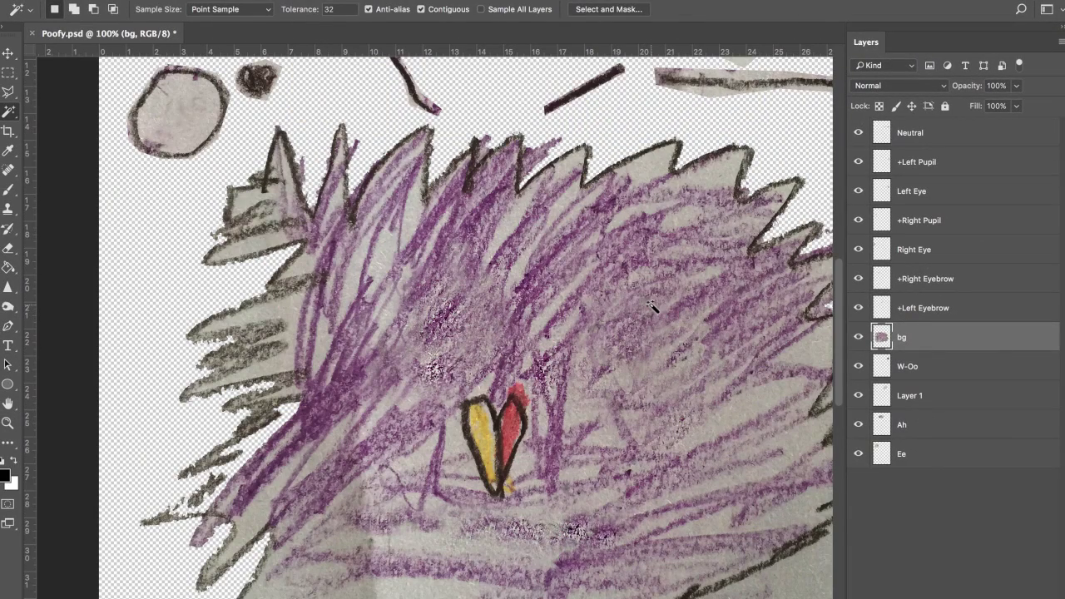
left_click(9, 233)
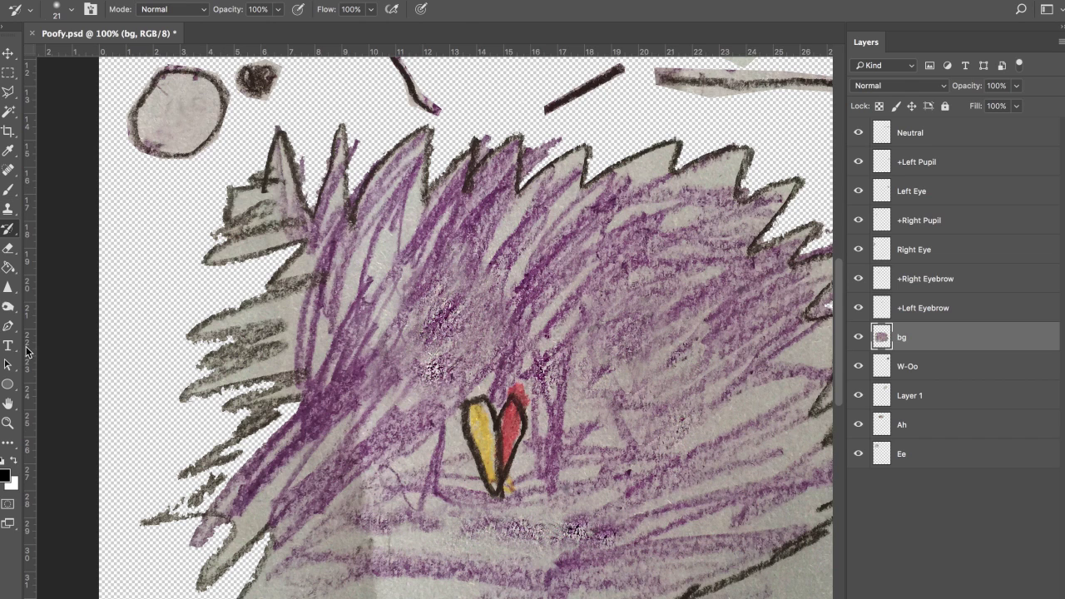
key("e")
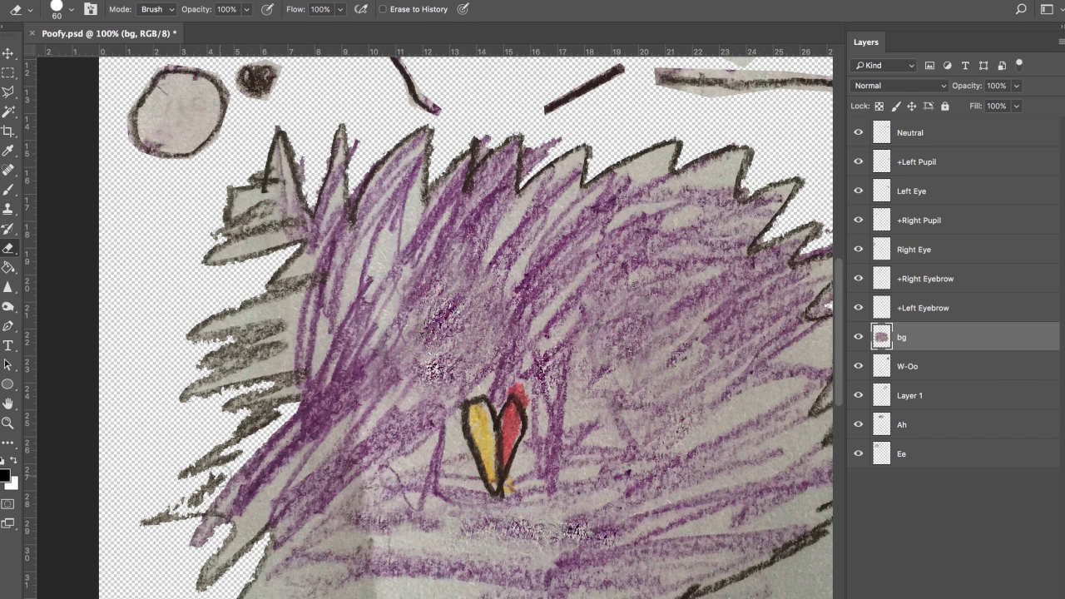
mouse_move(220, 470)
left_mouse_down()
mouse_move(181, 474)
mouse_move(275, 416)
mouse_move(231, 432)
mouse_move(253, 421)
mouse_move(197, 480)
mouse_move(222, 465)
mouse_move(185, 516)
mouse_move(154, 529)
mouse_move(195, 497)
mouse_move(164, 496)
left_mouse_up()
scroll(613, 492, "down", 5)
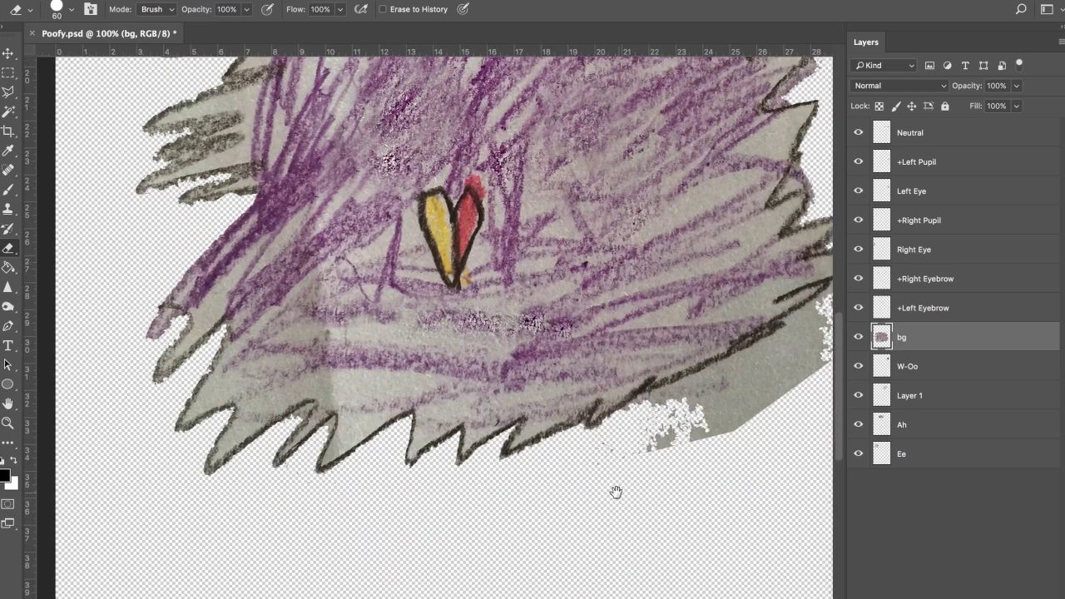
left_click_drag(613, 492, 412, 525)
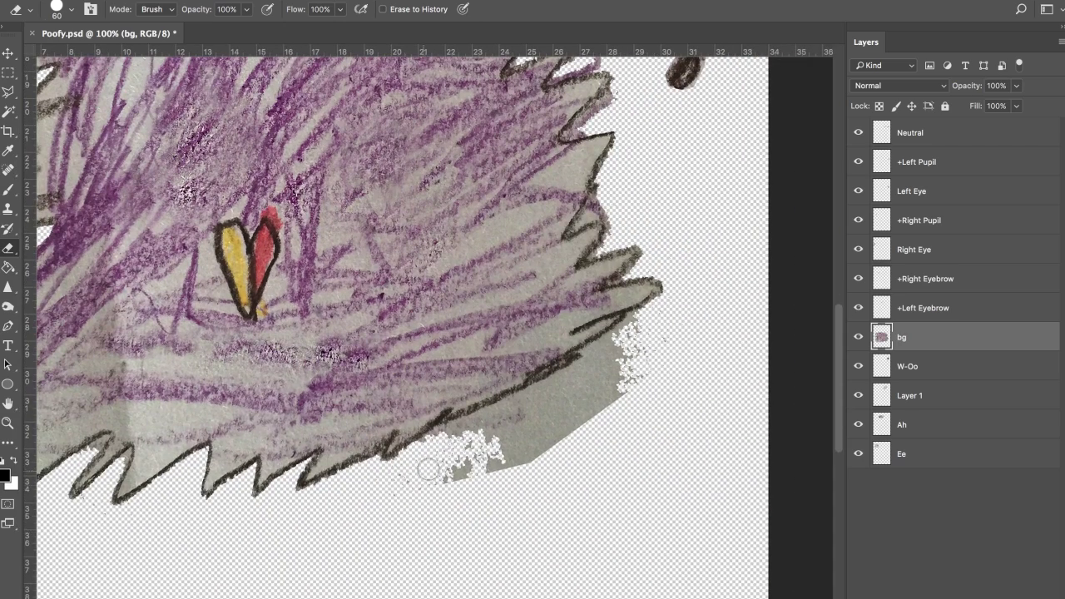
mouse_move(427, 471)
left_mouse_down()
mouse_move(515, 481)
mouse_move(505, 479)
mouse_move(628, 388)
mouse_move(669, 338)
mouse_move(625, 336)
mouse_move(637, 322)
mouse_move(595, 358)
mouse_move(603, 348)
mouse_move(429, 449)
mouse_move(475, 453)
mouse_move(577, 396)
mouse_move(439, 461)
mouse_move(618, 374)
left_mouse_up()
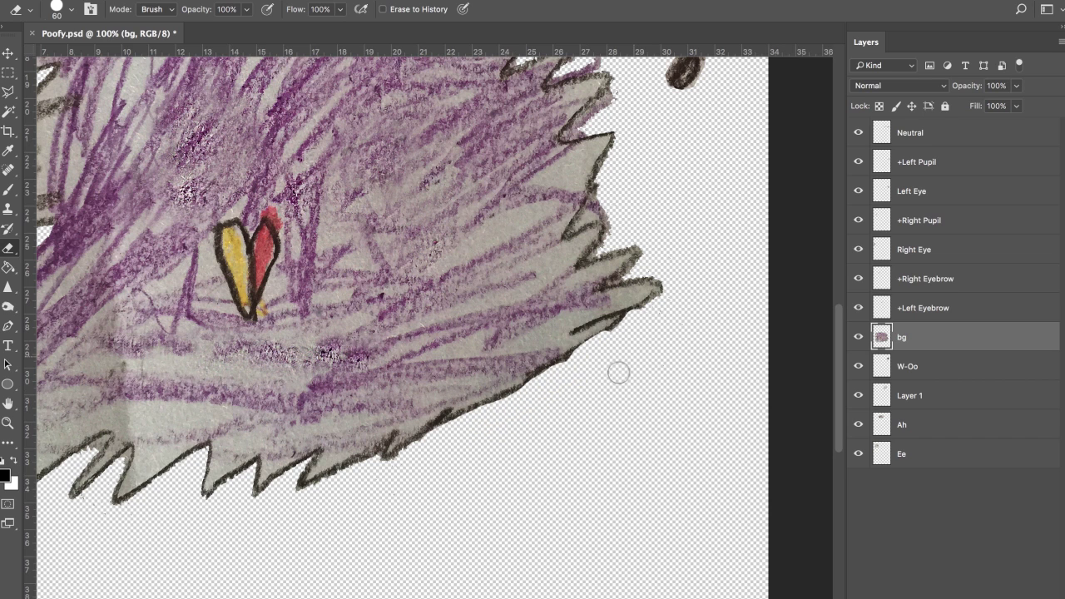
Step: Erase the grey paper around the scribbled black oval mouth on the W-Oo layer
scroll(690, 264, "up", 10)
left_click(919, 368)
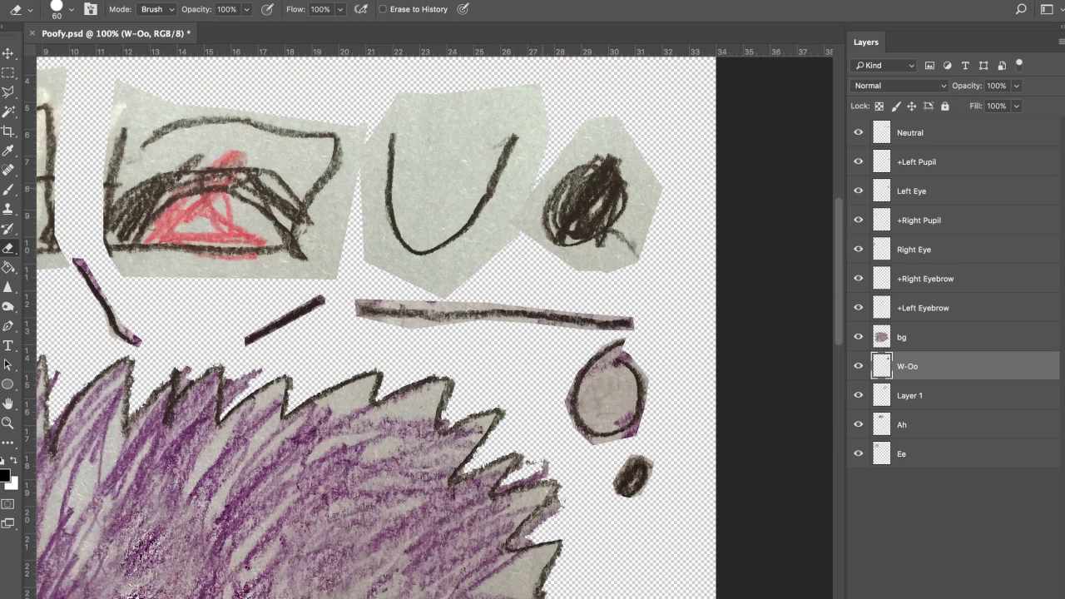
mouse_move(556, 248)
left_mouse_down()
mouse_move(554, 260)
mouse_move(620, 246)
mouse_move(645, 193)
mouse_move(632, 164)
mouse_move(601, 143)
mouse_move(542, 176)
mouse_move(533, 243)
mouse_move(585, 274)
mouse_move(572, 278)
mouse_move(624, 267)
left_mouse_up()
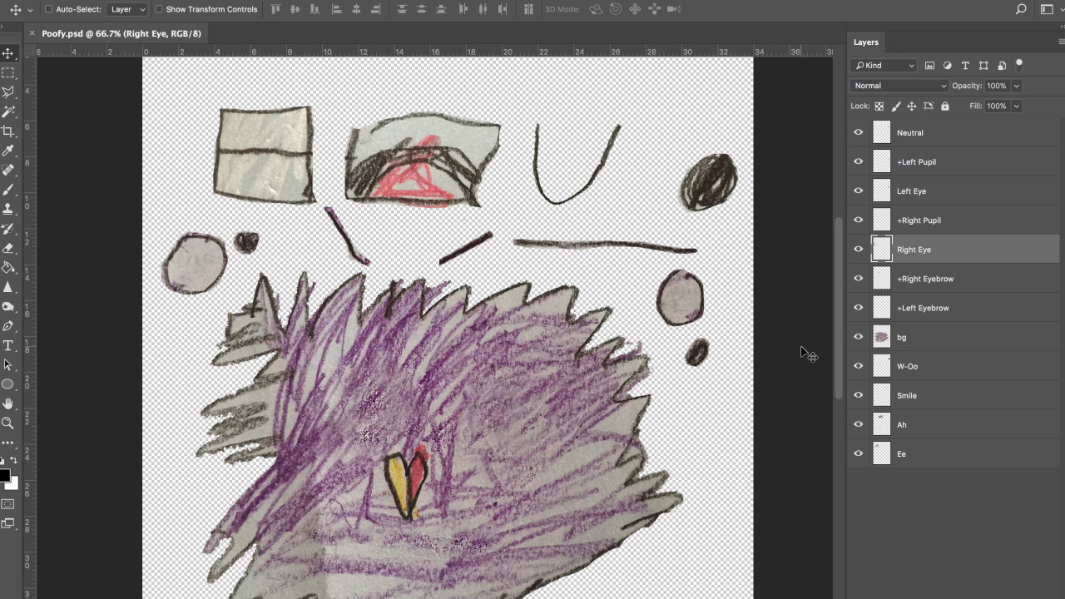
Step: Move the Left Eye and Right Eye outlines back onto the face, one on each side above the beak
scroll(801, 356, "down", 1)
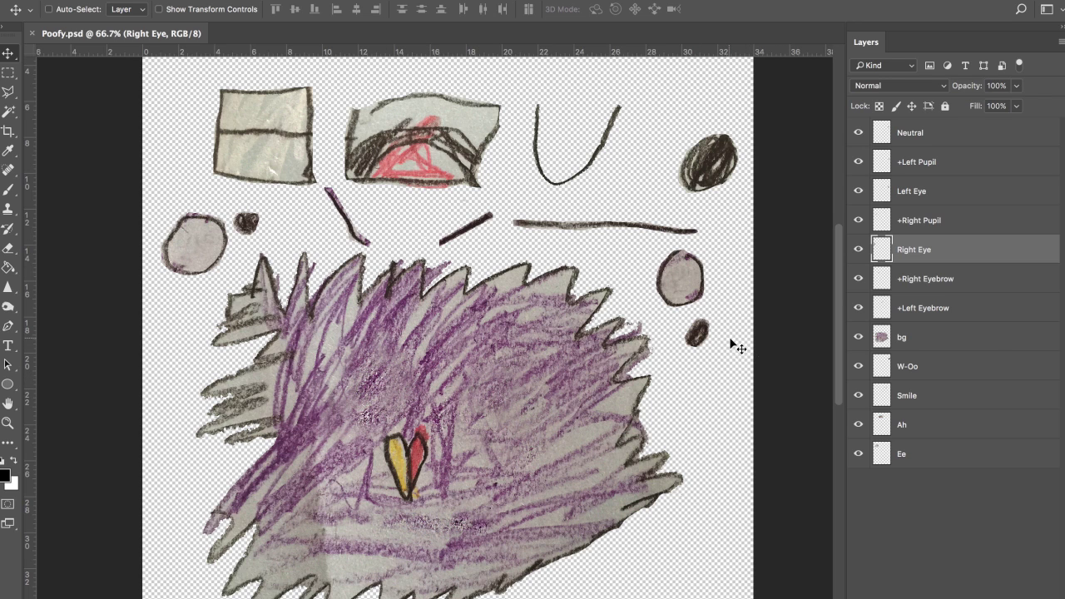
left_click_drag(688, 275, 508, 404)
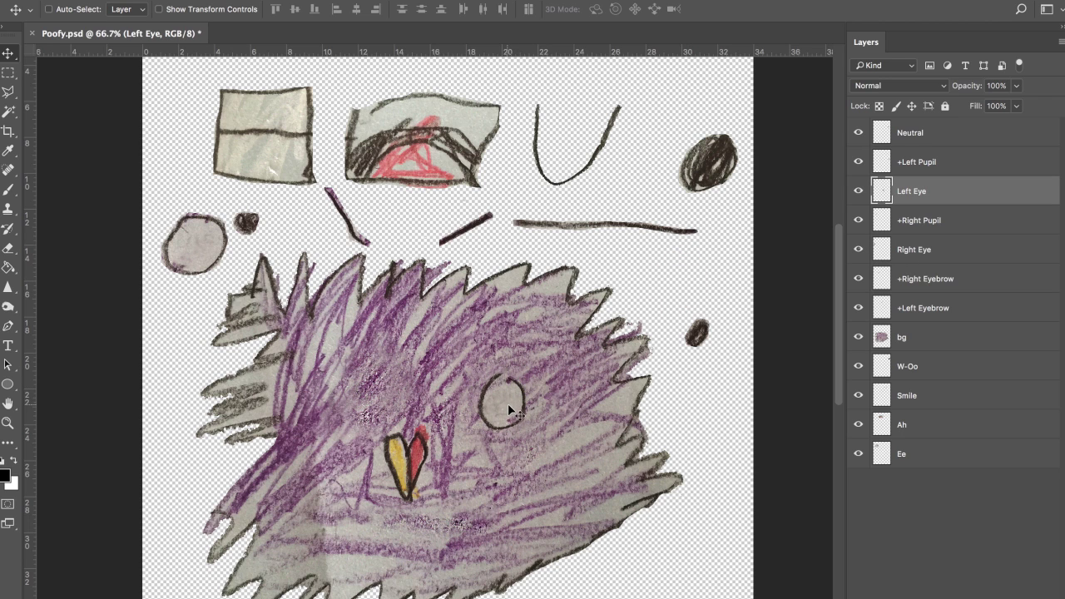
right_click(193, 243)
left_click(193, 242)
mouse_move(193, 242)
left_mouse_down()
mouse_move(340, 393)
mouse_move(371, 386)
left_mouse_up()
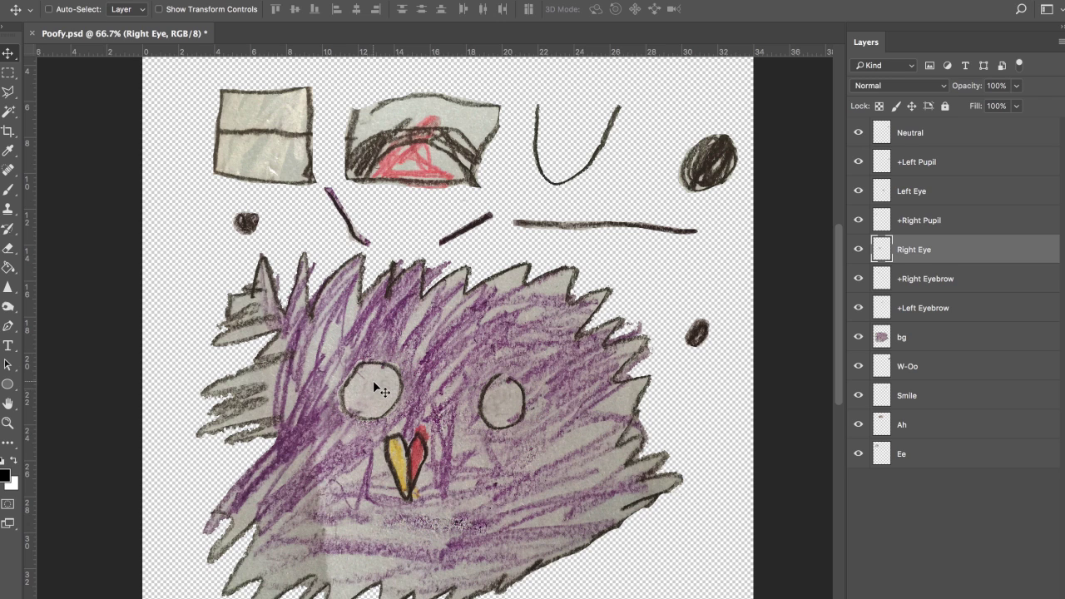
Step: Move the +Right Eyebrow and +Left Eyebrow layers onto the face above their matching eyes
right_click(351, 226)
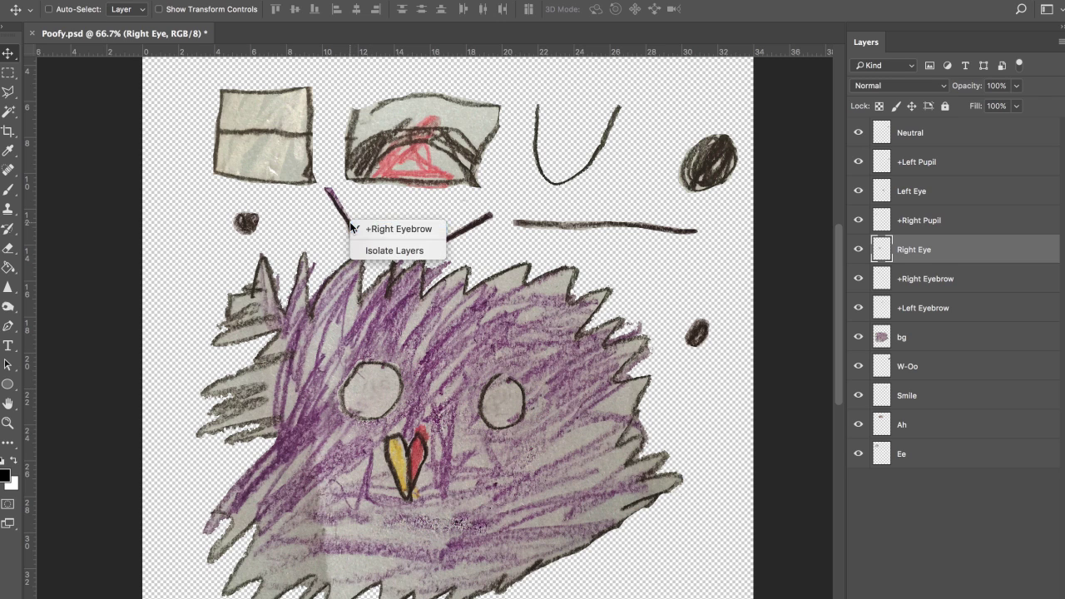
left_click(355, 223)
left_click_drag(354, 228, 408, 354)
right_click(460, 236)
left_click(471, 236)
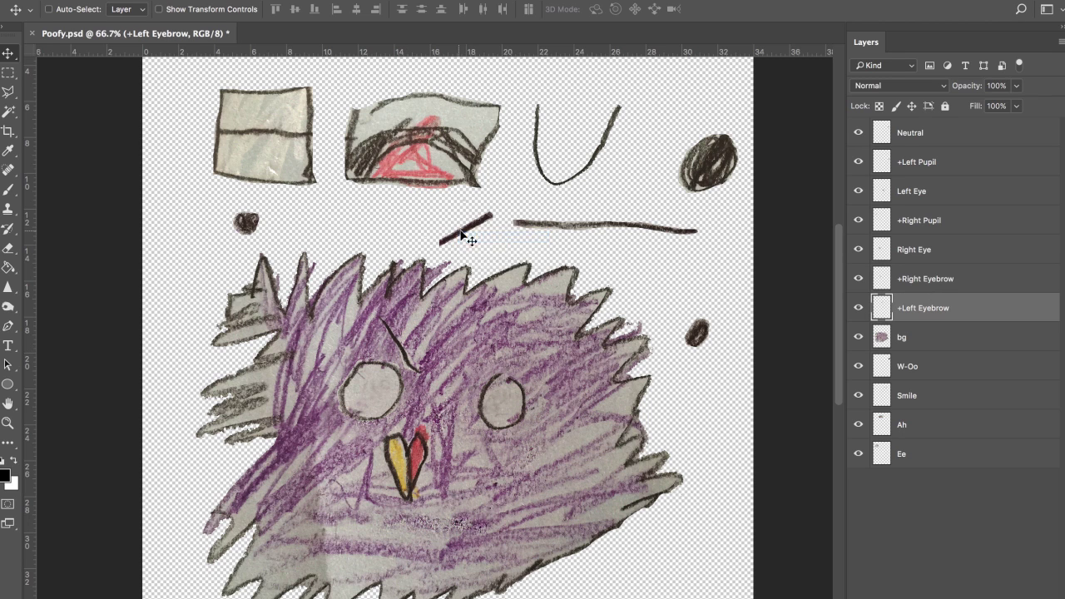
left_click_drag(471, 236, 491, 356)
Step: Place the +Left Pupil and +Right Pupil inside their eyes and the Neutral mouth line below the beak
left_click_drag(697, 333, 508, 404)
right_click(247, 226)
left_click(255, 231)
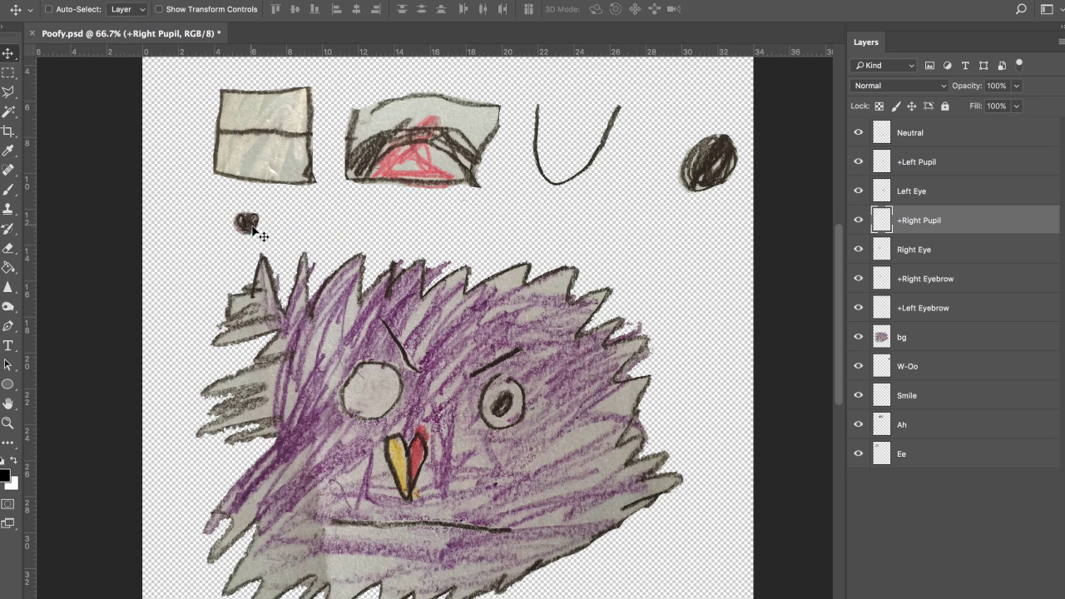
left_click_drag(254, 230, 378, 402)
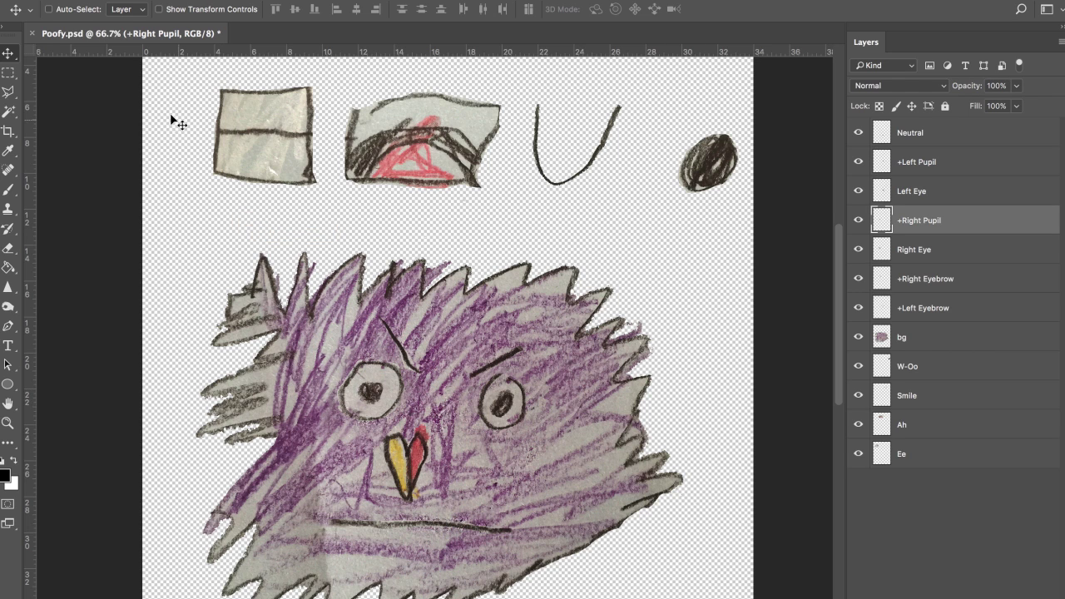
Step: Move the Ee mouth onto the face and reorder the W-Oo, Smile, Ah and Ee layers above bg
right_click(273, 136)
left_click(287, 136)
left_click_drag(281, 141, 411, 471)
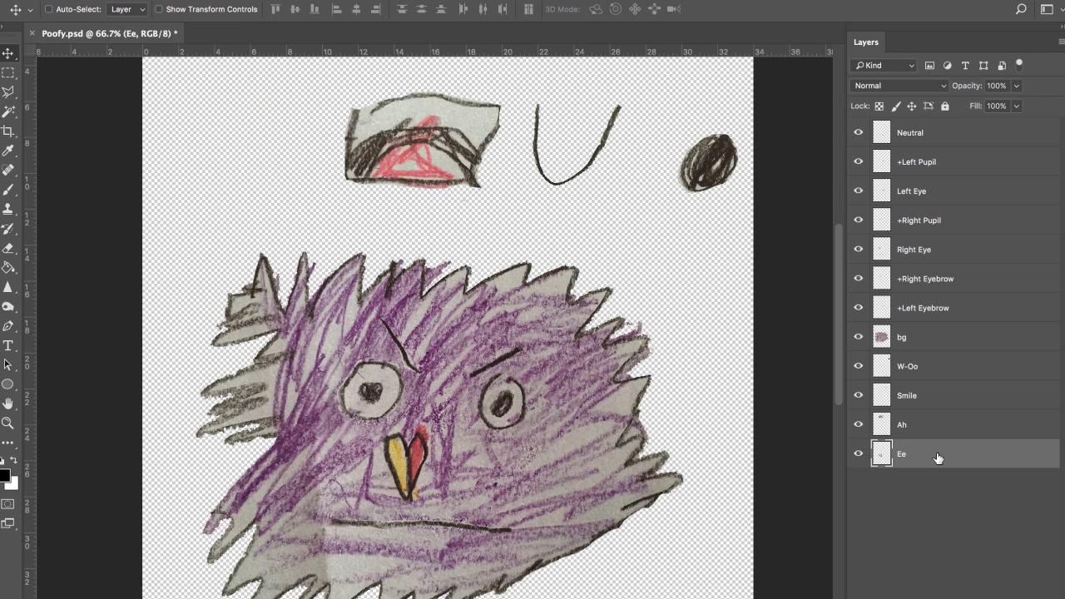
left_click(914, 372, "shift")
left_click_drag(914, 372, 938, 323)
Step: Position the Ee mouth over the Neutral line just below the beak and adjust it with Free Transform
right_click(411, 493)
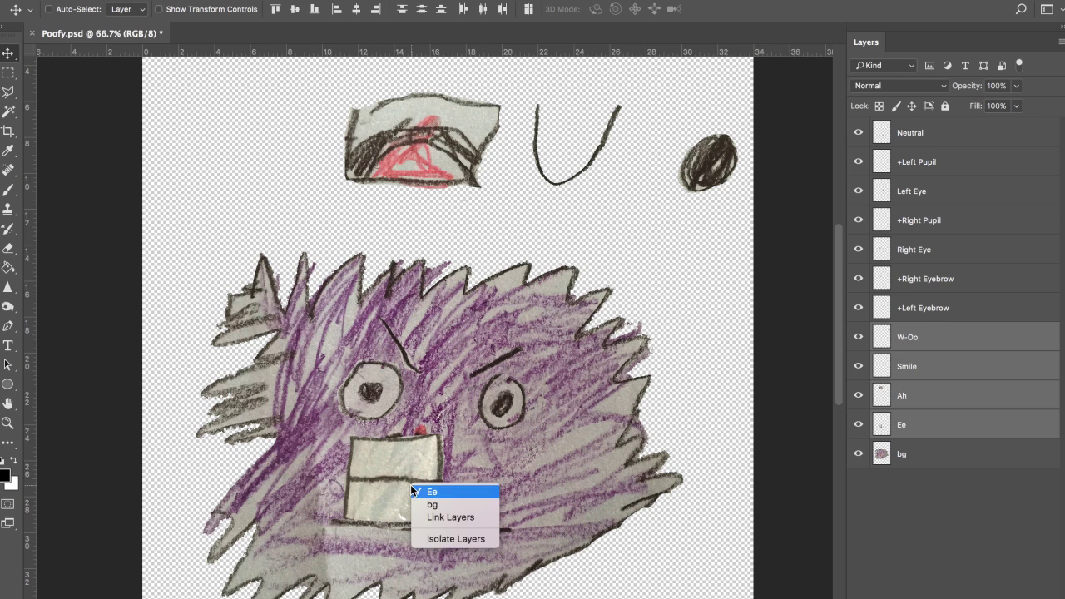
left_click(420, 485)
left_click_drag(449, 500, 452, 534)
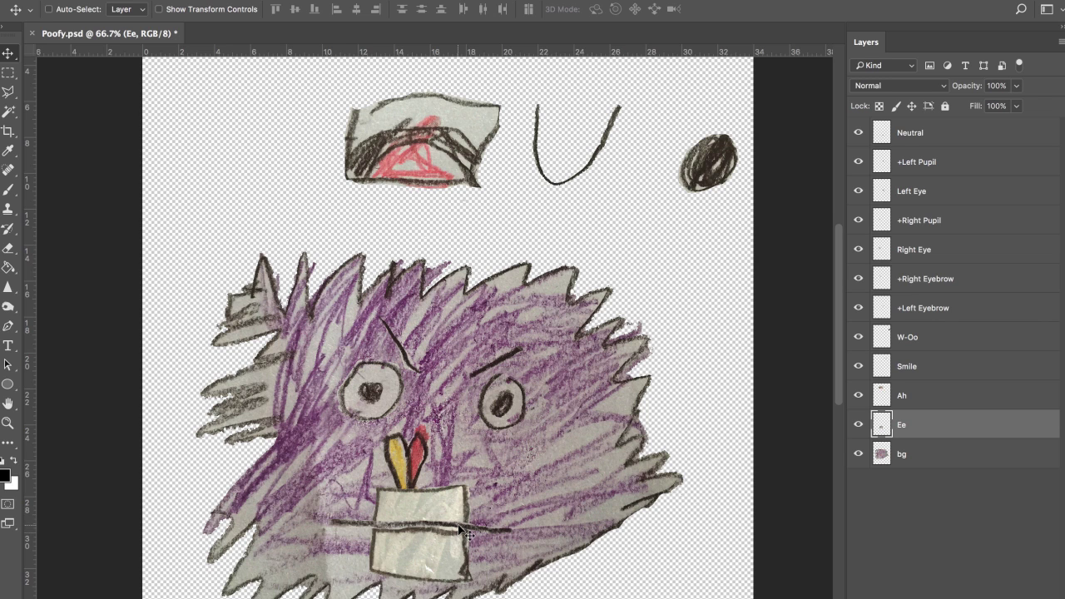
key("ctrl+t")
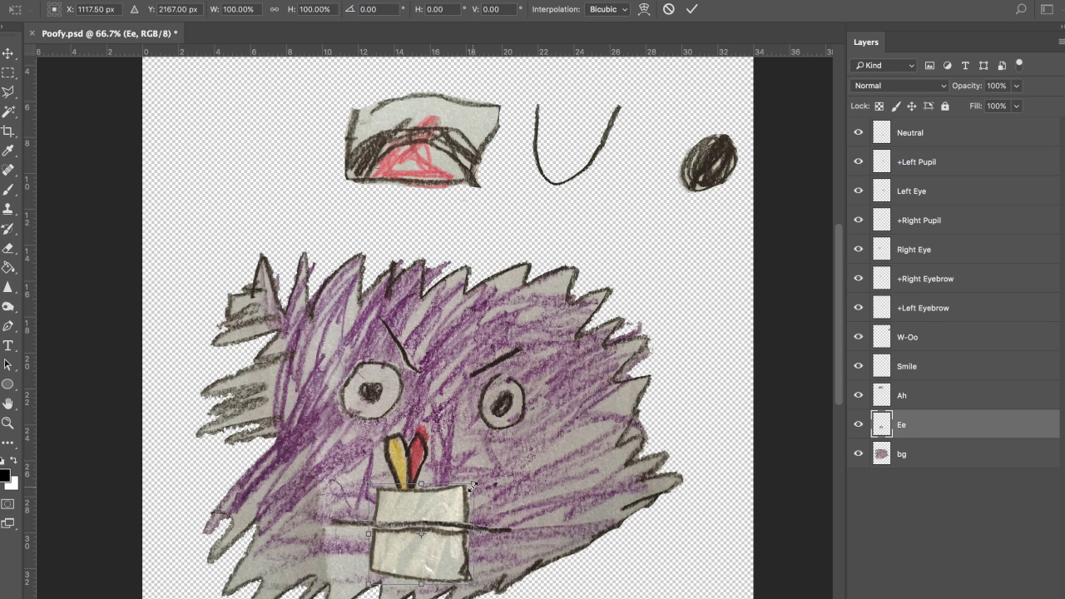
mouse_move(474, 485)
left_mouse_down()
mouse_move(478, 453)
mouse_move(474, 470)
left_mouse_up()
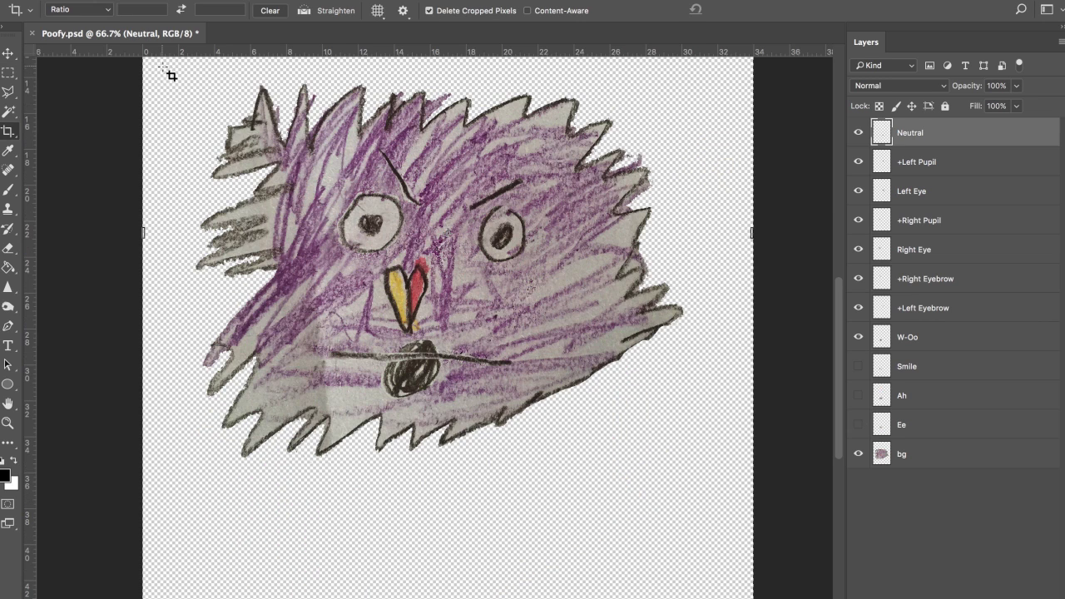
Step: Crop the canvas closely around the purple head and resample the image to 1000 pixels wide
left_click_drag(187, 67, 708, 491)
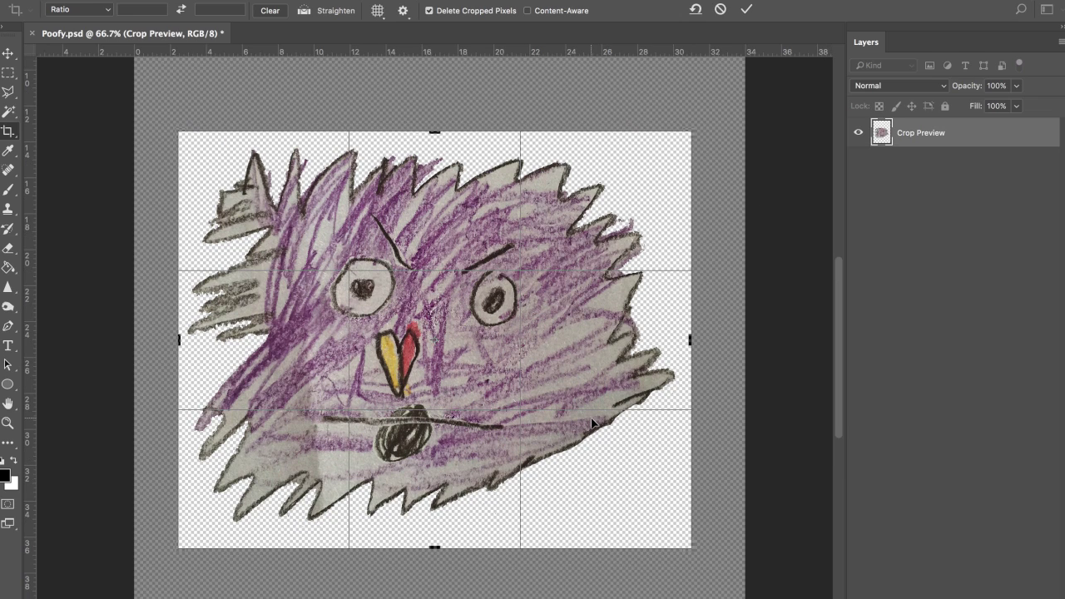
key("Return")
left_click(197, 1)
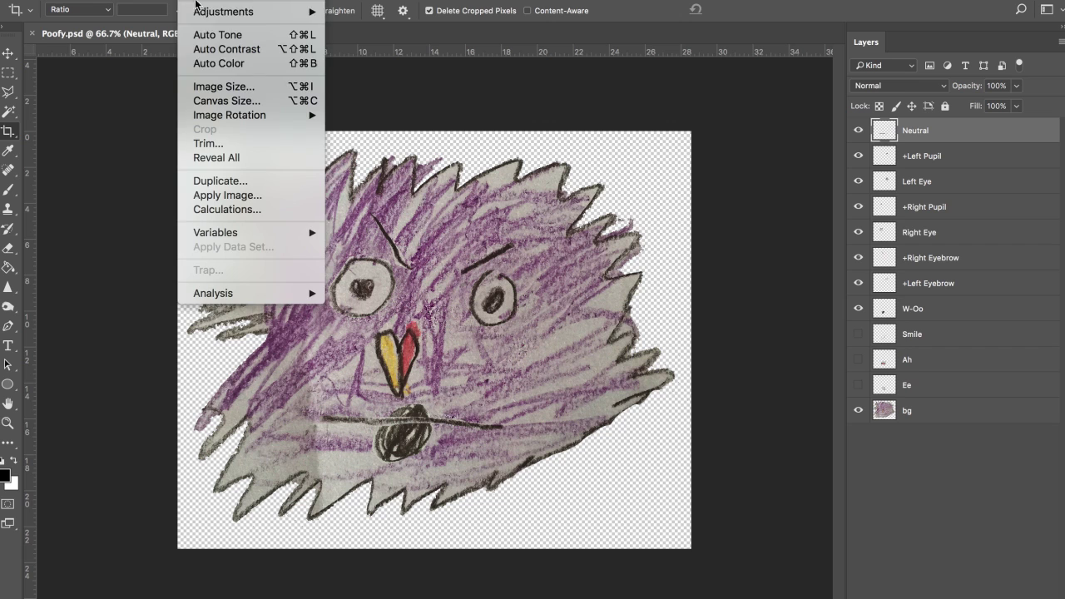
left_click(218, 85)
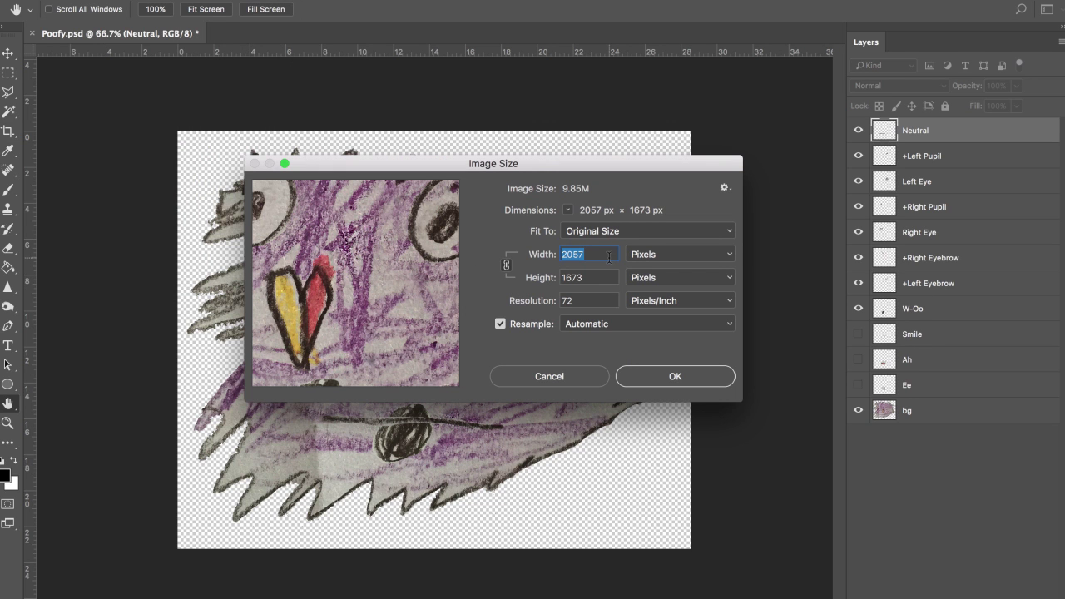
type("1000")
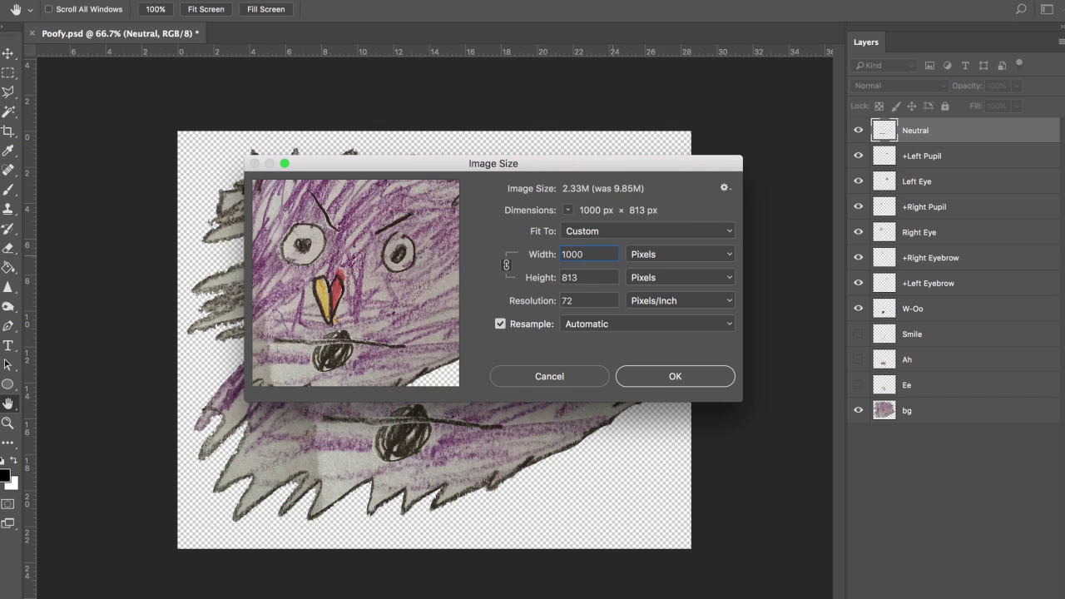
key("Return")
key("c")
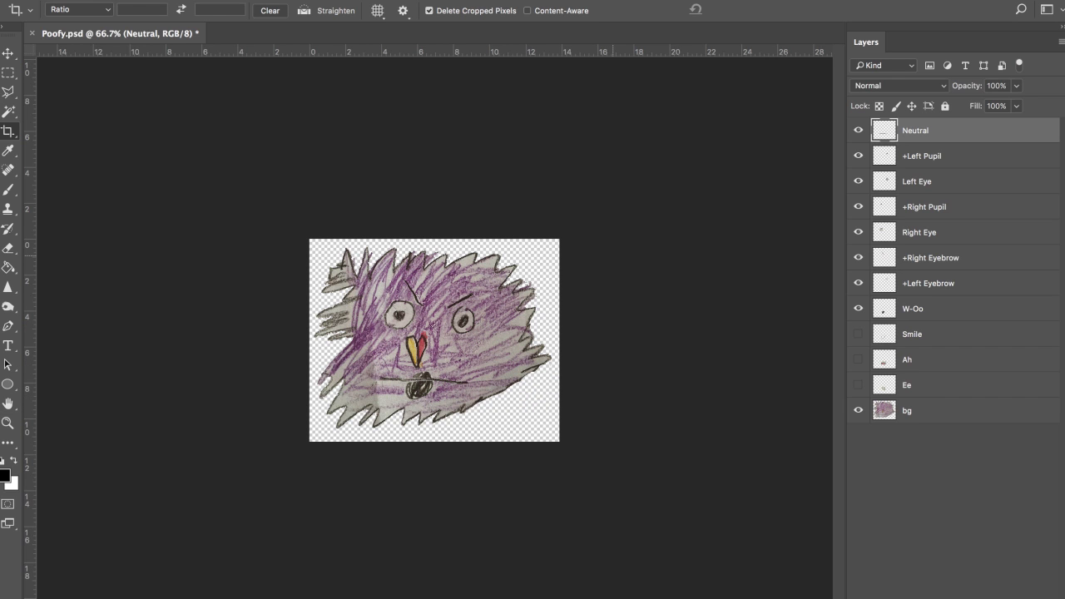
Step: Create two nested layer groups above the artwork, naming the outer one +Poofy and the inner one Head
key("super+1")
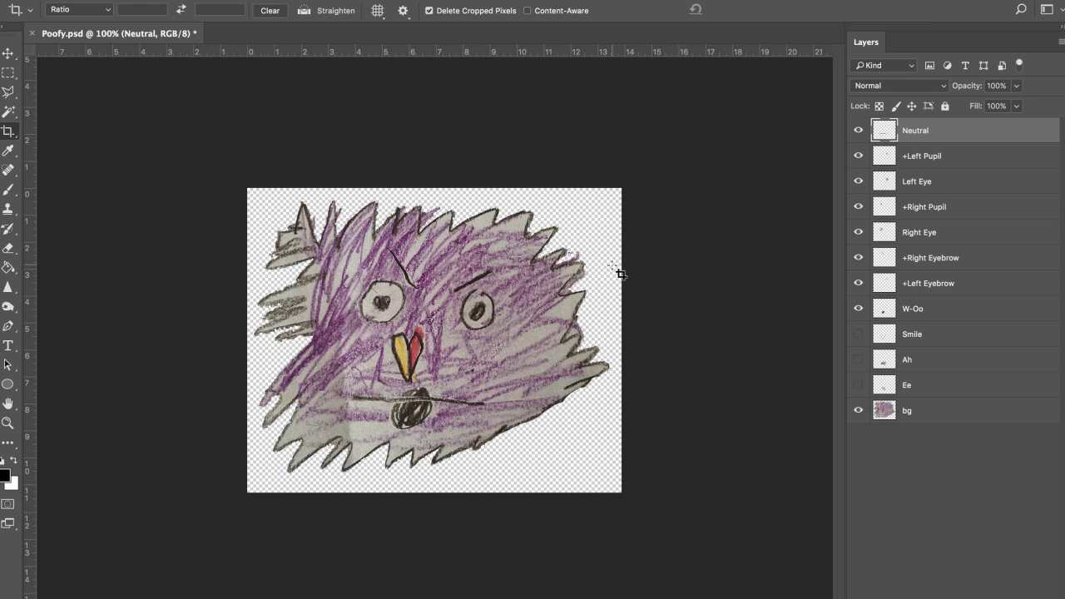
key("super+=")
key("v")
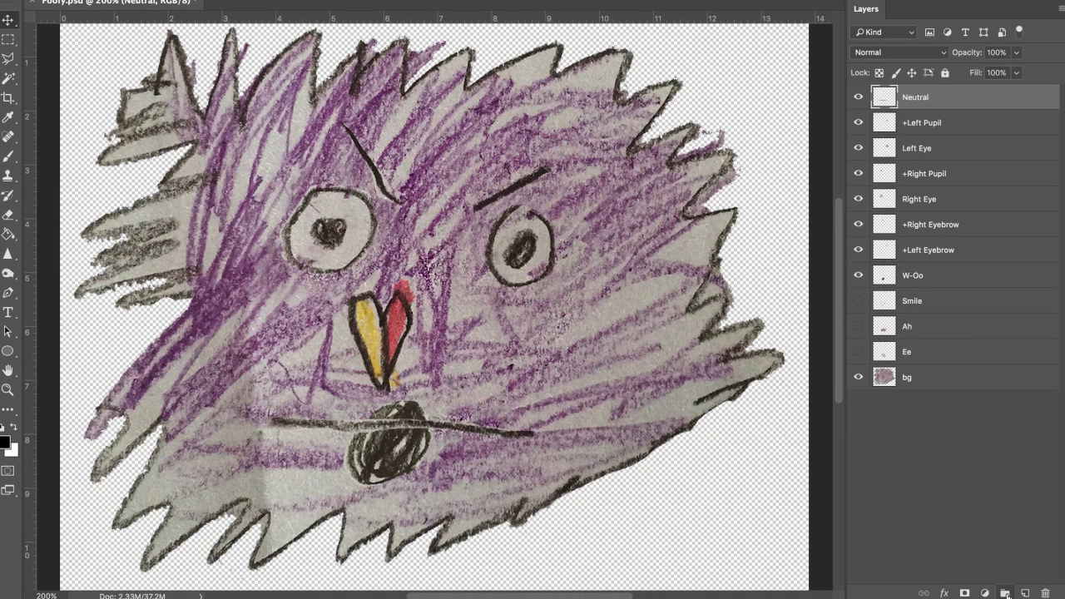
left_click(1004, 594)
left_click(1004, 593)
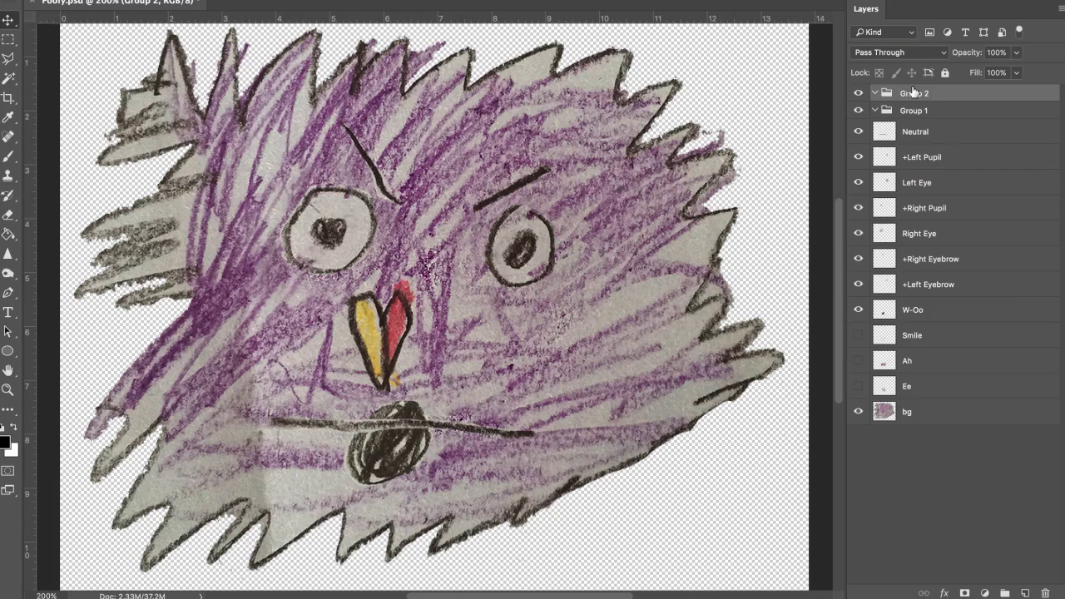
double_click(913, 93)
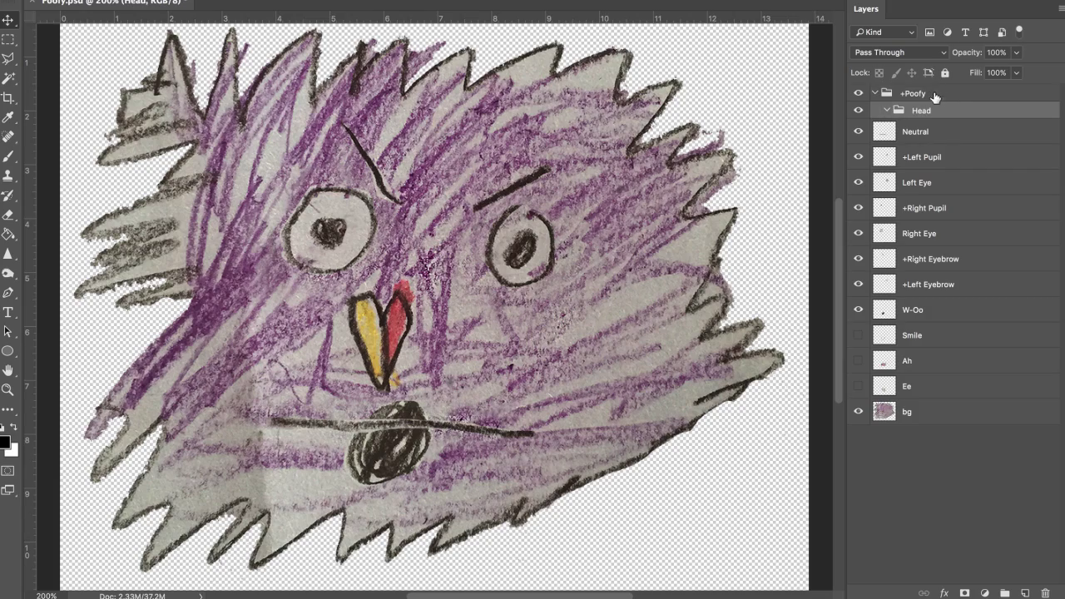
Step: Place all the facial feature layers, from Neutral downward, inside the Head group
left_click(934, 97)
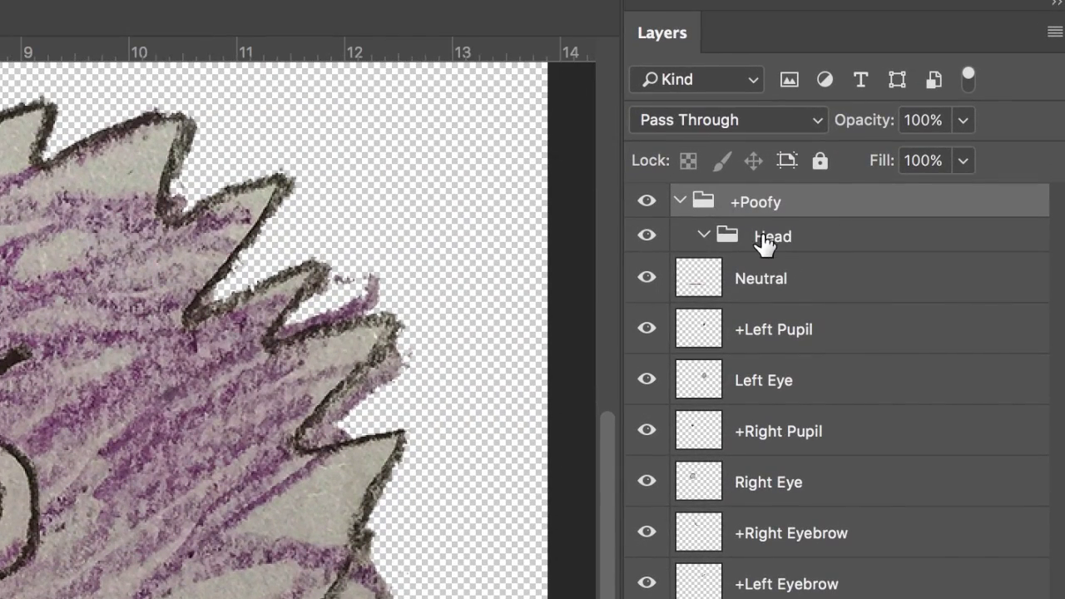
left_click(796, 287)
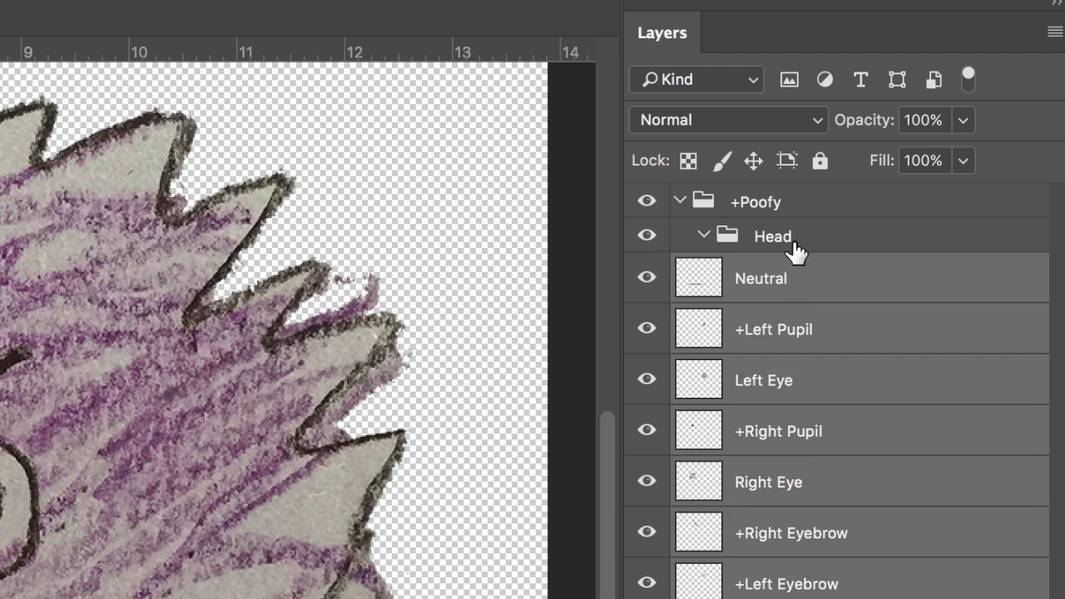
left_click_drag(791, 254, 796, 239)
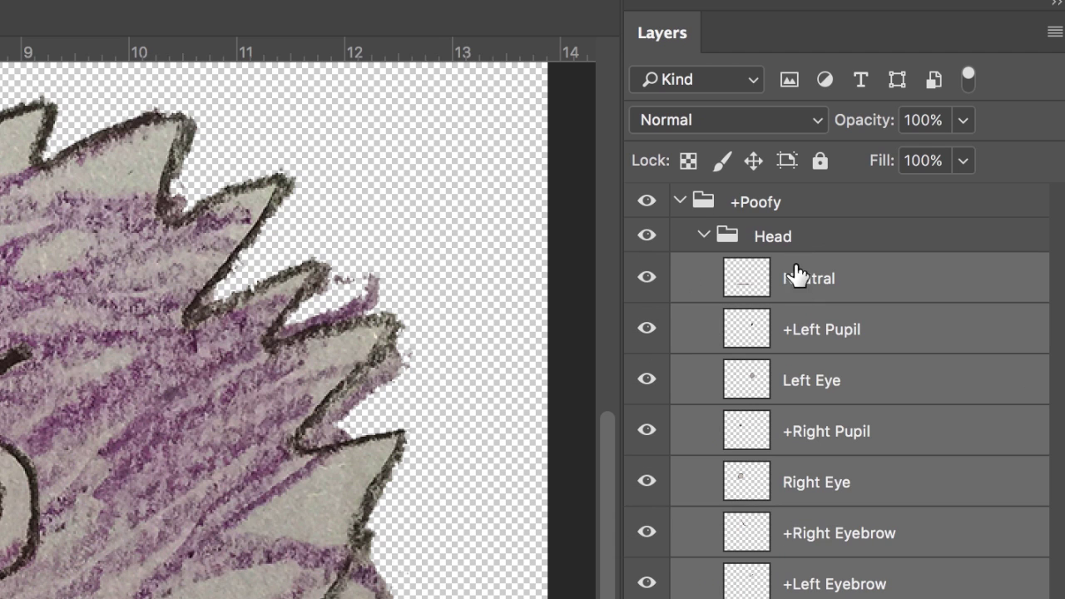
left_click(836, 289)
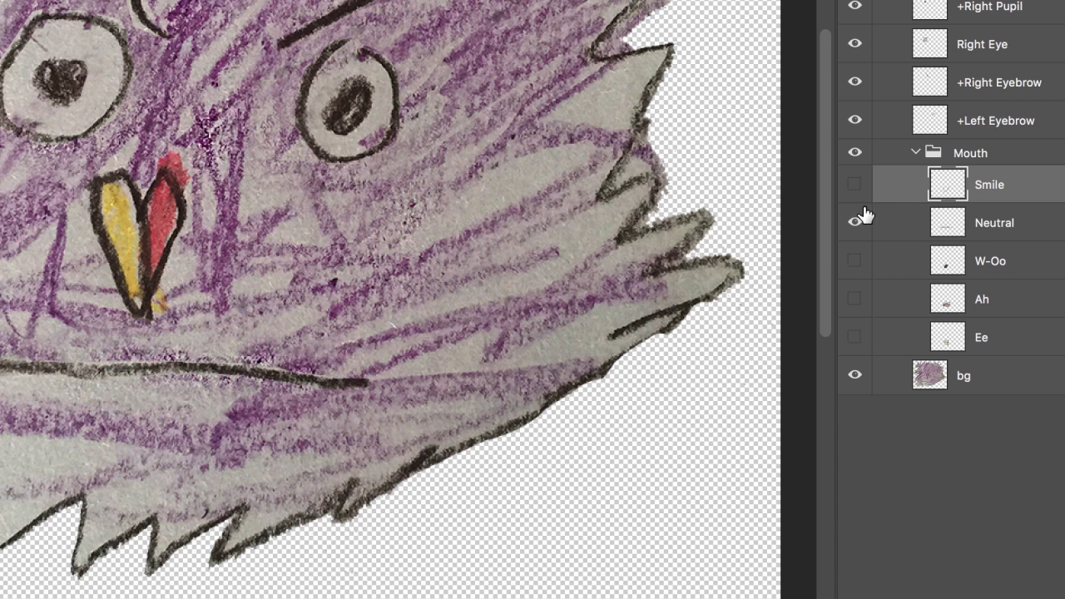
Step: Review the Smile, Neutral, W-Oo, Ah and Ee layers in the Mouth group, briefly toggling the visibility of the hidden ones
left_click(857, 184)
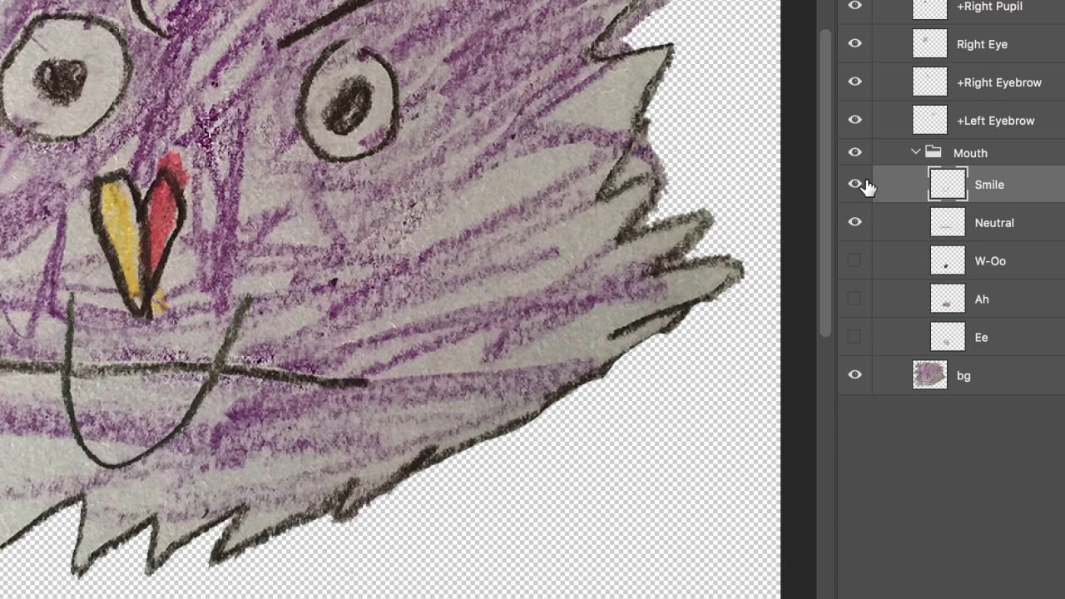
left_click(857, 184)
left_click(1054, 228)
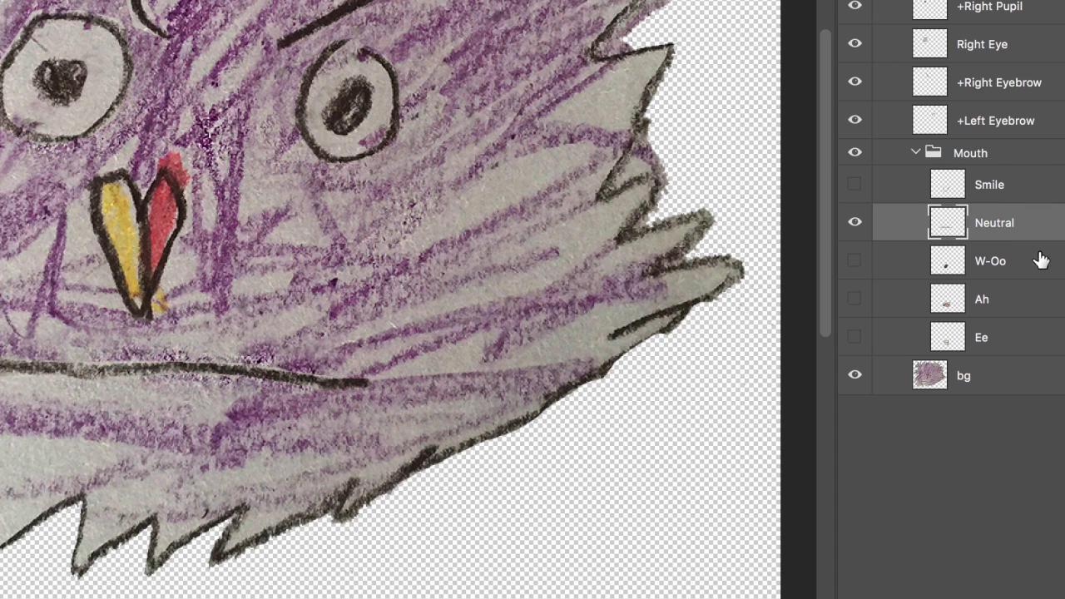
left_click(1039, 259)
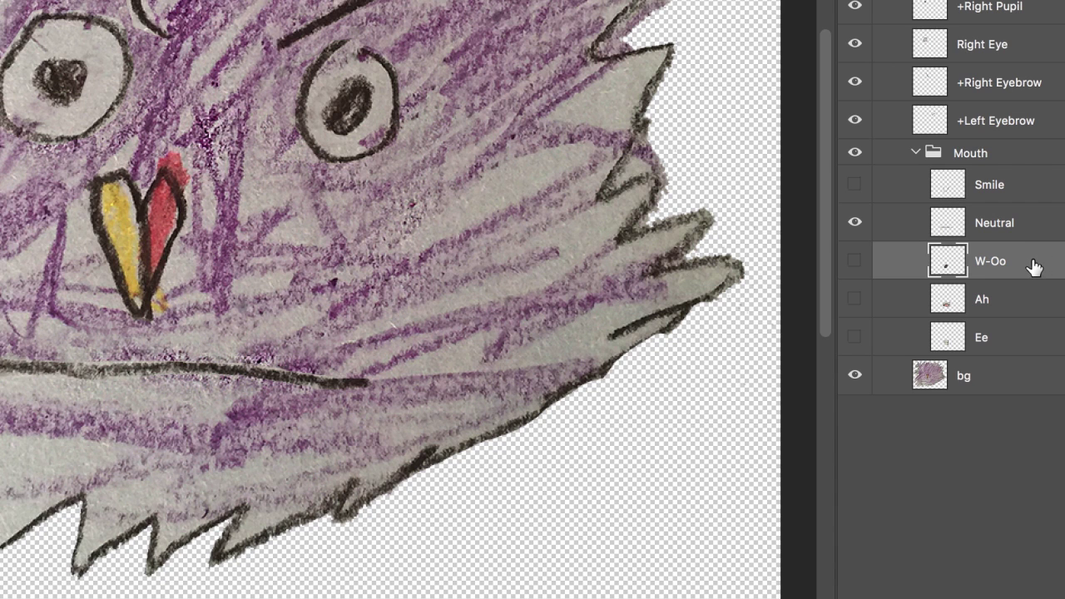
left_click(1013, 310)
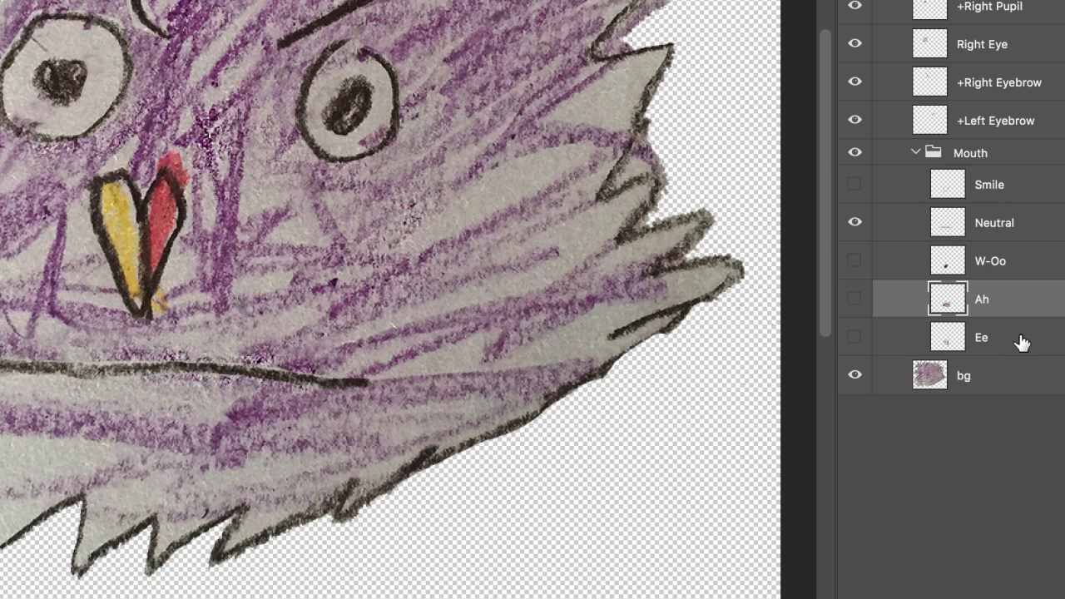
left_click(1021, 342)
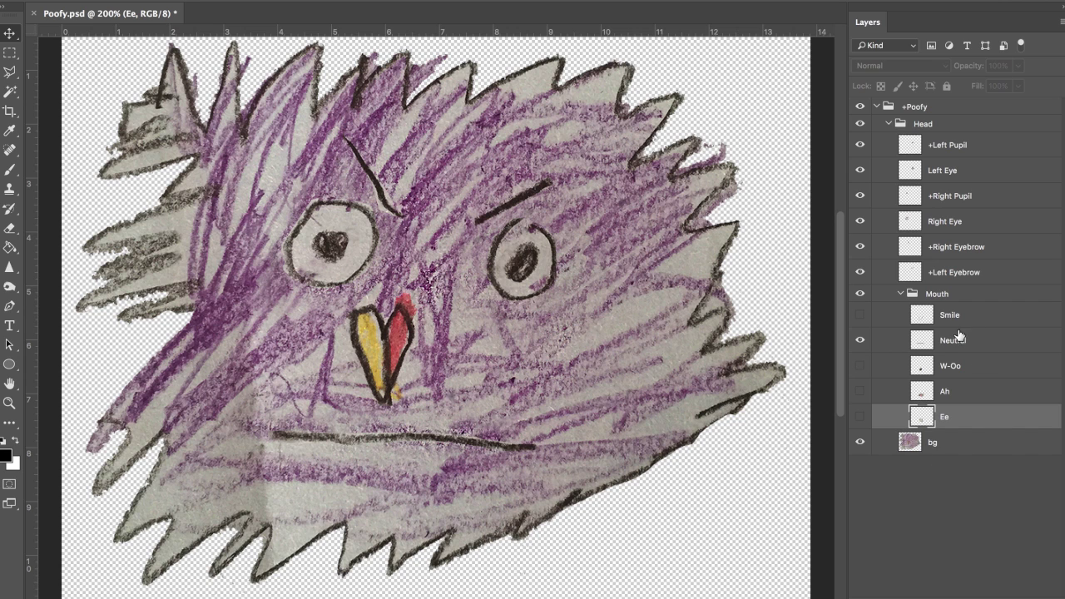
left_click(950, 374)
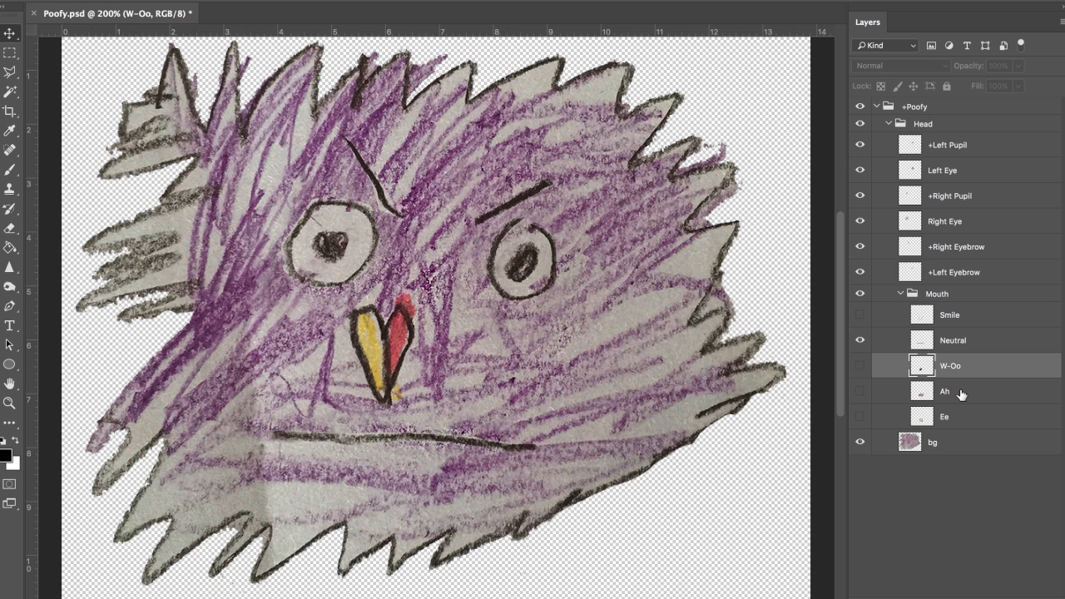
left_click(961, 393)
left_click(958, 416)
left_click(860, 367)
left_click(860, 367)
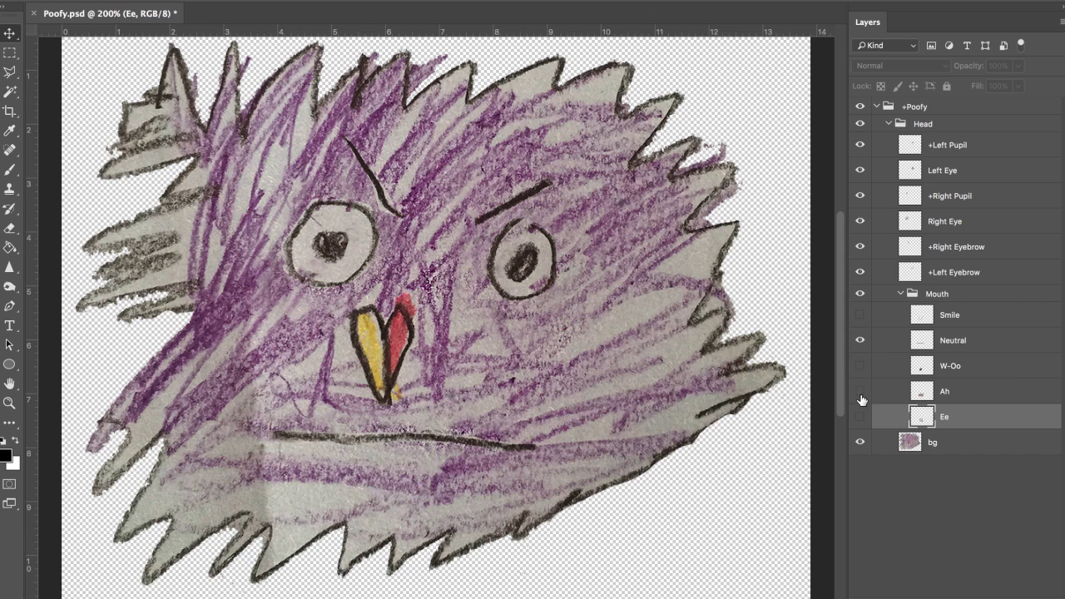
left_click(860, 391)
left_click(860, 391)
left_click(860, 417)
left_click(860, 417)
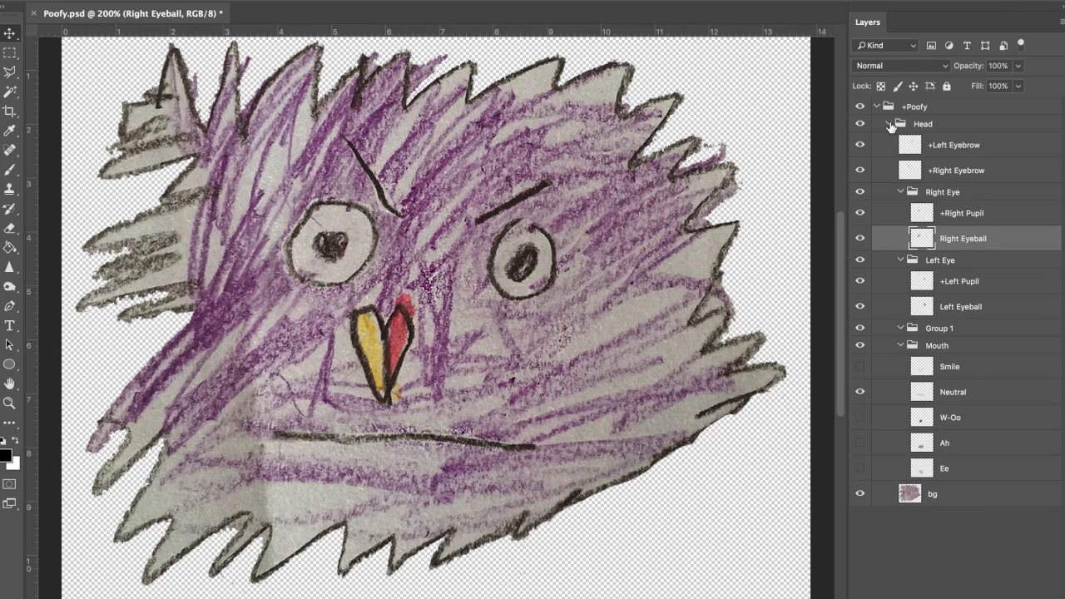
Step: Collapse the Head group and check what +Poofy and Head each contain by toggling their visibility
left_click(889, 124)
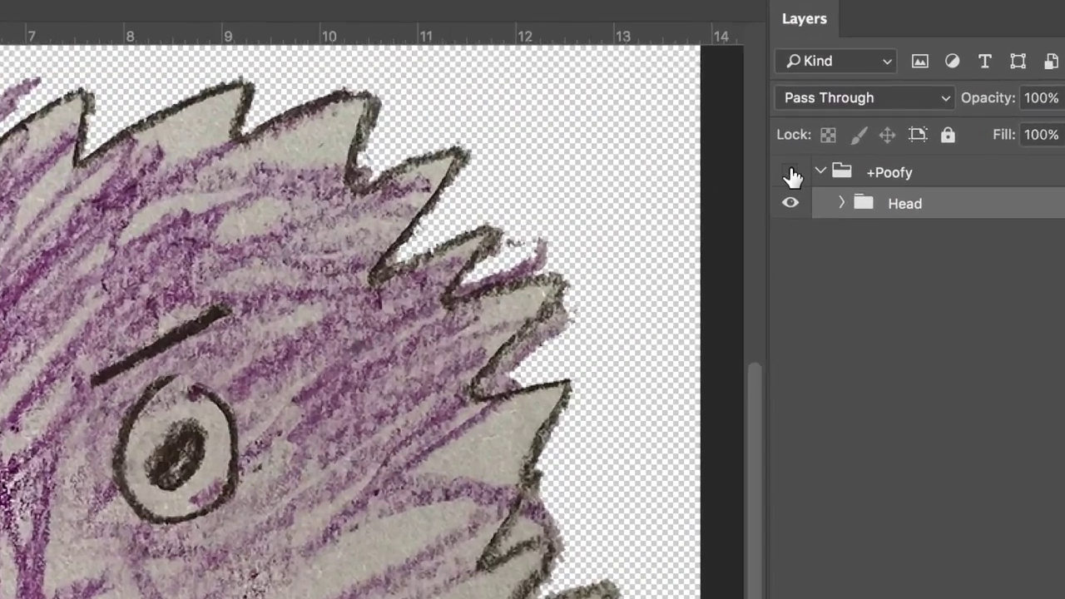
left_click(859, 106)
left_click(776, 187)
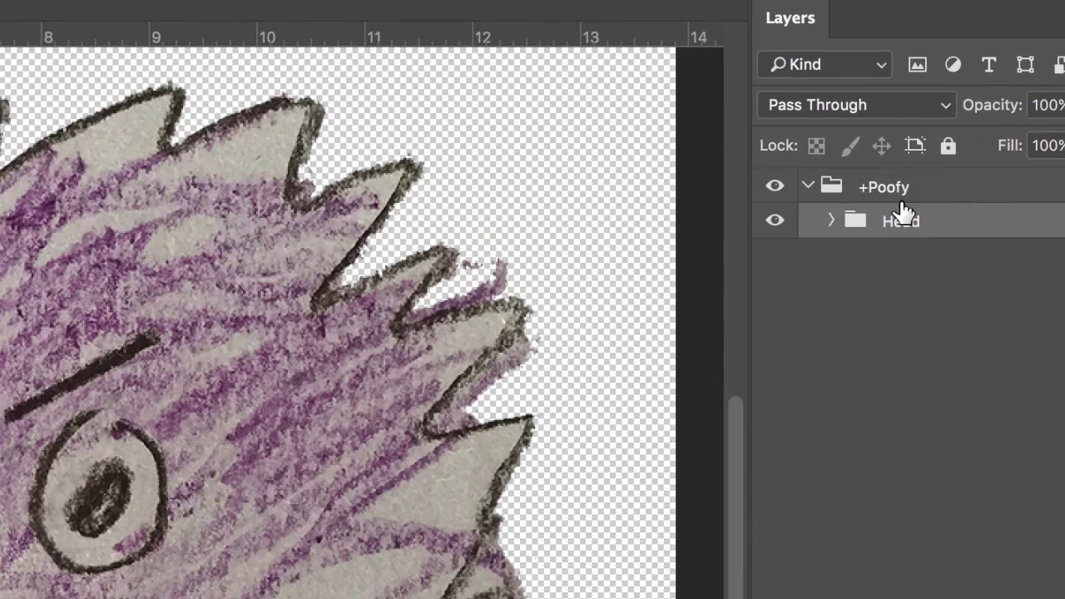
left_click(786, 223)
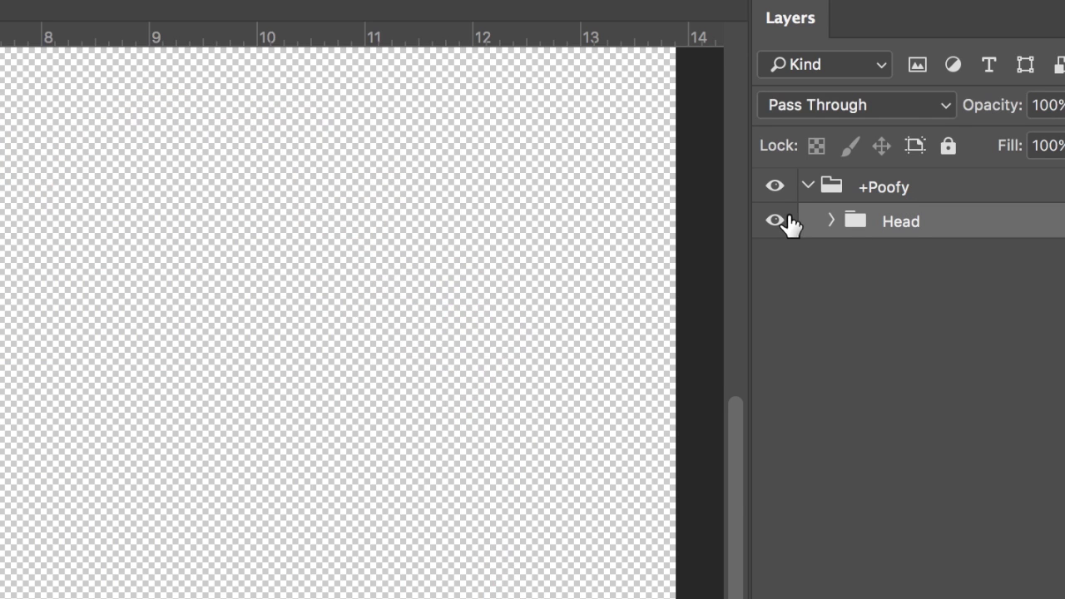
left_click(786, 223)
Step: Expand the Head group and examine the eyebrow layers and the Right Eye group with its pupil and eyeball
left_click(835, 222)
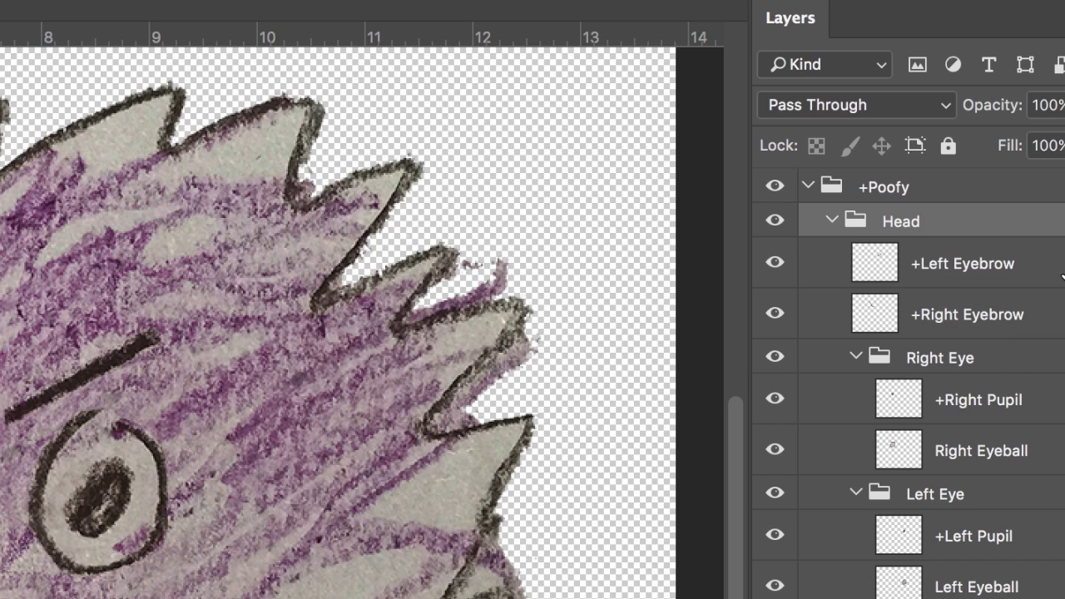
left_click(1056, 270)
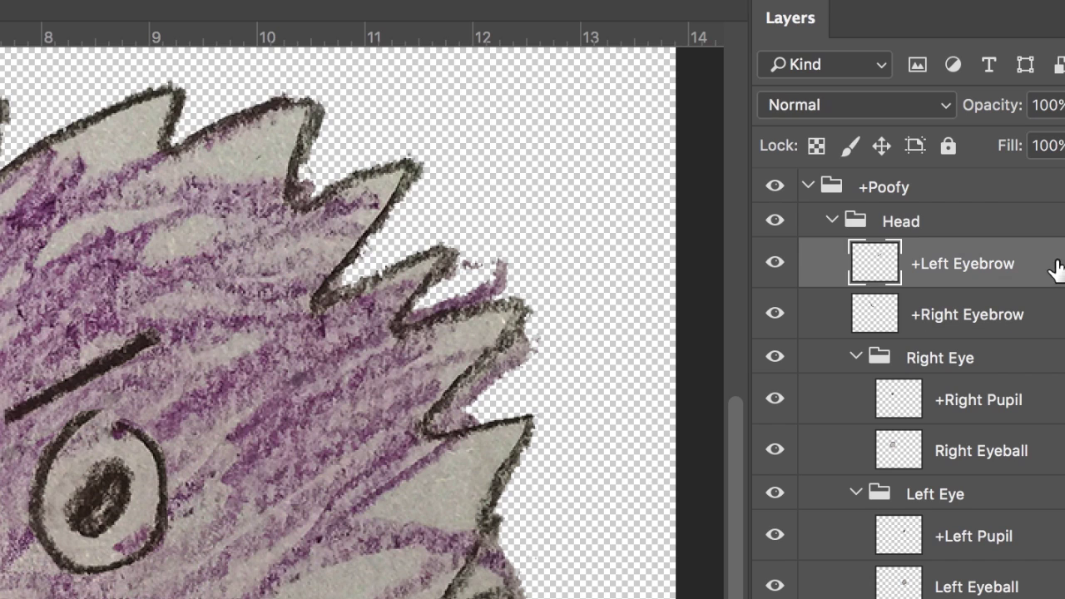
left_click(774, 264)
left_click(774, 264)
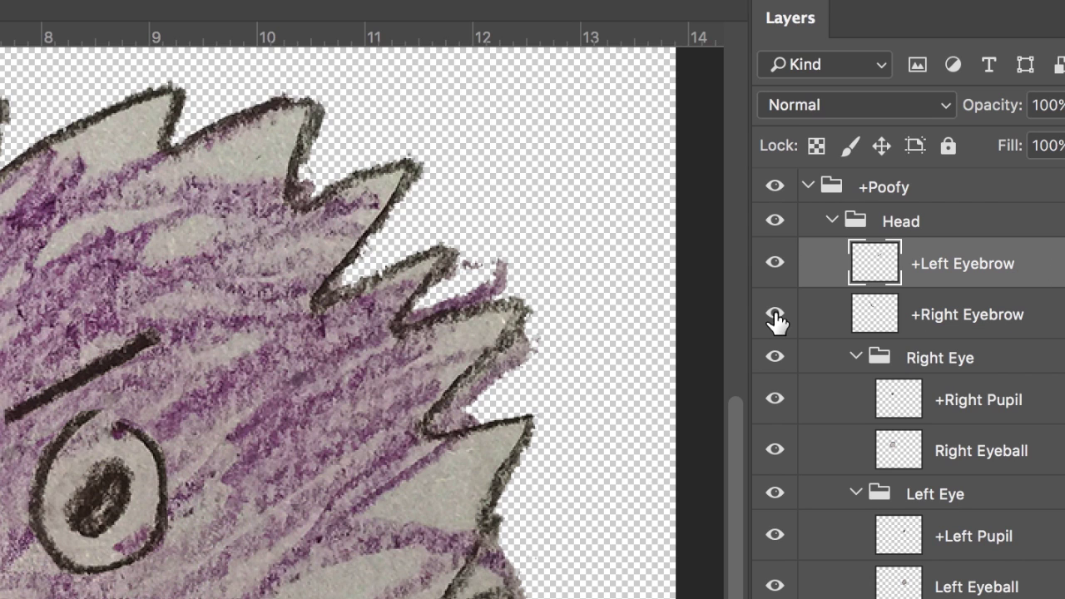
left_click(973, 366)
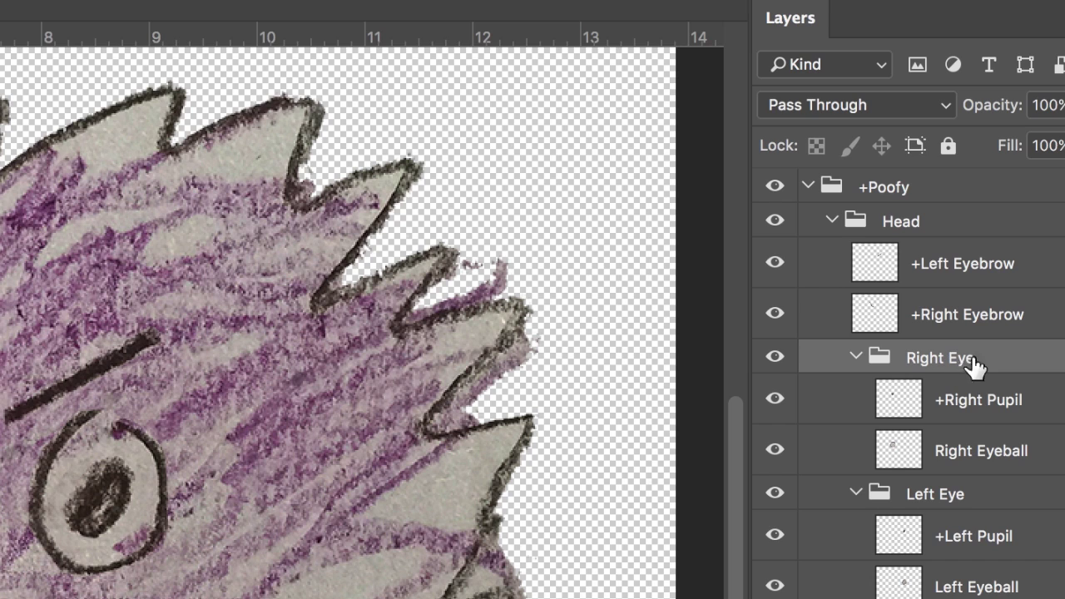
left_click(775, 357)
left_click(774, 356)
left_click(990, 410)
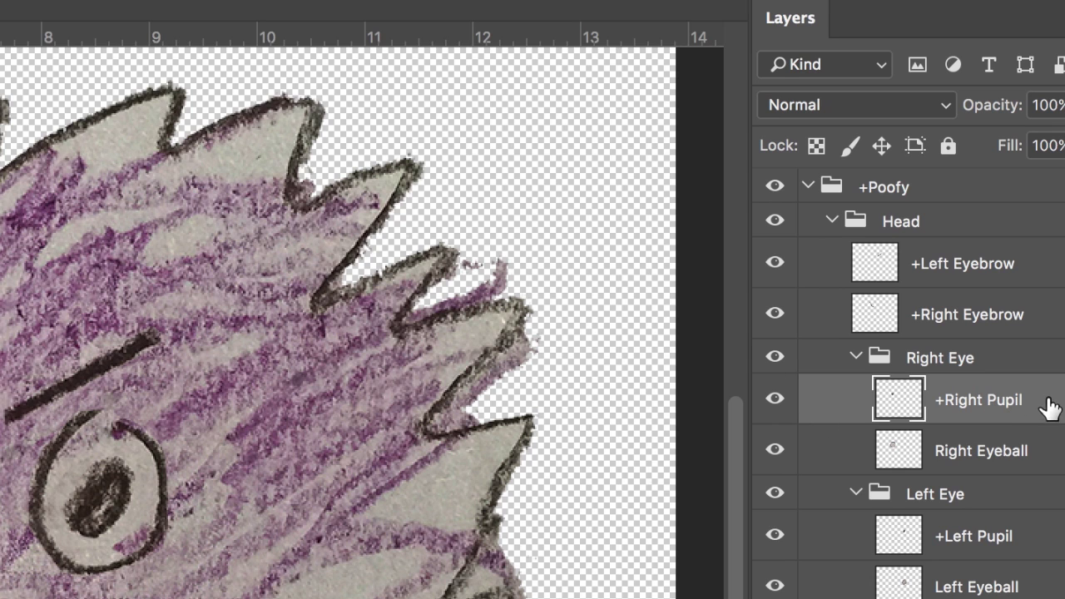
left_click(1052, 462)
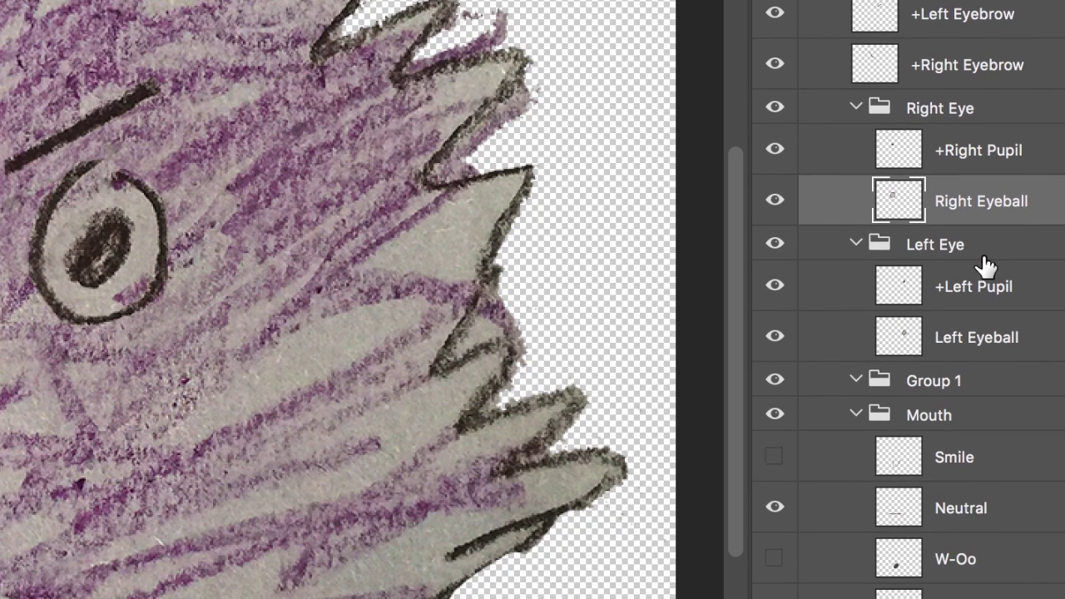
Step: Check the Left Eye group's pupil and eyeball by toggling their visibility, and delete the empty Group 1
left_click(983, 256)
left_click(774, 286)
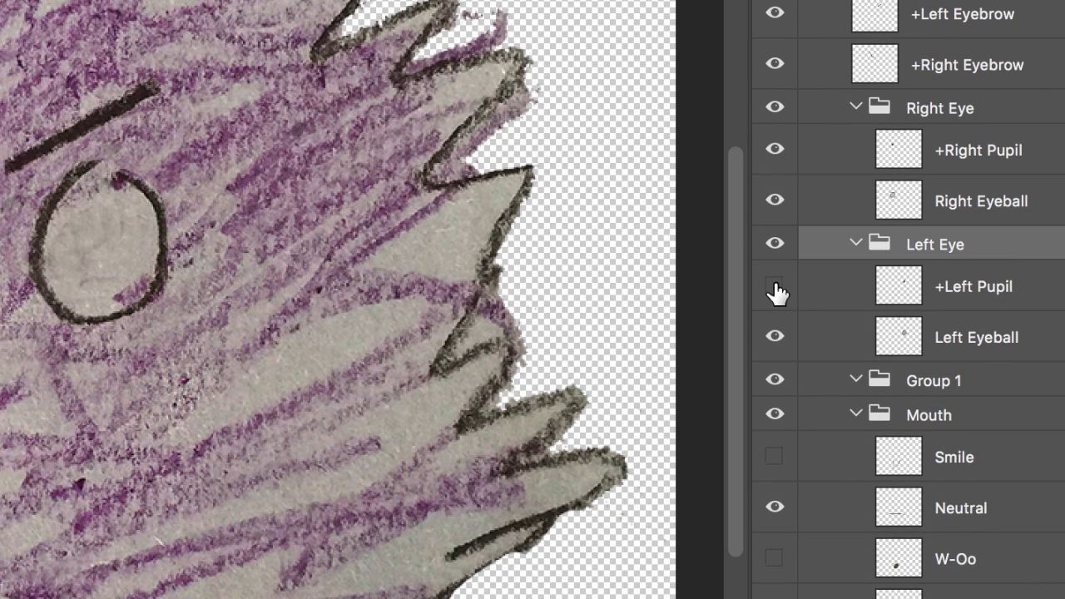
left_click(774, 287)
left_click(774, 336)
left_click(774, 337)
left_click(957, 383)
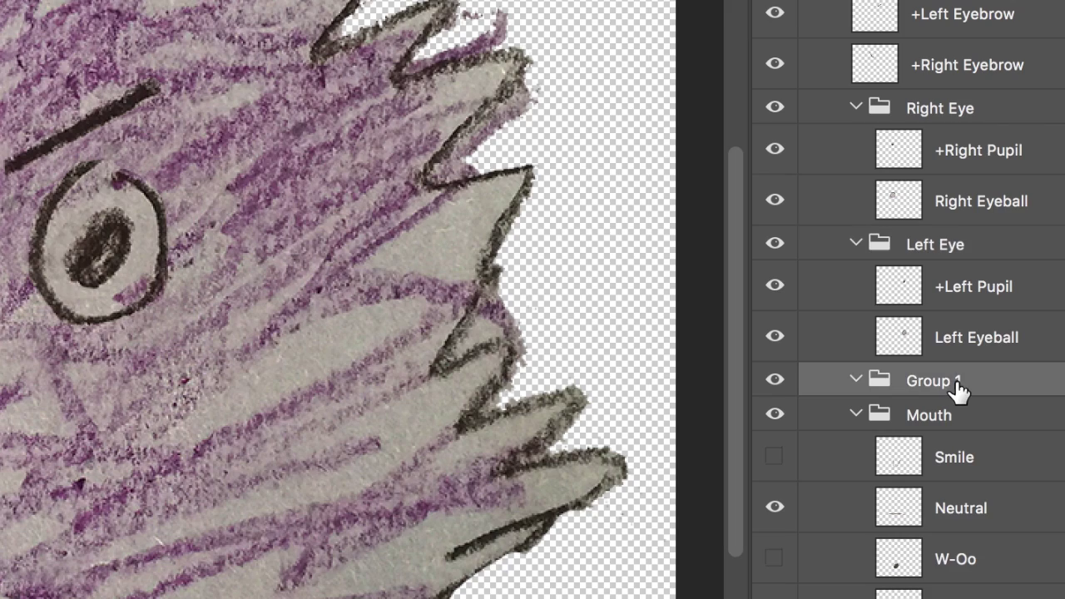
key("Delete")
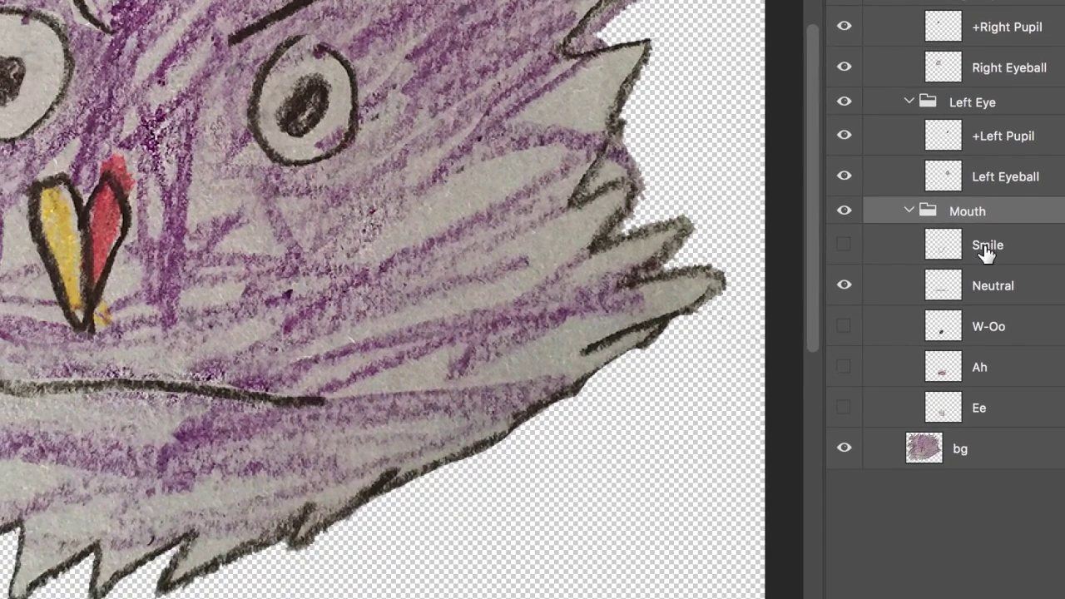
Step: Review the Smile, W-Oo, Ah and Ee layers in the Mouth group by toggling their visibility, starting with Smile
left_click(986, 253)
left_click(844, 246)
left_click(845, 245)
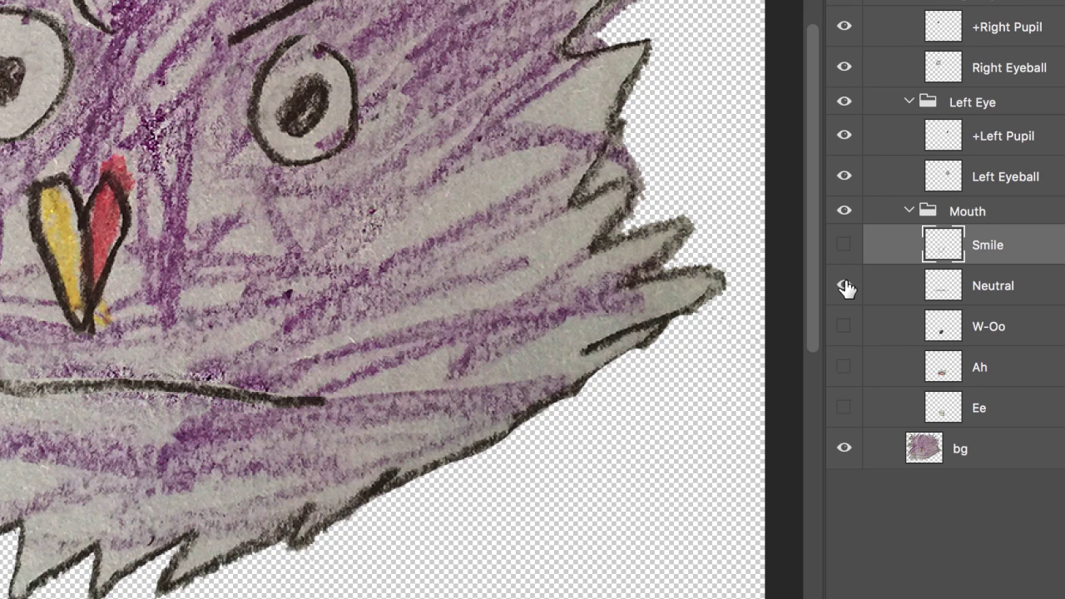
left_click(844, 326)
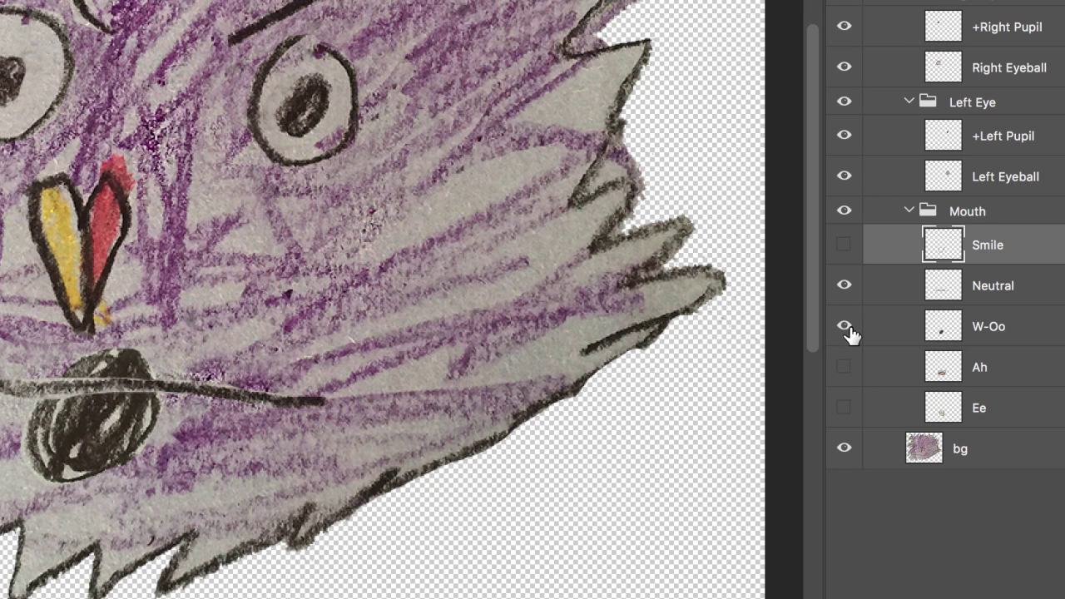
left_click(844, 329)
left_click(845, 367)
left_click(844, 367)
left_click(845, 407)
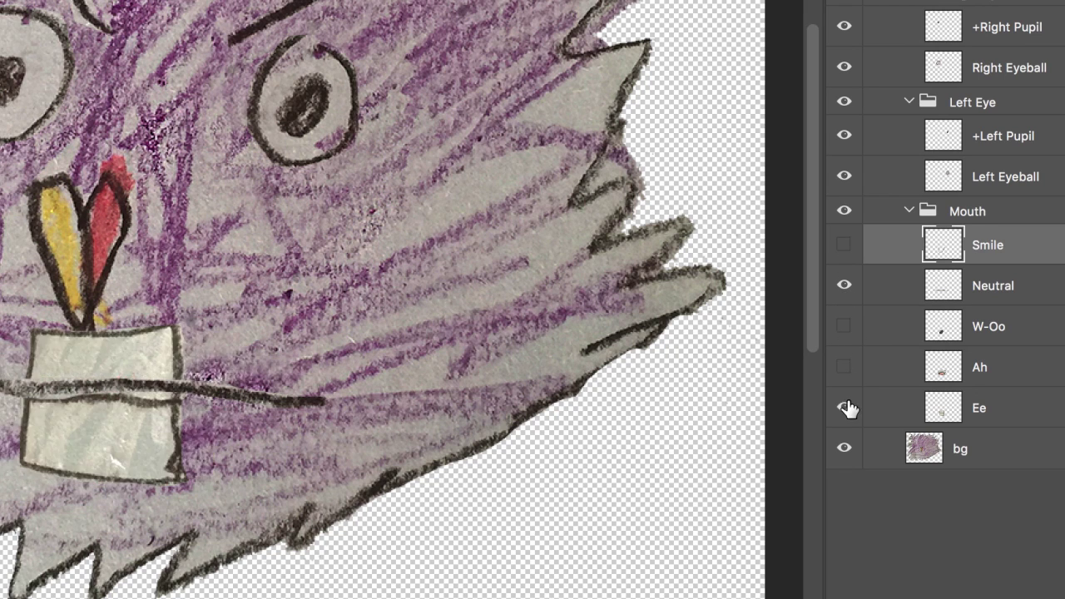
left_click(844, 407)
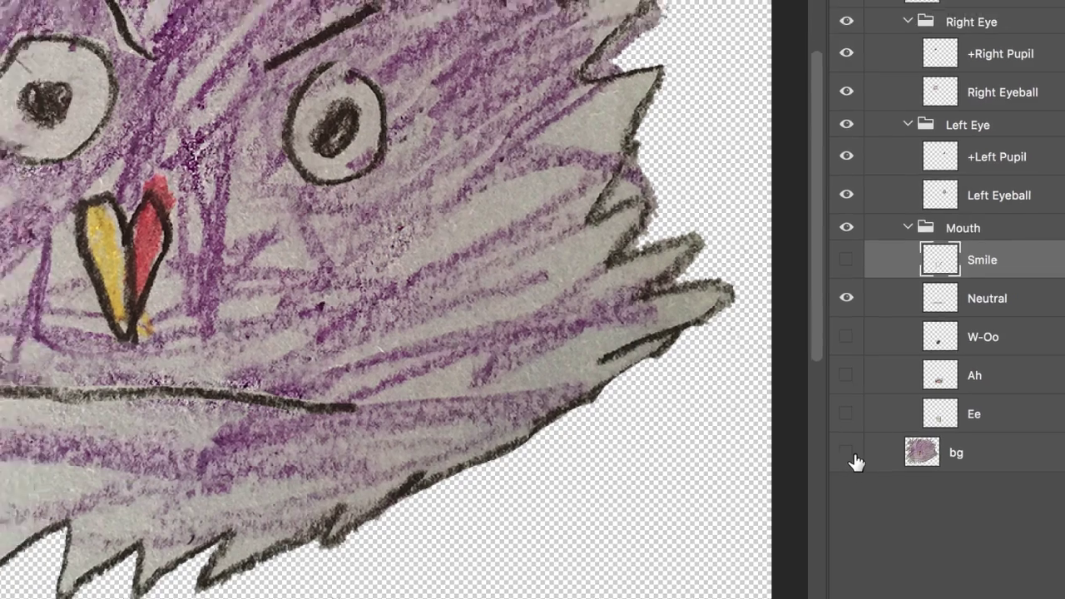
Step: Compare the face with and without the bg layer by toggling its visibility several times, and save the Poofy document
left_click(845, 449)
left_click(844, 448)
left_click(860, 475)
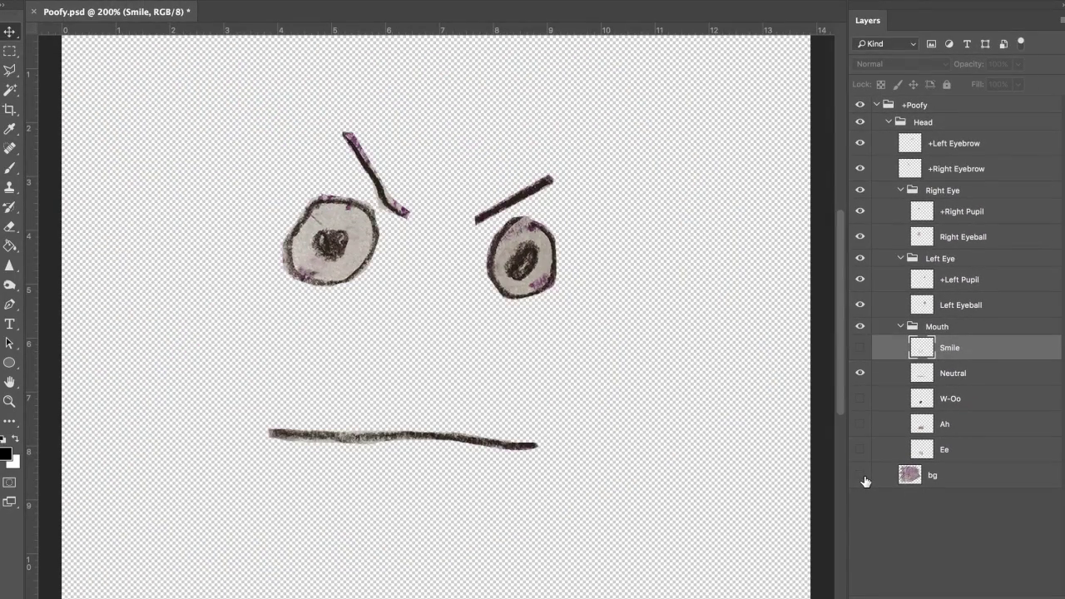
left_click(860, 475)
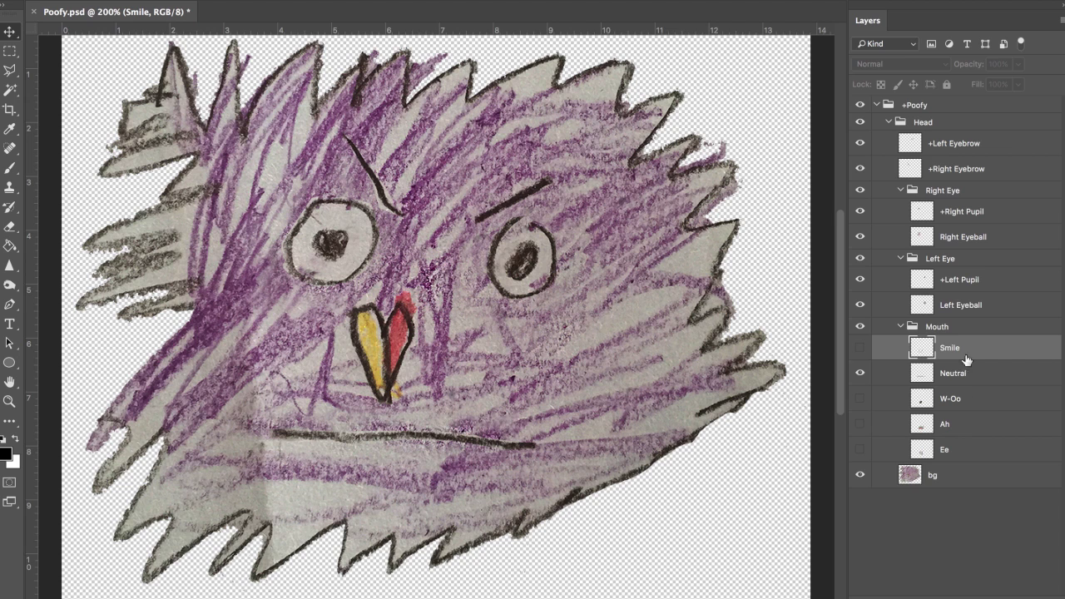
key("ctrl+s")
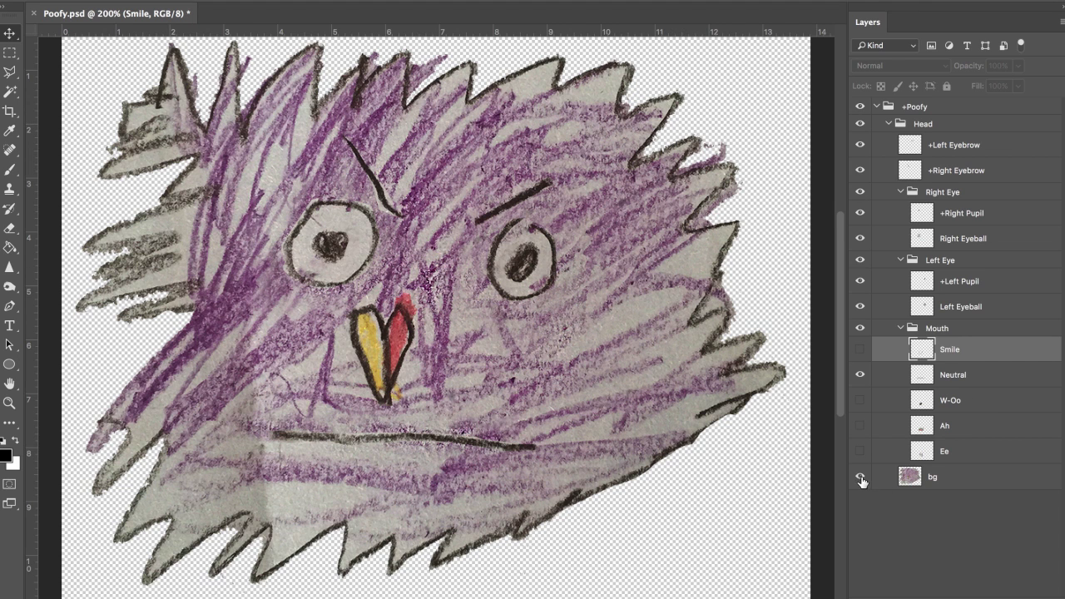
left_click(860, 475)
left_click(860, 475)
left_click(860, 475)
left_click(860, 475)
left_click(860, 476)
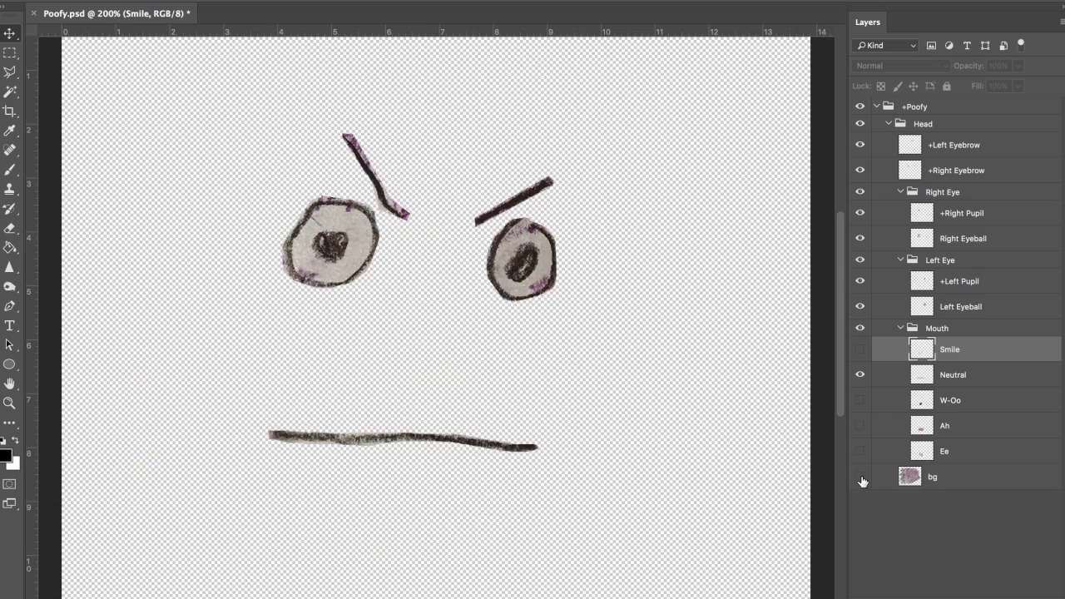
left_click(860, 477)
left_click(860, 476)
left_click(860, 476)
left_click(956, 476)
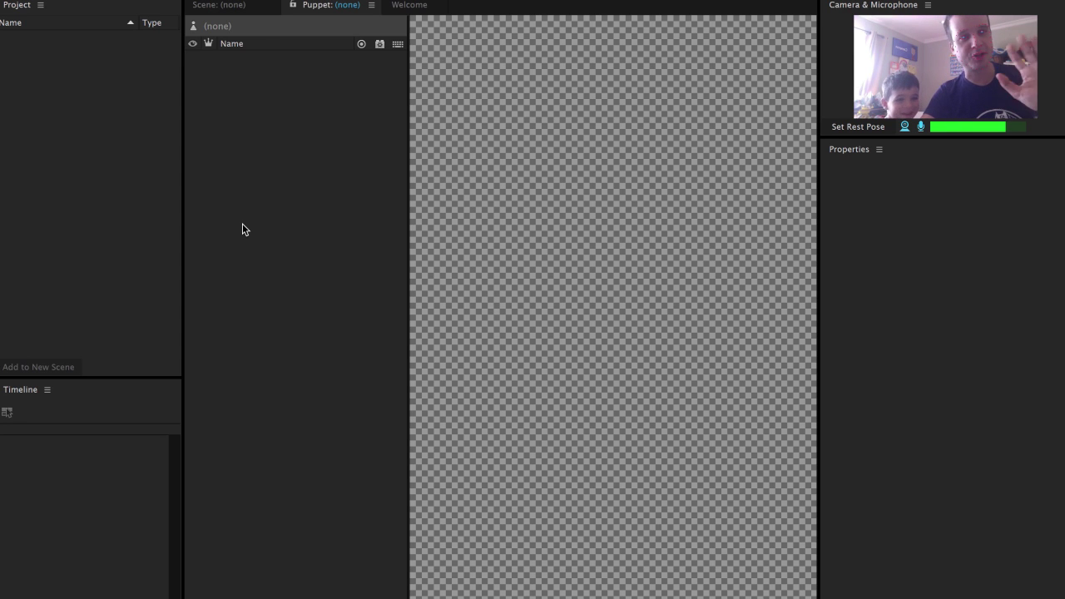
Step: Switch to Character Animator and import Poofy.psd from the Desktop into the project
left_click(77, 169)
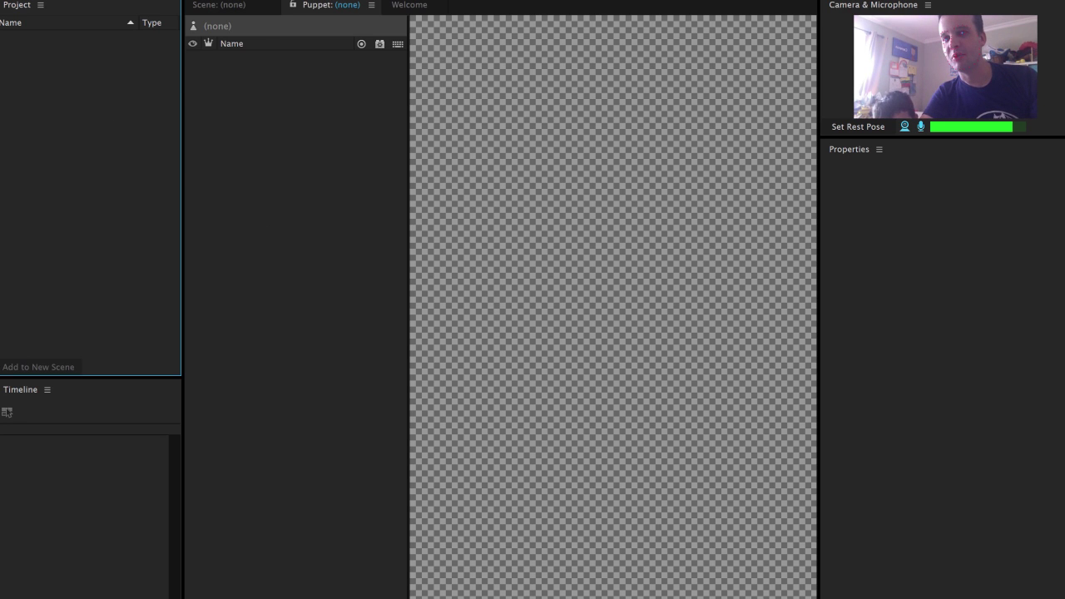
left_click(158, 0)
left_click(178, 131)
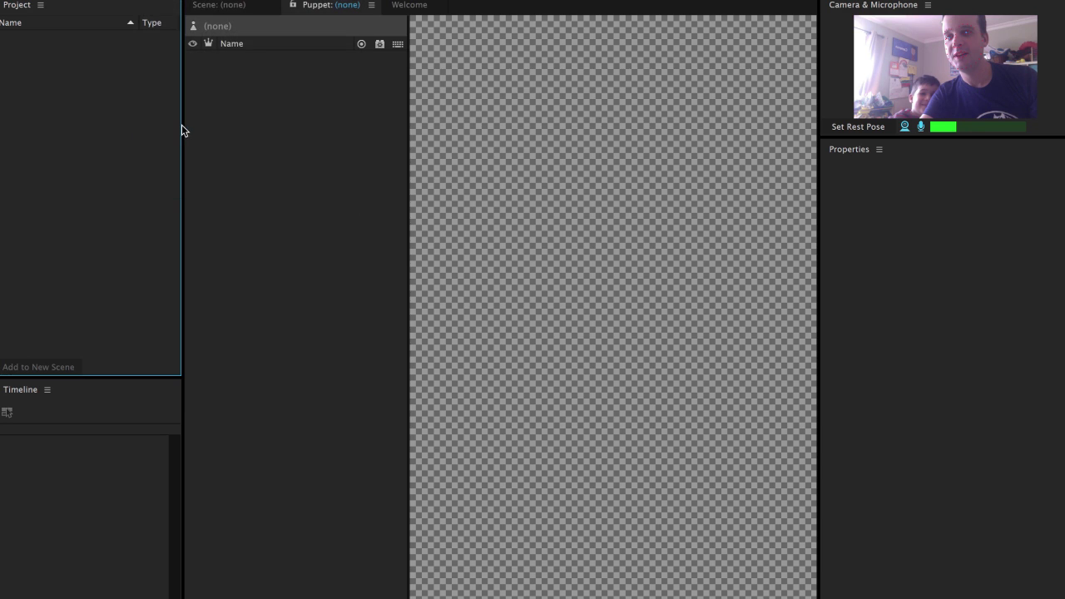
scroll(507, 291, "down", 5)
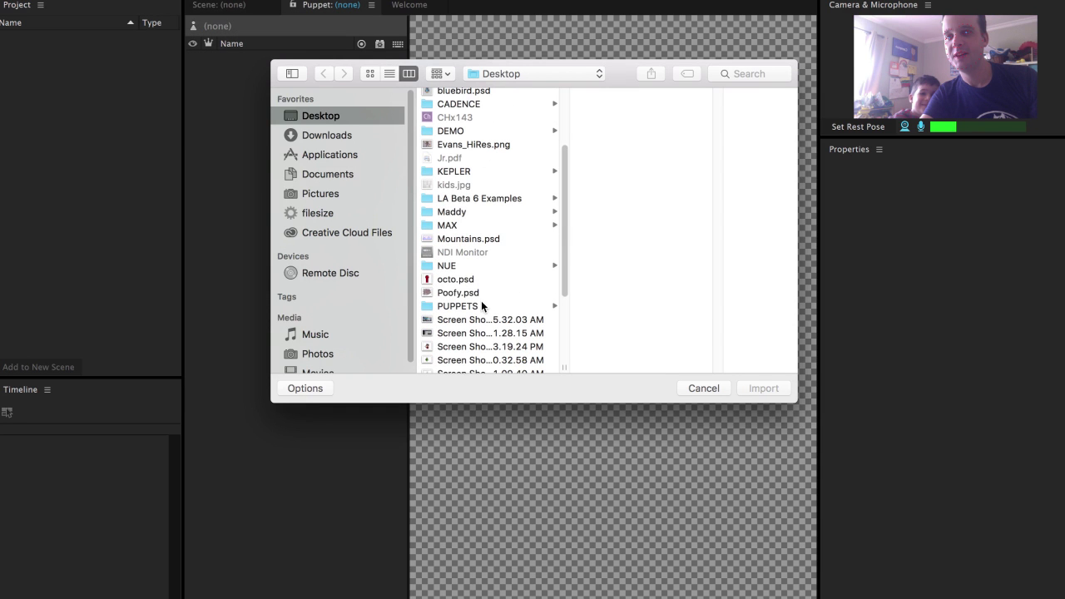
left_click(480, 293)
left_click(756, 391)
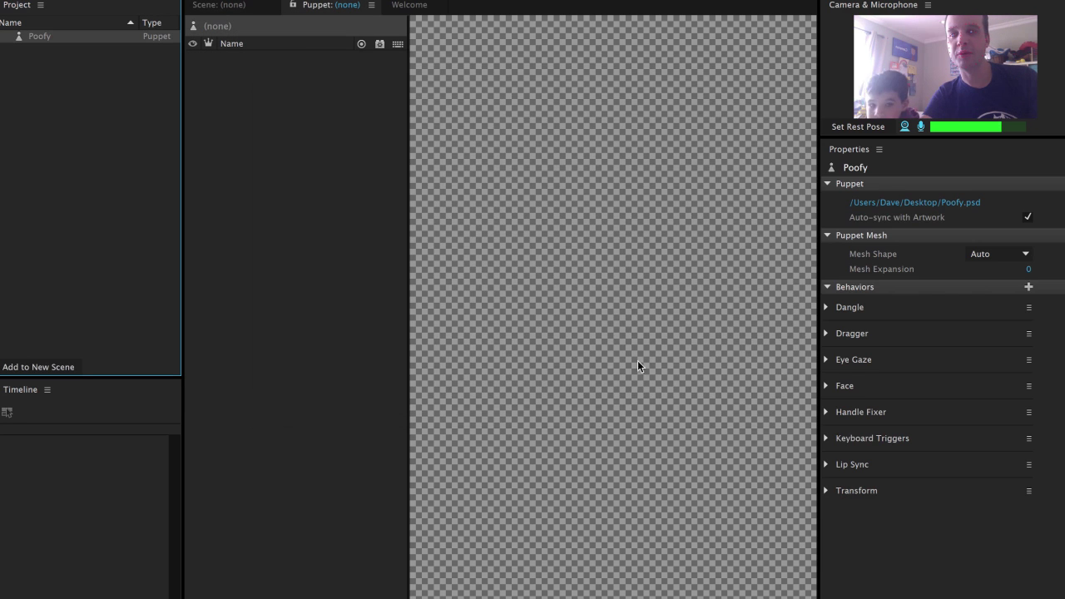
Step: Open the imported Poofy puppet to inspect its layer structure, and add it to a new scene
double_click(67, 37)
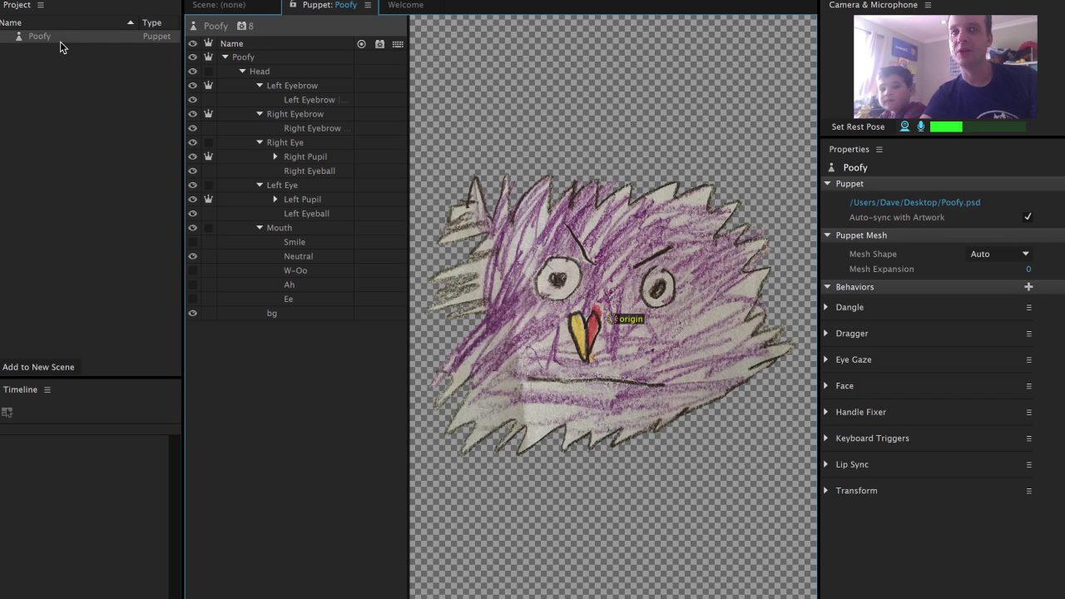
left_click(67, 366)
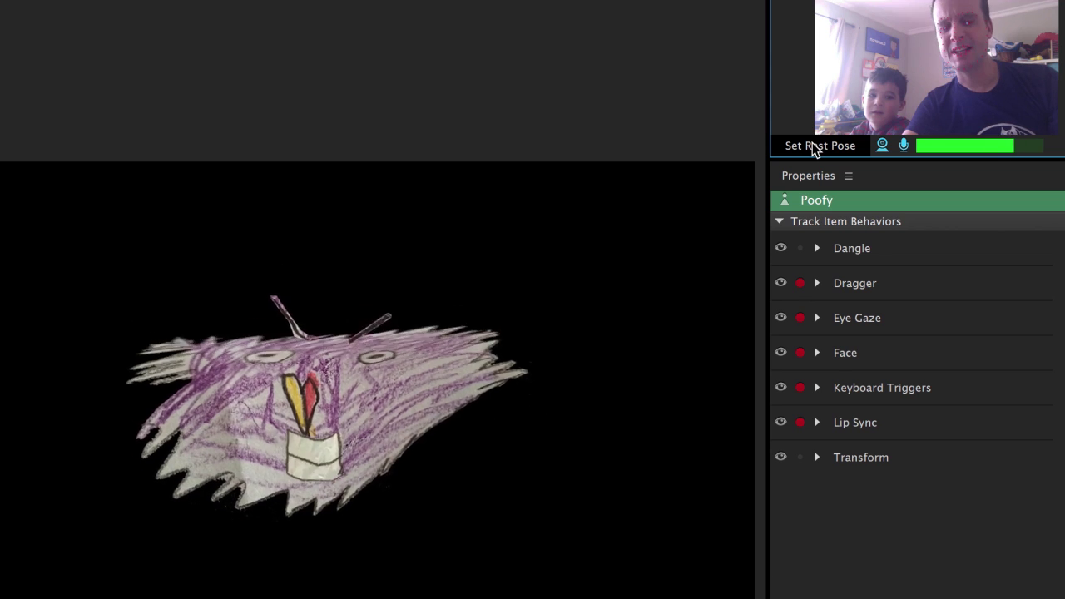
Step: Calibrate the puppet's rest pose to the camera and set the Face behavior's Eyelid Strength to 0%
left_click(794, 146)
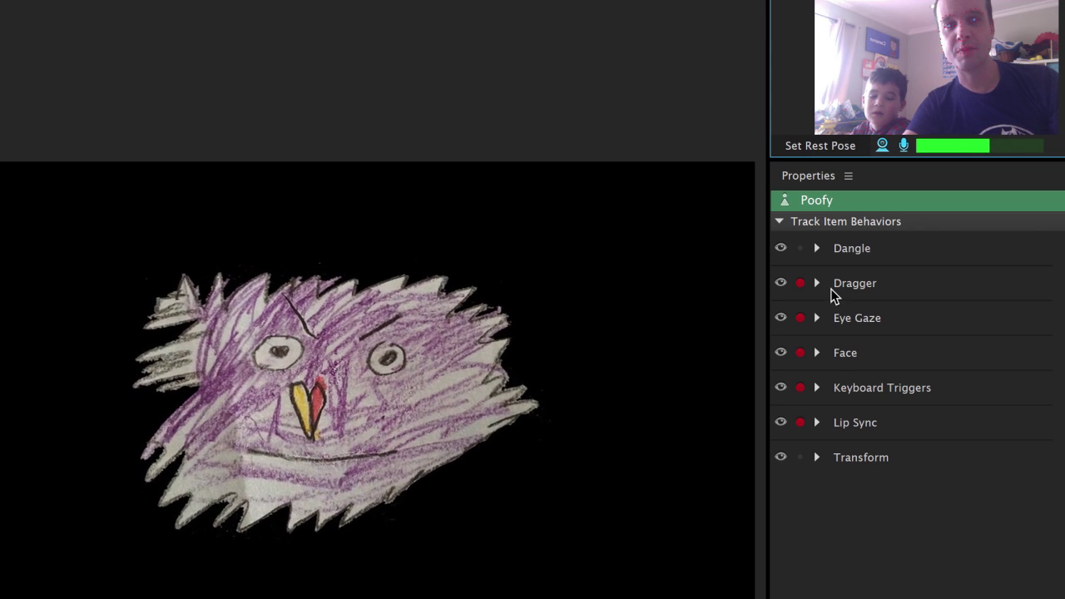
left_click(819, 354)
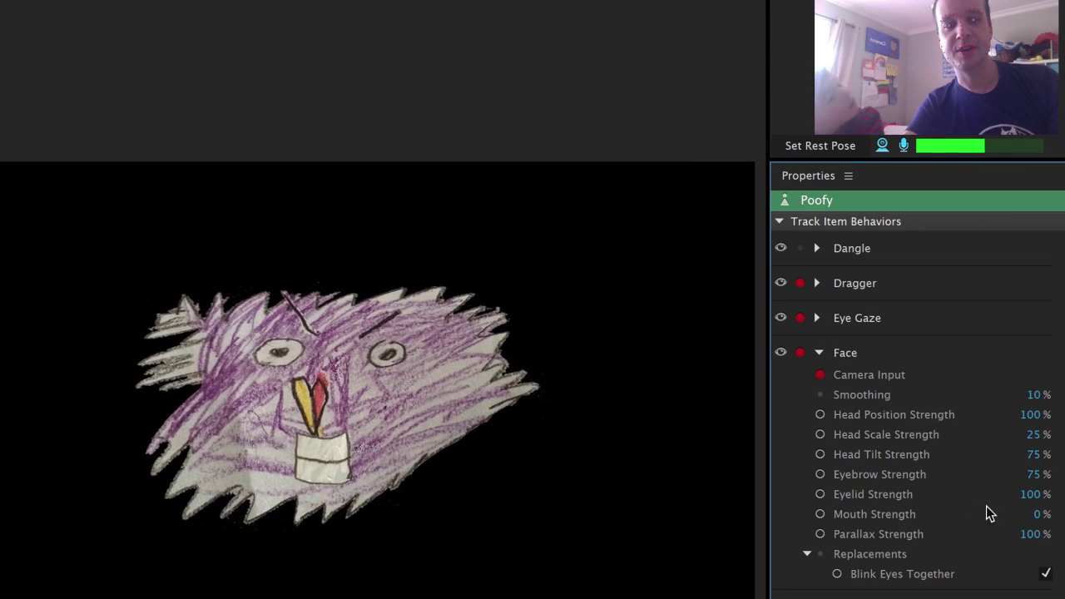
left_click_drag(1036, 496, 873, 494)
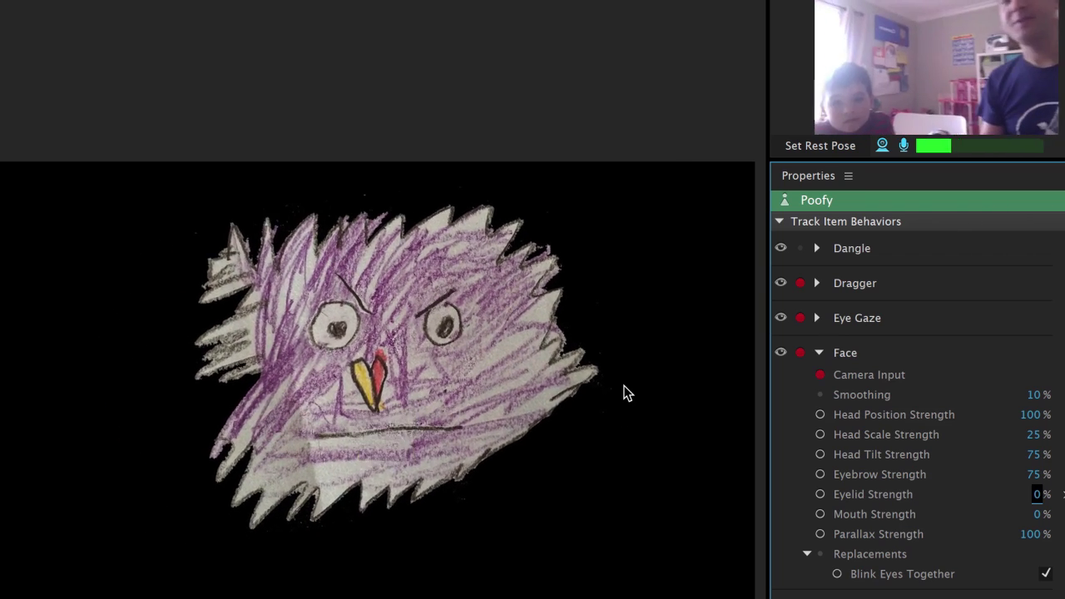
left_click(816, 155)
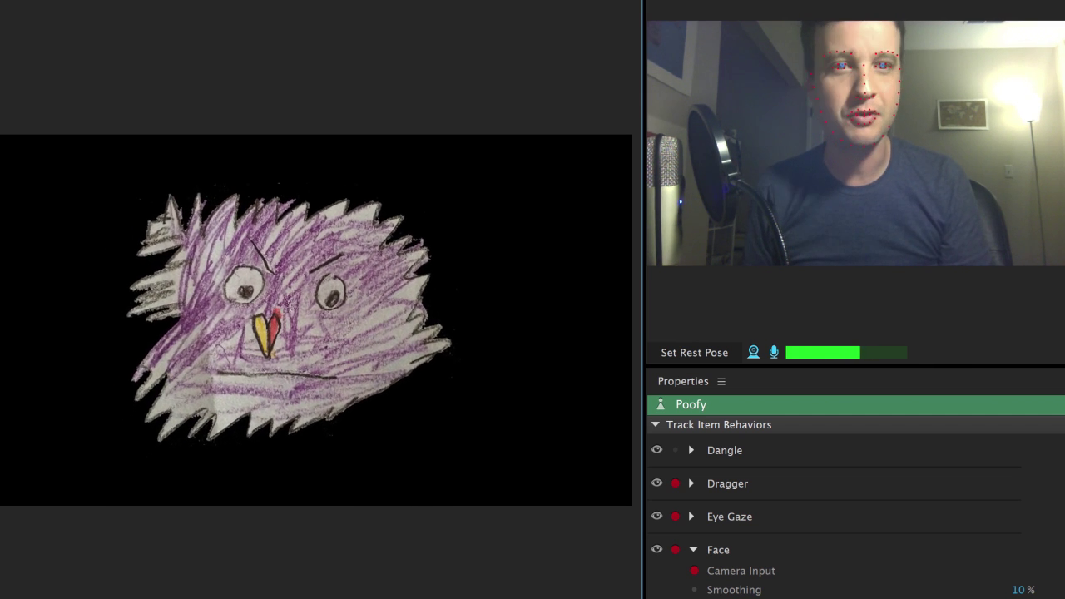
key("1")
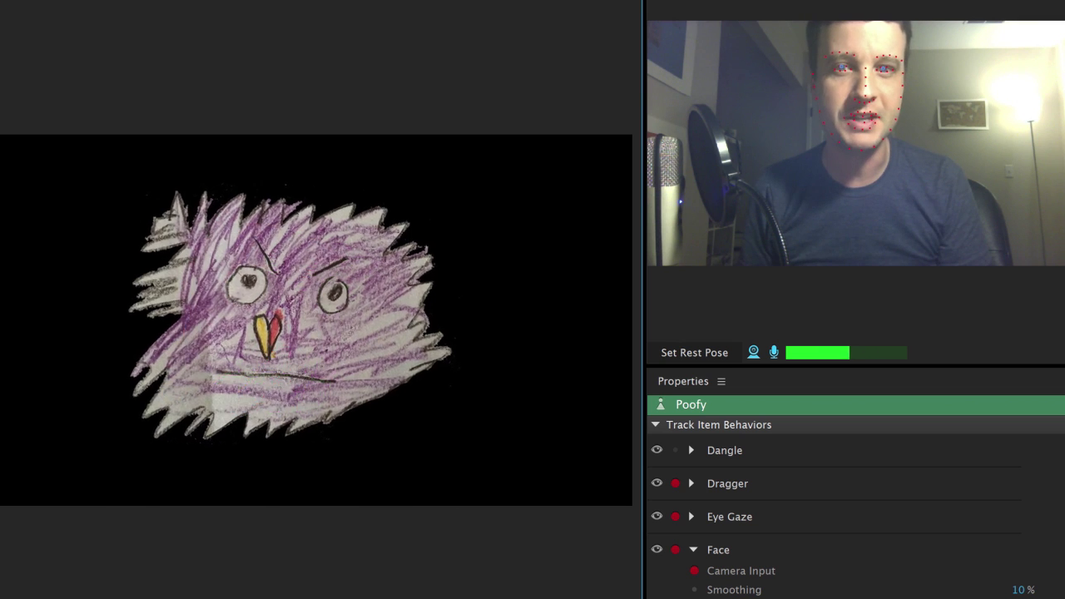
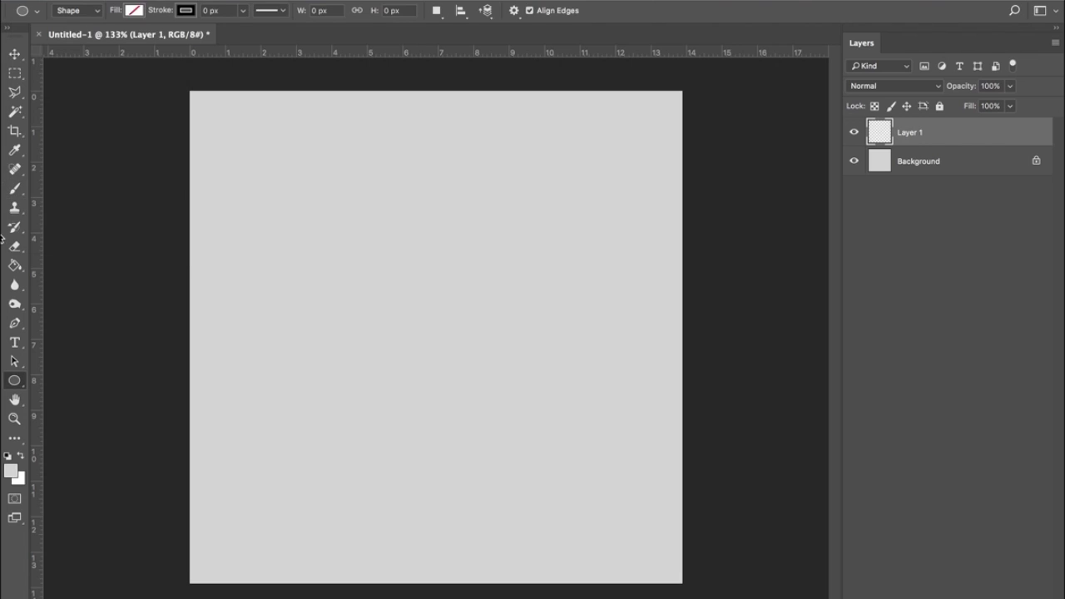
Step: In Photoshop, set up a hard 5 px brush with the default black foreground colour
left_click(19, 189)
left_click(78, 13)
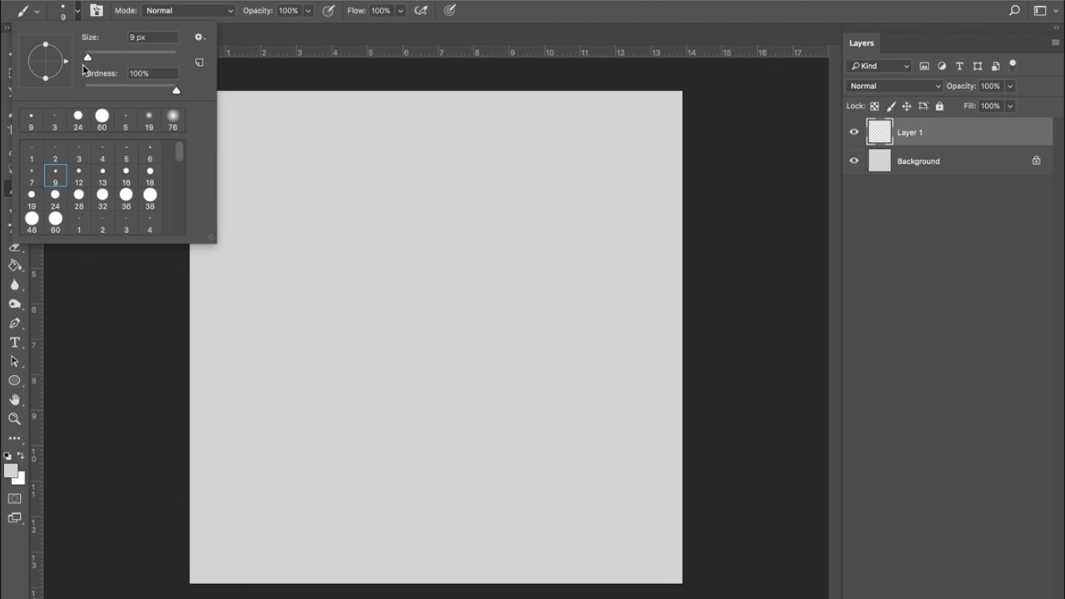
left_click(126, 158)
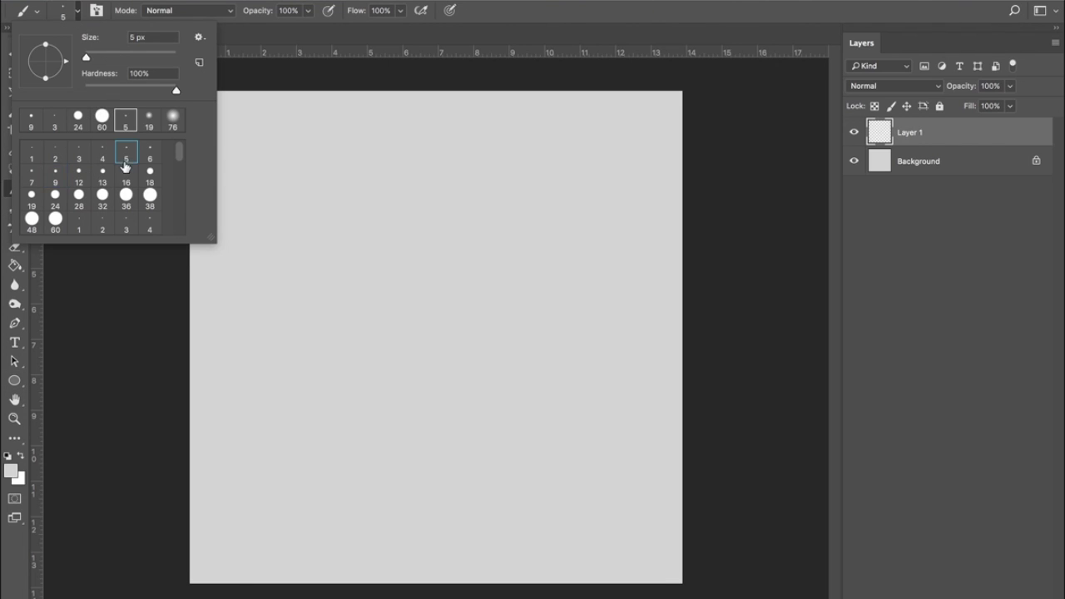
left_click(8, 457)
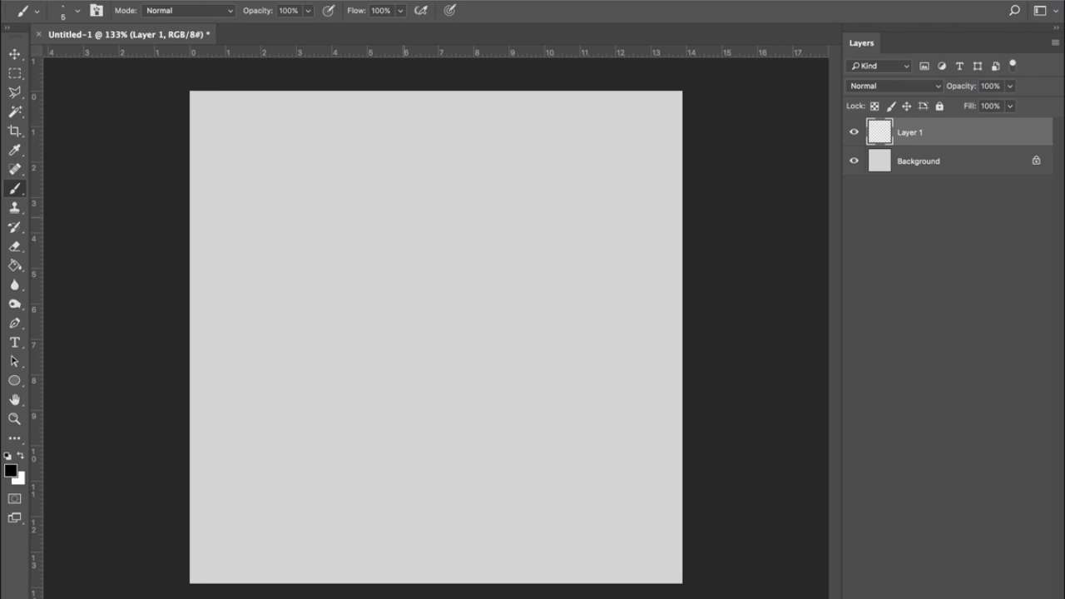
Step: Sketch a bird's rough round head on Layer 1, with tuft feathers, two eyes and an open beak
mouse_move(423, 171)
left_mouse_down()
mouse_move(381, 178)
mouse_move(416, 171)
mouse_move(505, 246)
mouse_move(470, 285)
mouse_move(416, 193)
mouse_move(466, 136)
mouse_move(504, 155)
left_mouse_up()
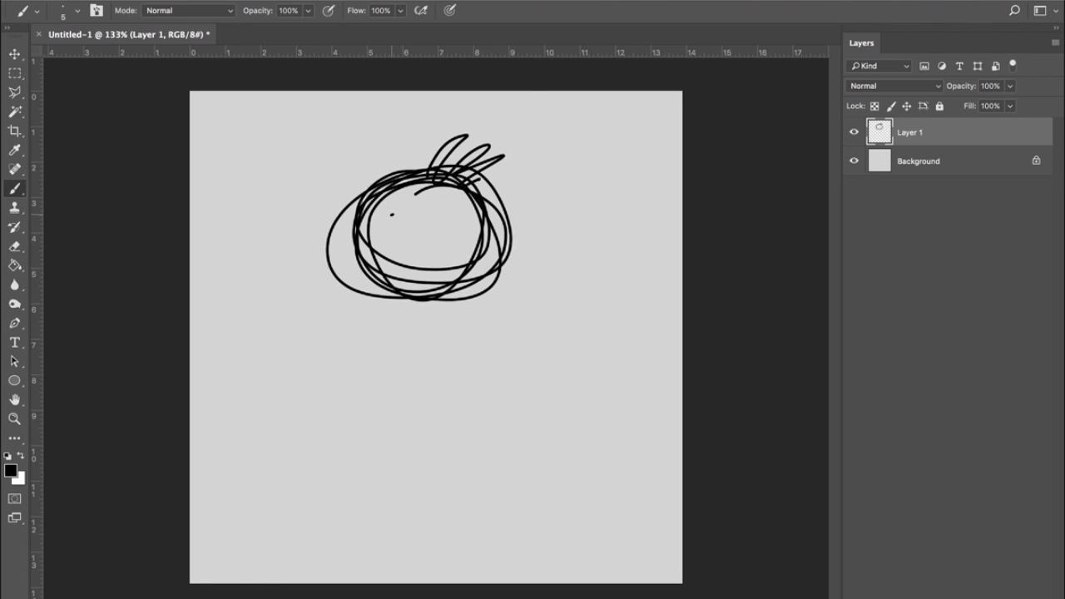
left_click_drag(392, 215, 397, 208)
mouse_move(462, 210)
left_mouse_down()
mouse_move(459, 221)
mouse_move(464, 211)
left_mouse_up()
mouse_move(379, 257)
left_mouse_down()
mouse_move(461, 264)
mouse_move(440, 241)
mouse_move(427, 287)
mouse_move(458, 266)
left_mouse_up()
Step: Sketch the bird's oval body below the head, with a feathered wing spreading down on each side
mouse_move(411, 301)
left_mouse_down()
mouse_move(483, 372)
mouse_move(399, 333)
mouse_move(321, 424)
mouse_move(548, 358)
mouse_move(566, 420)
left_mouse_up()
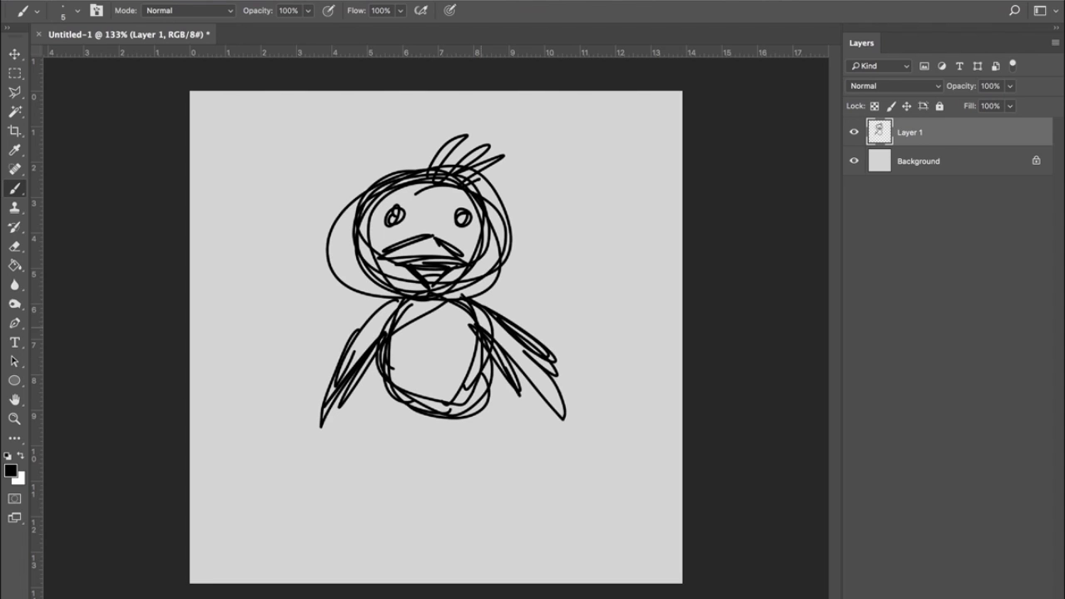
left_click_drag(479, 323, 572, 429)
left_click_drag(389, 302, 301, 416)
left_click_drag(379, 358, 298, 434)
left_click_drag(379, 381, 486, 414)
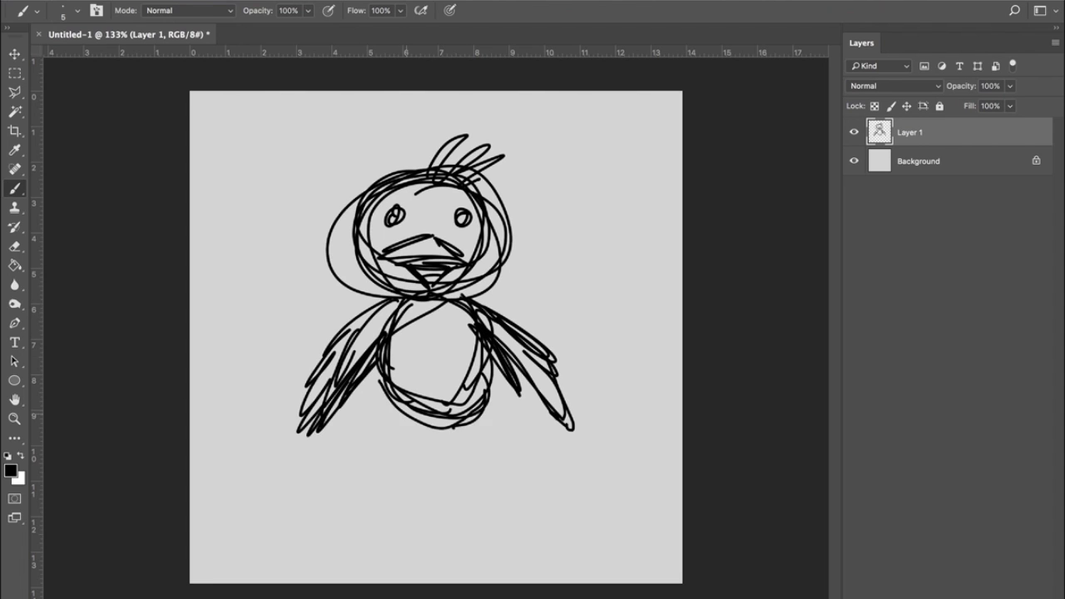
Step: Sketch two legs with three-toed feet under the body, and scribble in the pupil of one eye
mouse_move(406, 409)
left_mouse_down()
mouse_move(413, 479)
mouse_move(438, 503)
left_mouse_up()
mouse_move(467, 417)
left_mouse_down()
mouse_move(476, 477)
mouse_move(462, 518)
left_mouse_up()
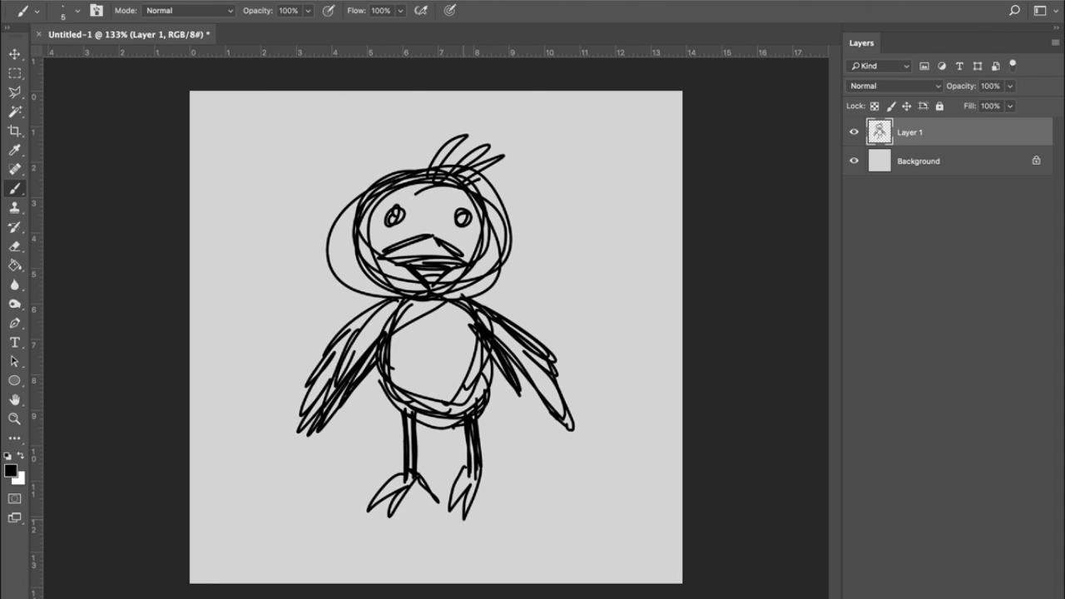
left_click_drag(472, 476, 521, 510)
left_click_drag(397, 212, 389, 224)
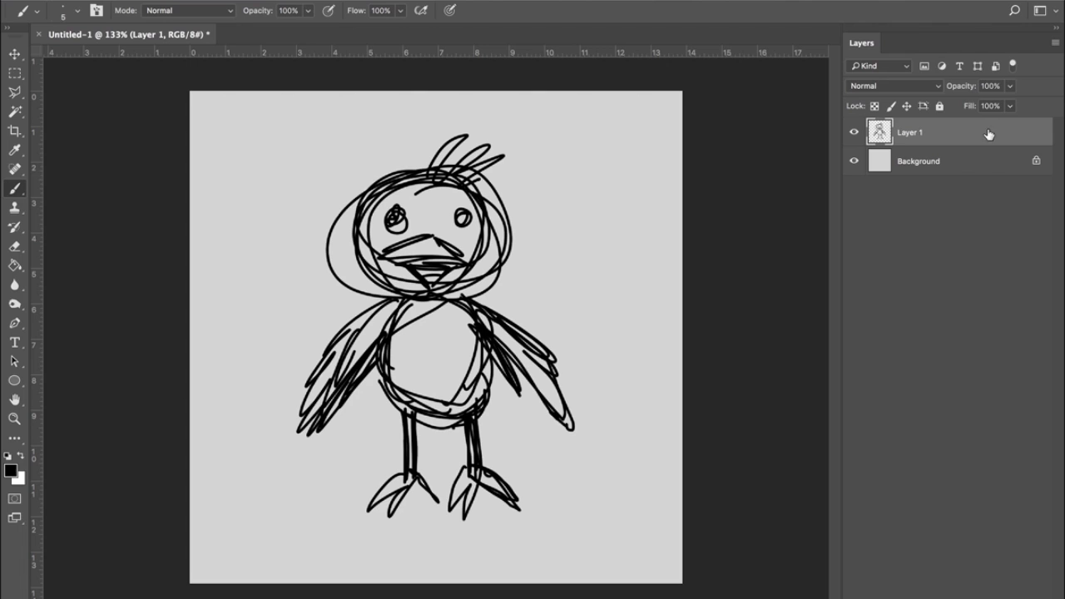
Step: Fade the bird sketch on Layer 1 to 15% opacity
left_click(1010, 86)
left_click(953, 103)
left_click_drag(954, 110, 995, 107)
left_click(1010, 86)
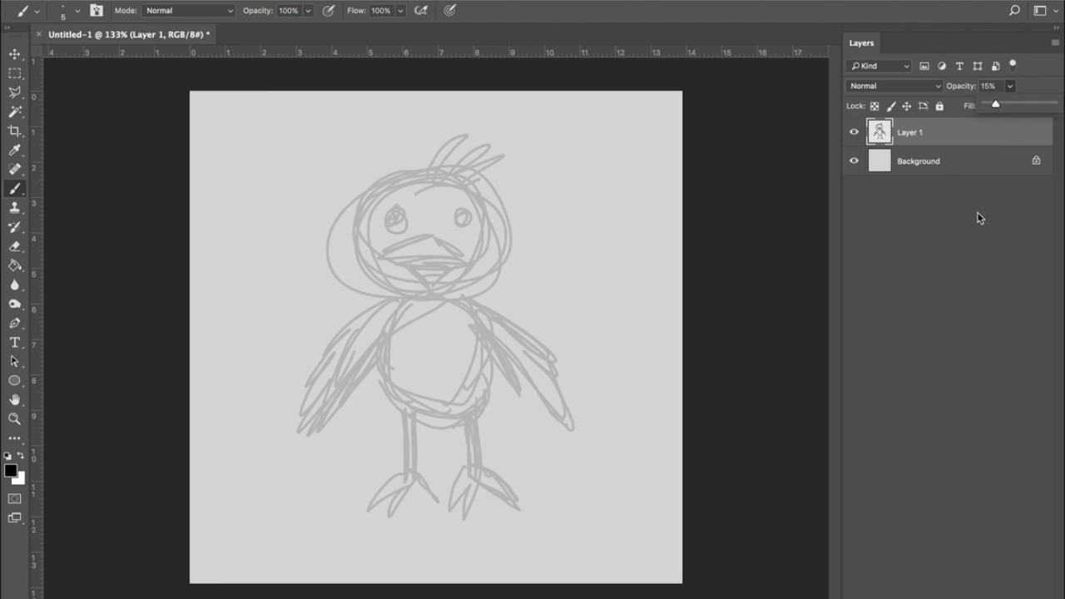
Step: Add a new empty layer above the faded bird sketch
key("ctrl+shift+alt+n")
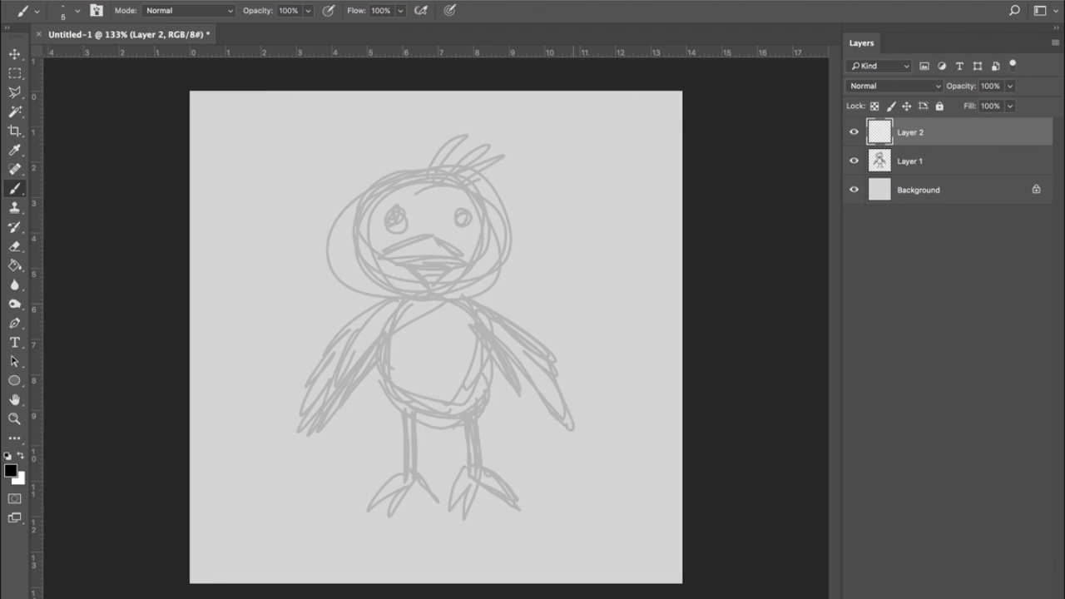
key("ctrl+plus")
key("ctrl+plus")
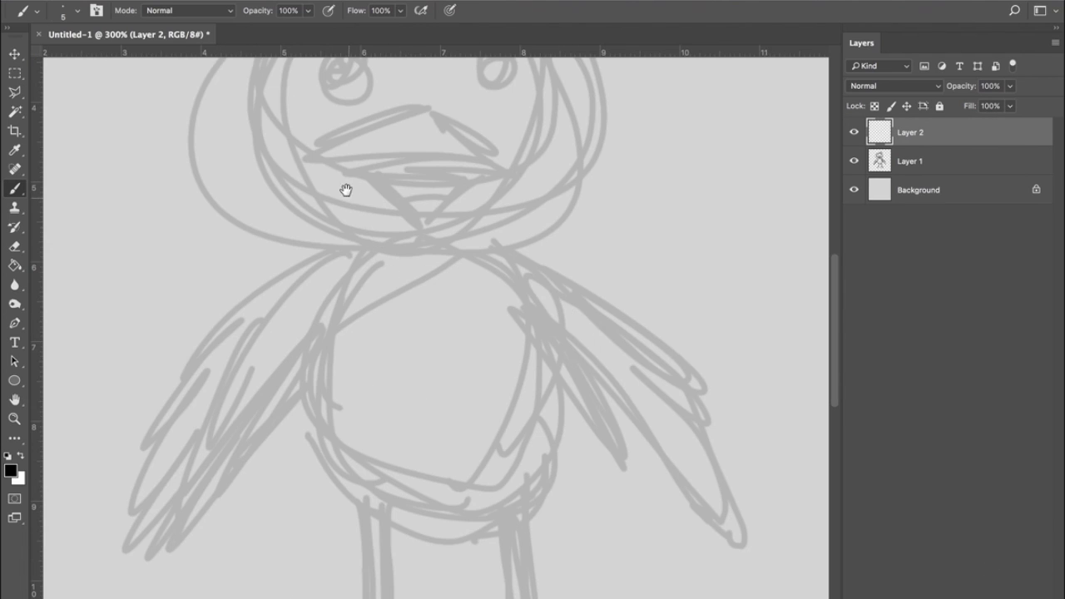
Step: Trace the bird's head outline over the faded sketch in black, including the spiky feather tuft on top
left_click_drag(345, 188, 258, 360)
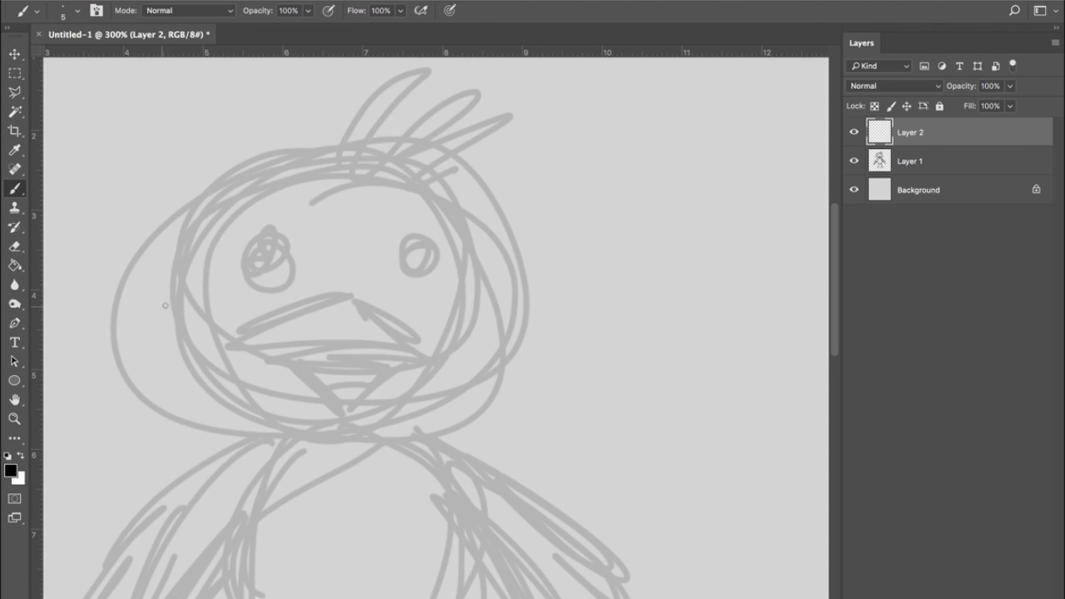
mouse_move(184, 318)
left_mouse_down()
mouse_move(185, 264)
mouse_move(206, 226)
mouse_move(259, 187)
mouse_move(333, 159)
left_mouse_up()
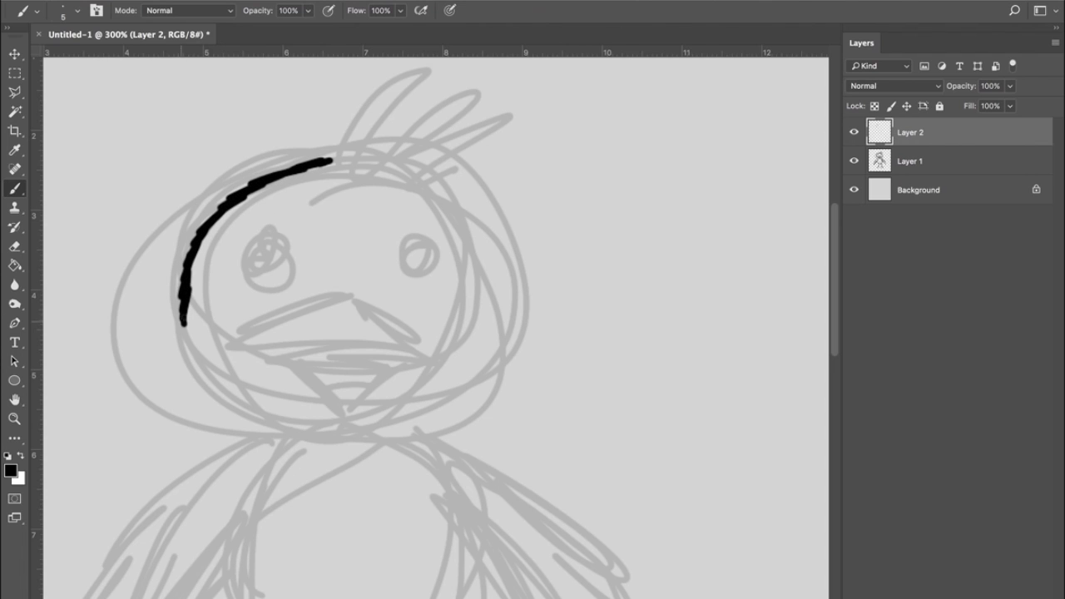
mouse_move(184, 321)
left_mouse_down()
mouse_move(221, 391)
mouse_move(268, 425)
mouse_move(423, 430)
mouse_move(476, 398)
mouse_move(501, 364)
mouse_move(518, 337)
mouse_move(521, 290)
left_mouse_up()
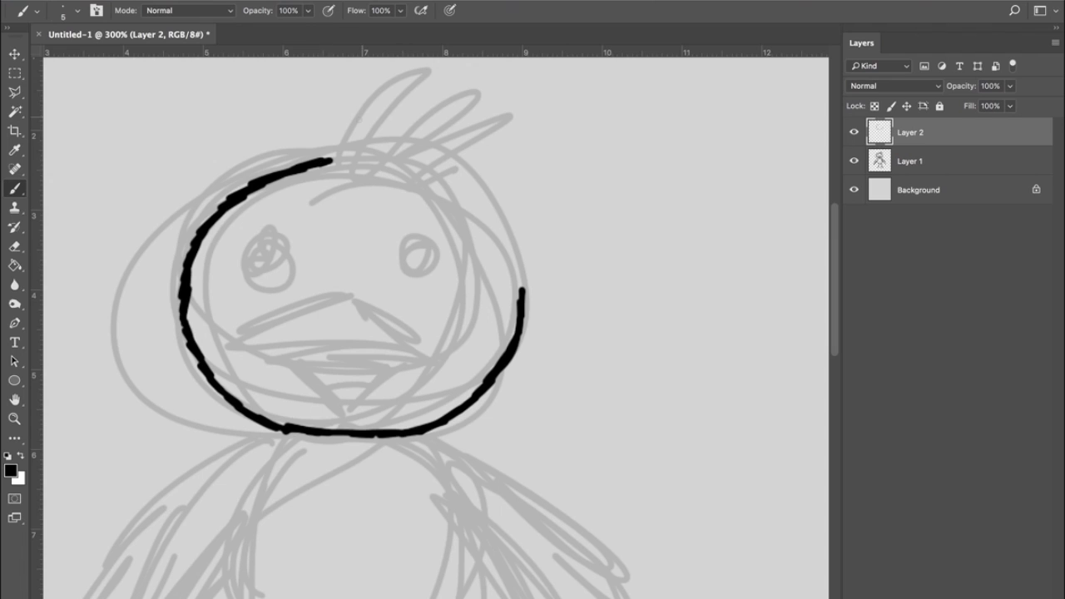
mouse_move(331, 163)
left_mouse_down()
mouse_move(365, 108)
mouse_move(420, 76)
mouse_move(359, 159)
mouse_move(435, 111)
mouse_move(387, 179)
mouse_move(500, 107)
mouse_move(424, 181)
mouse_move(488, 206)
mouse_move(527, 260)
mouse_move(521, 293)
left_mouse_up()
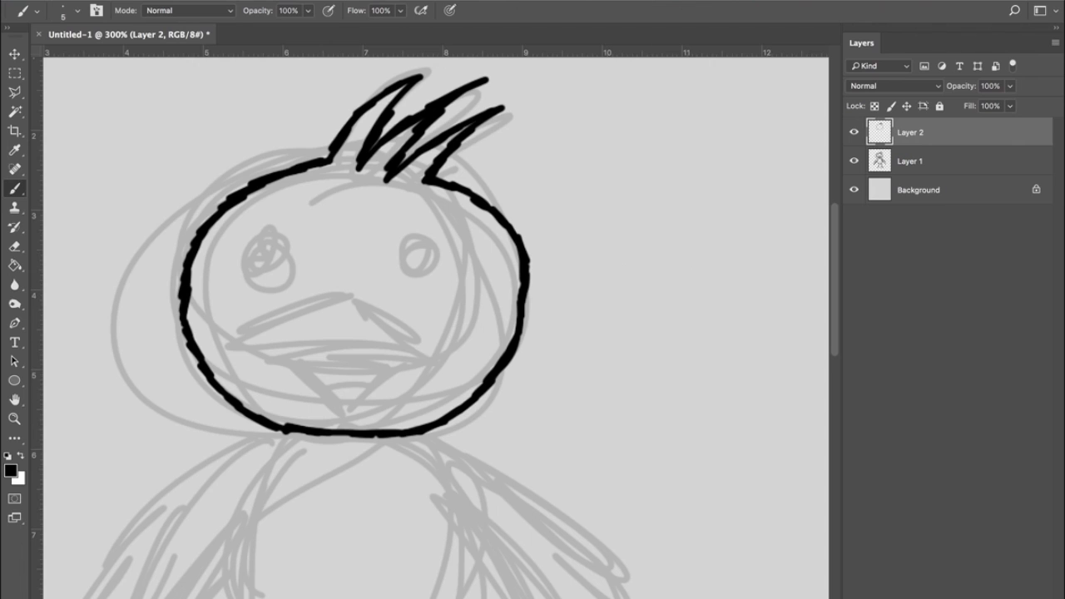
Step: Create a group named eye with a new layer inside it, and ink the bird's left-hand eye on that layer
key("ctrl+shift+alt+n")
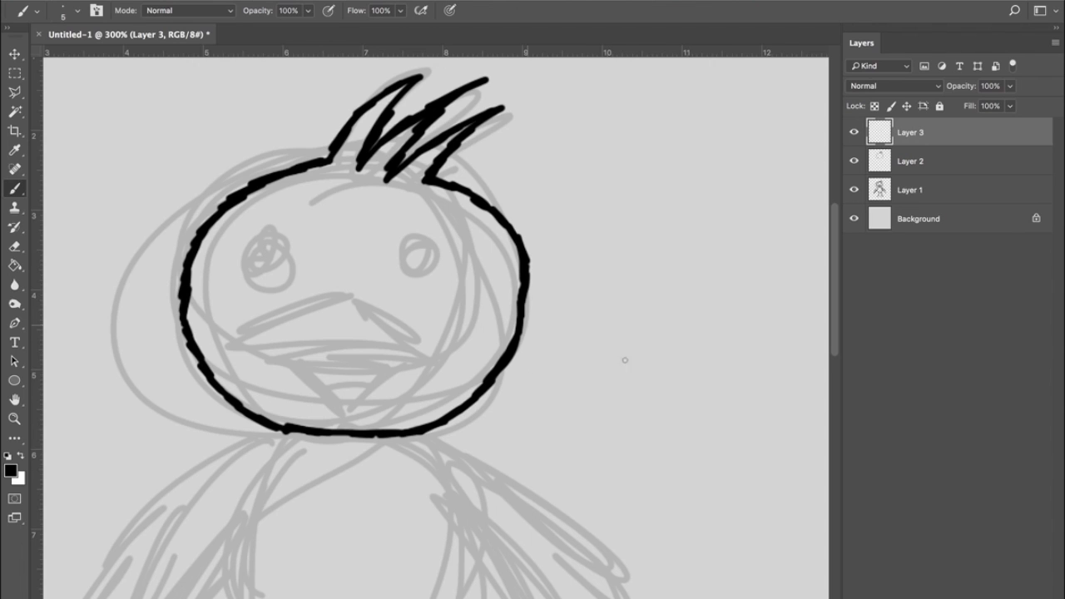
key("ctrl+g")
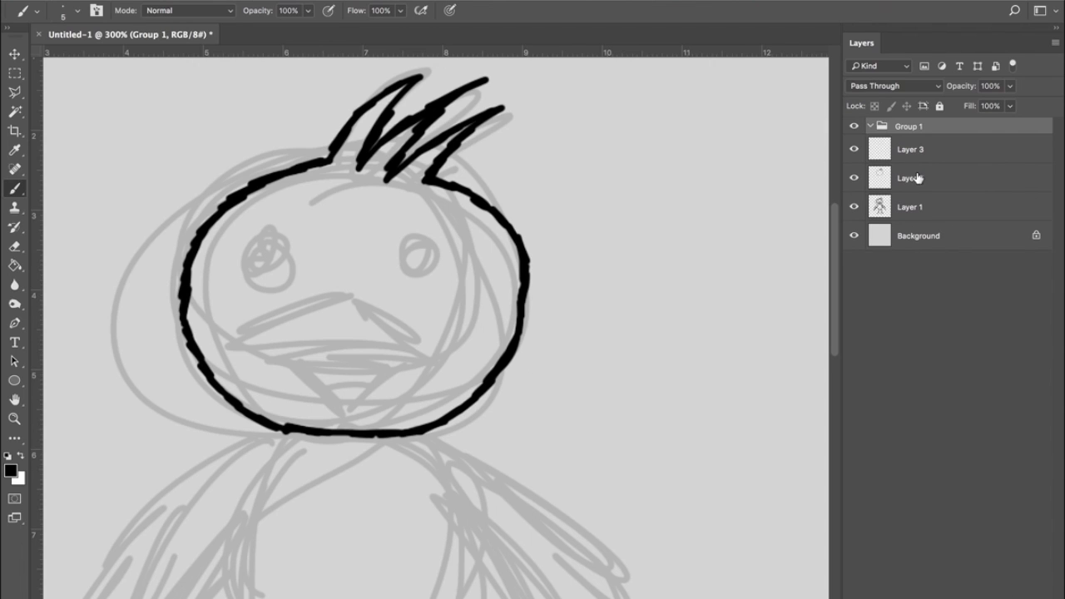
double_click(907, 126)
type("eye")
key("Return")
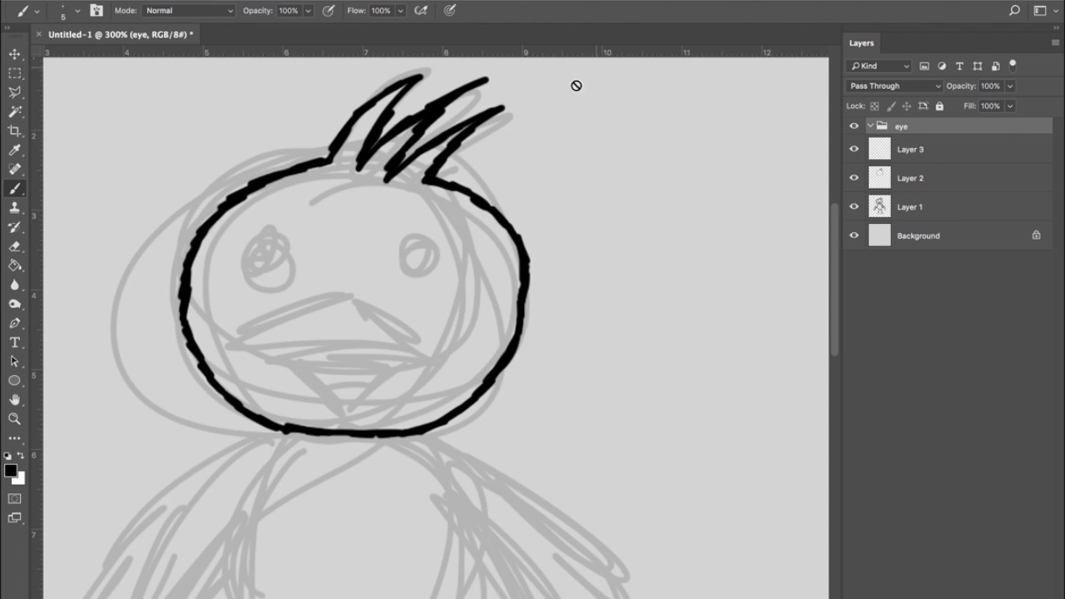
left_click_drag(947, 163, 937, 143)
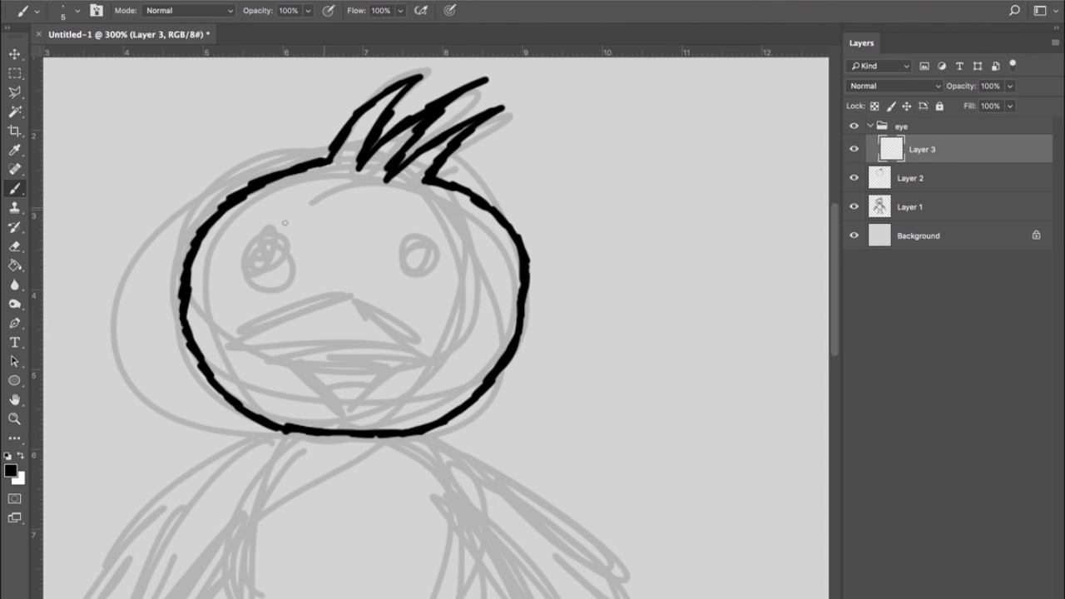
mouse_move(267, 257)
left_mouse_down()
mouse_move(278, 275)
mouse_move(263, 262)
left_mouse_up()
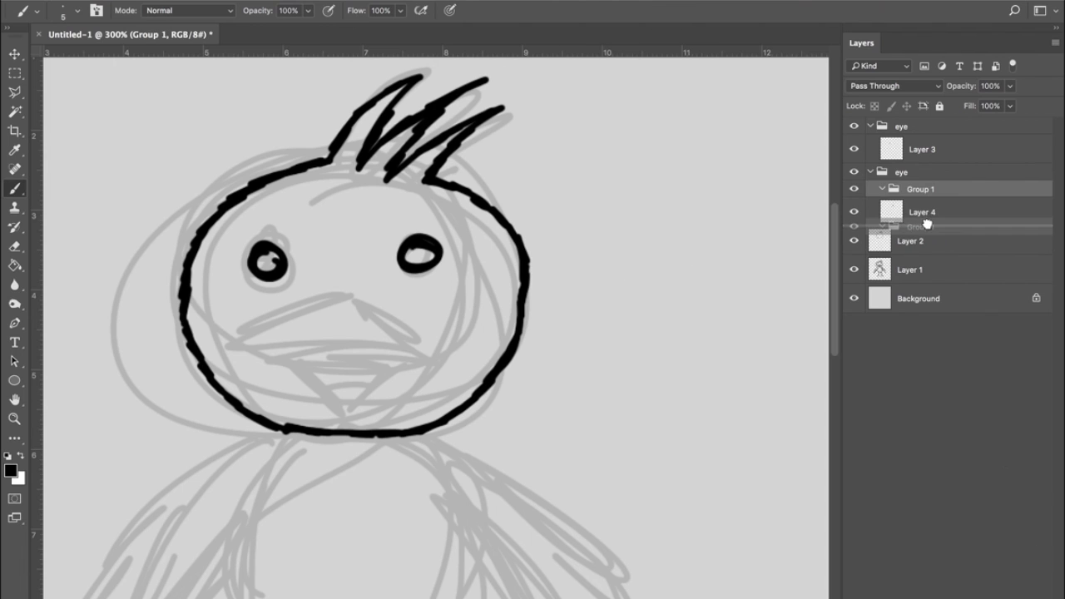
Step: Move Group 1 out of the eye group, and trace the triangular upper beak on a new layer inside it
left_click_drag(927, 226, 924, 241)
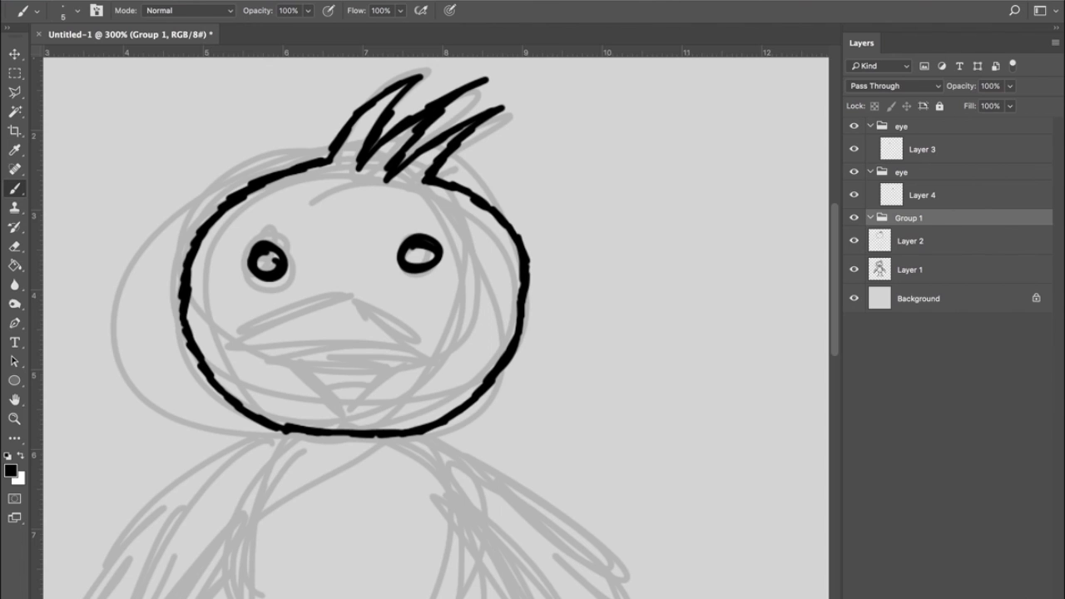
left_click(997, 592)
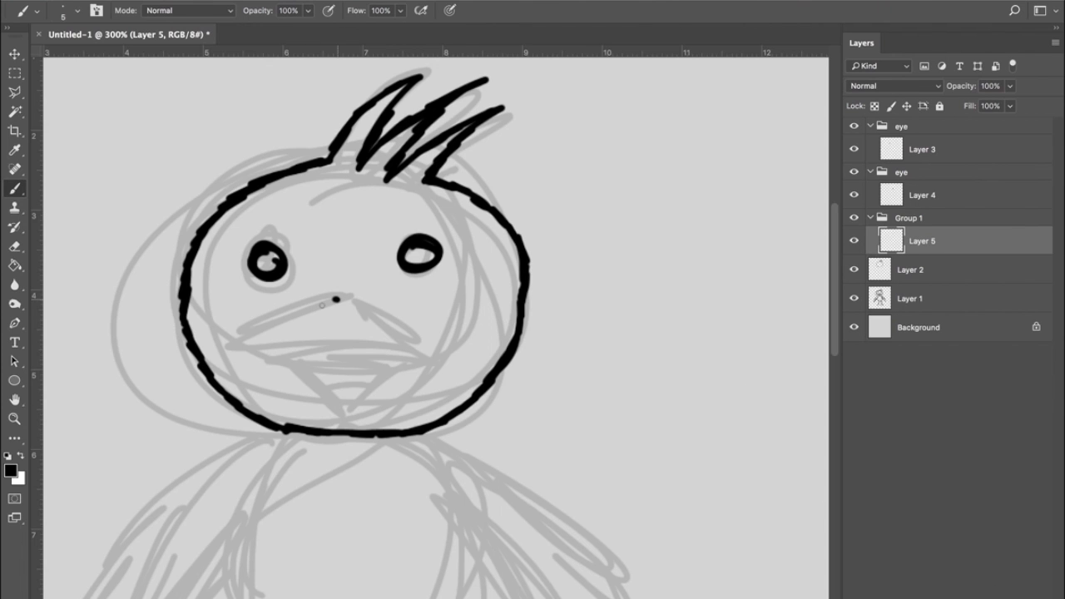
left_click_drag(336, 299, 255, 343)
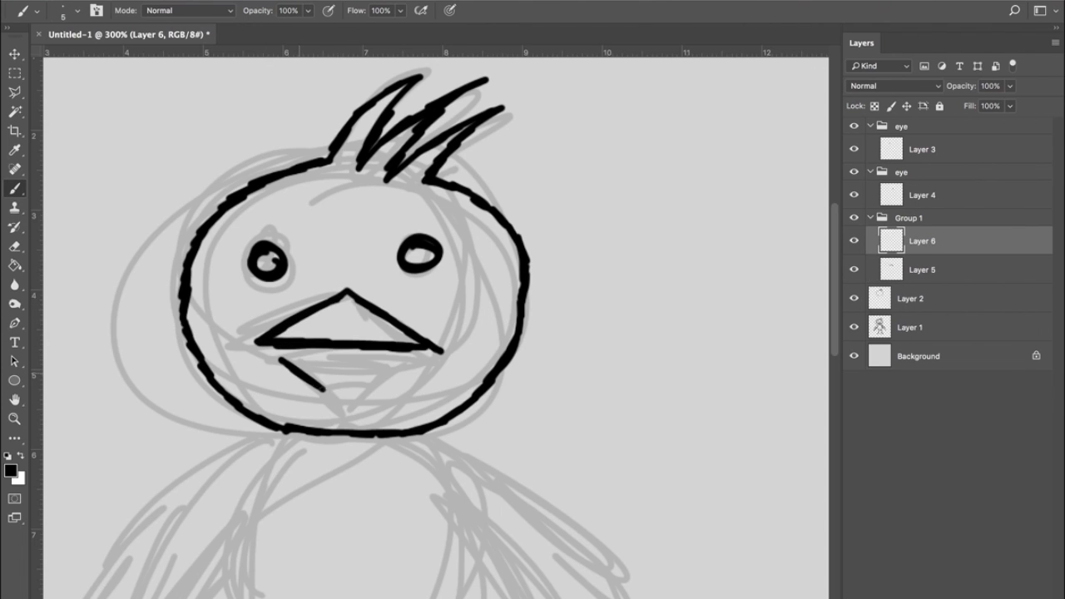
Step: Trace the triangular lower beak on its own layer, and shift it up against the upper beak
mouse_move(281, 359)
left_mouse_down()
mouse_move(345, 407)
mouse_move(408, 363)
left_mouse_up()
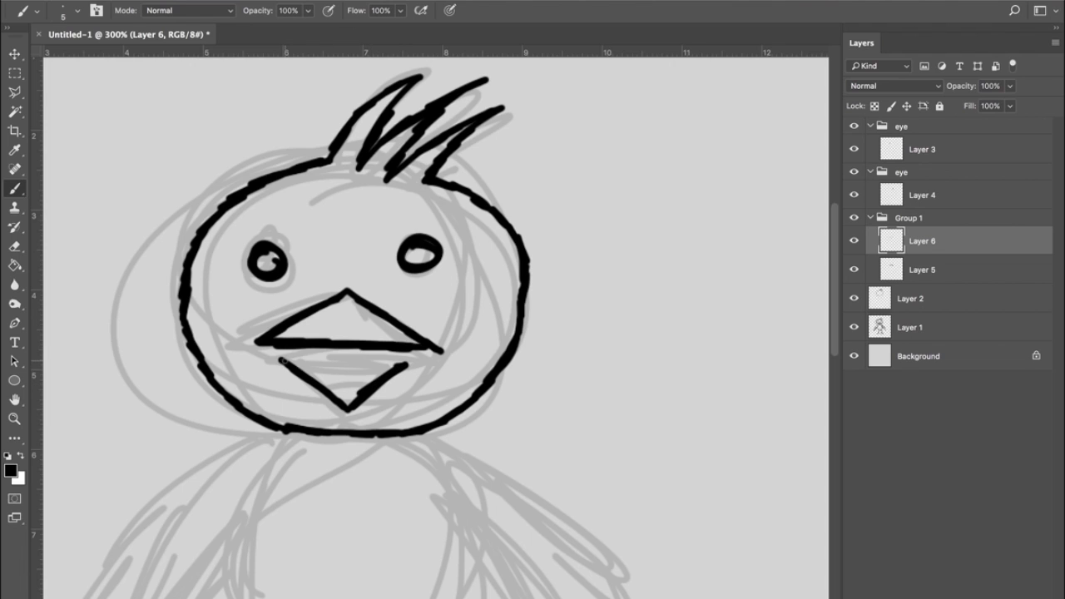
left_click_drag(281, 361, 413, 363)
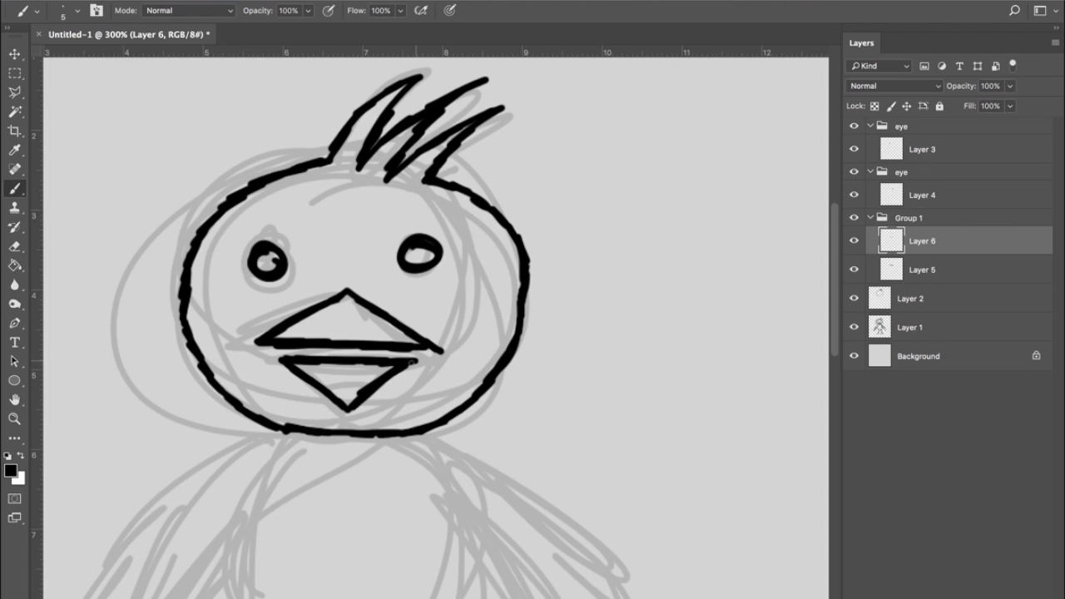
key("v")
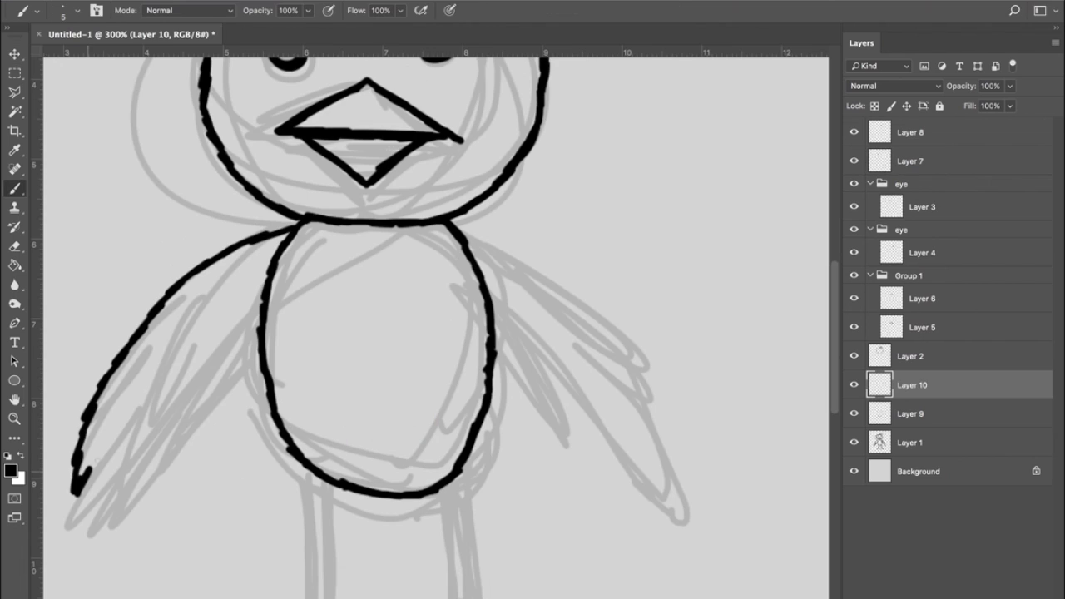
Step: Finish tracing the left-hand wing with feather tips and a shoulder dot, and move its layer beneath the body's layer
mouse_move(77, 490)
left_mouse_down()
mouse_move(142, 405)
mouse_move(83, 483)
mouse_move(84, 528)
left_mouse_up()
mouse_move(87, 524)
left_mouse_down()
mouse_move(111, 476)
mouse_move(163, 422)
mouse_move(108, 528)
mouse_move(133, 484)
mouse_move(314, 290)
mouse_move(320, 247)
mouse_move(291, 228)
mouse_move(318, 277)
left_mouse_up()
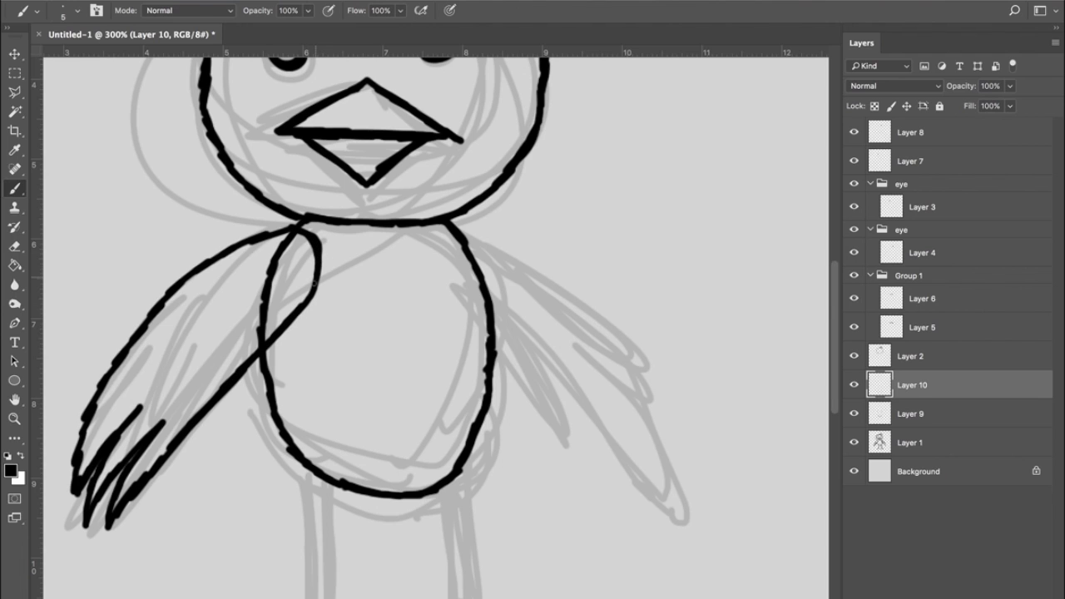
left_click(295, 264)
left_click_drag(913, 397, 894, 404)
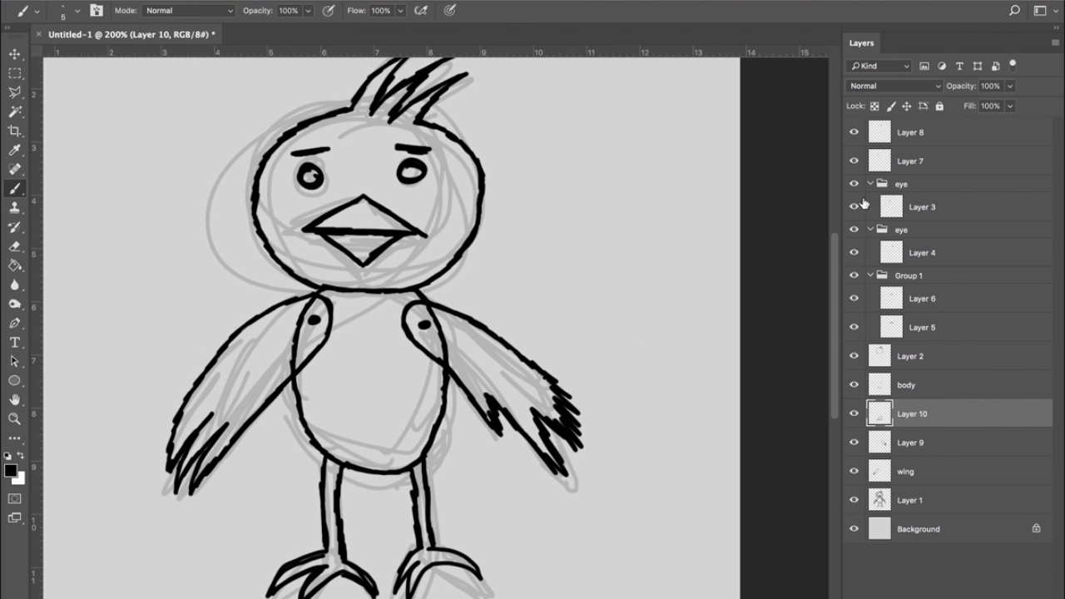
Step: Hide the rough bird sketch on Layer 1
left_click(854, 500)
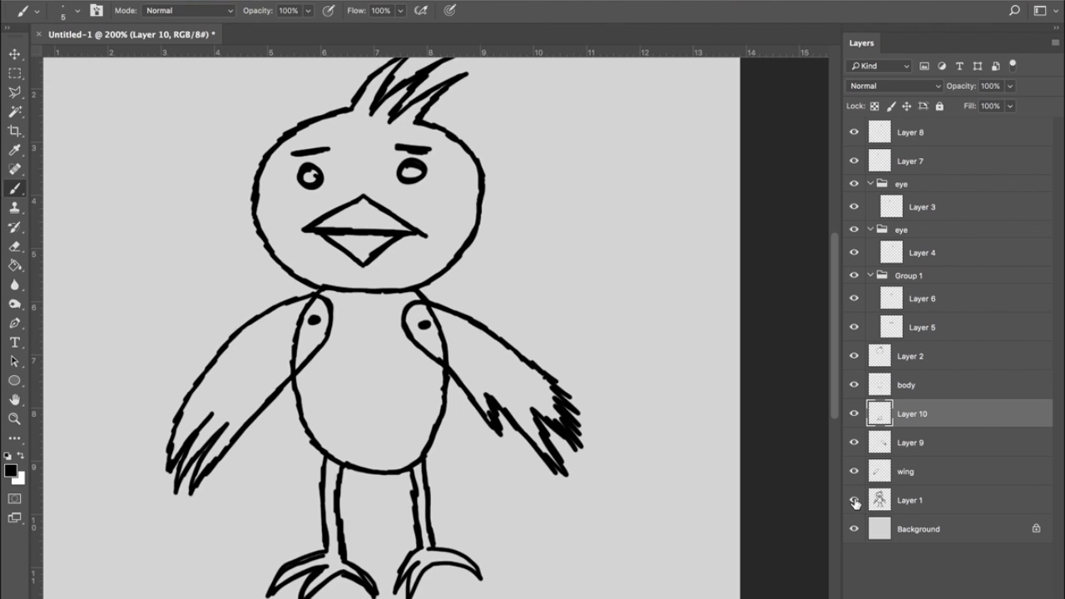
left_click(853, 500)
left_click(853, 502)
Step: Select all head layers from Layer 8 down to Layer 2, and scale the head down slightly with Free Transform
left_click(890, 141)
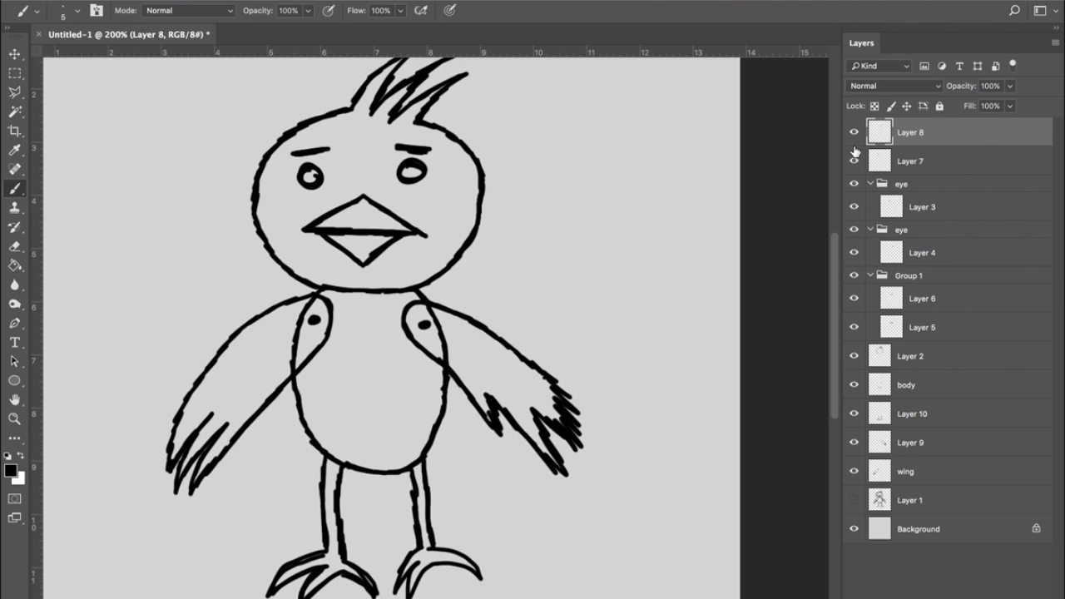
left_click(856, 137)
left_click(857, 139)
left_click(853, 356)
left_click(913, 360, "shift")
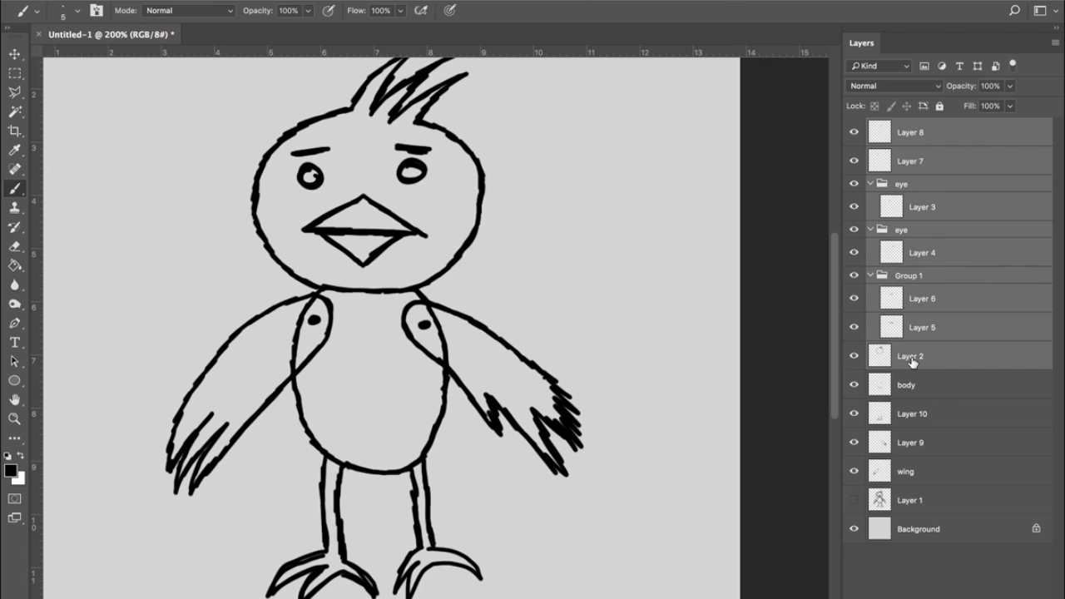
key("ctrl+t")
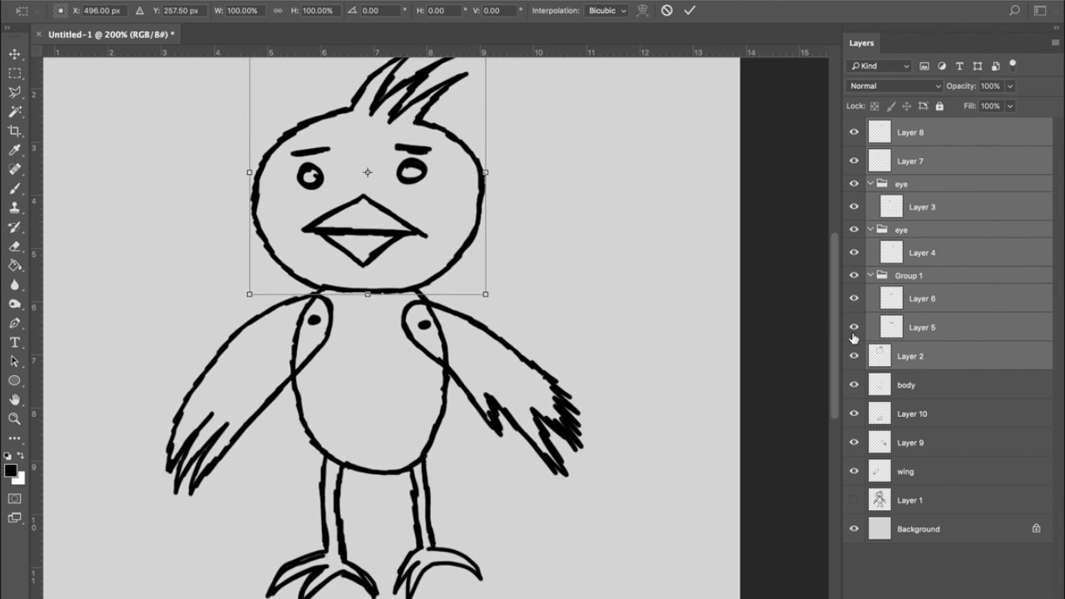
mouse_move(485, 172)
left_mouse_down()
mouse_move(471, 175)
mouse_move(444, 232)
left_mouse_up()
key("Return")
key("b")
left_click(14, 53)
scroll(451, 236, "up", 2)
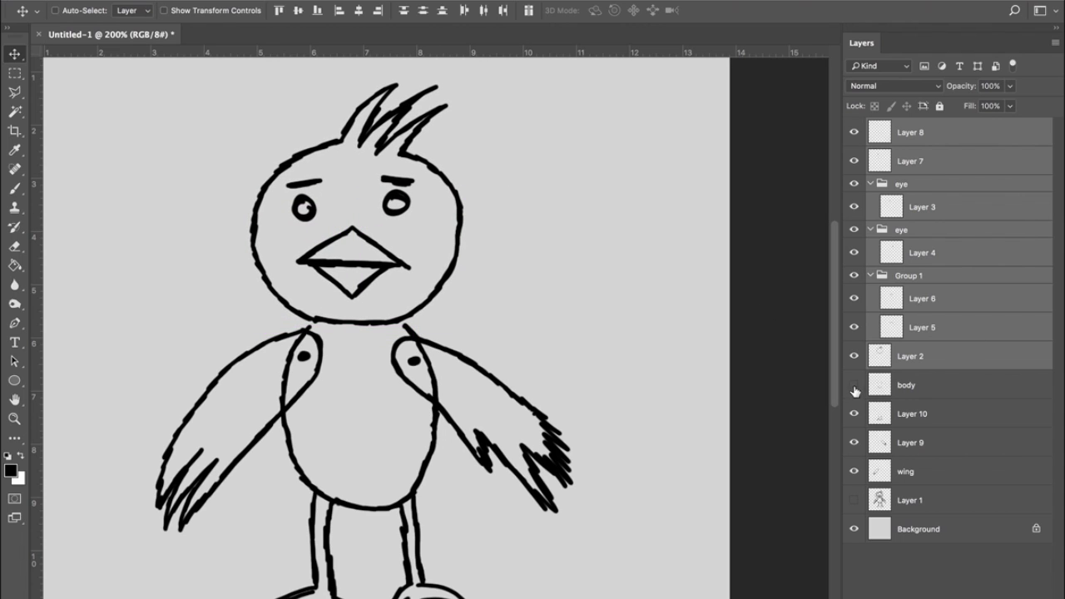
Step: Close the top of the body outline with a curved brush stroke overlapping the chin, on the body layer
left_click(923, 391)
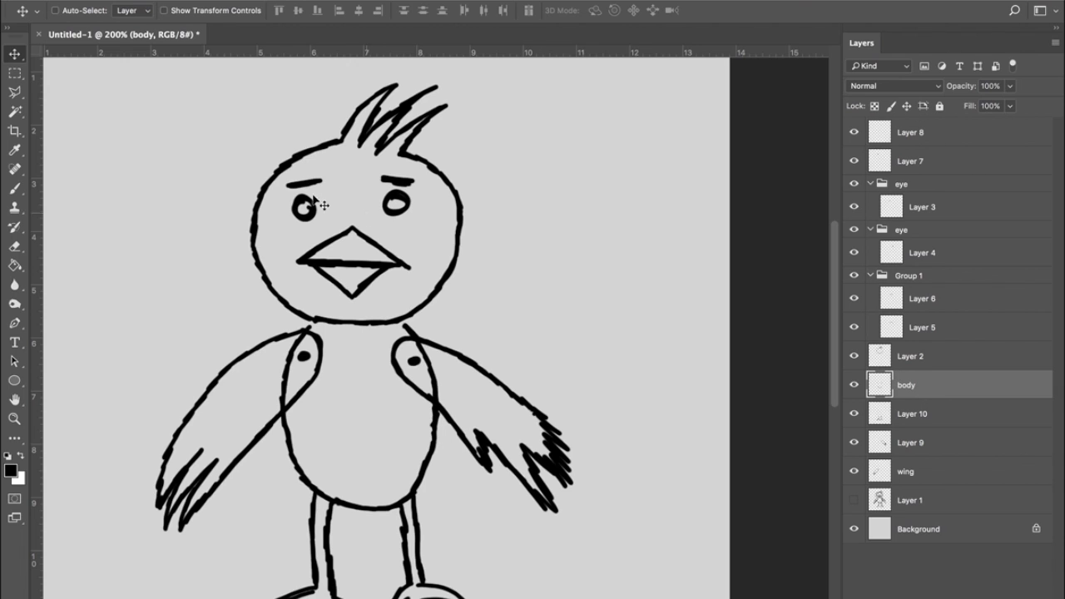
left_click(14, 188)
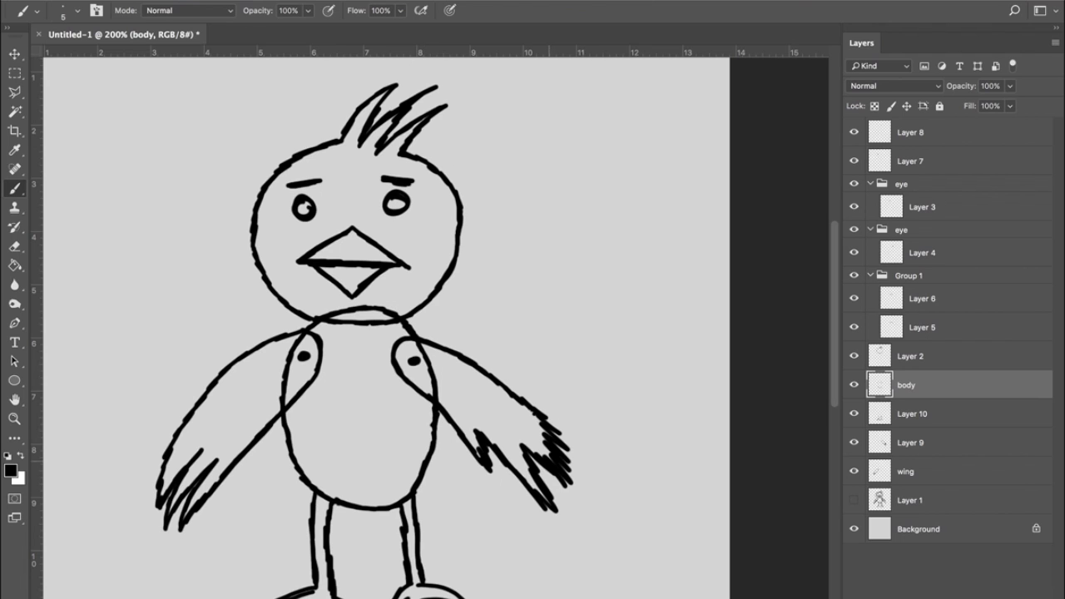
scroll(383, 325, "down", 2)
left_click(853, 500)
left_click(852, 500)
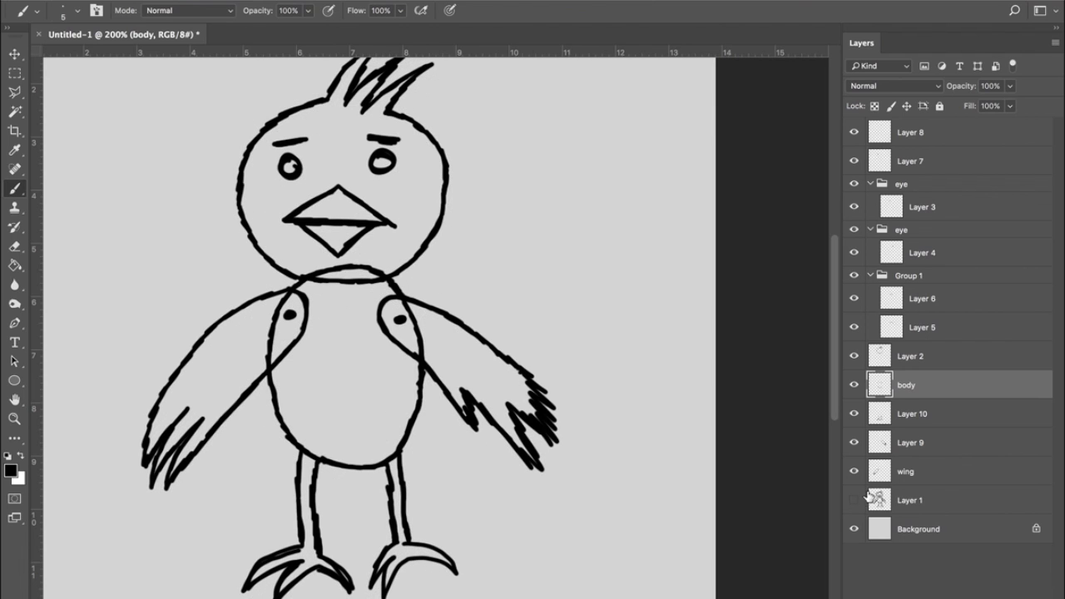
Step: Add a new empty layer directly beneath the body layer, above Layer 10
left_click(915, 479)
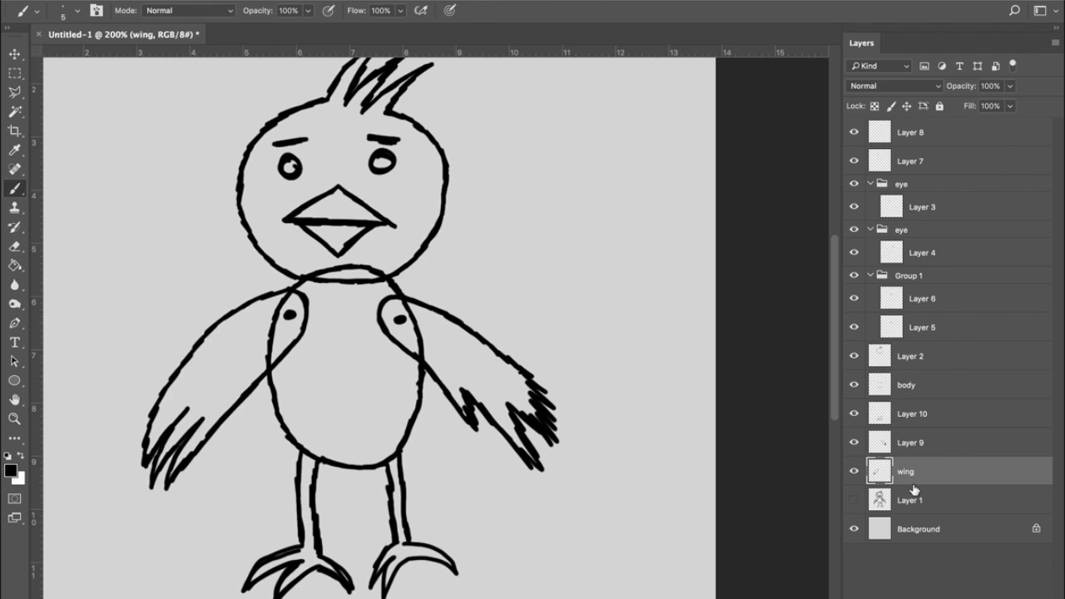
left_click(917, 424)
left_click(853, 387)
left_click(852, 388)
left_click(907, 386)
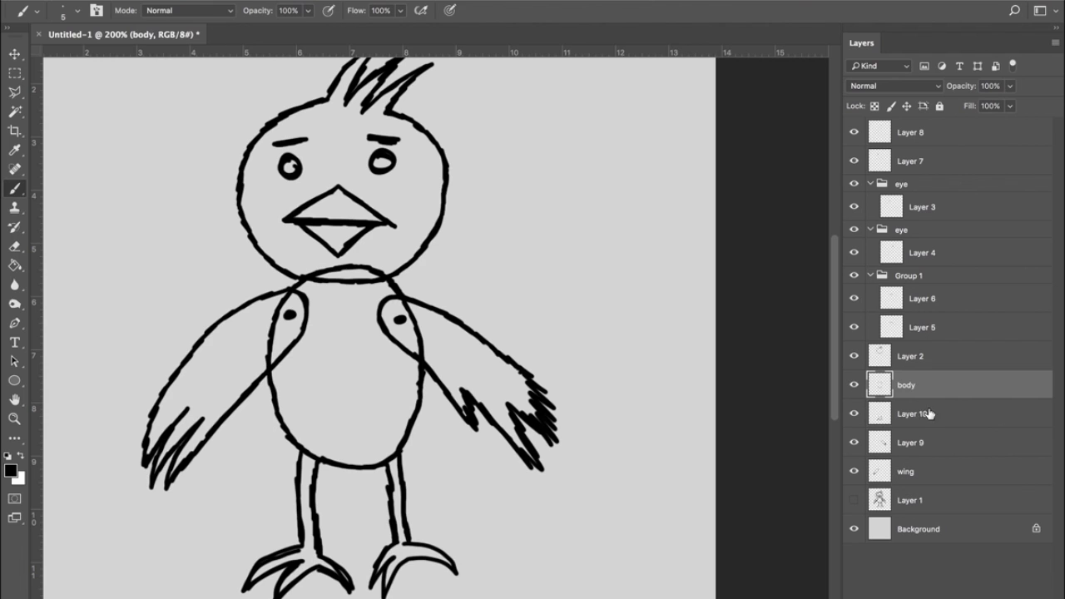
left_click(931, 414)
key("ctrl+shift+alt+n")
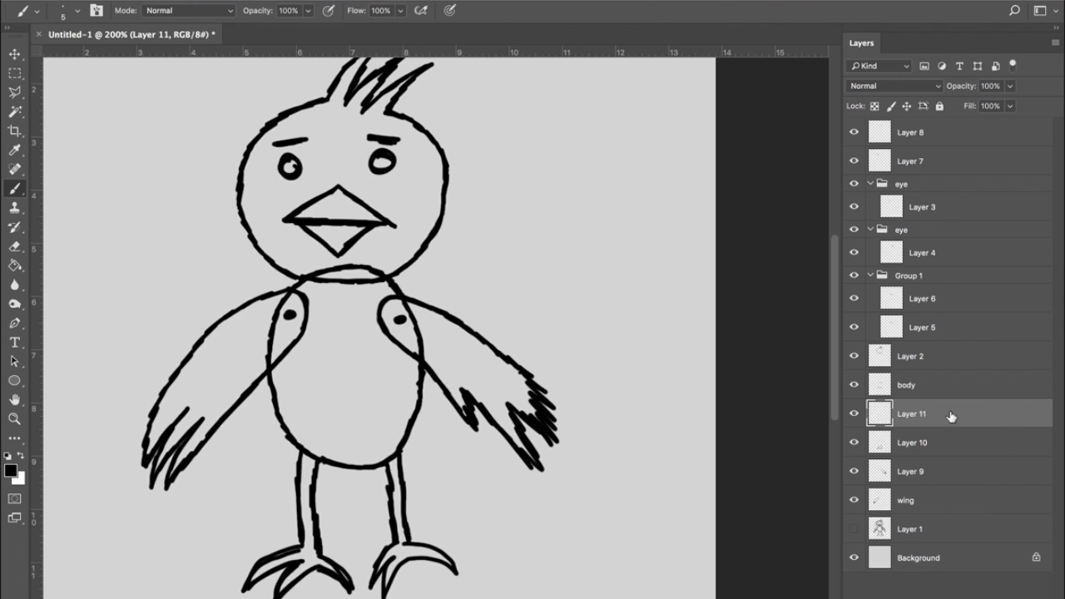
Step: Set the foreground colour to the blue 5a98cc
left_click(11, 470)
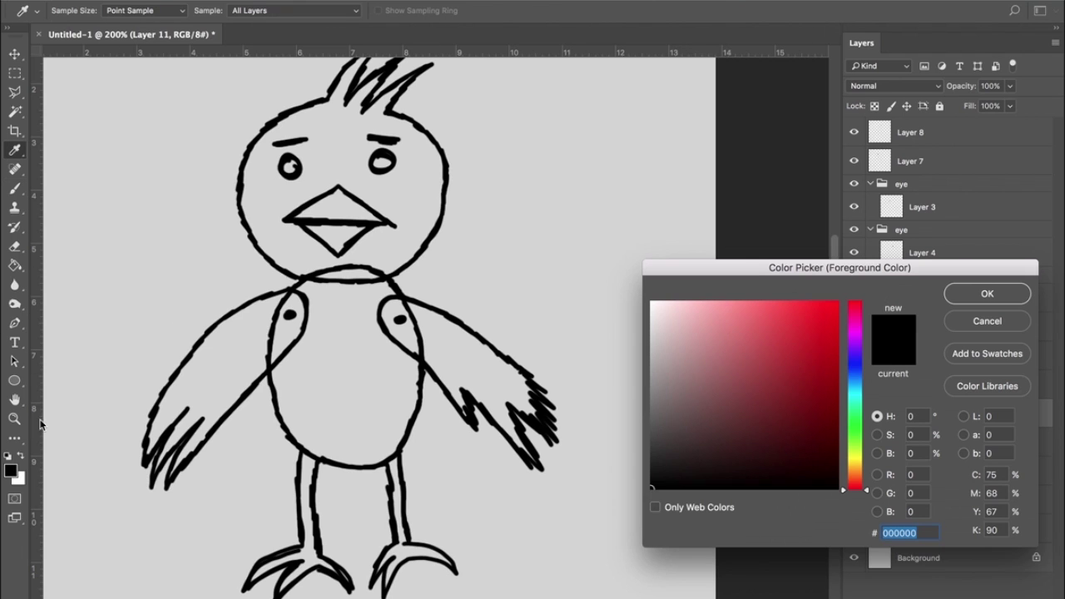
left_click_drag(864, 397, 861, 381)
left_click(757, 339)
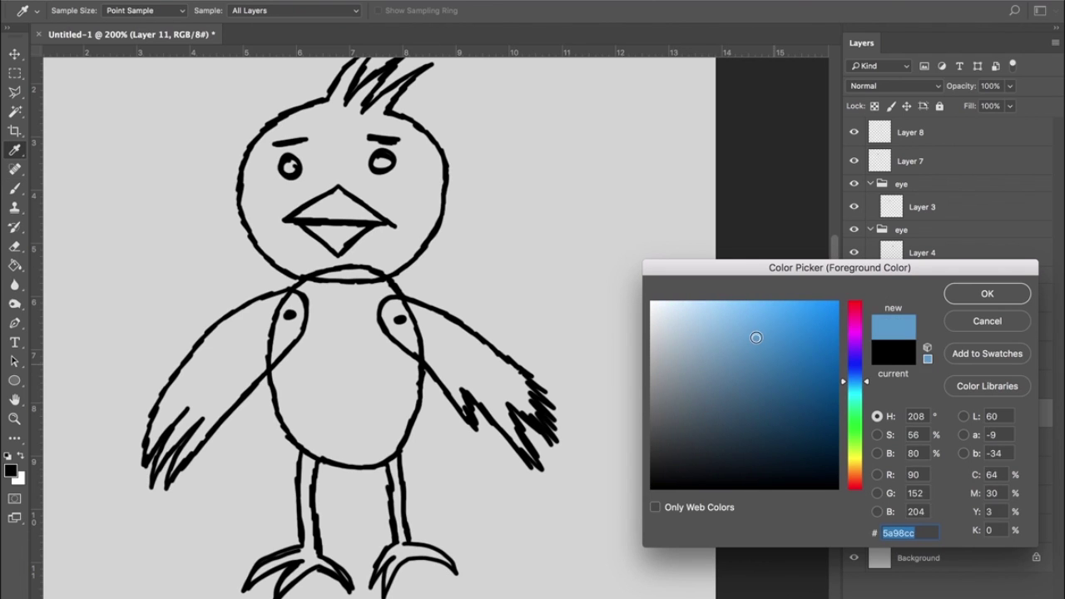
left_click(987, 293)
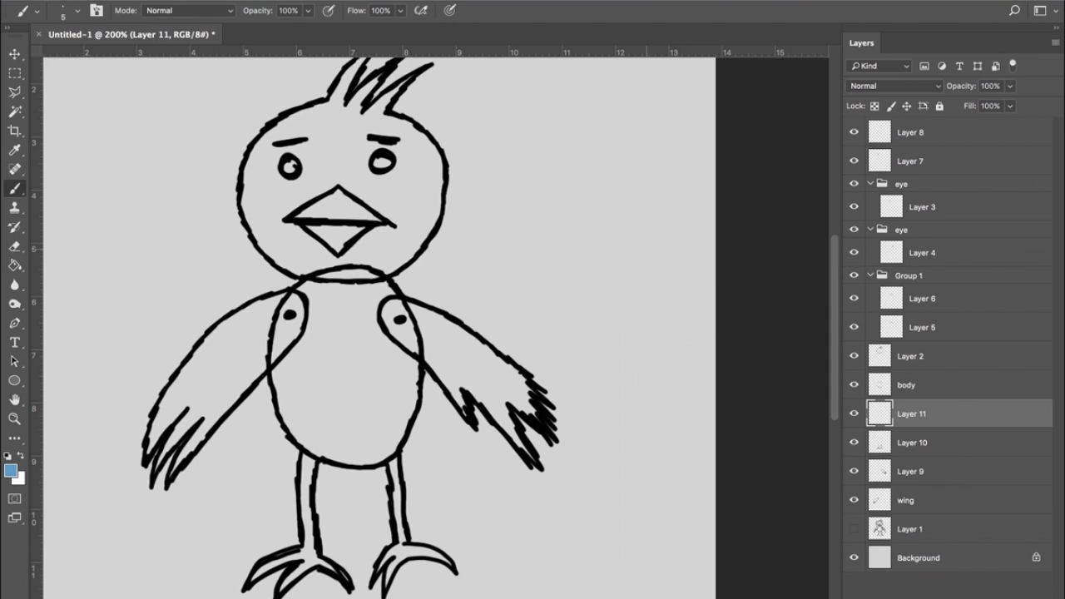
Step: Paint the inside of the bird's body blue on Layer 11 with a 28 px brush
left_click(78, 14)
left_click(79, 199)
mouse_move(309, 333)
left_mouse_down()
mouse_move(291, 363)
mouse_move(282, 342)
mouse_move(275, 362)
mouse_move(298, 429)
mouse_move(332, 450)
mouse_move(372, 456)
mouse_move(389, 445)
mouse_move(412, 388)
mouse_move(406, 336)
mouse_move(381, 295)
left_mouse_up()
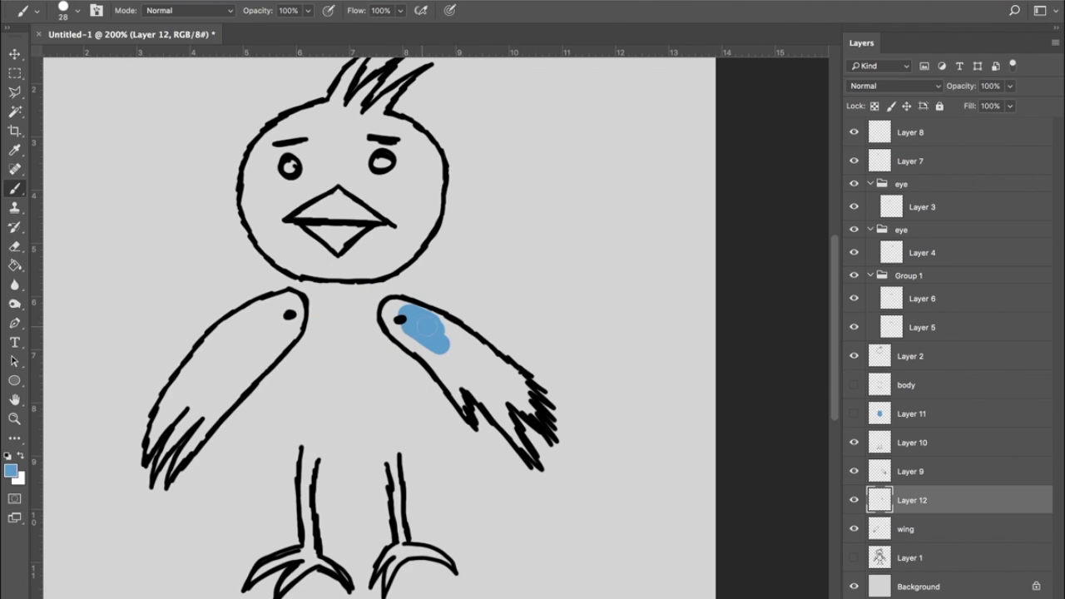
Step: Fill the right-hand wing with blue on Layer 12, using a 28 px brush inside and a 7 px brush along the edges
left_click_drag(424, 326, 392, 311)
mouse_move(402, 327)
left_mouse_down()
mouse_move(453, 377)
mouse_move(447, 338)
mouse_move(508, 382)
mouse_move(479, 382)
mouse_move(497, 402)
mouse_move(475, 372)
mouse_move(517, 397)
left_mouse_up()
left_click(75, 13)
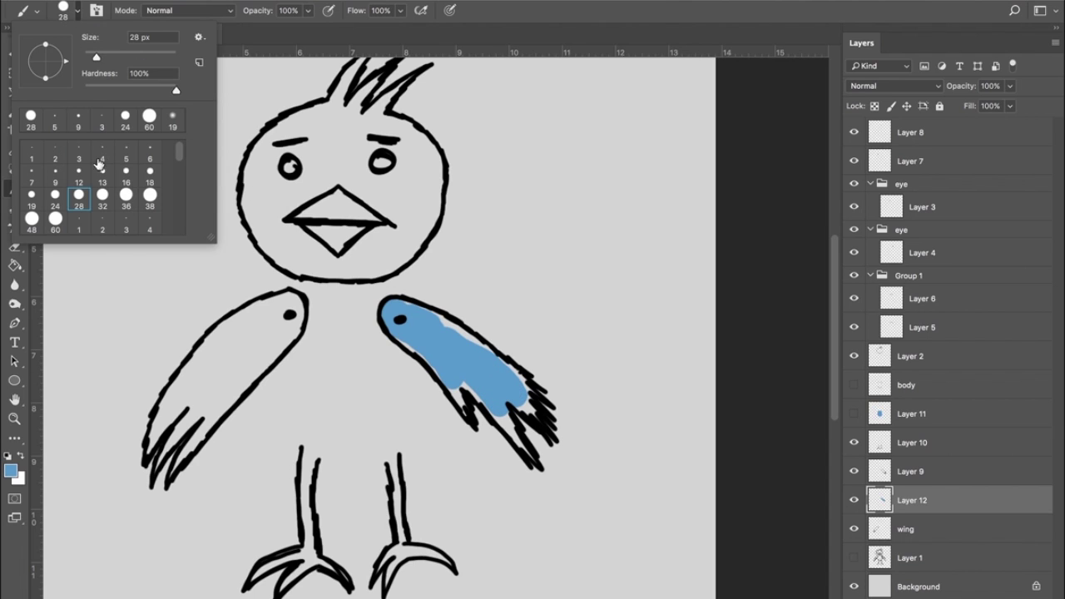
left_click(31, 175)
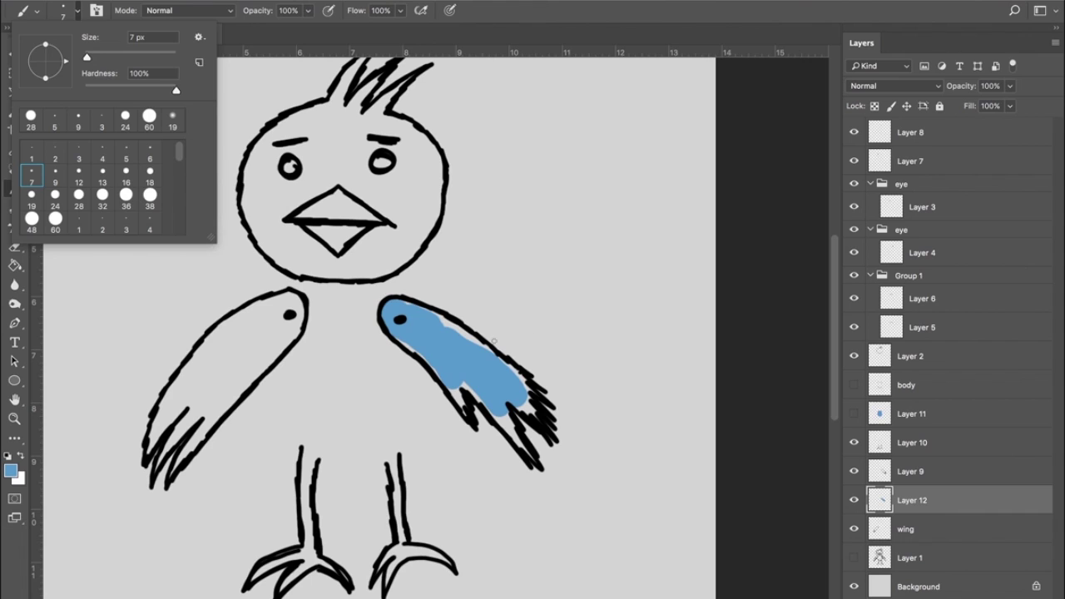
left_click(419, 315)
left_click_drag(446, 326, 525, 383)
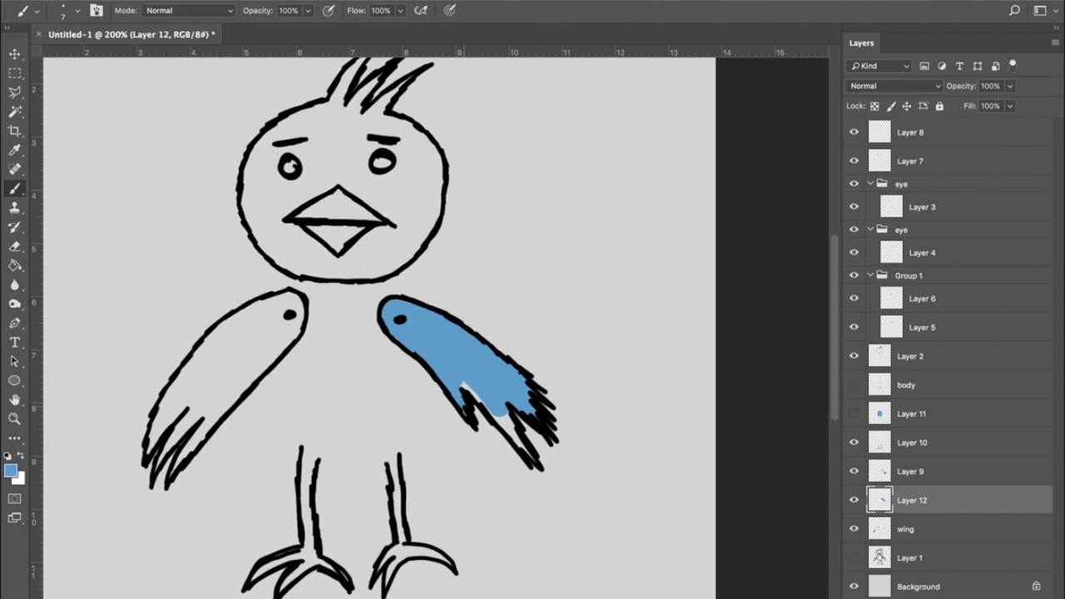
left_click_drag(464, 386, 509, 418)
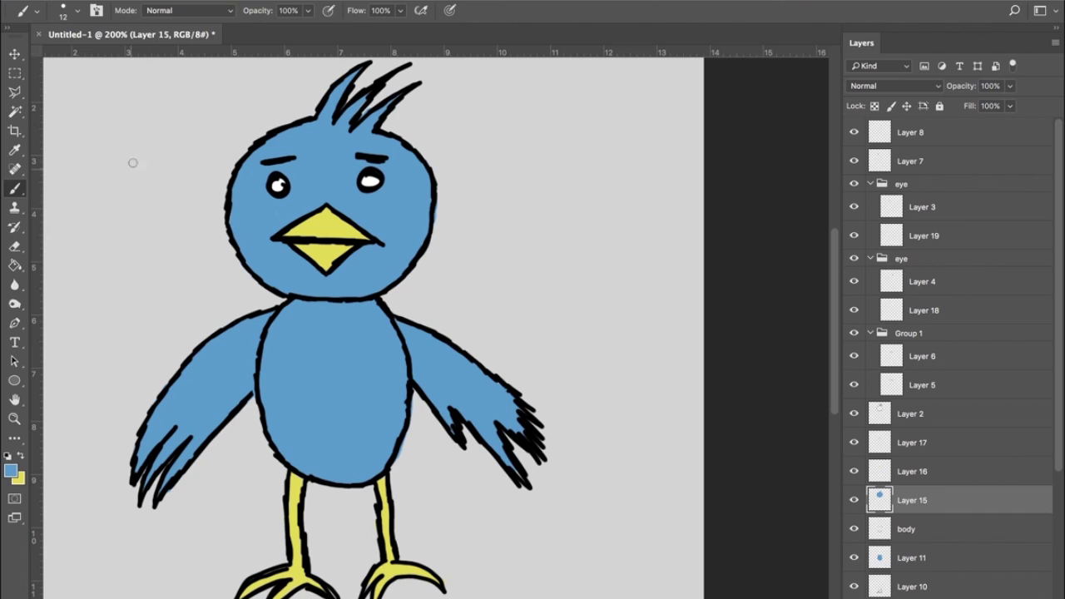
Step: On a new layer above Layer 15, draw small white circles and dots all over the body with a 2 px brush
left_click(7, 455)
left_click(20, 455)
left_click(75, 12)
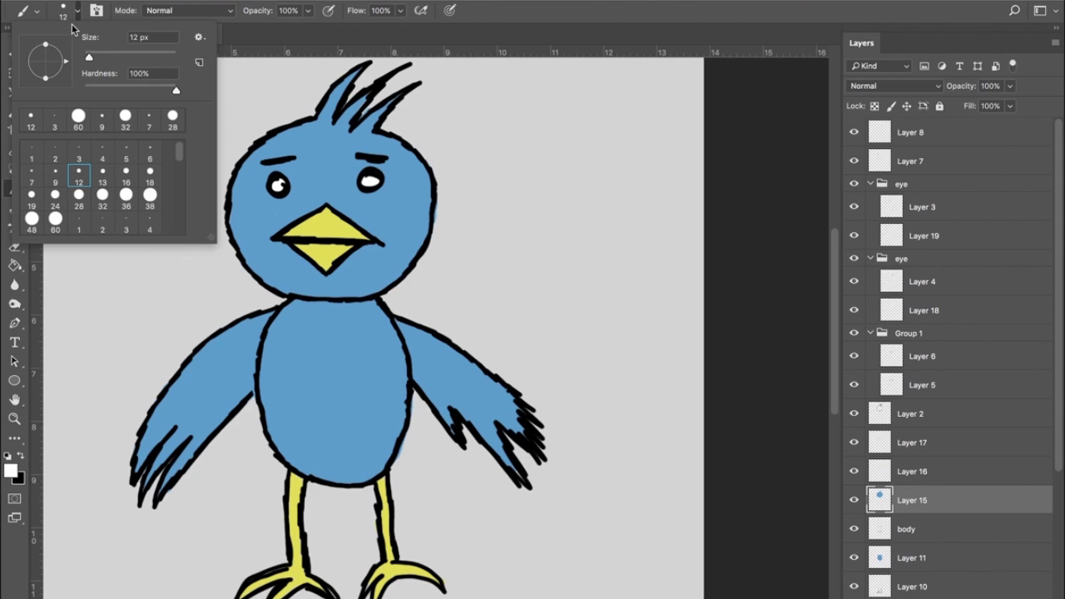
left_click(32, 156)
left_click(55, 159)
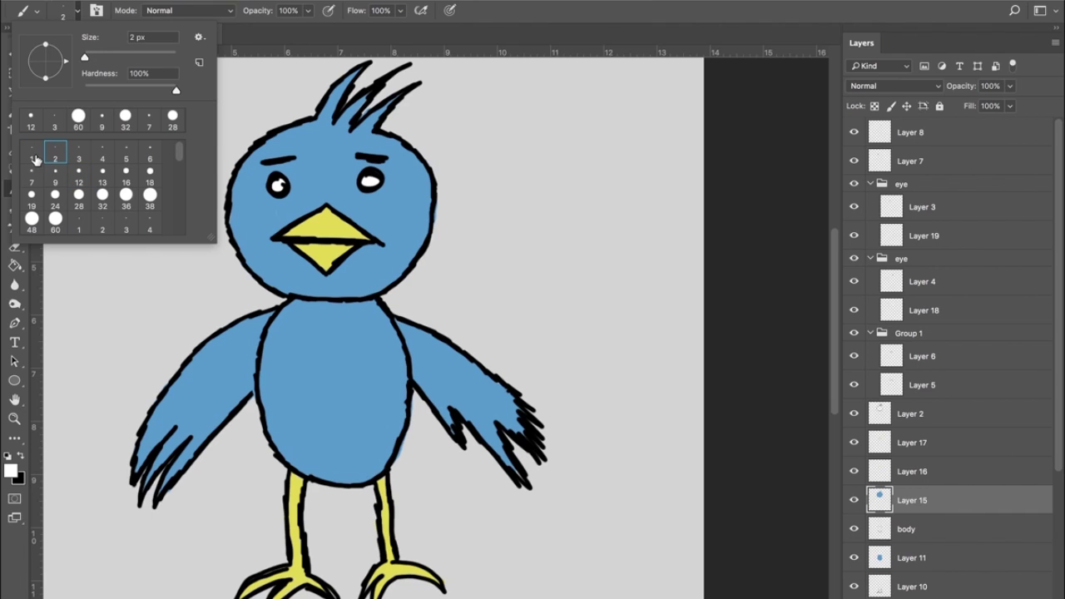
left_click(936, 508)
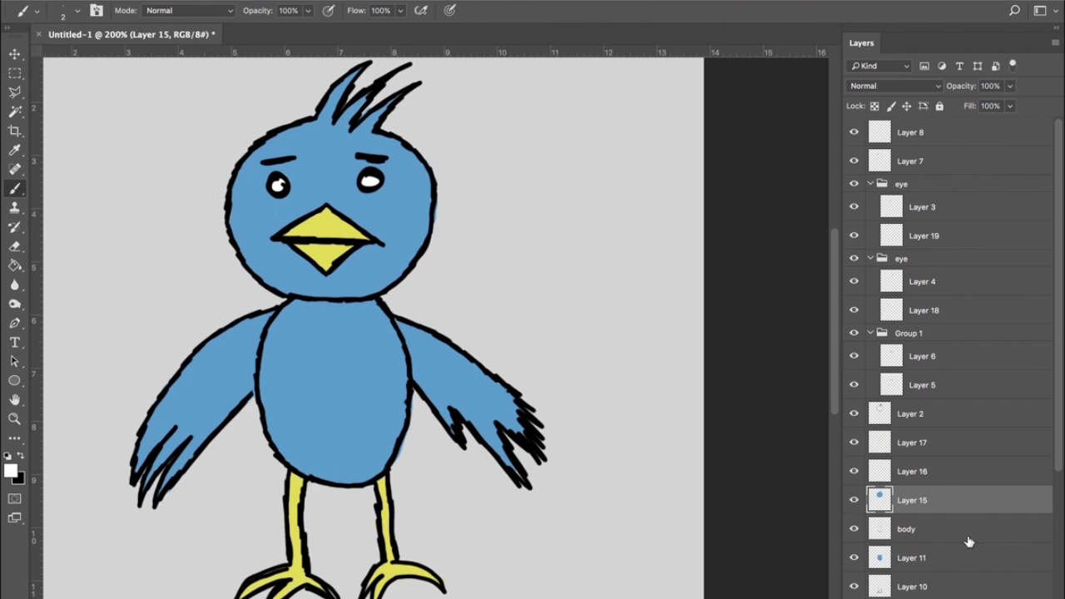
key("ctrl+shift+alt+n")
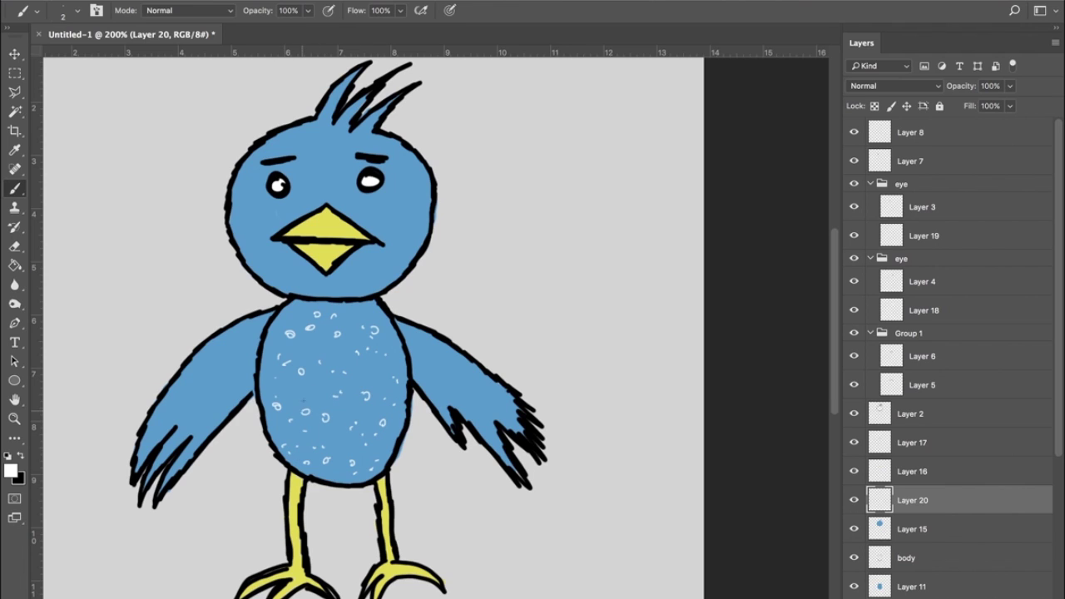
left_click_drag(315, 386, 324, 391)
Step: Lower the opacity of Layer 20 to 17% and add a new layer above it with black as the foreground colour
mouse_move(1013, 86)
left_mouse_down()
mouse_move(984, 114)
mouse_move(952, 112)
mouse_move(963, 112)
left_mouse_up()
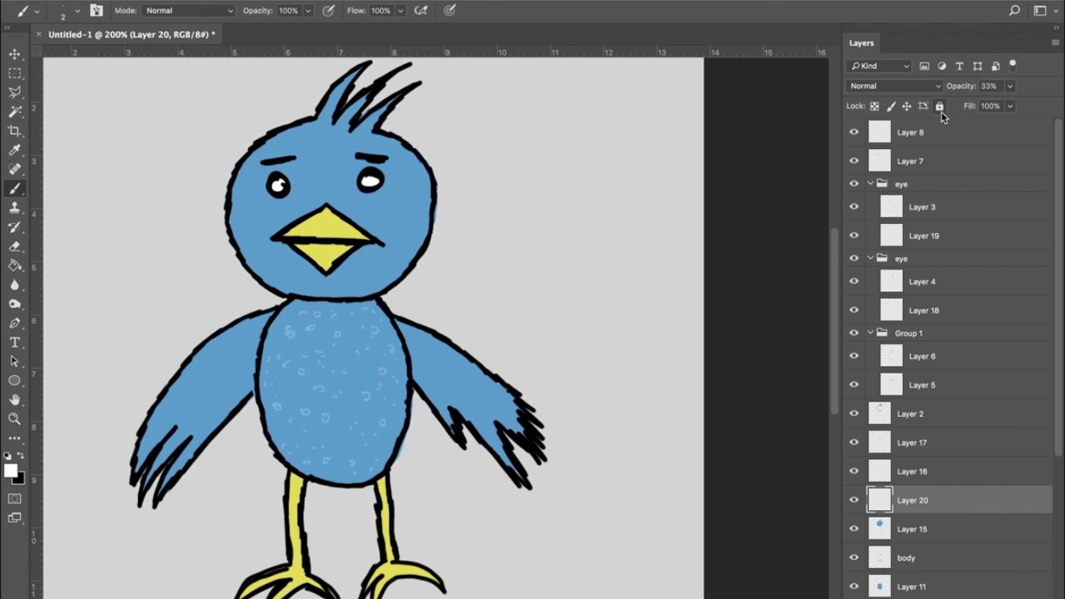
left_click_drag(1009, 86, 991, 109)
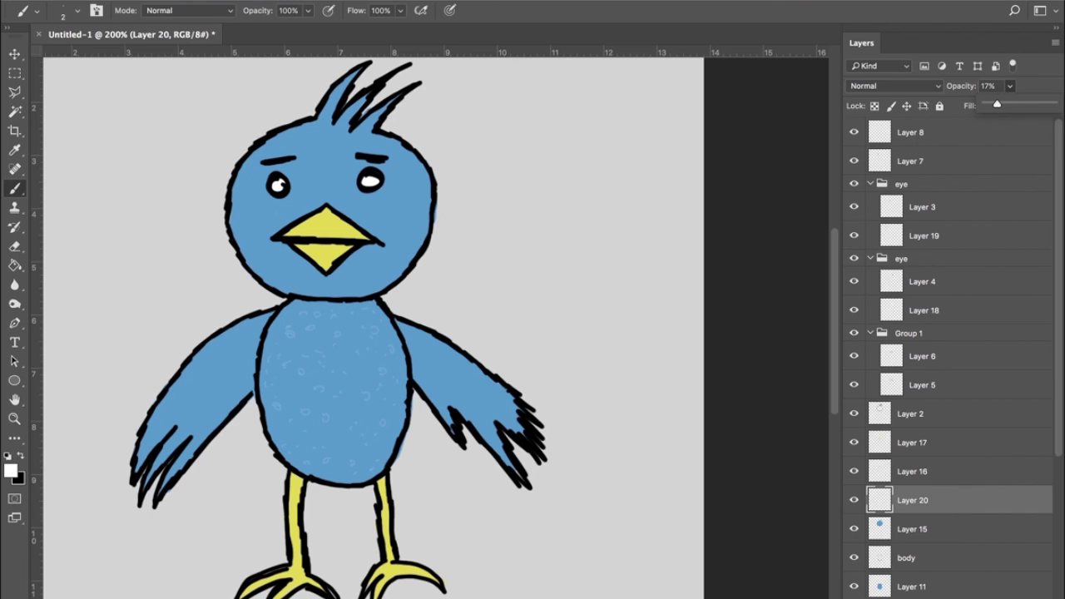
key("ctrl+shift+alt+n")
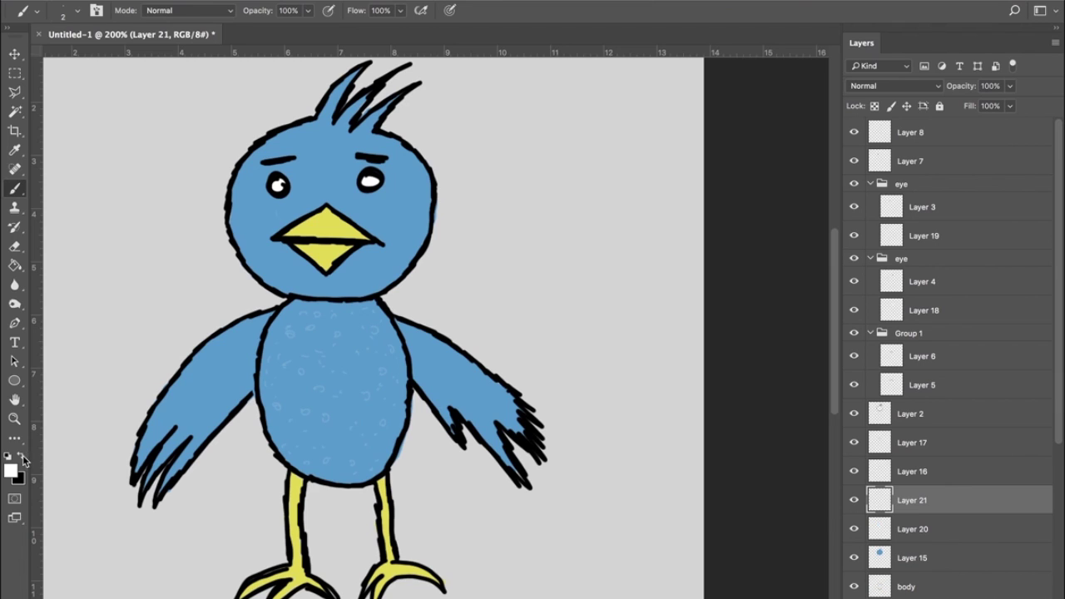
key("x")
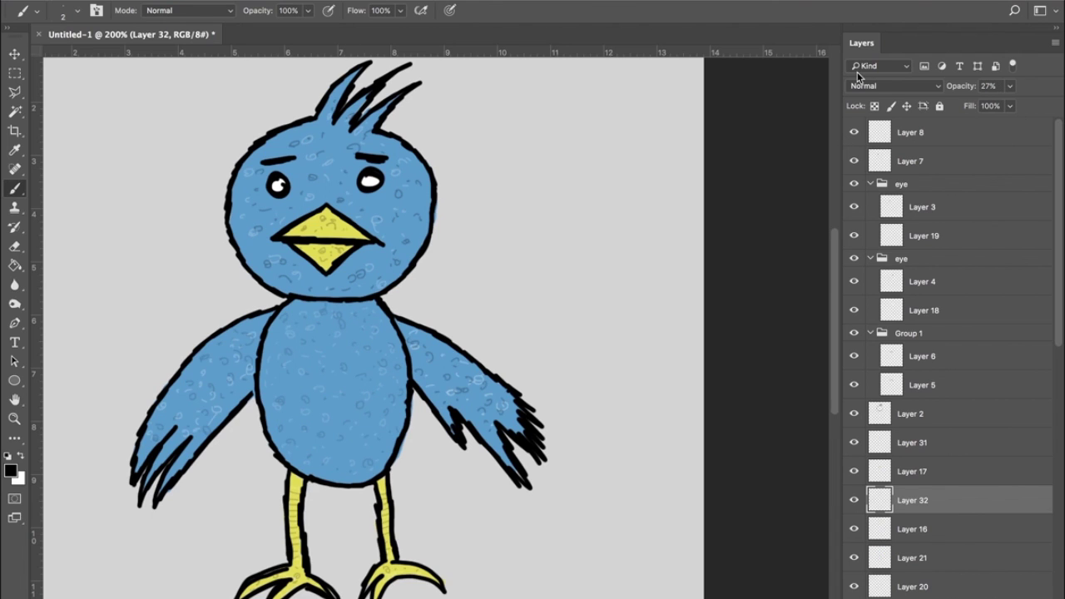
Step: Hide and show Layer 8 and Layer 7 in turn to identify which eyebrow each one holds
left_click(908, 148)
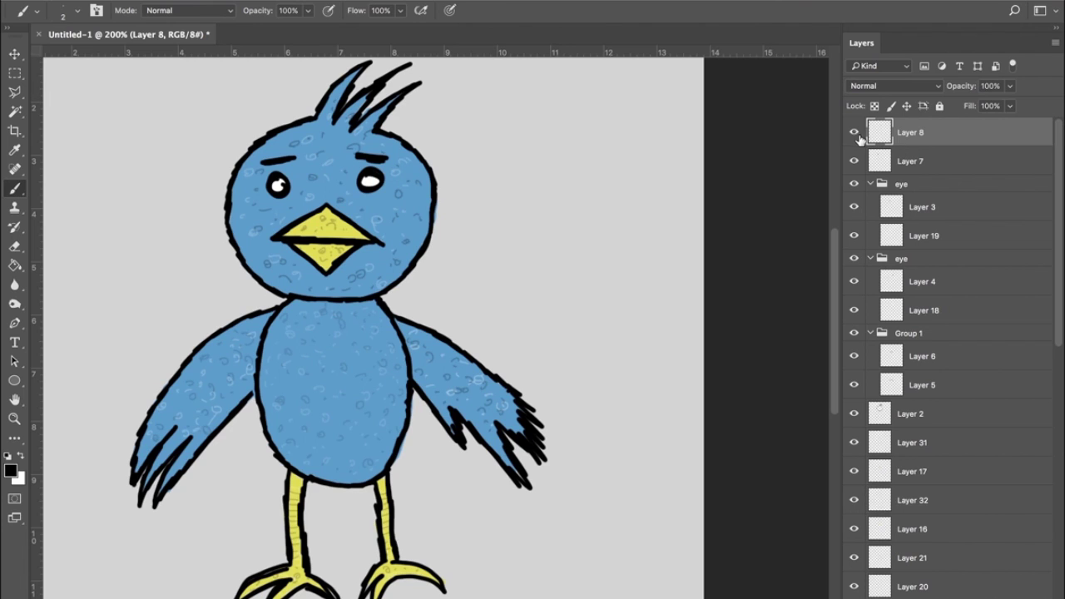
left_click(854, 133)
left_click(854, 132)
left_click(855, 163)
left_click(854, 162)
left_click(854, 133)
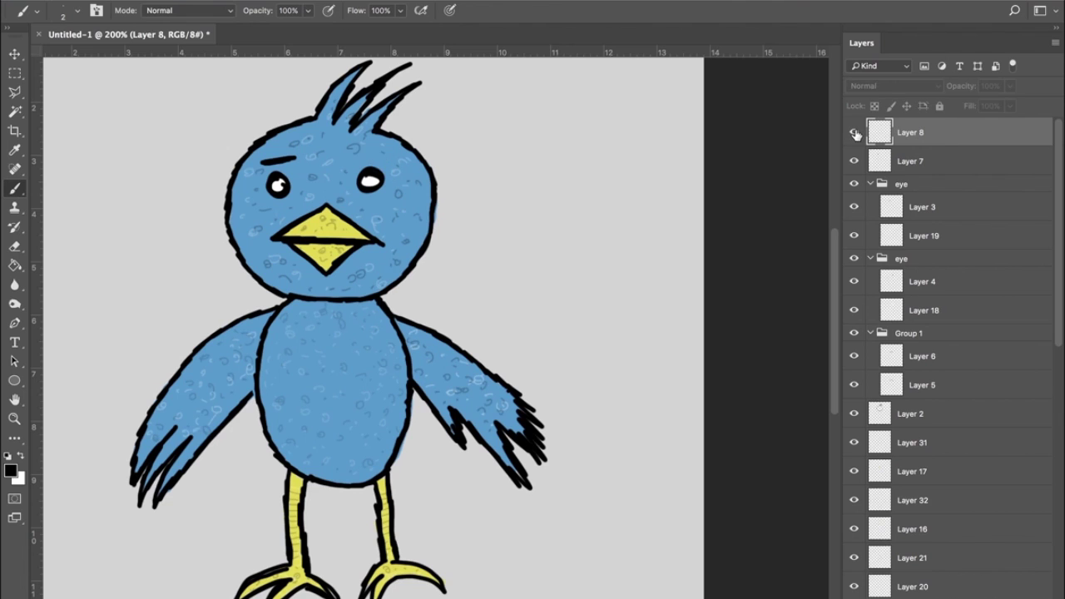
left_click(854, 133)
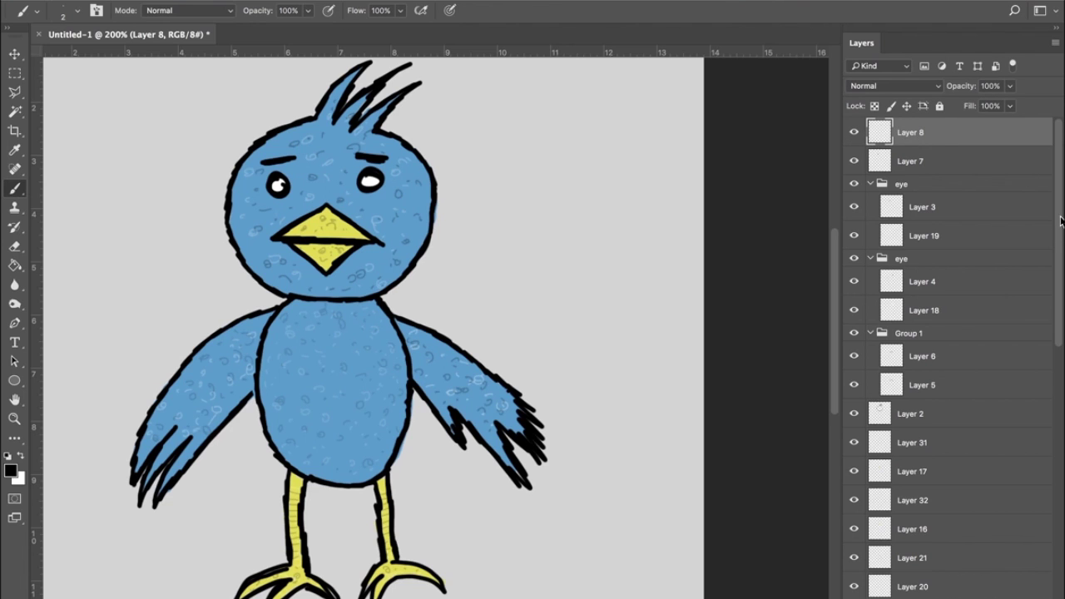
left_click_drag(1060, 210, 1050, 160)
Step: Check which eyebrow Layer 8 contains and rename the layer as +Left Eyebrow
left_click(854, 132)
left_click(853, 132)
left_click(853, 133)
left_click(854, 132)
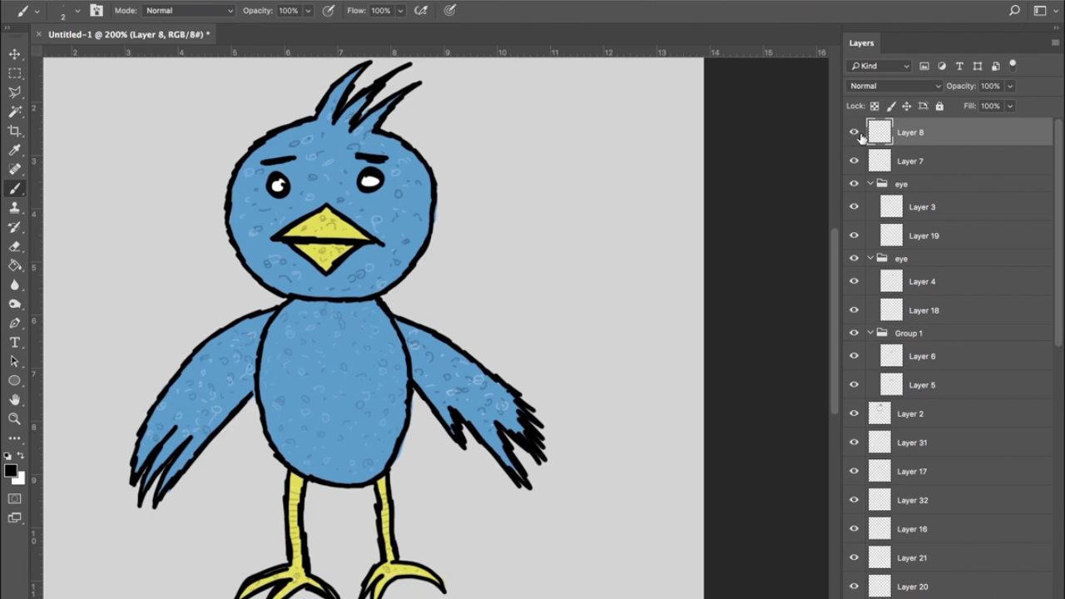
double_click(909, 132)
type("+Left Eyebrow")
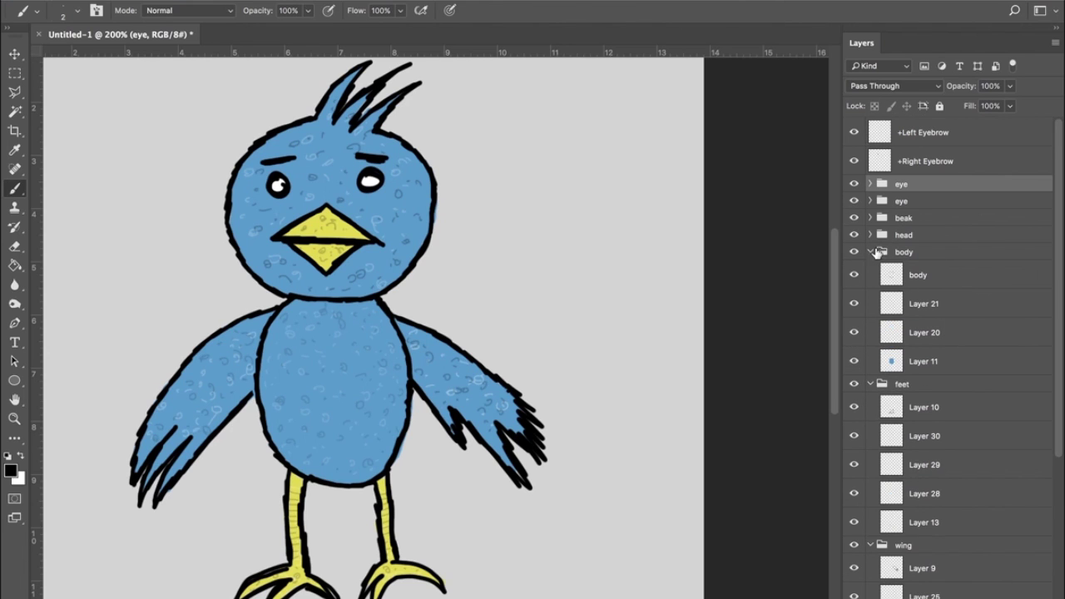
Step: Collapse the body, feet and both wing groups
left_click(871, 251)
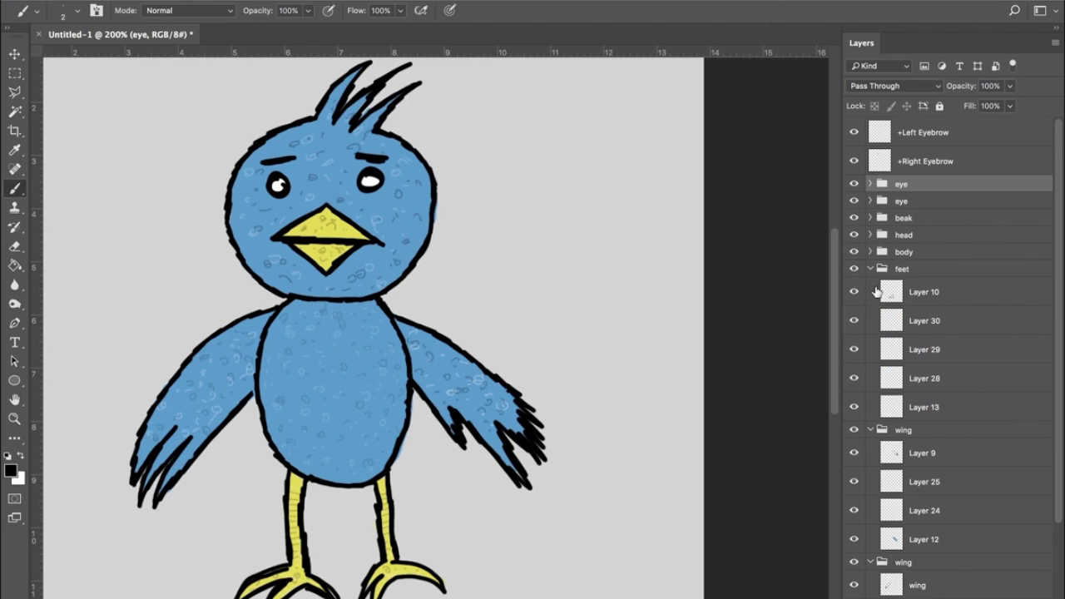
left_click(870, 268)
left_click(870, 285)
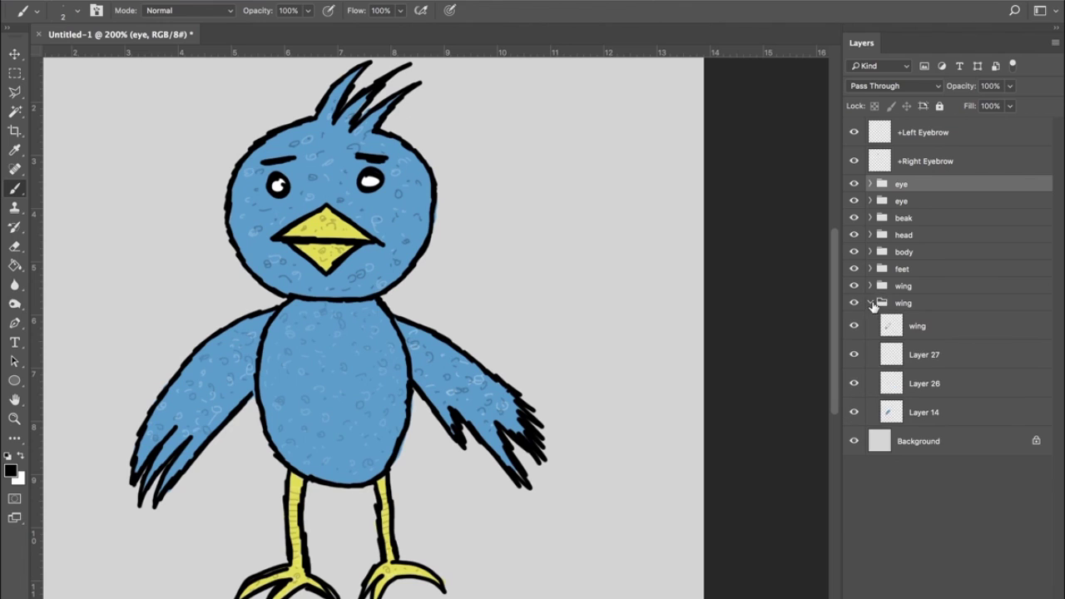
left_click(870, 303)
Step: Inspect the body group's contents by hiding and showing its outline layer and Layer 11, and leave the group collapsed
left_click(918, 251)
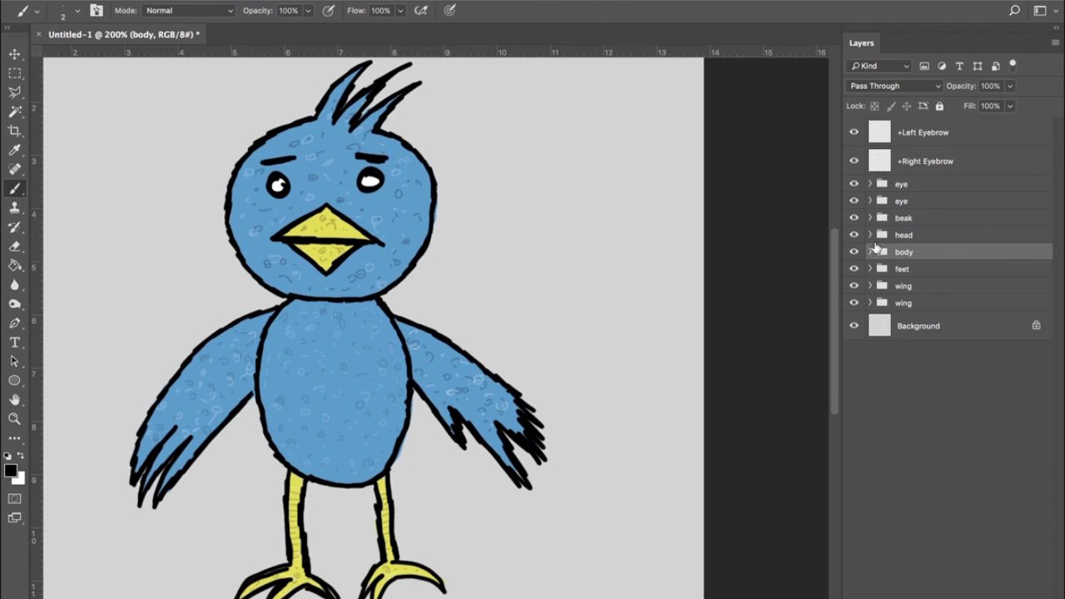
left_click(871, 252)
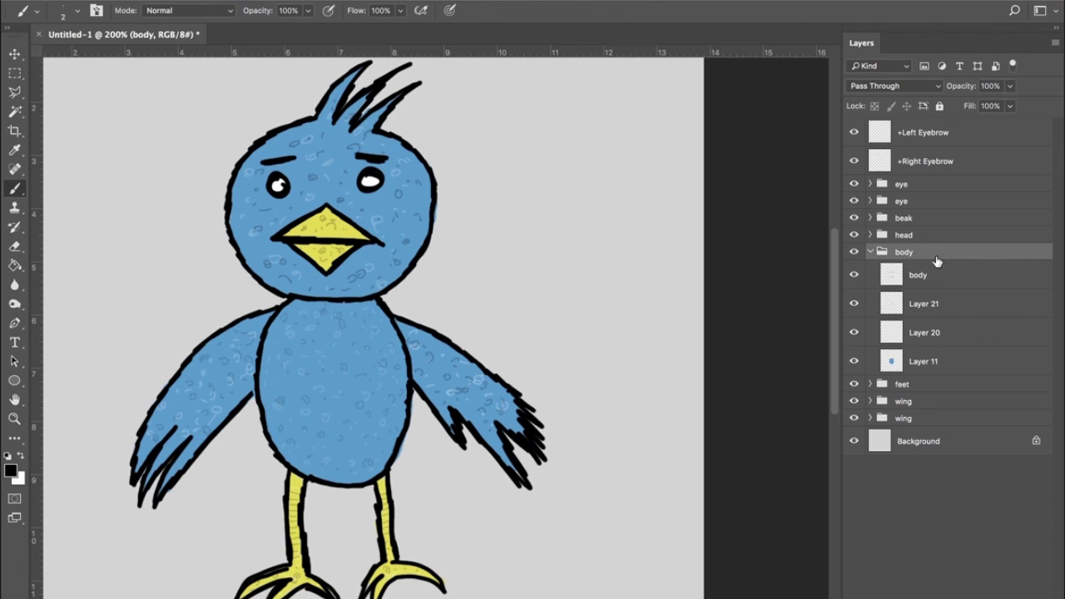
left_click(927, 275)
left_click(855, 275)
left_click(854, 275)
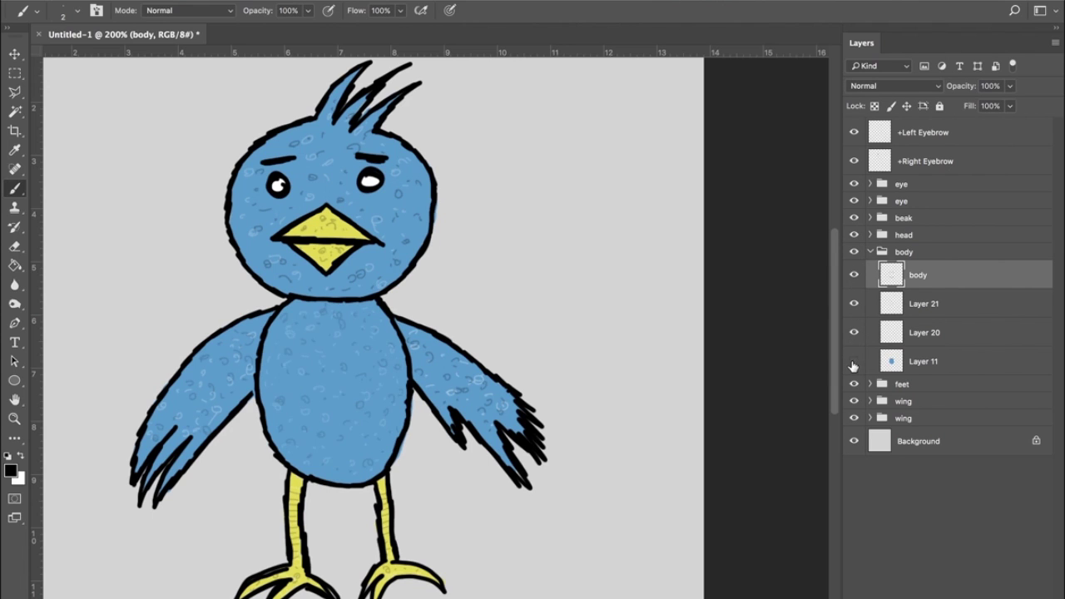
left_click(854, 361)
left_click(854, 361)
left_click(871, 252)
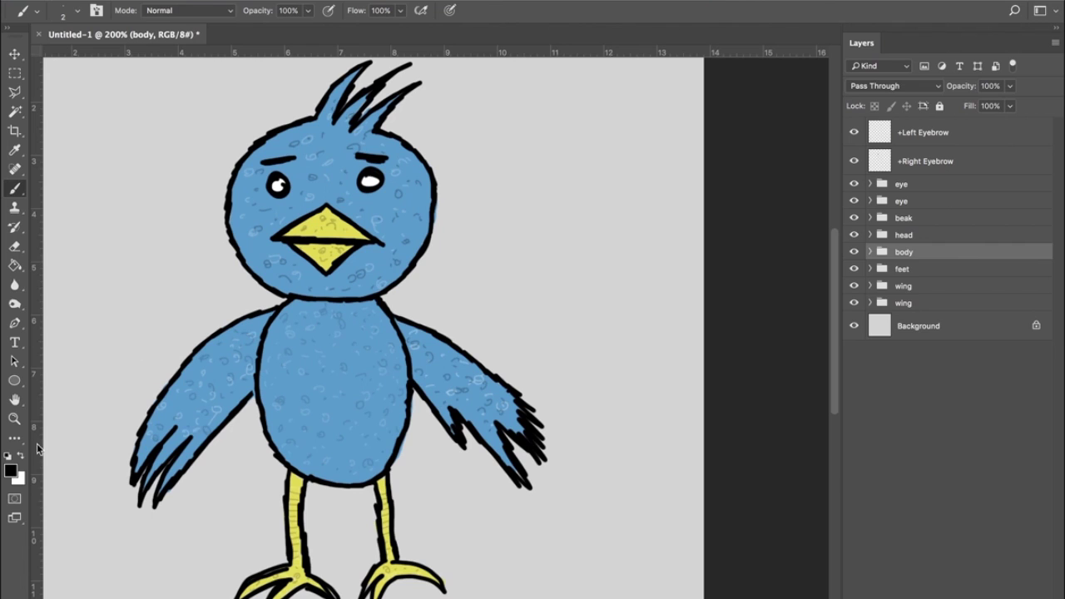
Step: Paint black shading along the head's right edge and crest on new Layer 33 with a 12 px brush, and set its opacity to 36%
left_click(426, 134, "ctrl")
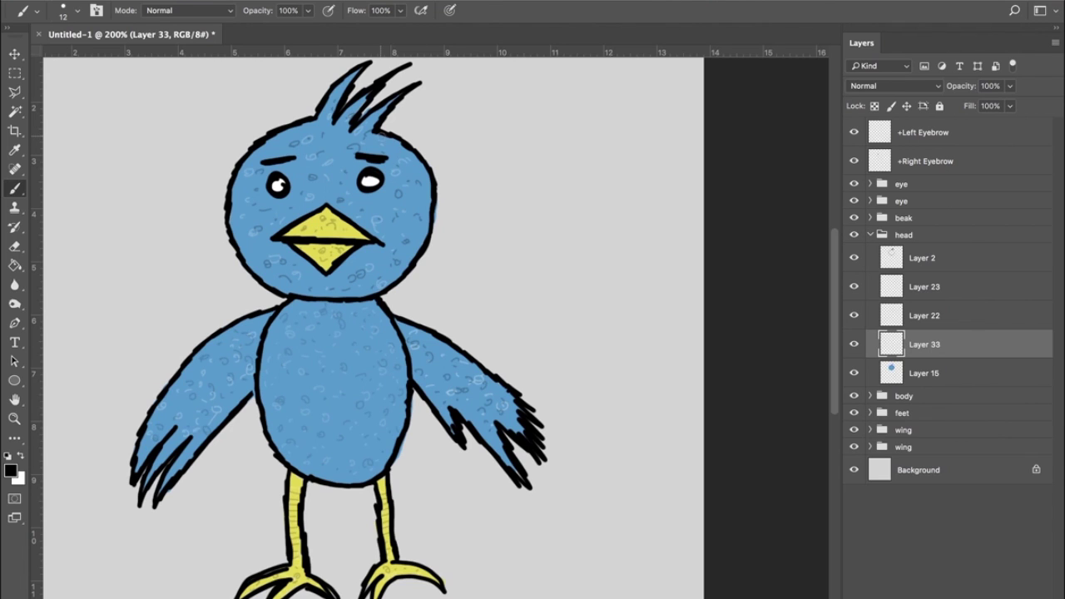
mouse_move(376, 135)
left_mouse_down()
mouse_move(412, 161)
mouse_move(423, 214)
mouse_move(366, 293)
mouse_move(416, 265)
mouse_move(398, 265)
mouse_move(427, 201)
mouse_move(426, 175)
mouse_move(389, 134)
left_mouse_up()
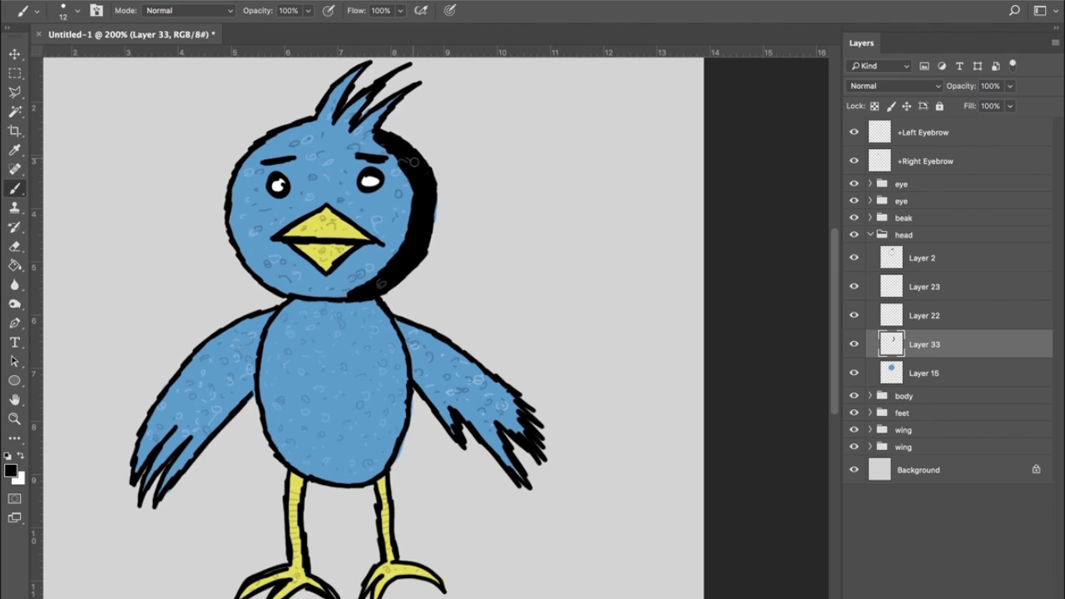
mouse_move(378, 135)
left_mouse_down()
mouse_move(379, 116)
mouse_move(336, 73)
left_mouse_up()
left_click(1010, 86)
mouse_move(1010, 103)
left_mouse_down()
mouse_move(972, 105)
mouse_move(968, 115)
left_mouse_up()
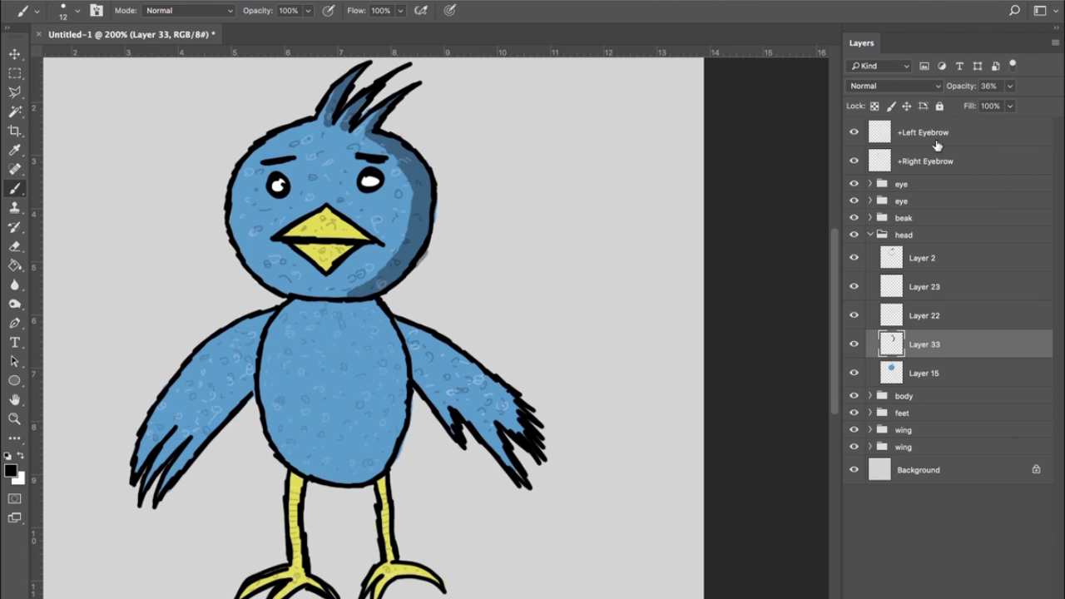
Step: Shade the right half of the lower beak in black on a new layer in the beak group and lower that layer's opacity
left_click(904, 218)
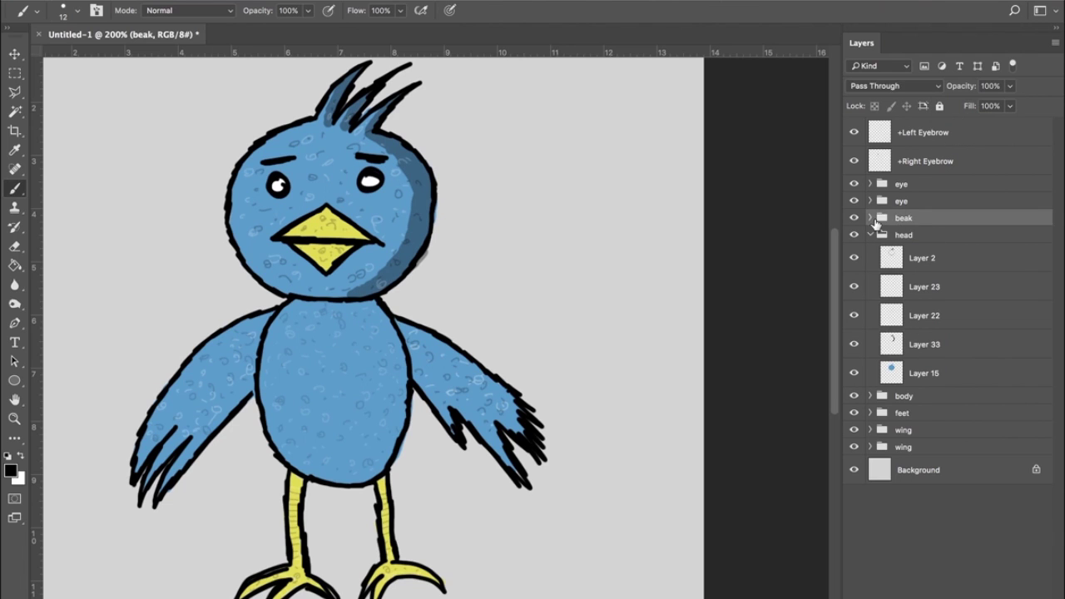
left_click(870, 218)
key("ctrl+shift+alt+n")
left_click_drag(339, 248, 326, 268)
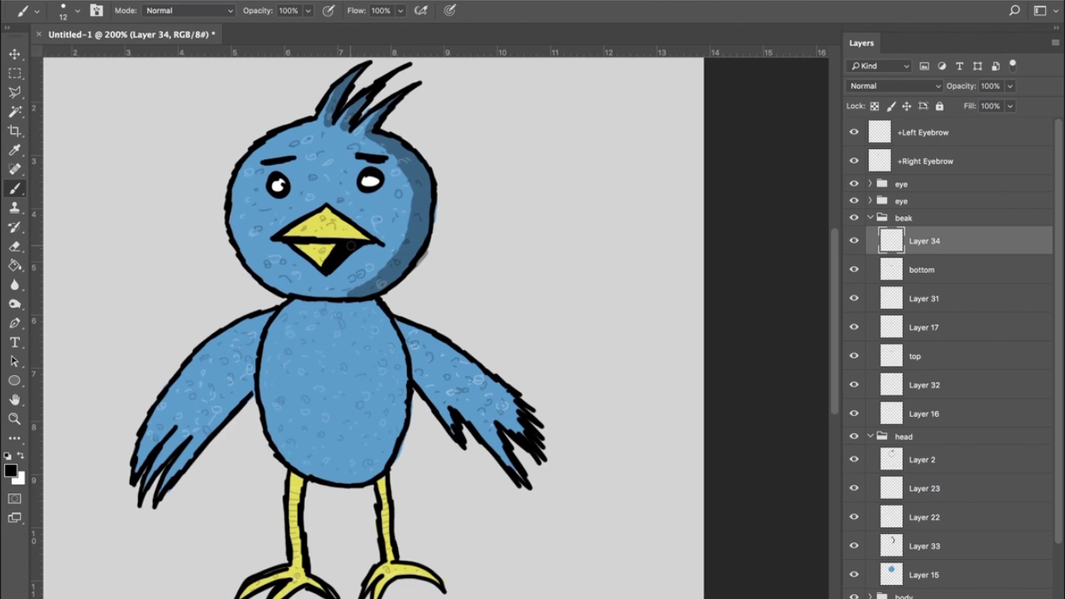
left_click(1010, 85)
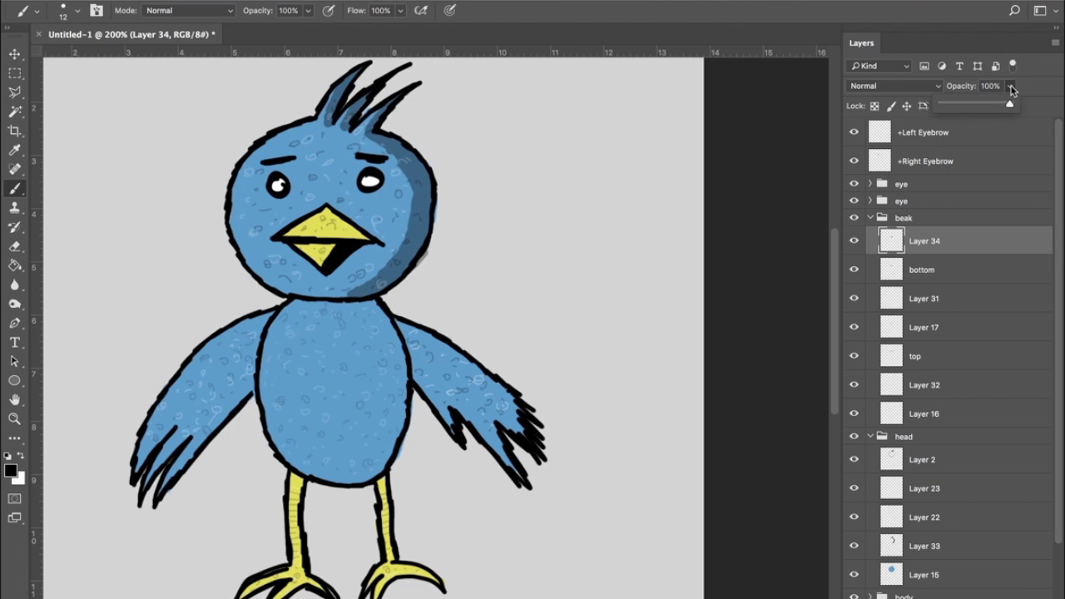
left_click_drag(1012, 104, 966, 110)
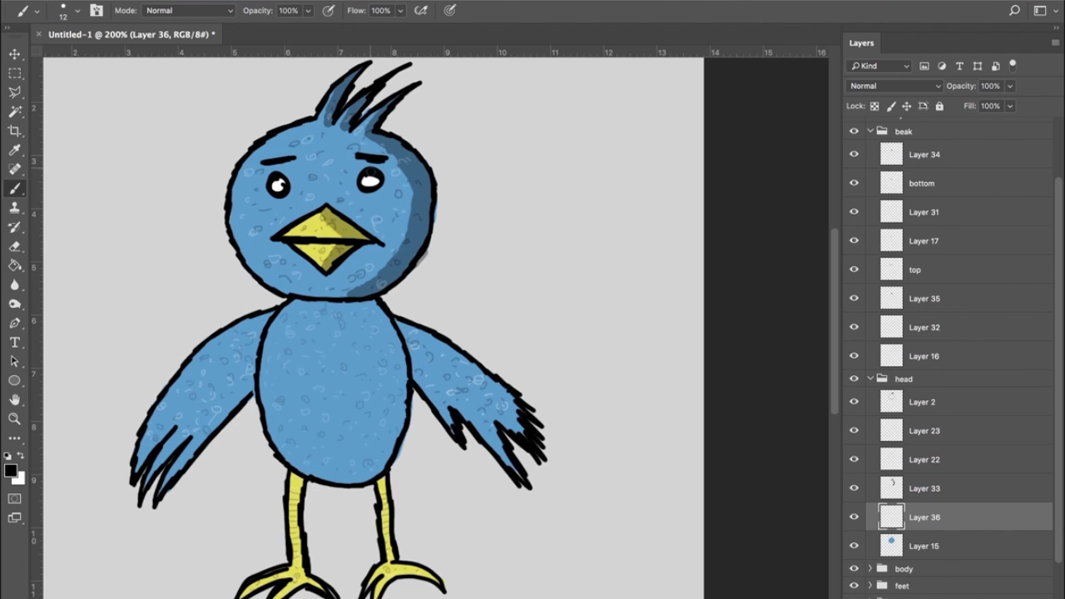
Step: Paint black rings around both eyes on Layer 36 and lower the layer's opacity to turn them into soft shadows
mouse_move(368, 175)
left_mouse_down()
mouse_move(358, 179)
mouse_move(378, 196)
mouse_move(383, 177)
mouse_move(363, 172)
mouse_move(367, 193)
left_mouse_up()
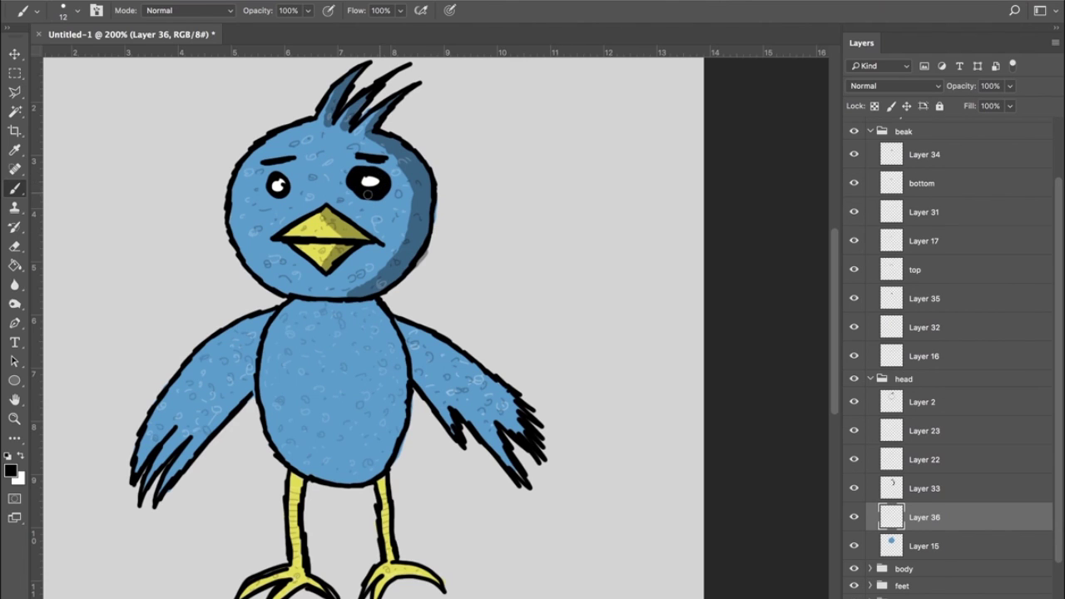
mouse_move(275, 173)
left_mouse_down()
mouse_move(266, 193)
mouse_move(295, 177)
mouse_move(256, 188)
mouse_move(263, 177)
mouse_move(290, 189)
left_mouse_up()
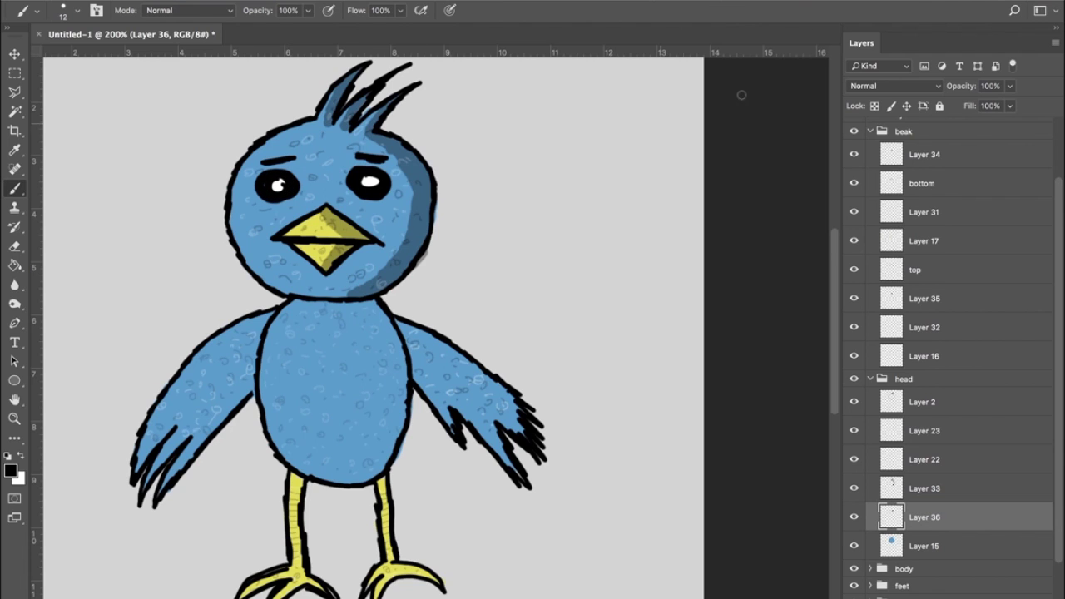
left_click(1009, 86)
left_click_drag(986, 111, 967, 114)
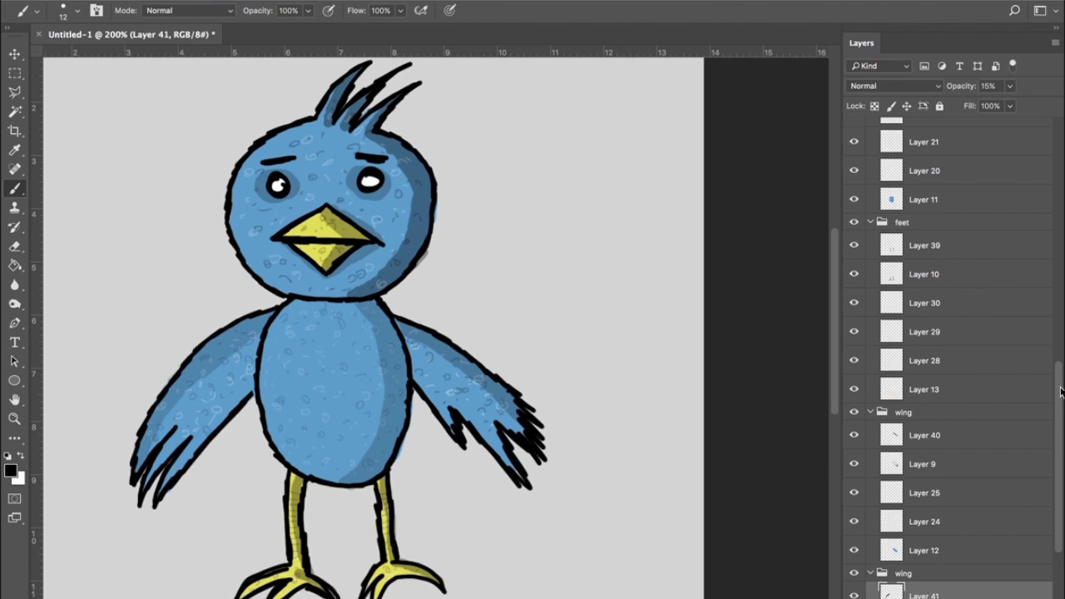
Step: Add a new empty layer directly above Layer 11 in the body group
left_click_drag(1061, 397, 1038, 297)
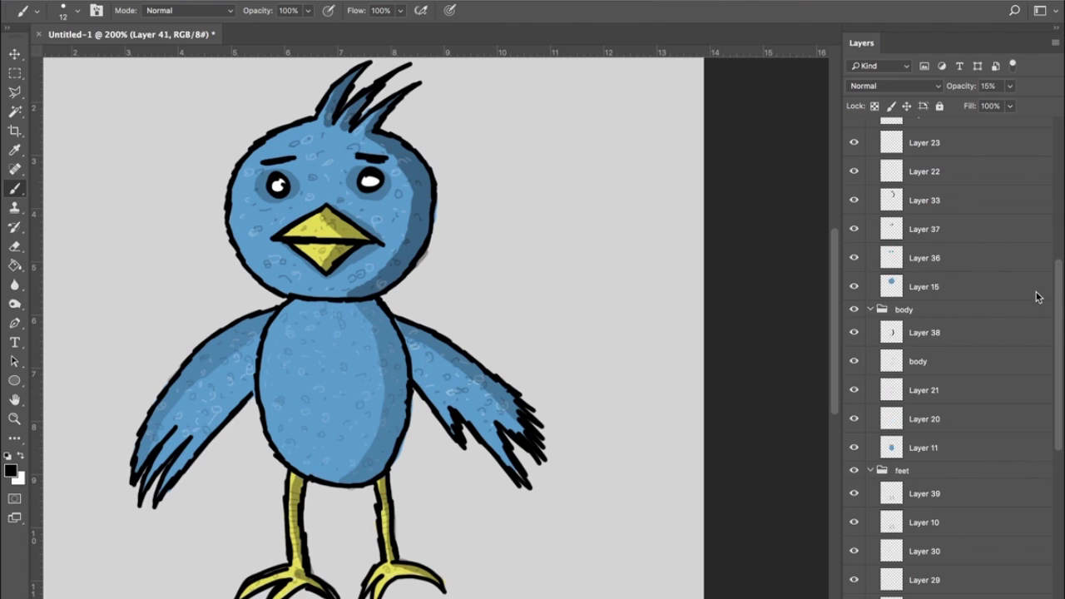
left_click(970, 451)
left_click(994, 596)
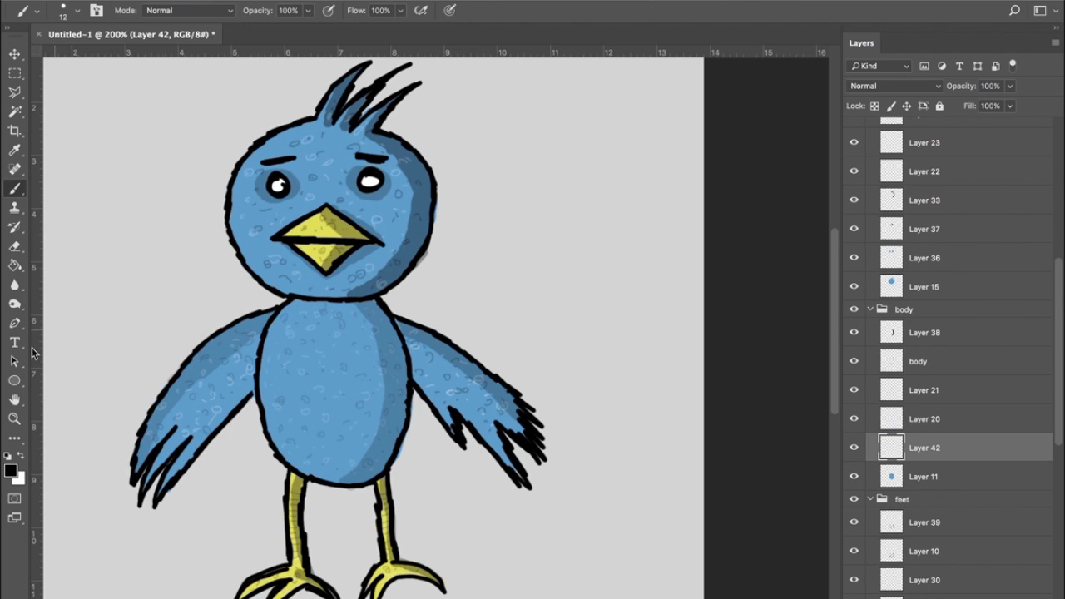
Step: Paint a white oval belly patch on Layer 42, set its blend mode to Overlay and its opacity to 37%
left_click(18, 457)
mouse_move(316, 390)
left_mouse_down()
mouse_move(321, 401)
mouse_move(300, 358)
mouse_move(309, 333)
mouse_move(279, 384)
mouse_move(291, 431)
mouse_move(324, 449)
mouse_move(356, 418)
mouse_move(352, 371)
mouse_move(330, 326)
mouse_move(310, 326)
mouse_move(354, 348)
mouse_move(366, 387)
mouse_move(363, 413)
mouse_move(333, 399)
mouse_move(307, 406)
mouse_move(298, 428)
mouse_move(331, 426)
mouse_move(324, 410)
mouse_move(329, 437)
mouse_move(346, 401)
mouse_move(347, 437)
mouse_move(346, 361)
left_mouse_up()
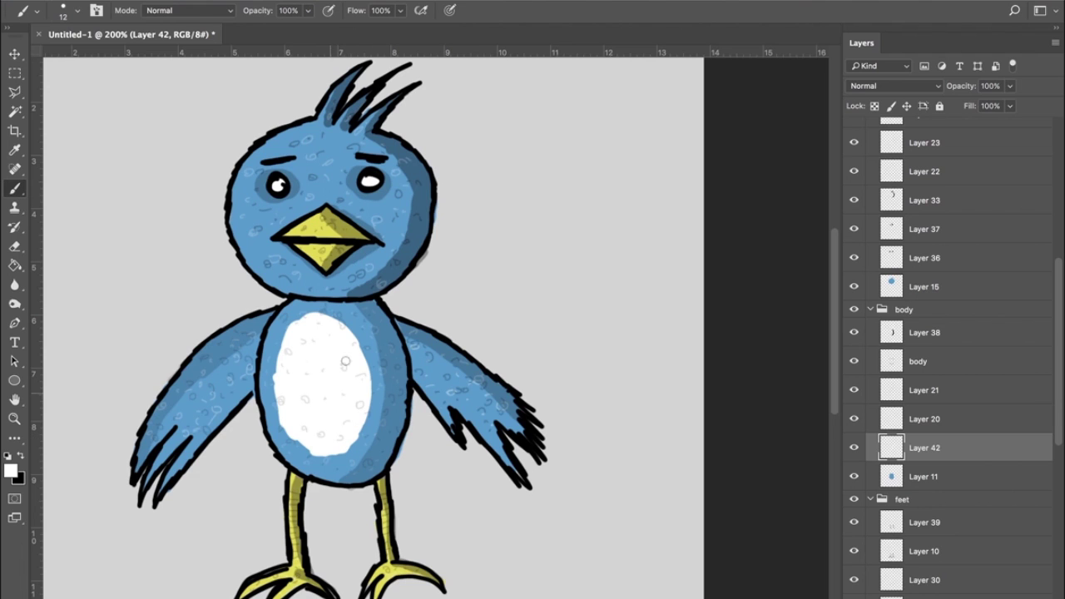
left_click(893, 87)
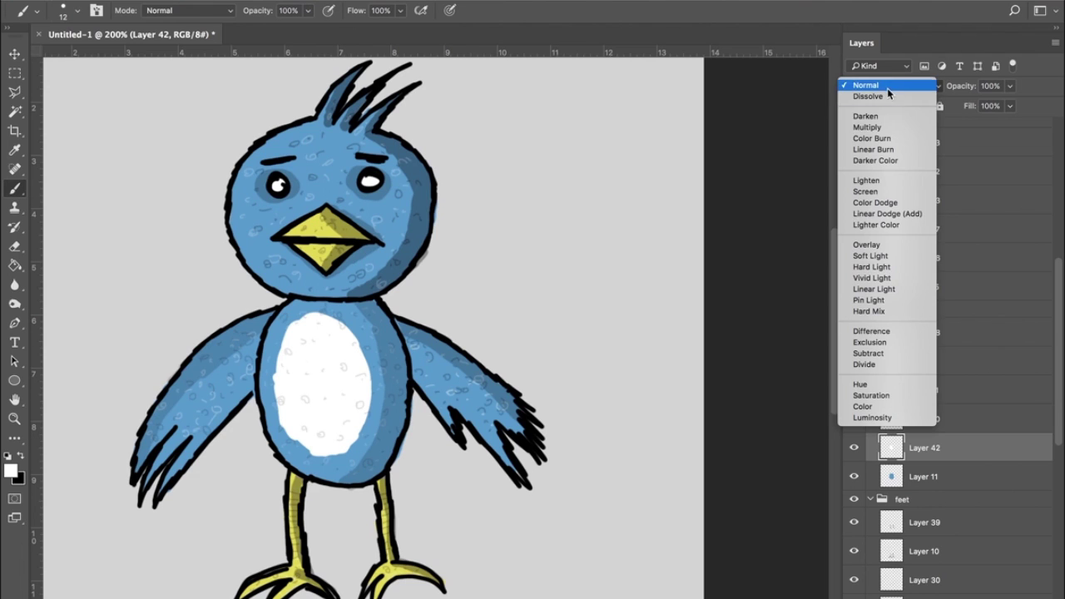
left_click(891, 247)
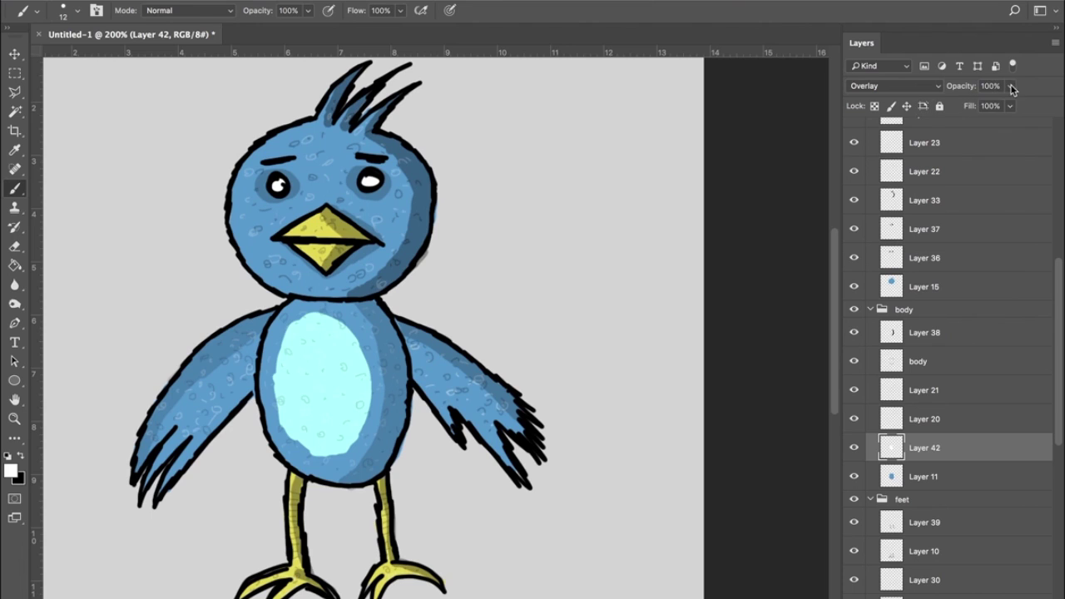
left_click_drag(1010, 86, 967, 122)
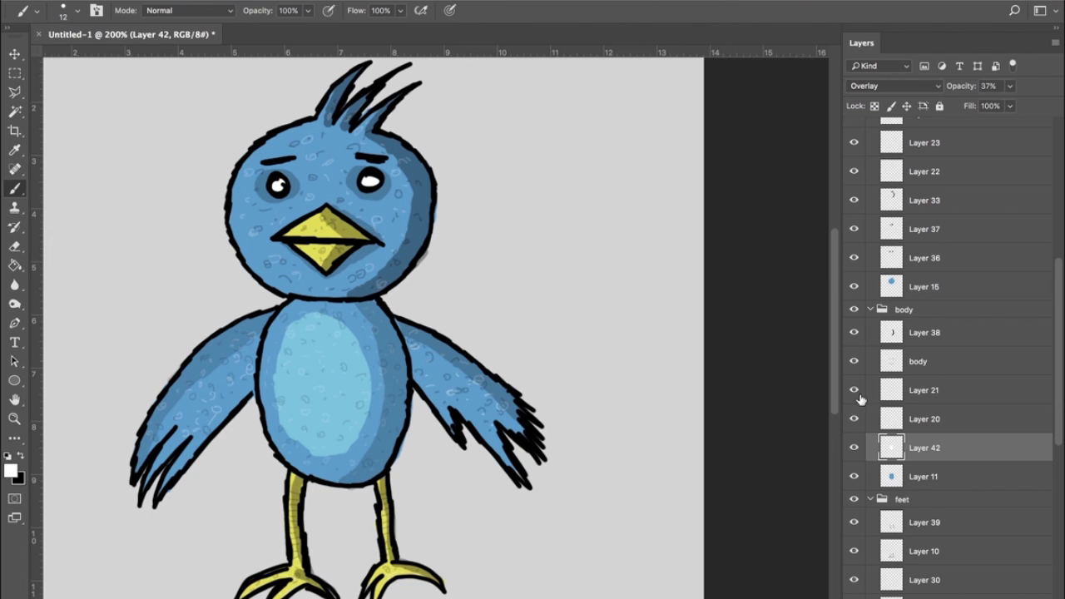
Step: Cover the body with fine black feather lines on a new layer above Layer 42 using a 1 px brush, and set its opacity to 25%
key("ctrl+alt+shift+n")
key("x")
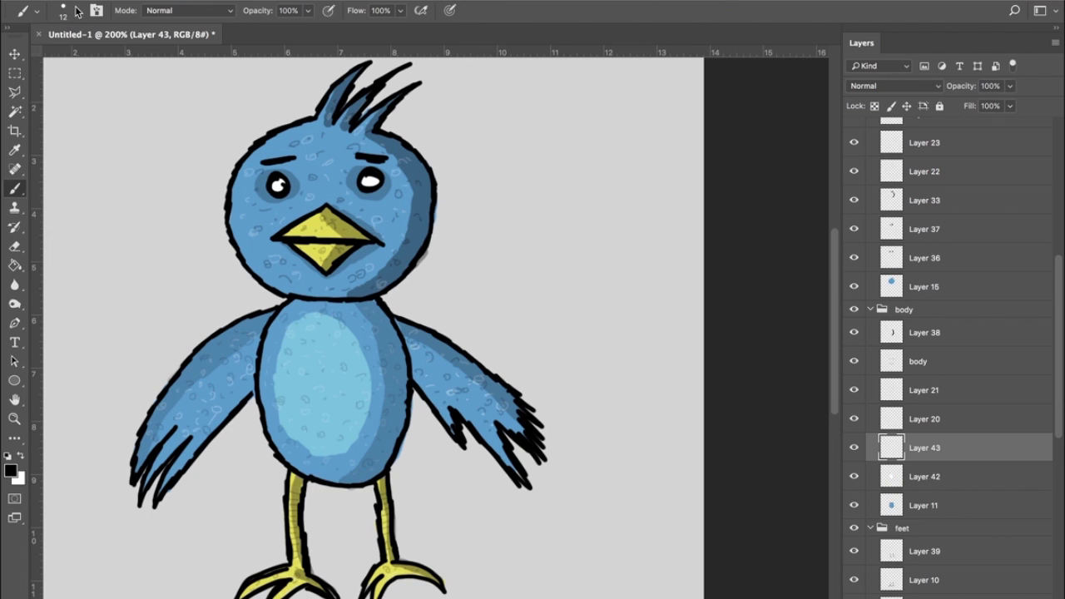
left_click(78, 11)
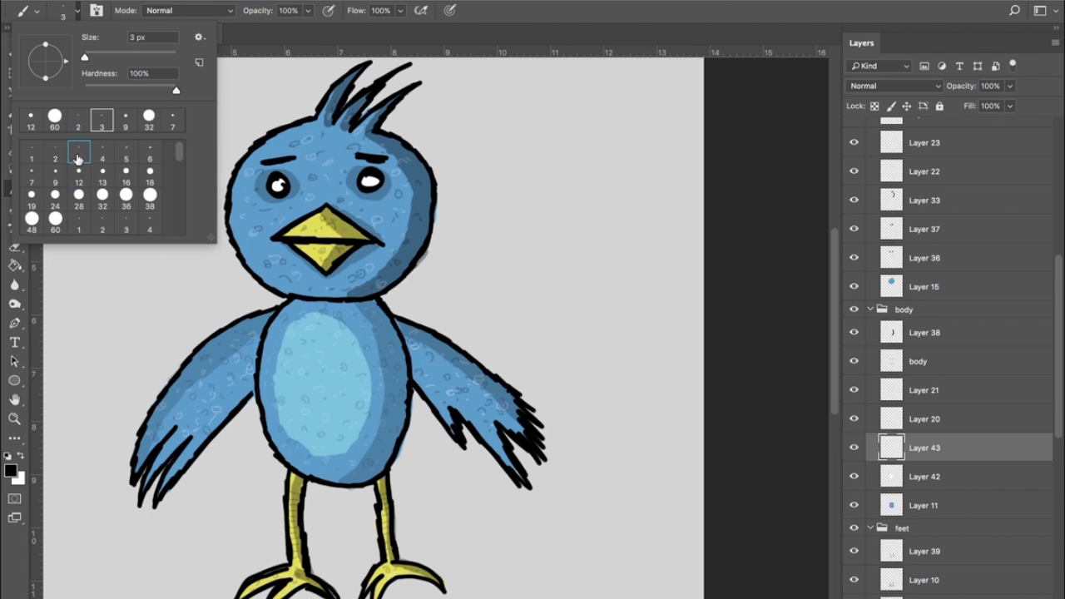
left_click(32, 153)
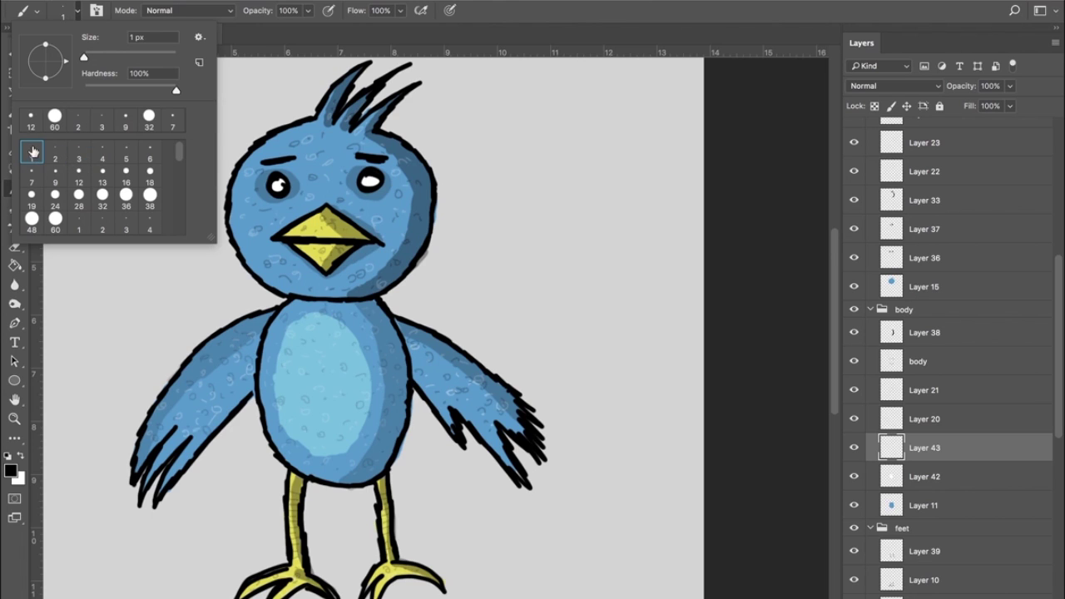
left_click(955, 449)
left_click(857, 449)
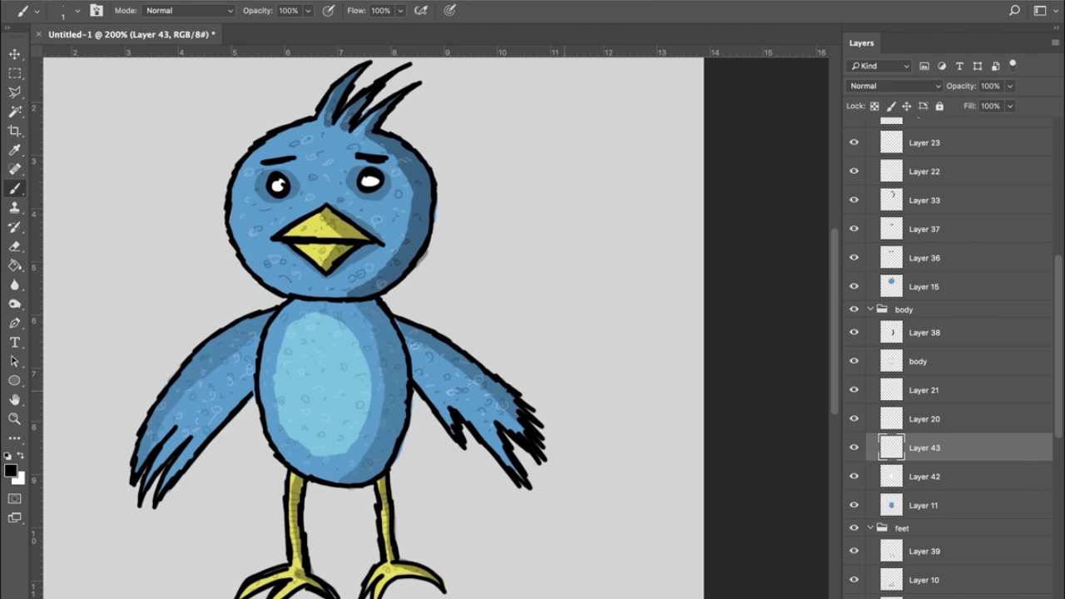
mouse_move(298, 306)
left_mouse_down()
mouse_move(263, 369)
mouse_move(296, 362)
mouse_move(331, 376)
left_mouse_up()
mouse_move(343, 313)
left_mouse_down()
mouse_move(347, 382)
mouse_move(363, 358)
left_mouse_up()
mouse_move(394, 311)
left_mouse_down()
mouse_move(401, 364)
mouse_move(394, 343)
left_mouse_up()
mouse_move(332, 339)
left_mouse_down()
mouse_move(336, 413)
mouse_move(317, 413)
left_mouse_up()
mouse_move(291, 343)
left_mouse_down()
mouse_move(300, 411)
mouse_move(279, 410)
left_mouse_up()
left_click_drag(265, 355, 261, 409)
left_click_drag(267, 397, 291, 457)
left_click_drag(288, 413, 308, 468)
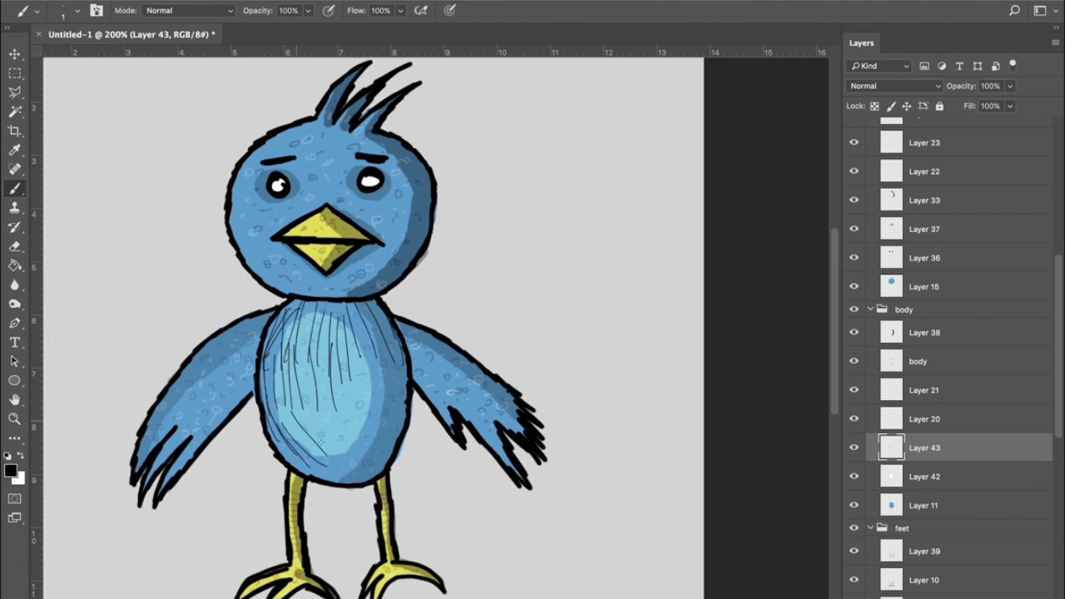
left_click_drag(312, 388, 325, 459)
mouse_move(326, 365)
left_mouse_down()
mouse_move(332, 439)
mouse_move(341, 438)
left_mouse_up()
left_click_drag(351, 359, 346, 427)
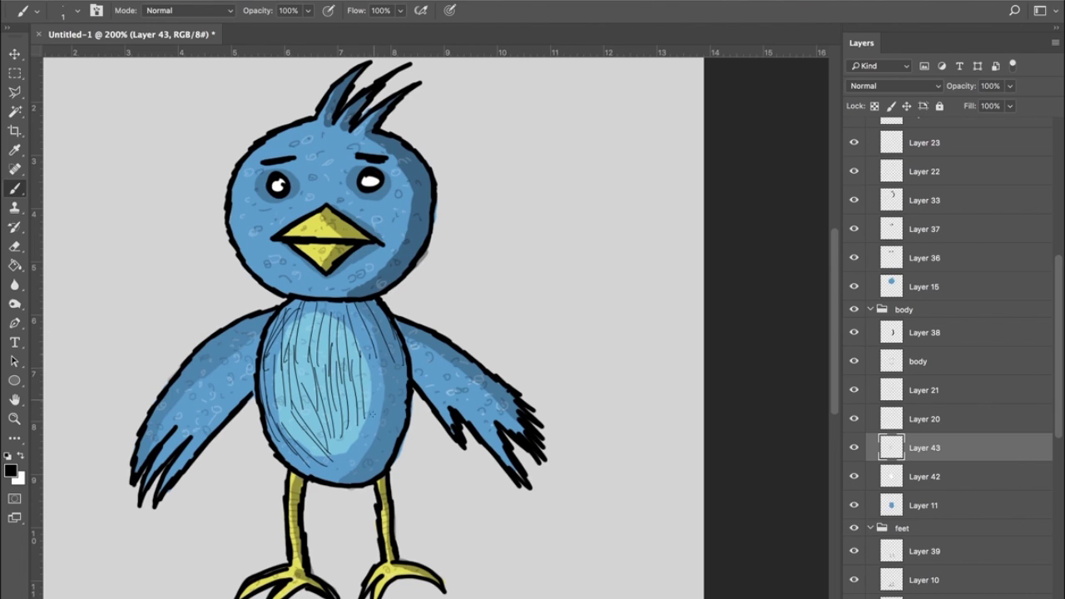
left_click_drag(376, 359, 369, 417)
left_click_drag(381, 345, 386, 415)
left_click_drag(398, 343, 394, 371)
left_click_drag(363, 414, 357, 448)
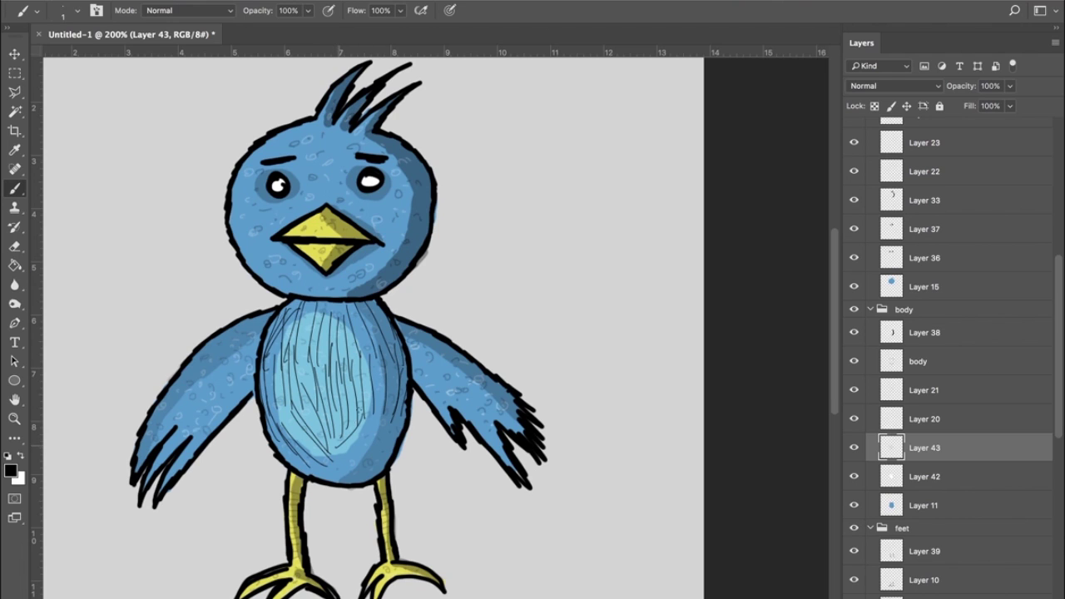
left_click_drag(371, 408, 352, 459)
left_click_drag(382, 411, 366, 459)
mouse_move(394, 413)
left_mouse_down()
mouse_move(364, 466)
mouse_move(347, 461)
left_mouse_up()
left_click_drag(363, 362, 345, 449)
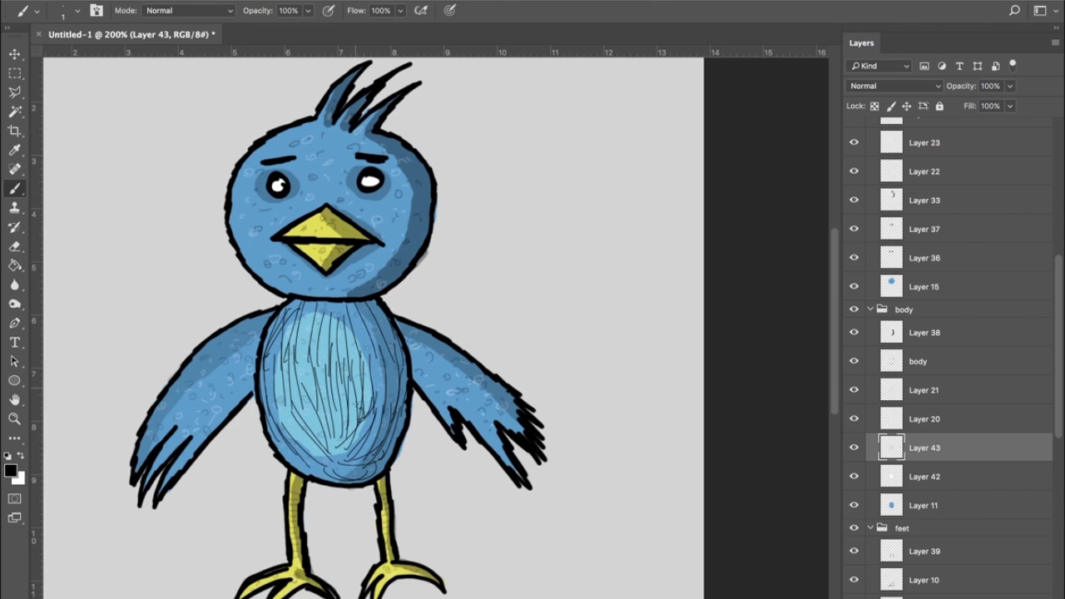
left_click_drag(382, 324, 368, 407)
left_click_drag(394, 323, 379, 397)
left_click_drag(361, 310, 352, 386)
mouse_move(320, 304)
left_mouse_down()
mouse_move(338, 361)
mouse_move(302, 363)
left_mouse_up()
left_click_drag(301, 328, 279, 406)
left_click_drag(291, 375, 273, 436)
left_click_drag(312, 394, 283, 455)
left_click_drag(313, 416, 288, 461)
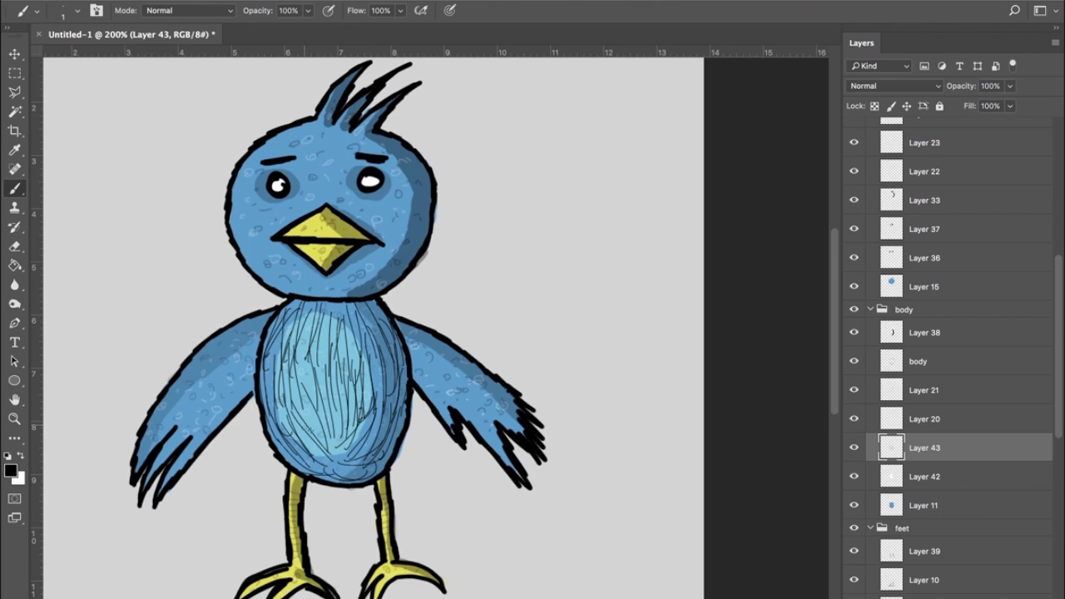
left_click_drag(331, 391, 316, 451)
left_click_drag(336, 345, 319, 432)
mouse_move(339, 302)
left_mouse_down()
mouse_move(329, 383)
mouse_move(348, 333)
left_mouse_up()
left_click_drag(366, 301, 364, 348)
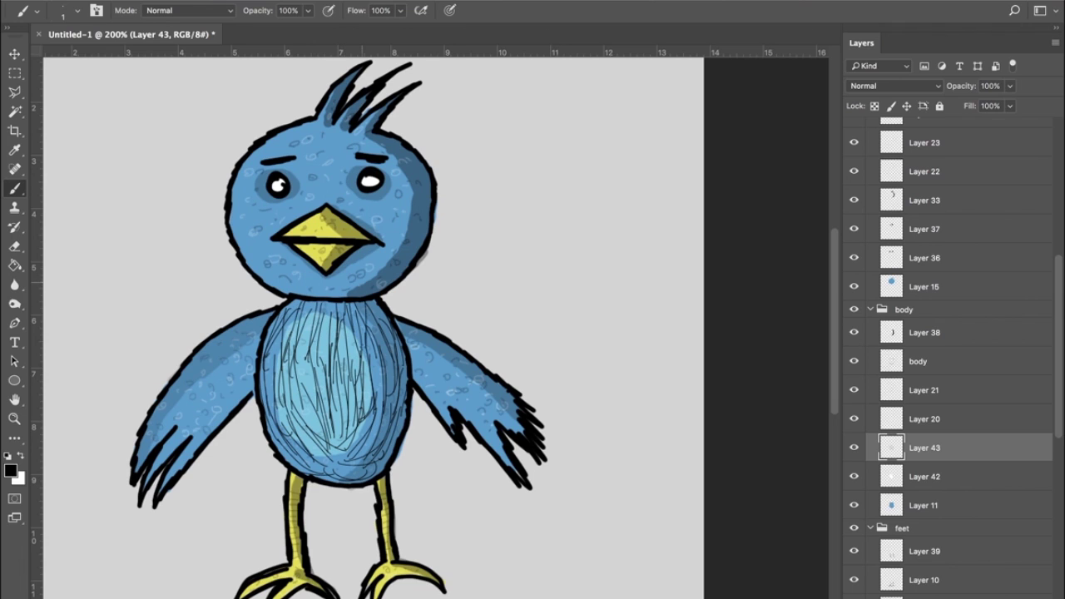
left_click_drag(1009, 87, 965, 114)
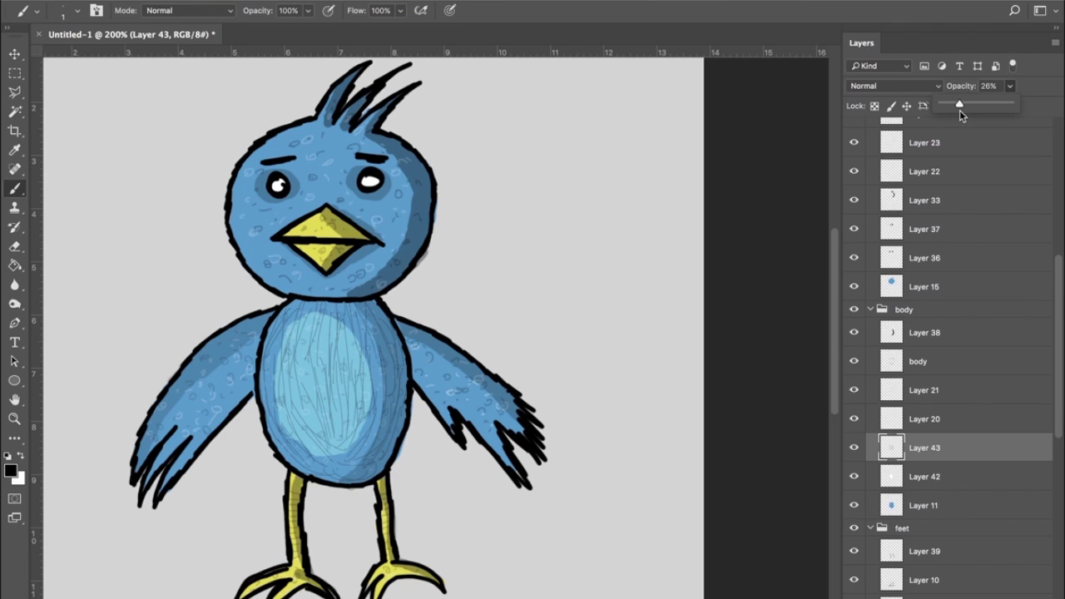
left_click_drag(958, 115, 957, 117)
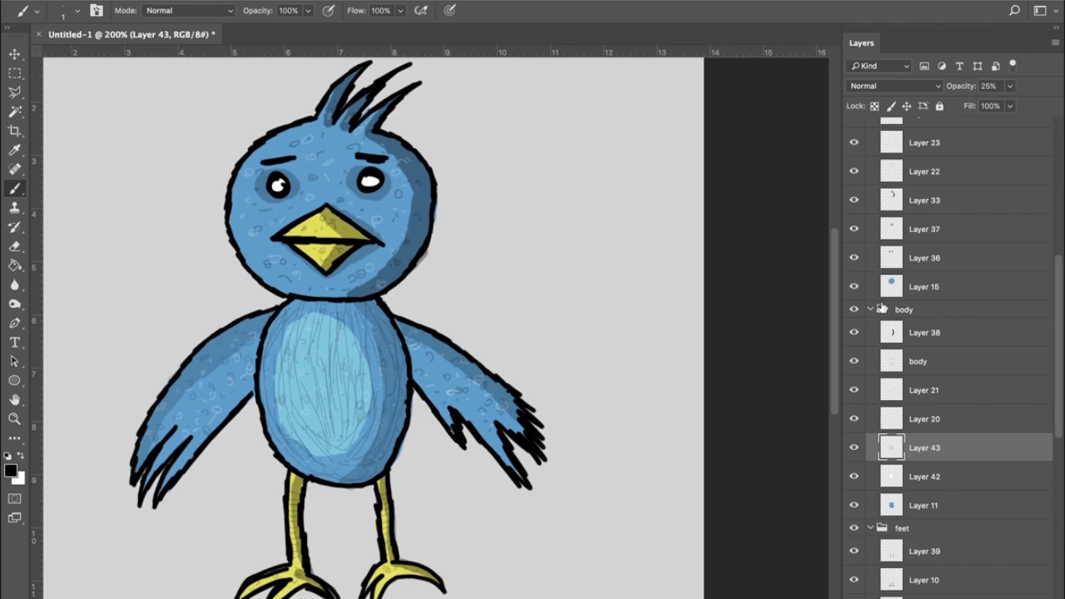
Step: Set the foreground colour to orange-red e0651a and add a new layer directly above Layer 15 in the head group
left_click(957, 553)
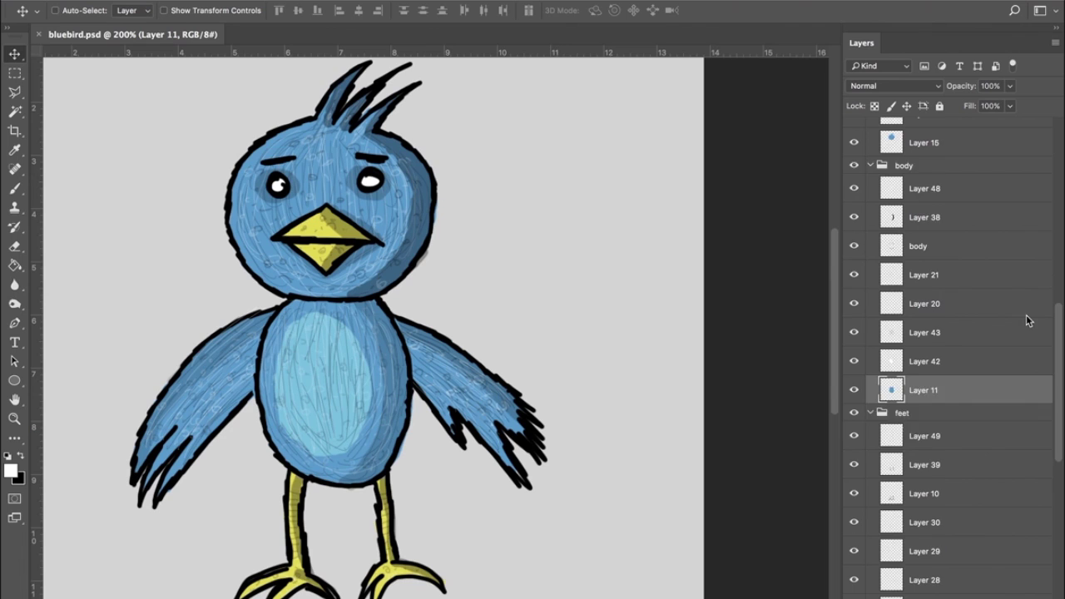
scroll(1026, 315, "up", 5)
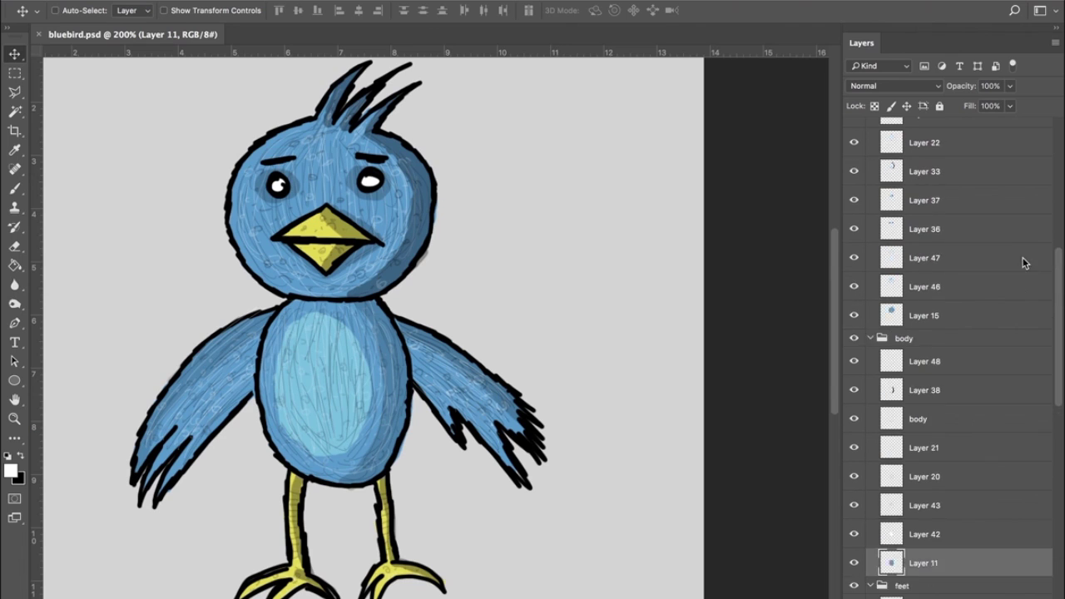
left_click(955, 433)
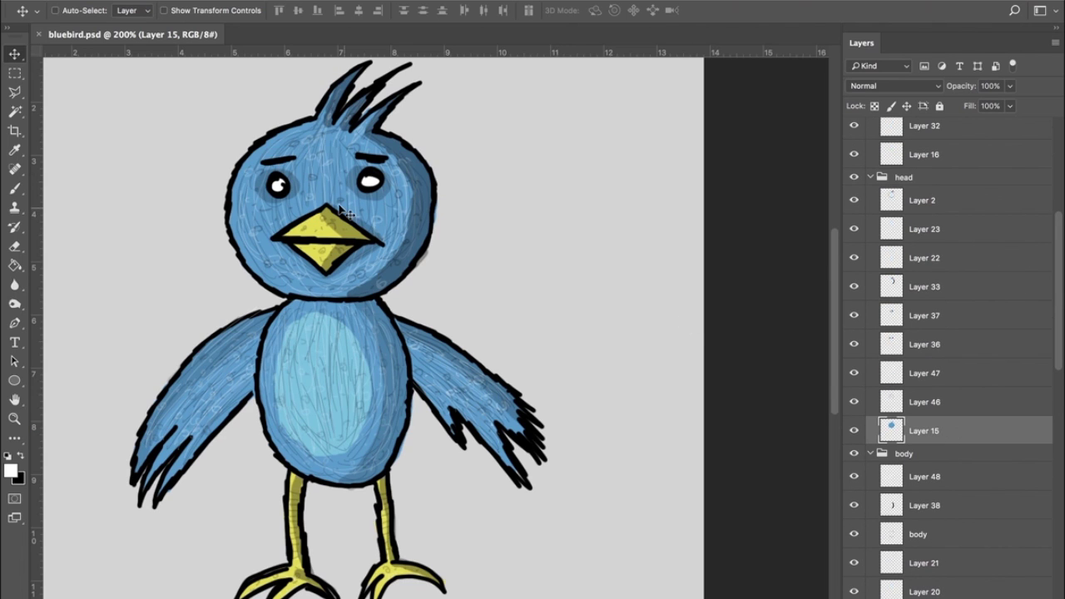
key("i")
left_click(11, 471)
left_click_drag(901, 268, 649, 223)
left_click(602, 342)
mouse_move(601, 343)
left_mouse_down()
mouse_move(601, 334)
mouse_move(614, 428)
left_mouse_up()
left_click_drag(537, 281, 563, 280)
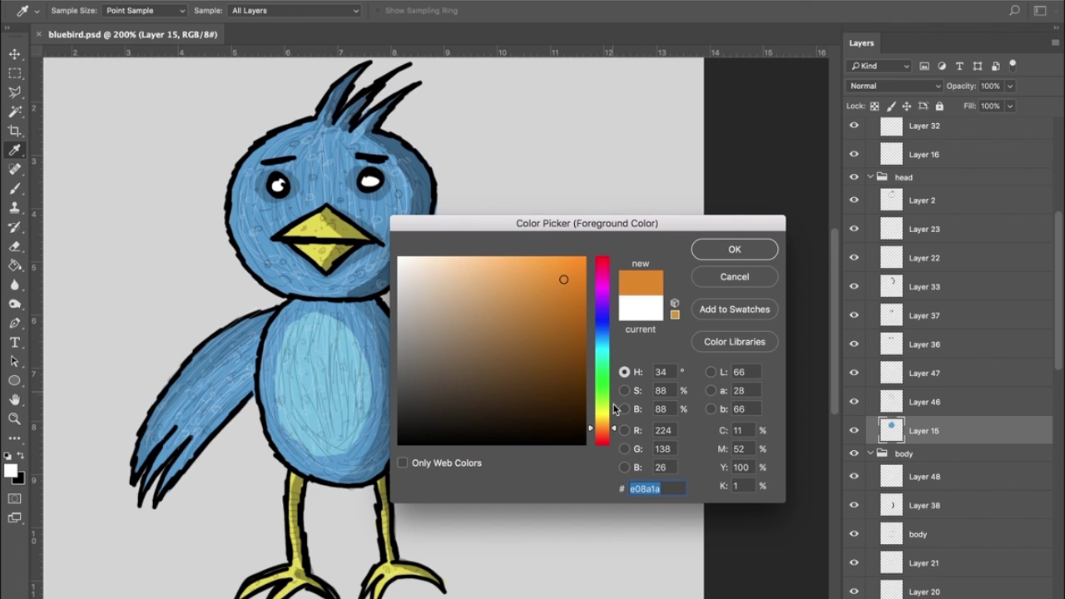
left_click_drag(614, 428, 616, 436)
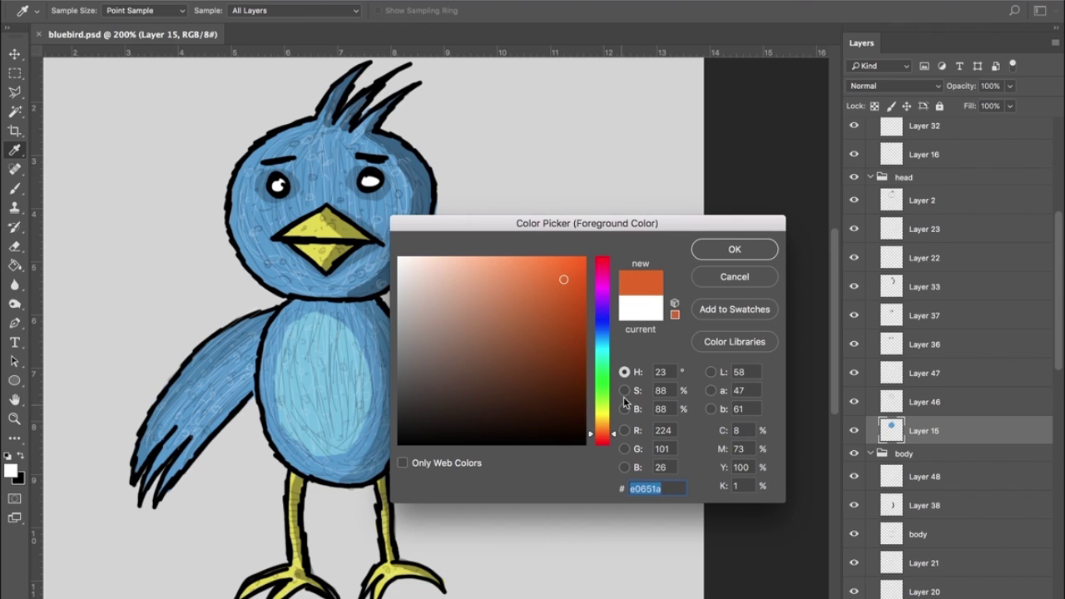
left_click(704, 250)
key("v")
key("super+shift+alt+n")
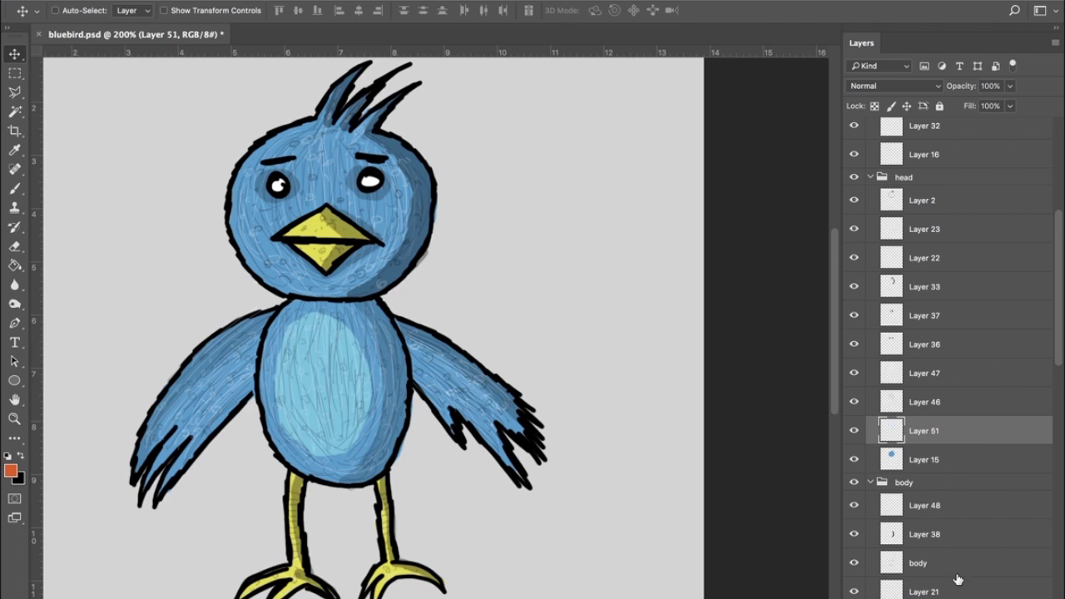
Step: Scribble orange-red hatching across the forehead, cheek and chin on Layer 51, building it up with a 4 px brush
left_click(15, 189)
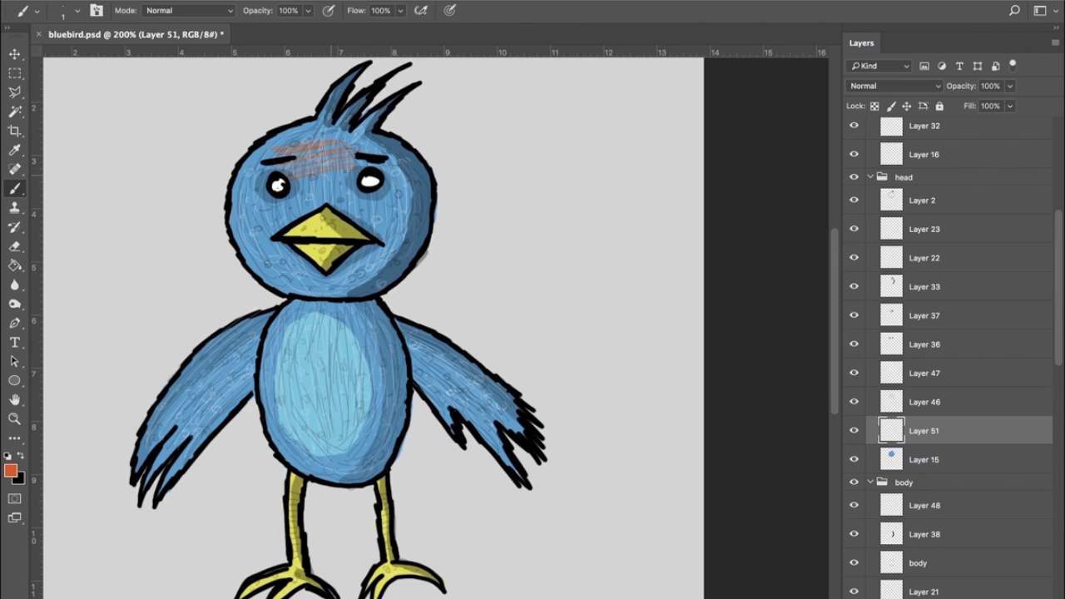
left_click(77, 11)
left_click(102, 152)
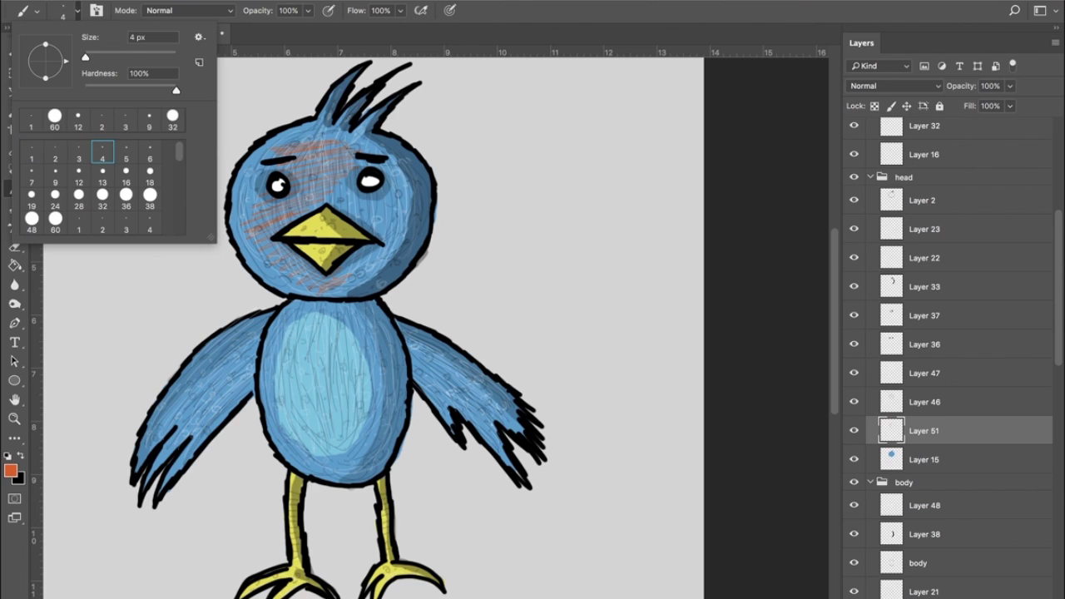
mouse_move(336, 140)
left_mouse_down()
mouse_move(301, 155)
mouse_move(274, 229)
mouse_move(353, 259)
mouse_move(371, 287)
left_mouse_up()
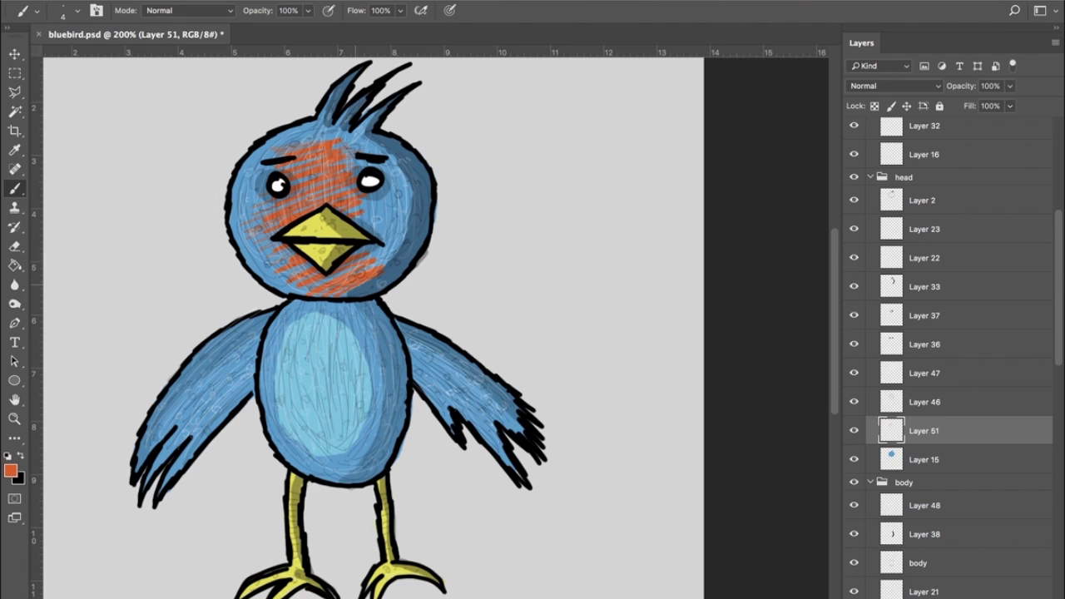
Step: Soften the orange-red face hatching with a 5.2-pixel Gaussian Blur and set Layer 51's opacity to 36%
left_click(341, 2)
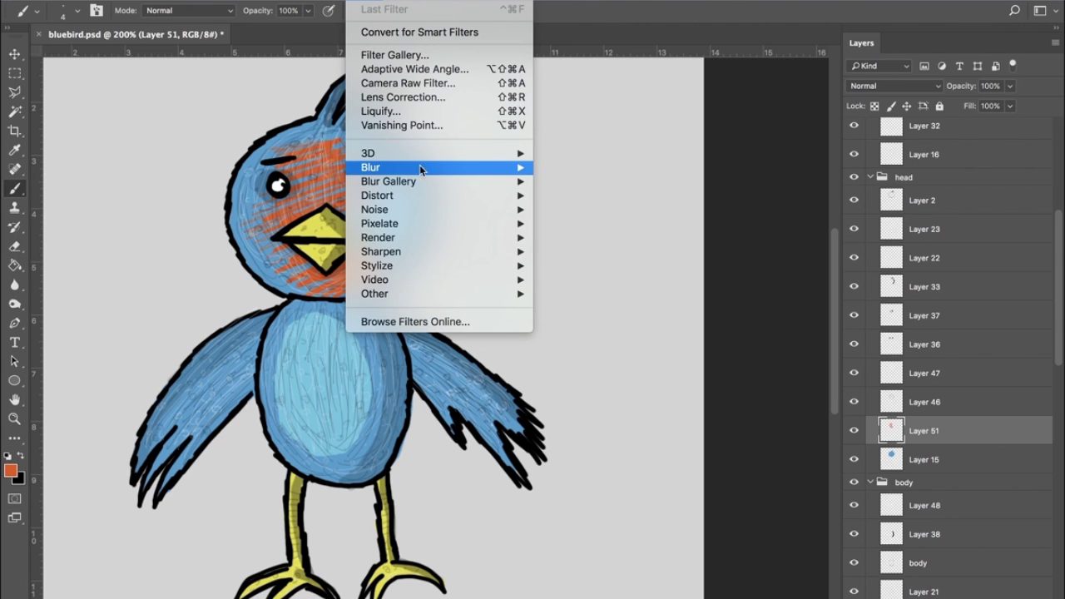
mouse_move(419, 167)
left_click(575, 226)
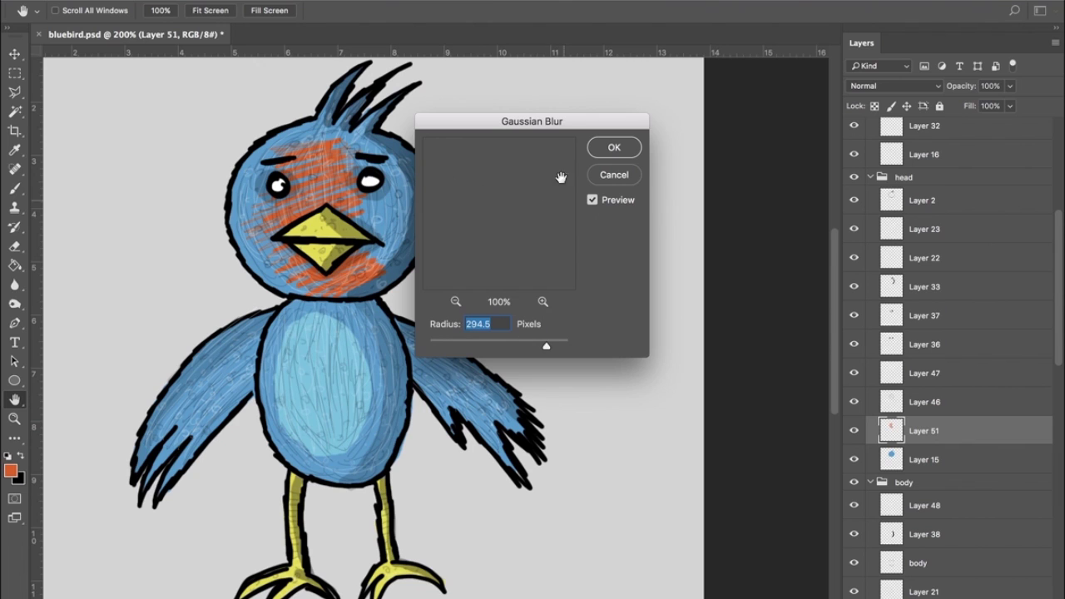
left_click_drag(568, 122, 714, 126)
type("5.2")
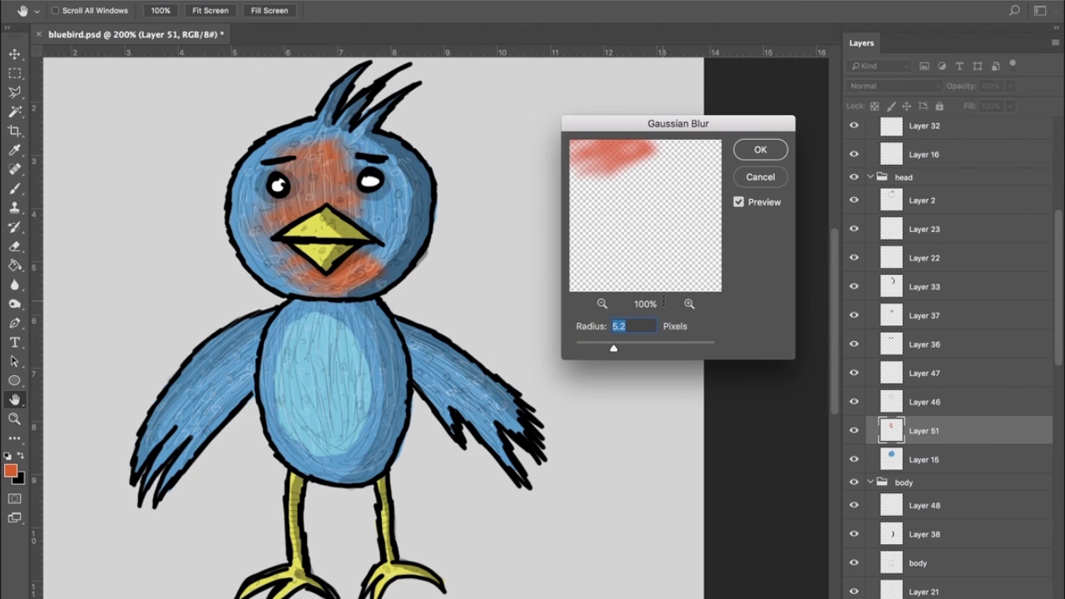
left_click(761, 149)
left_click_drag(1010, 86, 967, 114)
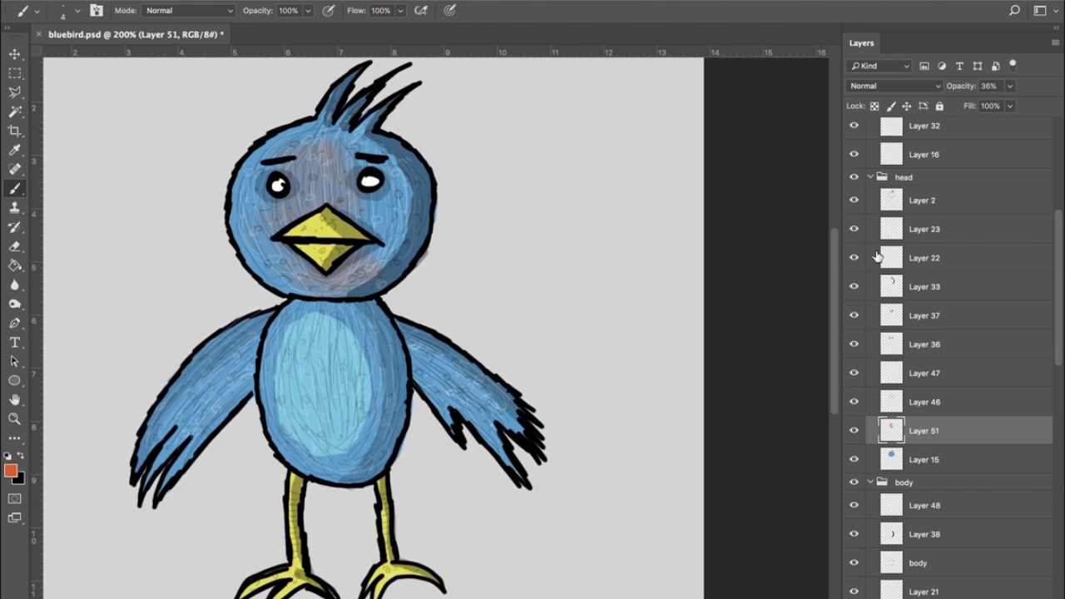
left_click(854, 431)
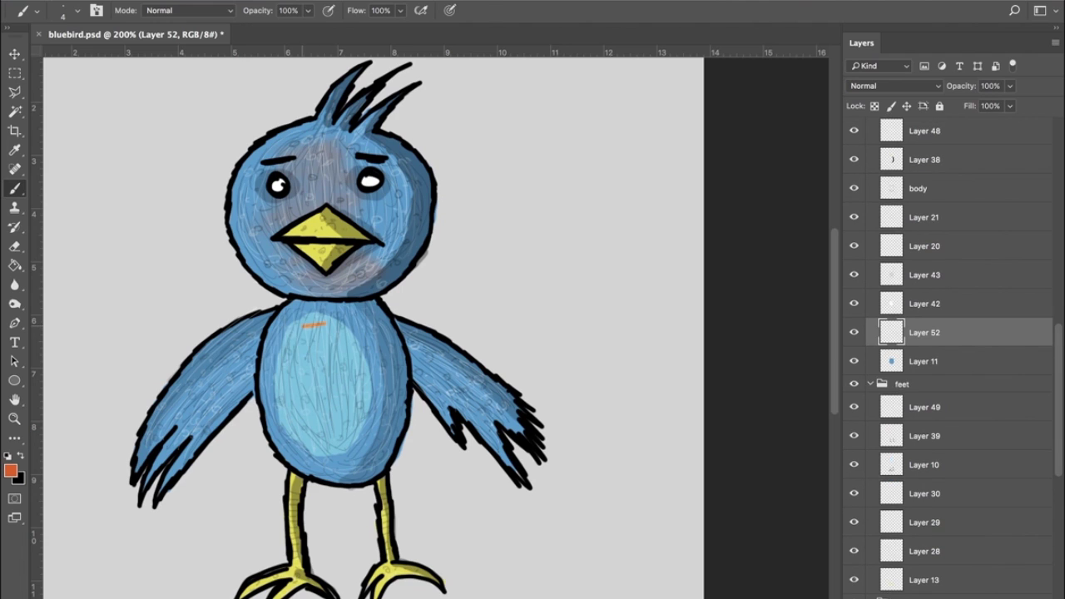
Step: Scribble orange-red hatching over the belly on Layer 52 with the 4 px brush and reapply the last Gaussian Blur
mouse_move(304, 325)
left_mouse_down()
mouse_move(279, 338)
mouse_move(266, 375)
mouse_move(271, 398)
mouse_move(330, 415)
mouse_move(329, 456)
left_mouse_up()
left_click_drag(318, 318, 339, 441)
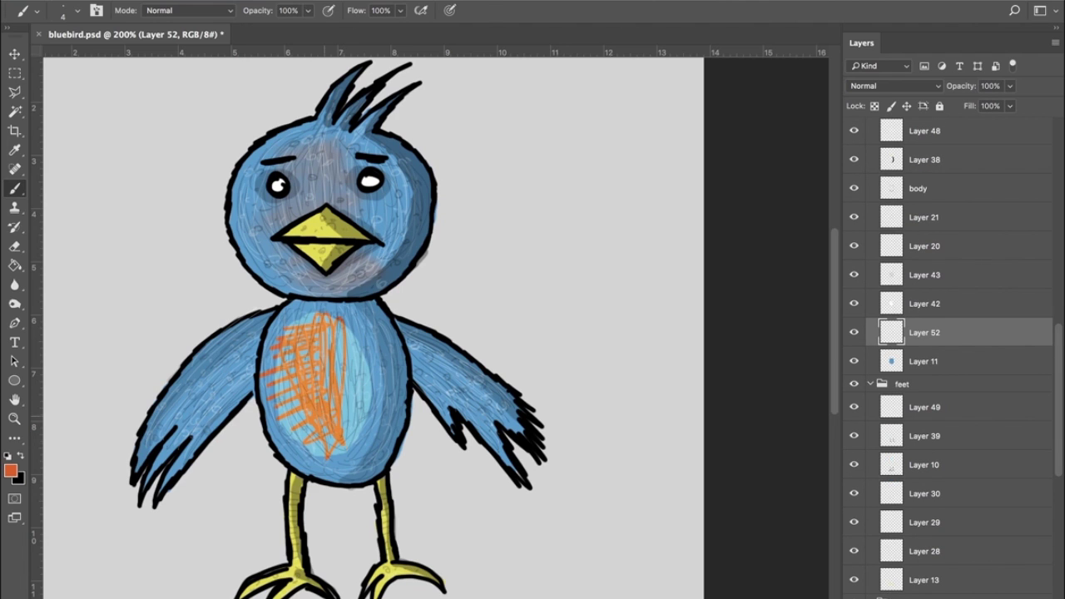
left_click(348, 2)
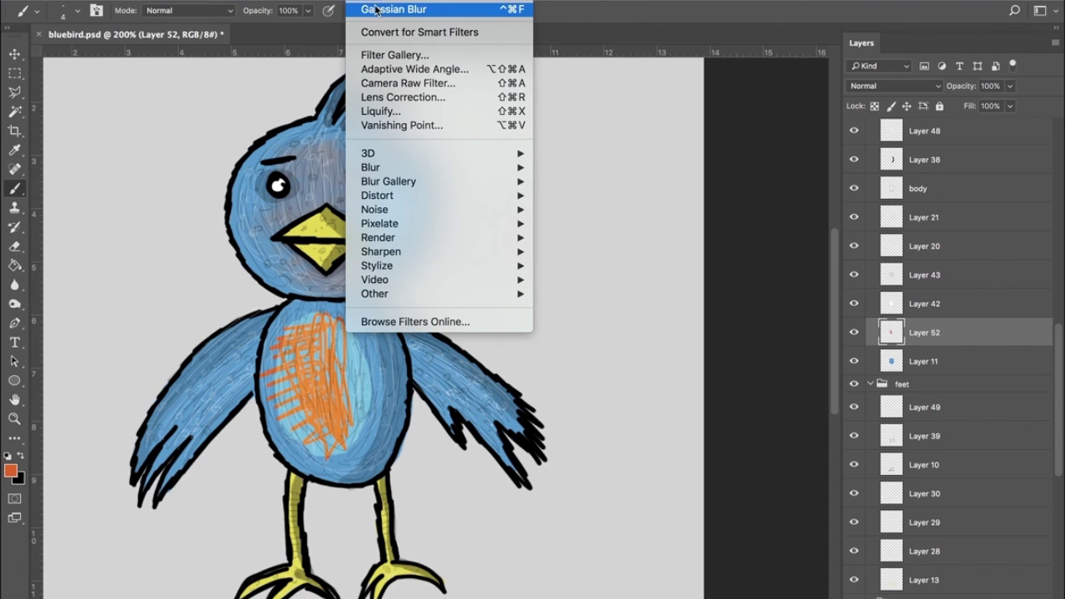
left_click(377, 8)
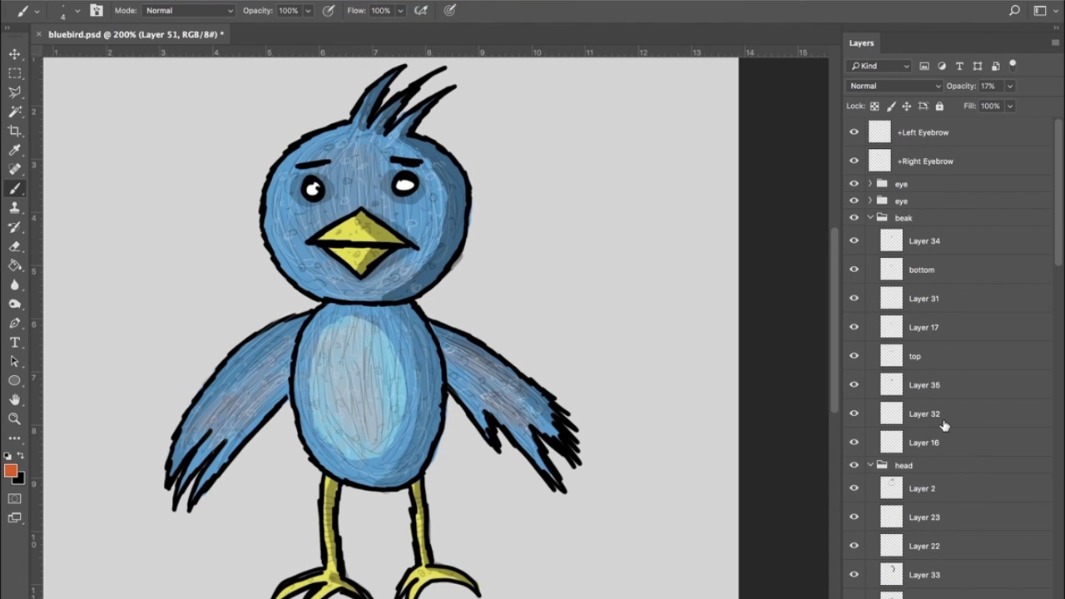
Step: Add a new layer above Layer 2 at the top of the head group and make black the foreground colour
left_click(944, 446)
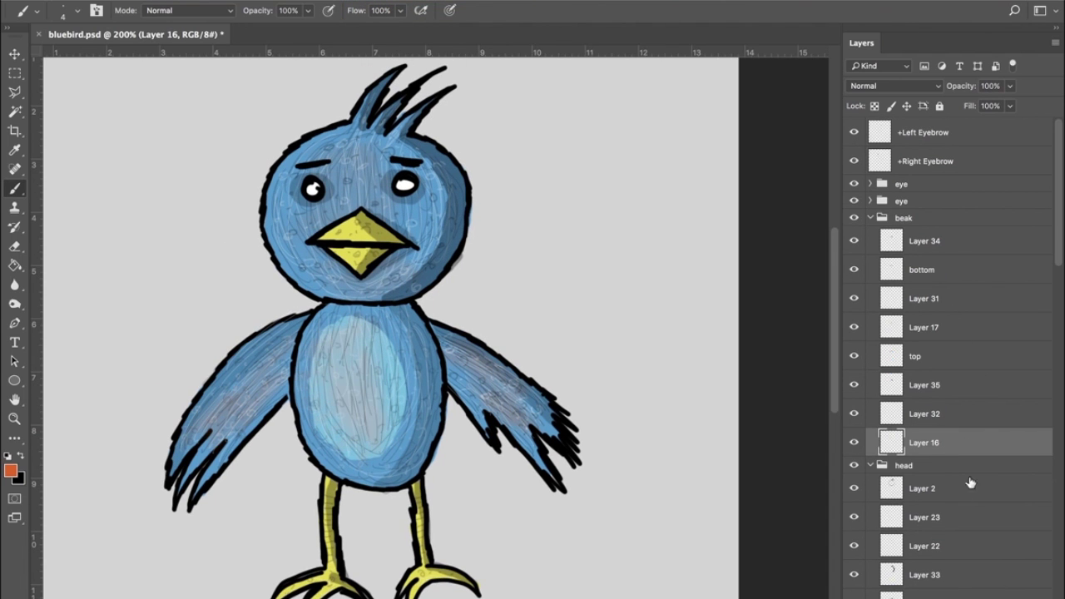
left_click_drag(1060, 251, 1062, 309)
left_click(972, 289)
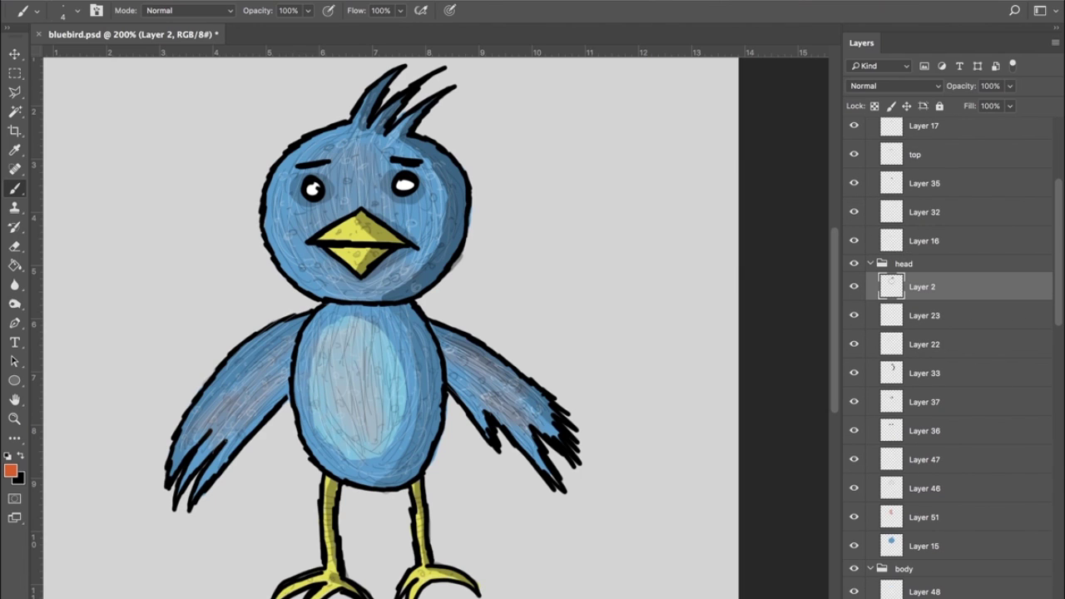
key("ctrl+shift+alt+n")
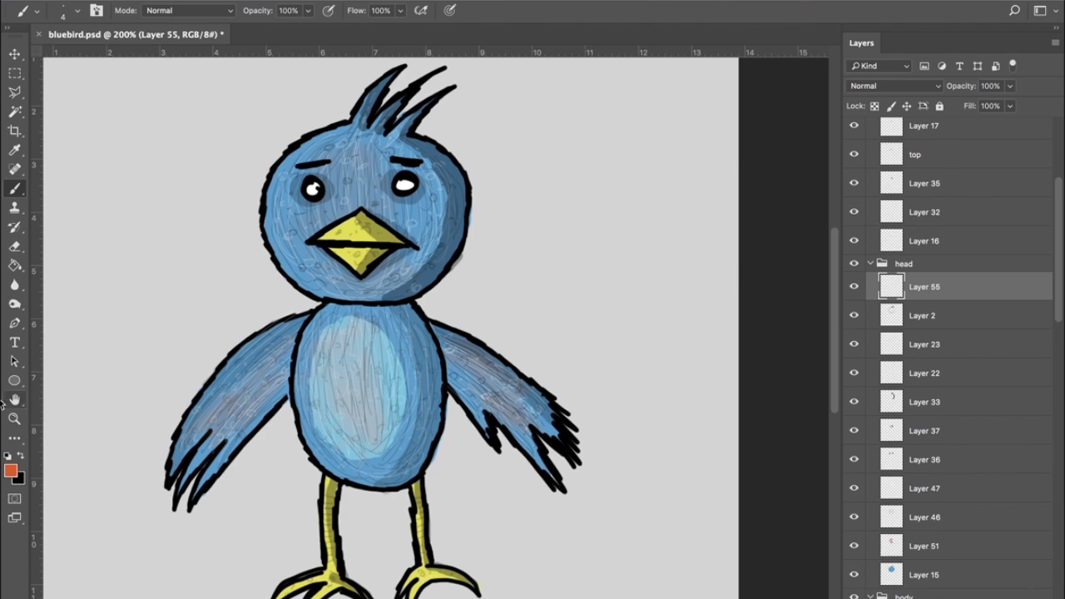
left_click(21, 455)
Step: Choose a soft 46 px splatter brush from the brush presets
left_click(77, 10)
left_click_drag(88, 56, 111, 55)
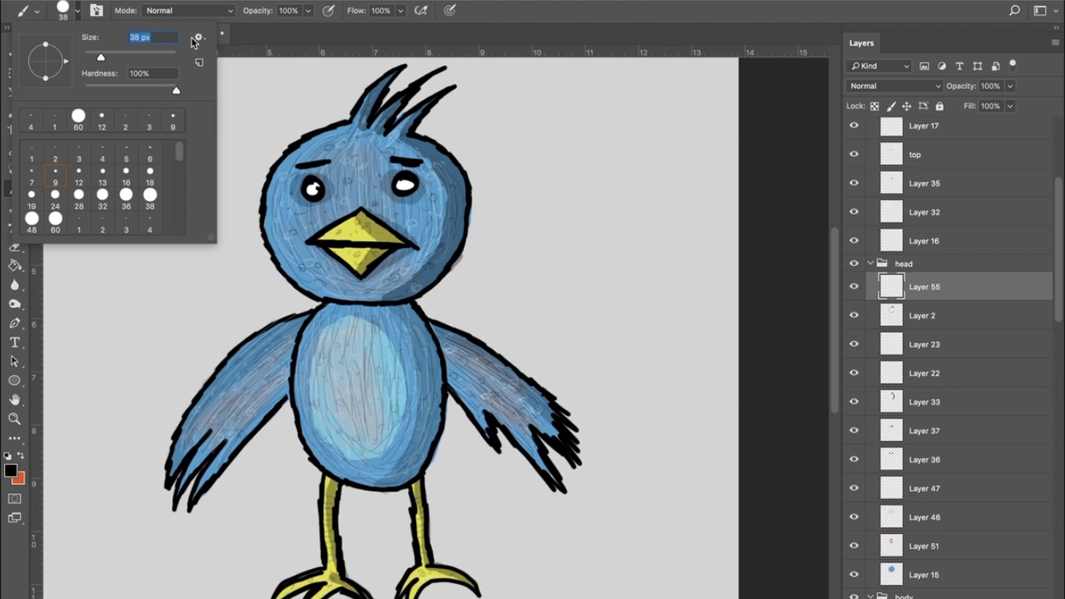
left_click(79, 13)
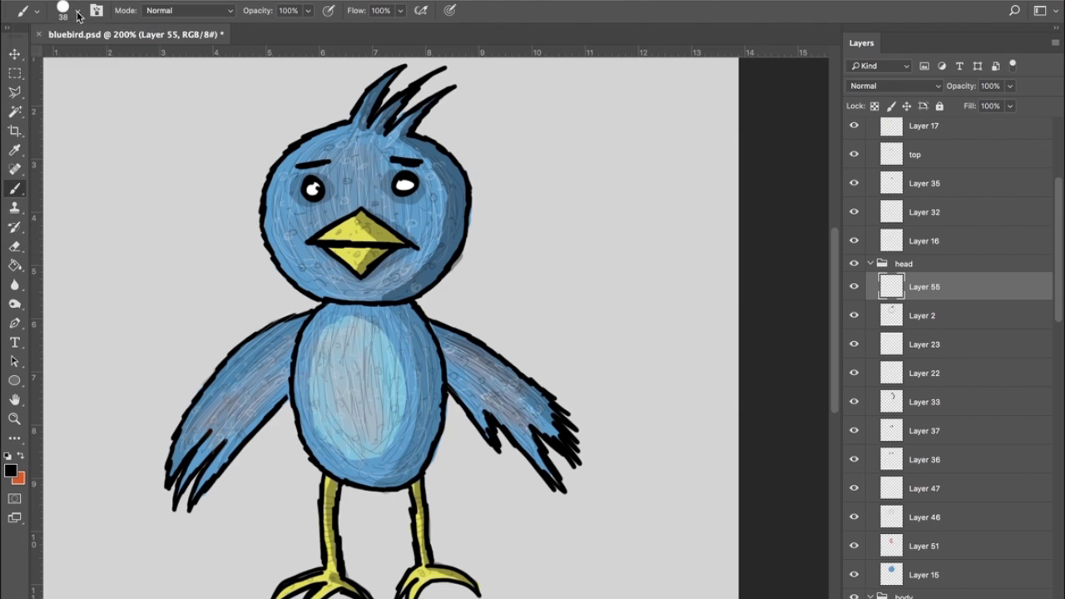
left_click(80, 15)
left_click(200, 37)
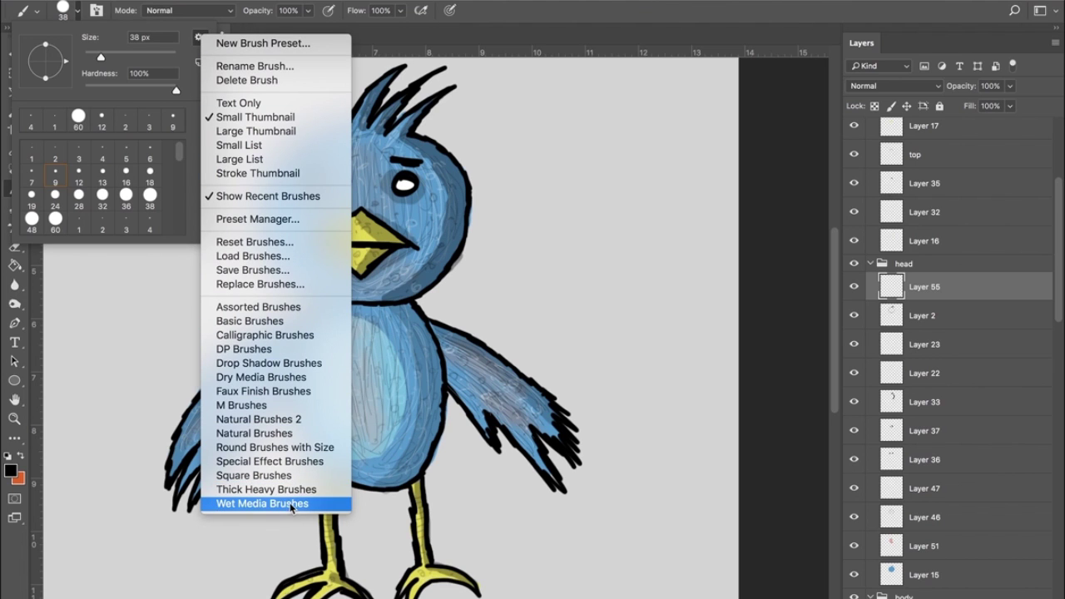
left_click(175, 157)
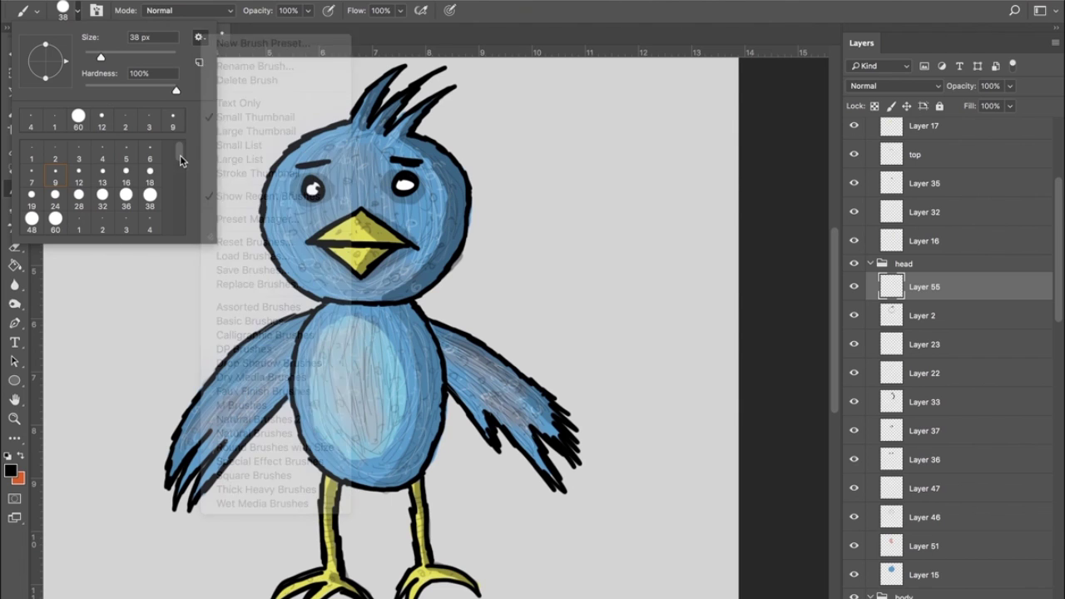
left_click(126, 200)
Step: Try out the splatter brush with black strokes on the empty canvas beside the bird and undo them
mouse_move(544, 125)
left_mouse_down()
mouse_move(632, 274)
mouse_move(572, 206)
left_mouse_up()
key("ctrl+z")
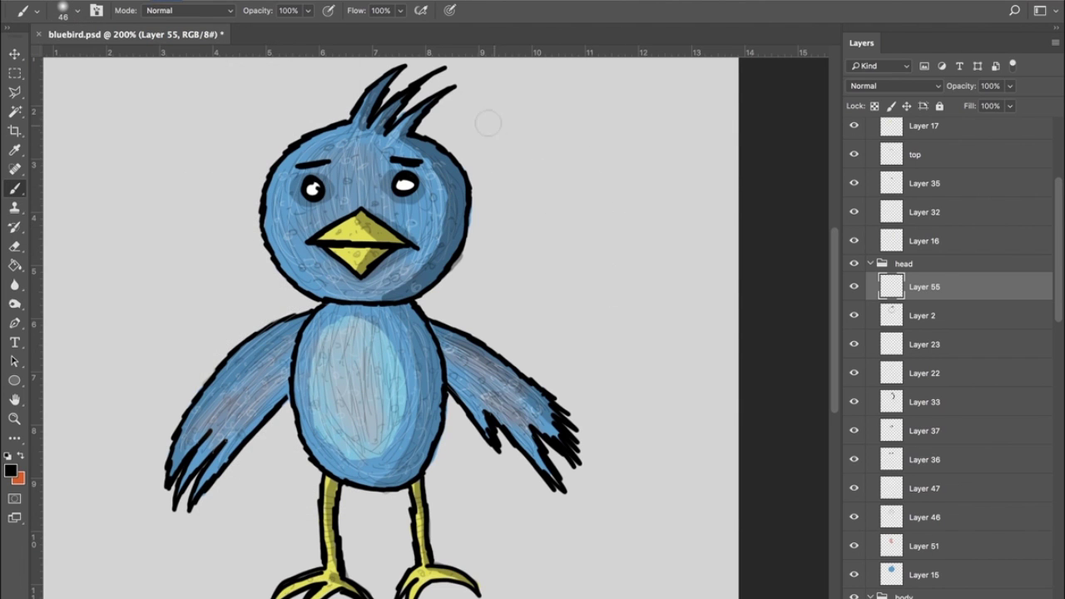
left_click(508, 124)
mouse_move(539, 123)
left_mouse_down()
mouse_move(604, 191)
mouse_move(589, 260)
mouse_move(562, 307)
mouse_move(644, 343)
mouse_move(595, 501)
mouse_move(550, 504)
mouse_move(673, 505)
mouse_move(632, 264)
mouse_move(551, 264)
mouse_move(541, 224)
mouse_move(558, 189)
mouse_move(545, 173)
mouse_move(639, 131)
mouse_move(661, 135)
mouse_move(651, 195)
mouse_move(665, 244)
left_mouse_up()
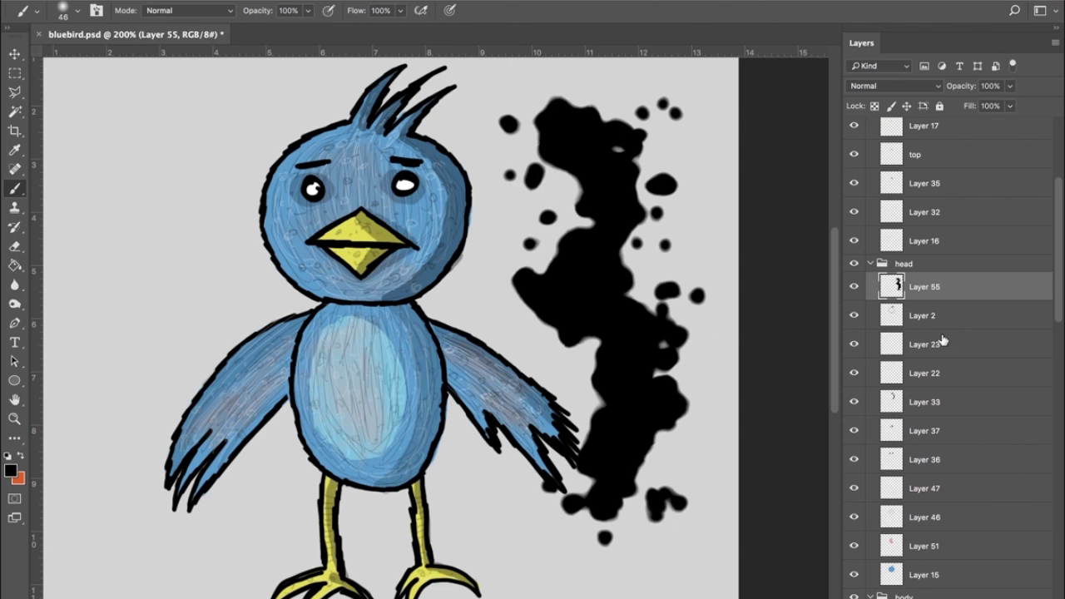
key("ctrl+e")
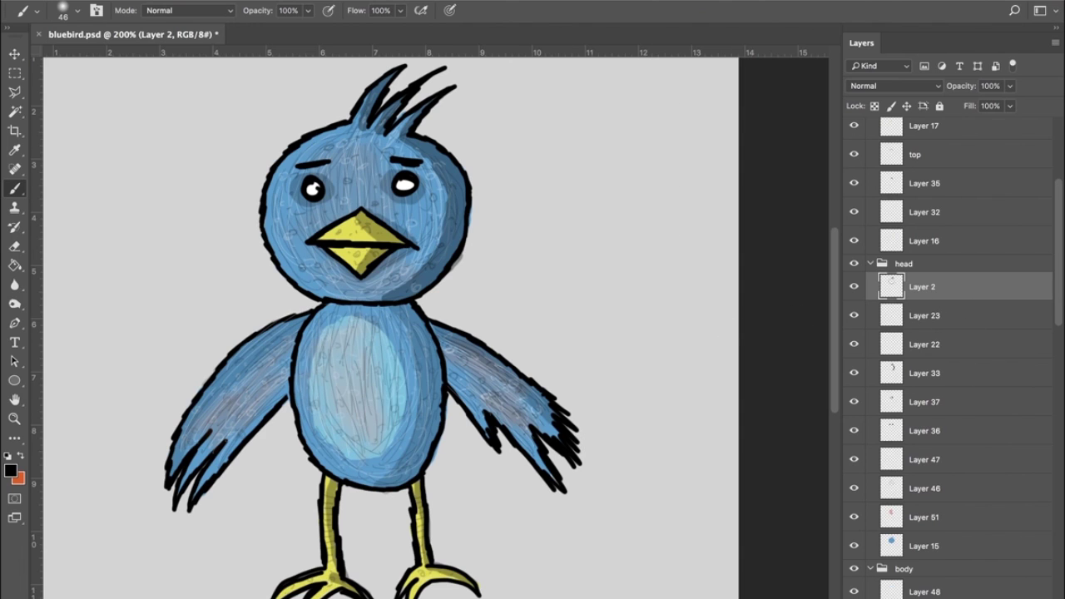
key("ctrl+z")
Step: Reduce the splatter brush to 27 px and set its opacity to 56%
left_click(76, 13)
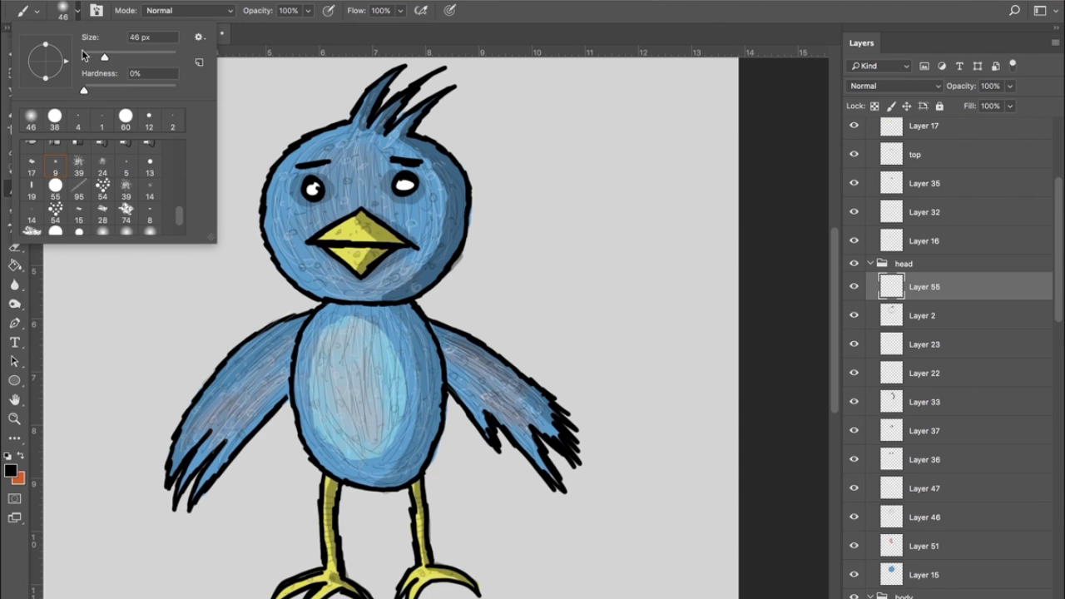
scroll(166, 196, "up", 3)
left_click_drag(104, 56, 95, 55)
left_click(307, 11)
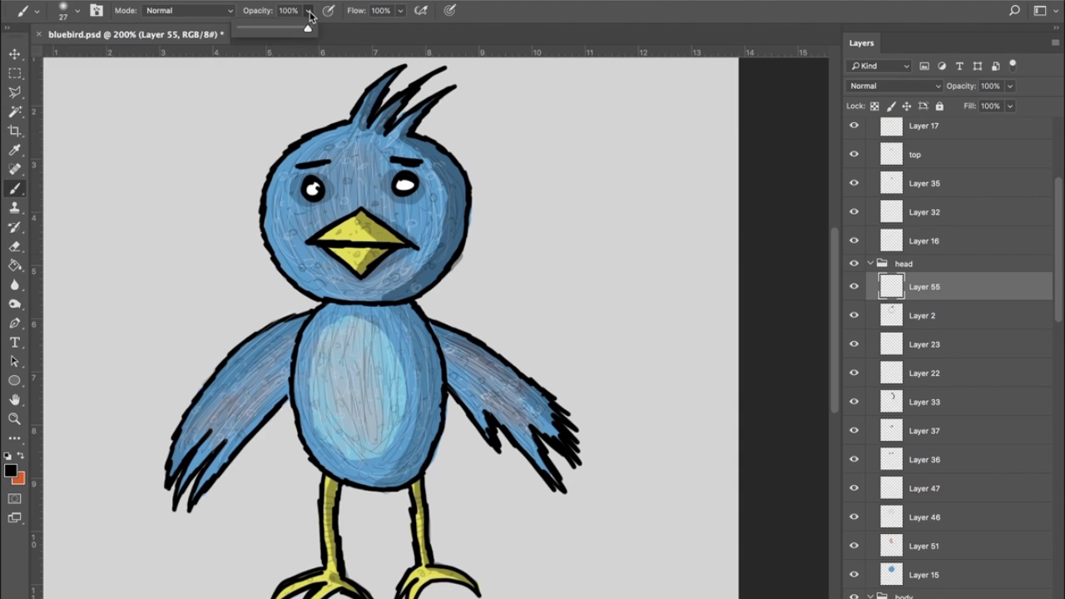
left_click_drag(312, 30, 281, 32)
Step: Dab translucent black spots over the shaded half of the face, from brow to chin, on Layer 55 and lower the layer's opacity
left_click(438, 197)
left_click(430, 212)
left_click(416, 241)
left_click(407, 249)
left_click(414, 224)
left_click(440, 235)
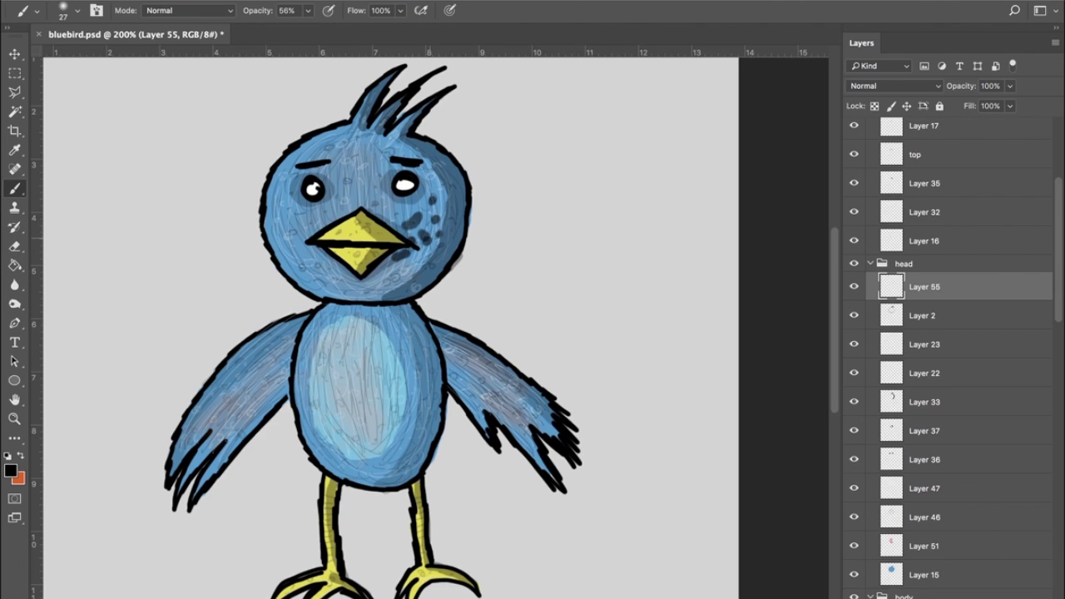
left_click(440, 247)
left_click(437, 199)
left_click(436, 179)
left_click(404, 166)
left_click(378, 176)
left_click(371, 195)
left_click(397, 213)
left_click(392, 217)
left_click(383, 152)
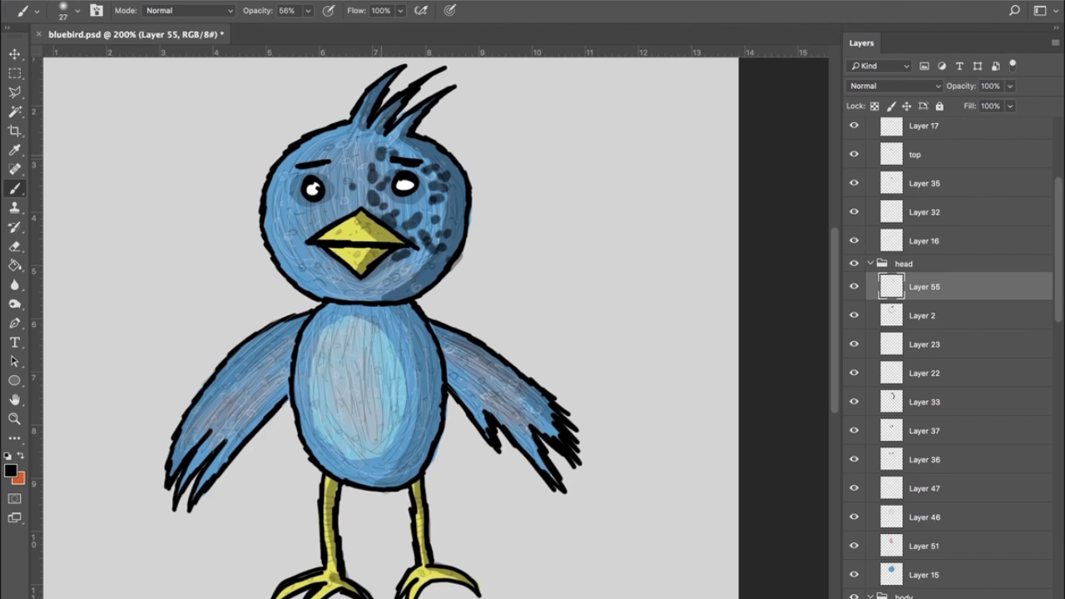
left_click(414, 161)
left_click(441, 204)
left_click(418, 255)
left_click(401, 275)
left_click(366, 284)
left_click(392, 289)
left_click(428, 260)
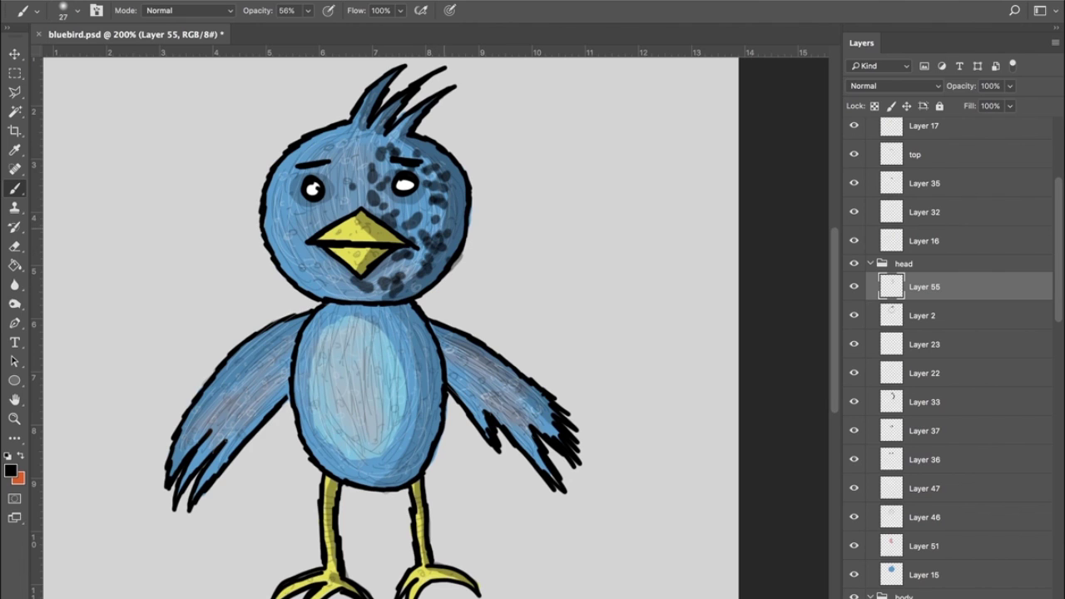
left_click(450, 218)
left_click(450, 187)
left_click(450, 206)
left_click(449, 179)
left_click(446, 167)
left_click(414, 145)
left_click(392, 203)
left_click(411, 215)
left_click(435, 215)
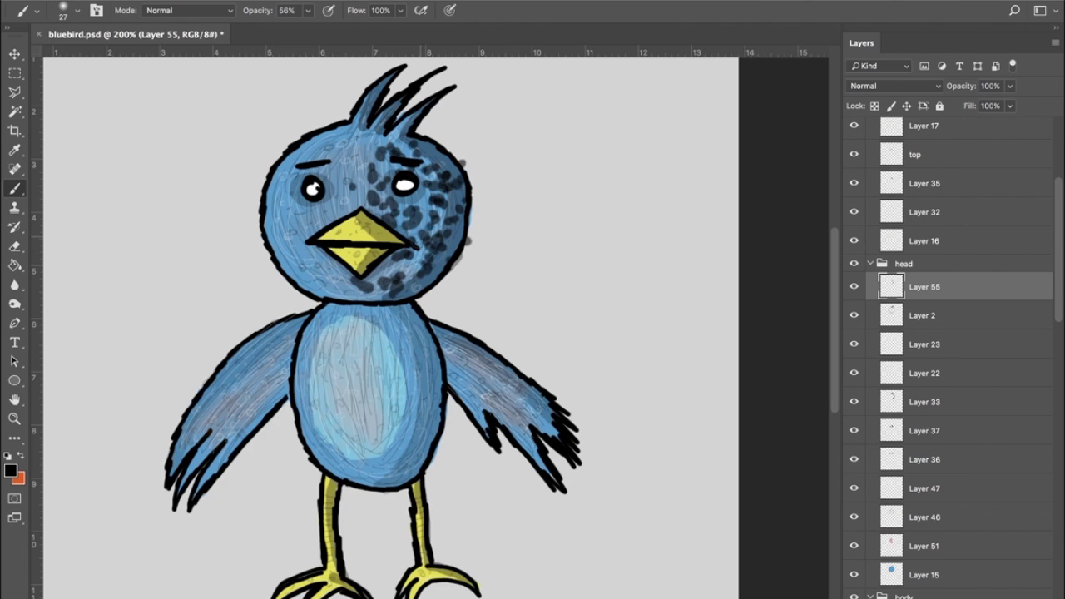
left_click(404, 268)
left_click(365, 289)
left_click(378, 288)
left_click(413, 280)
left_click(399, 293)
left_click(441, 257)
left_click(448, 236)
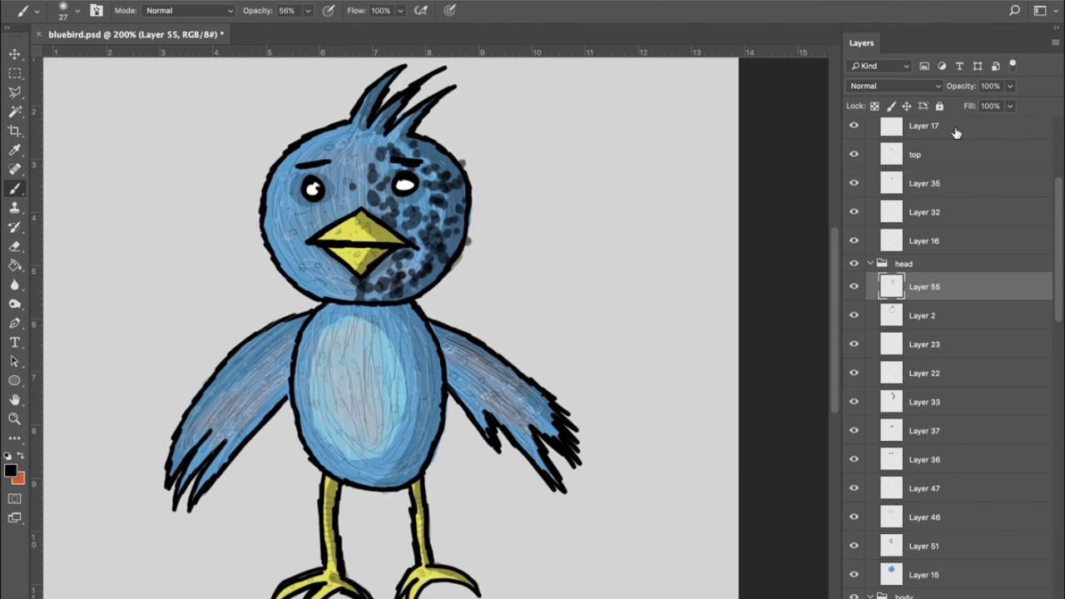
left_click_drag(1009, 86, 957, 117)
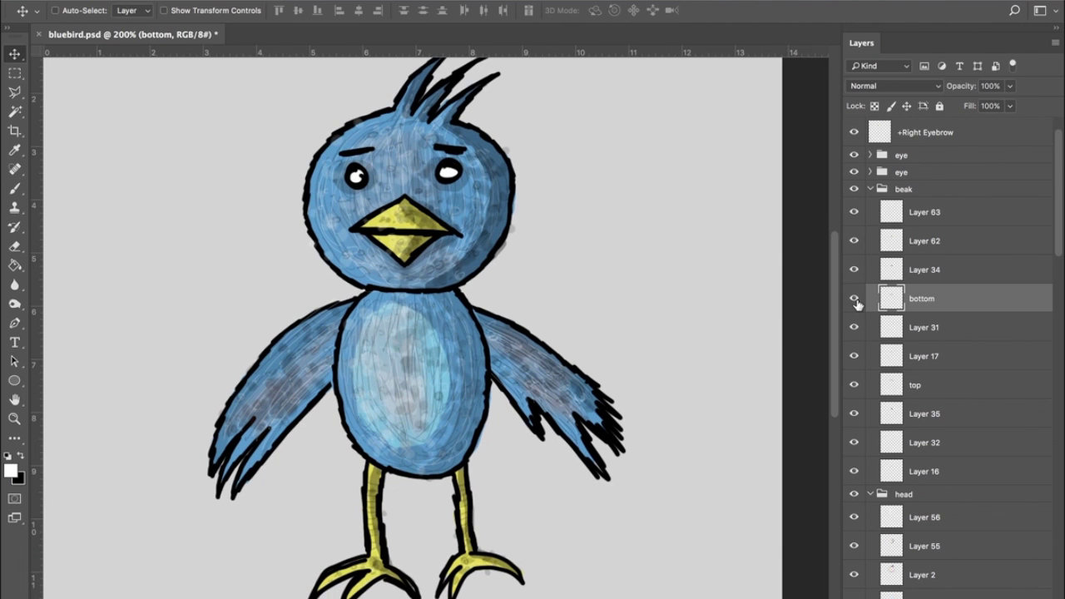
Step: Hide and show the beak's bottom layer to check what it contributes to the drawing
left_click(855, 299)
left_click(855, 298)
left_click(854, 299)
left_click(855, 298)
Step: Set the opacity of the beak's top layer to 68%
left_click(915, 384)
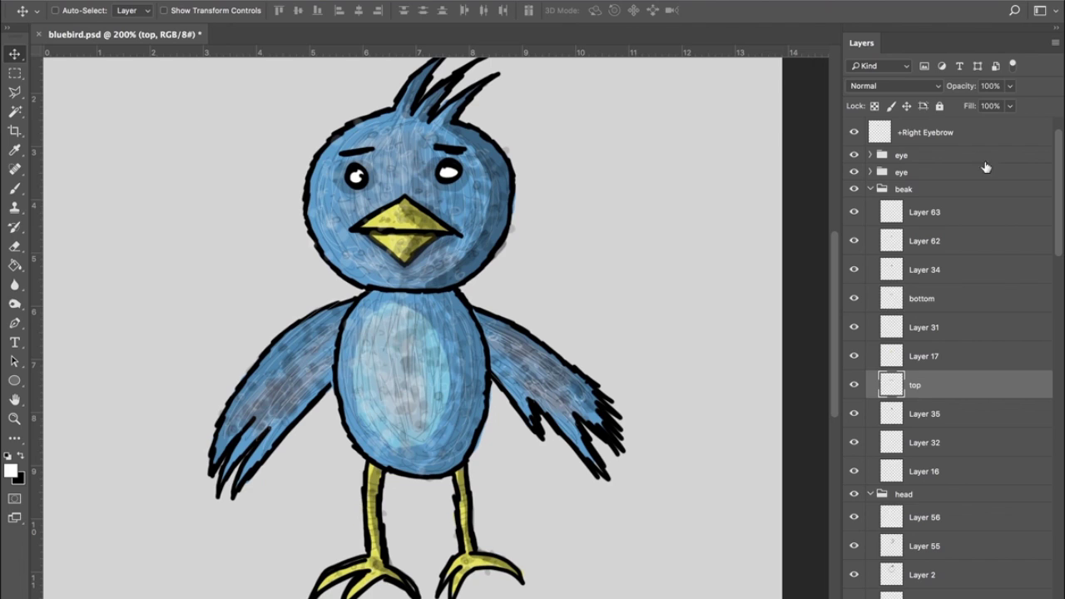
left_click(1011, 86)
left_click_drag(1011, 88, 987, 113)
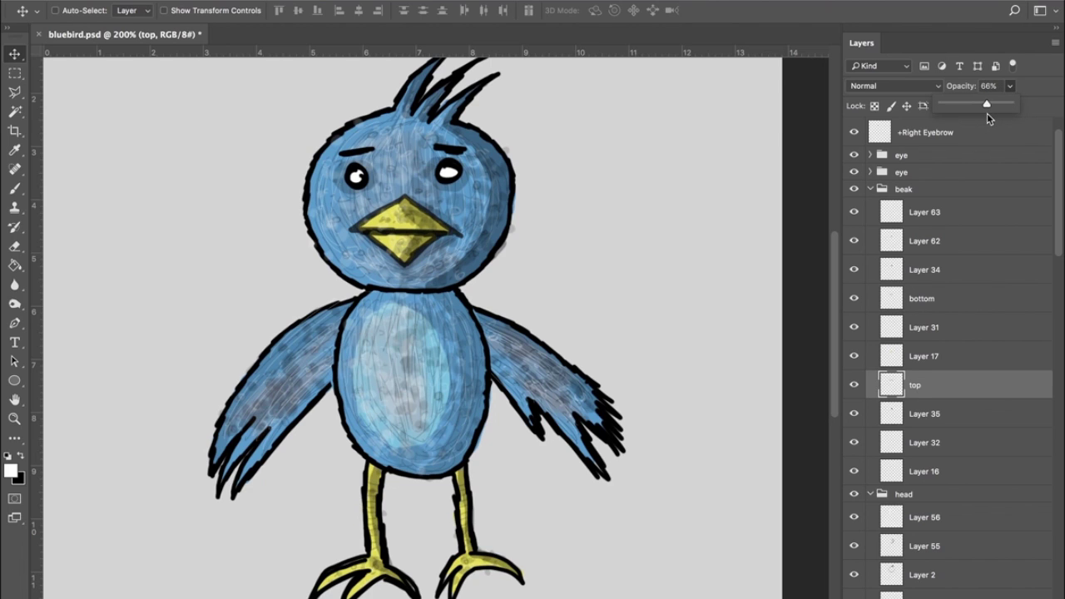
left_click(980, 115)
Step: Expand the lower eye group, identify its outline layer by hiding and showing it, and select Layer 4
left_click(871, 171)
left_click(853, 194)
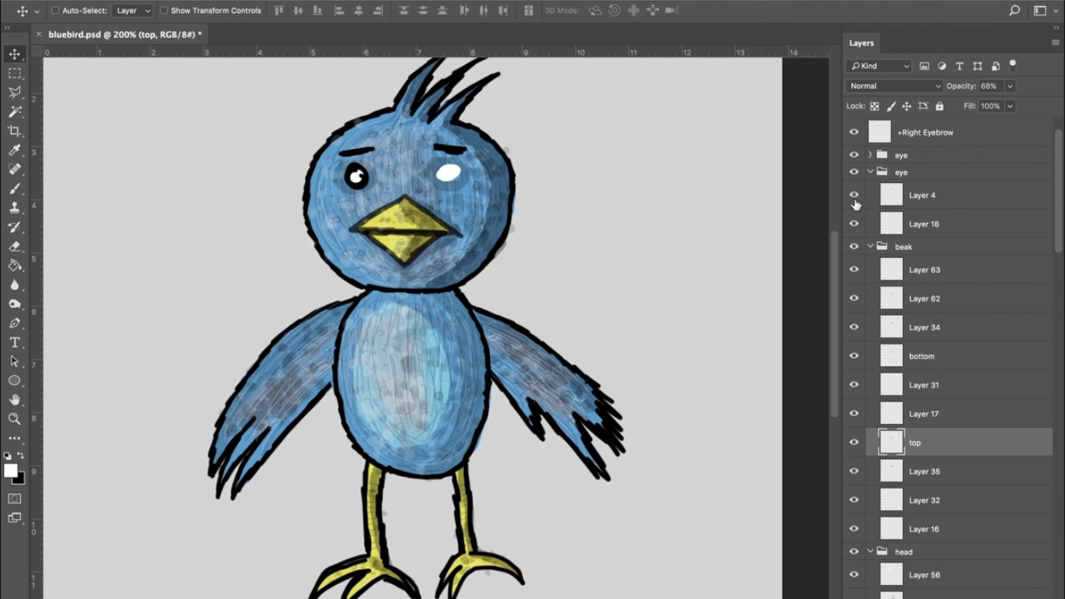
left_click(854, 195)
left_click(915, 194)
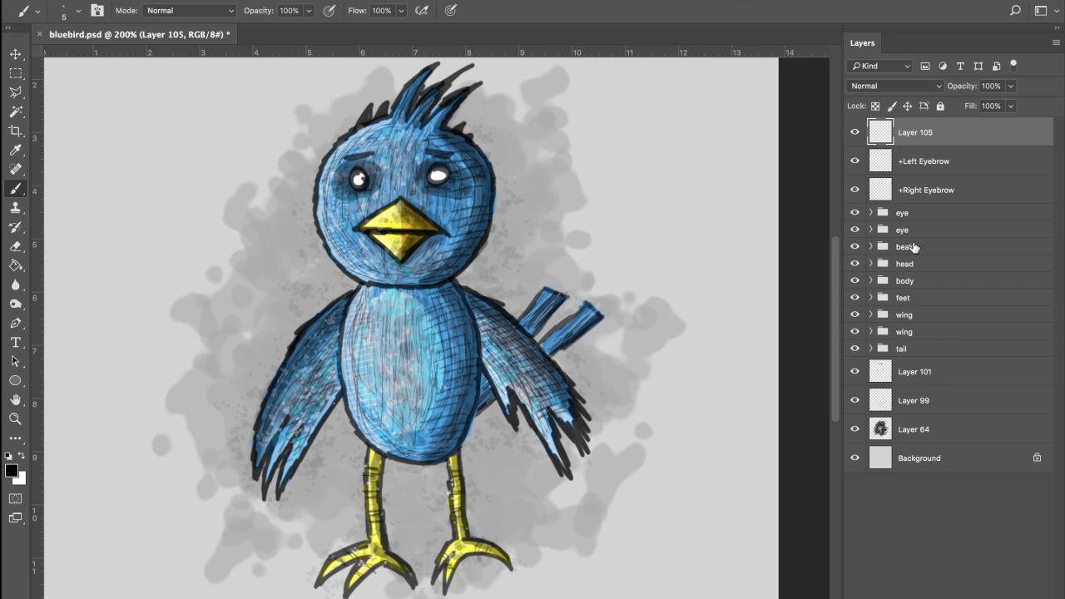
Step: Try narrowing everything from Layer 105 down to the tail group to about 93% width with Free Transform
left_click(914, 353, "shift")
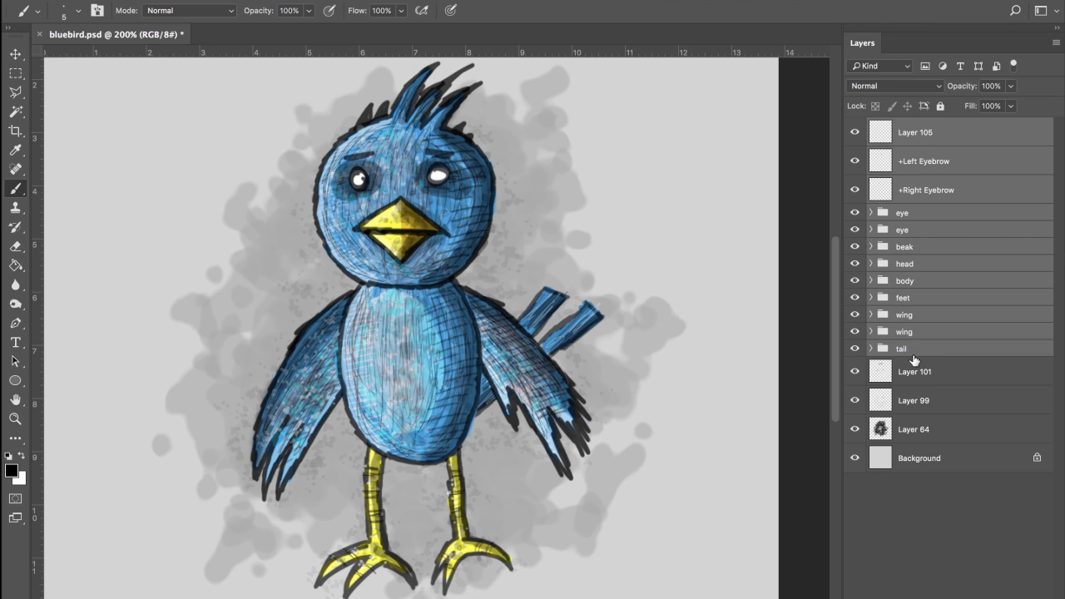
key("ctrl+t")
left_click_drag(602, 335, 580, 334)
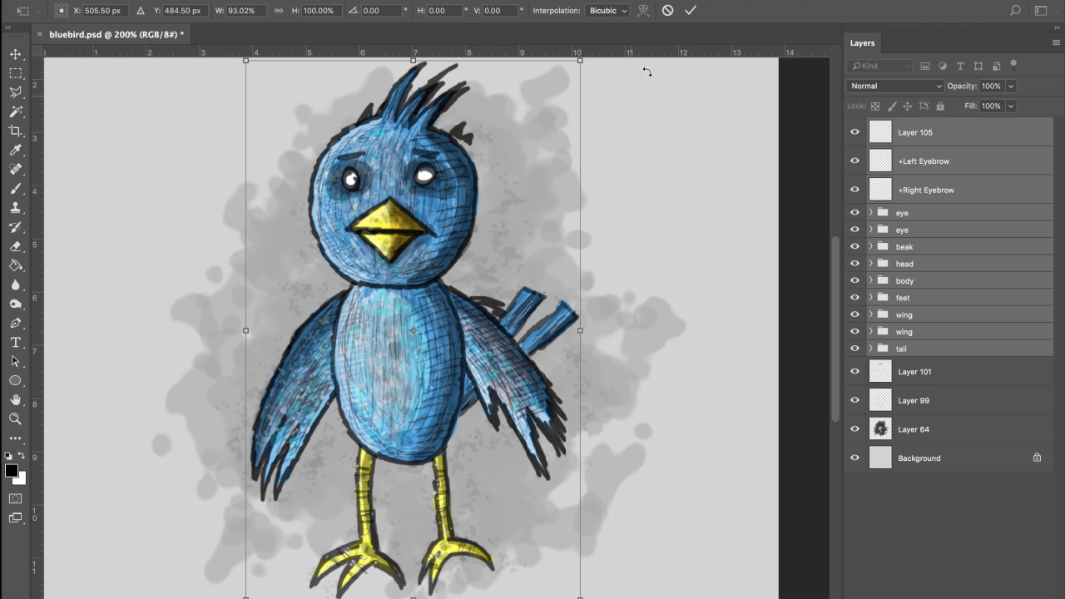
left_click(668, 12)
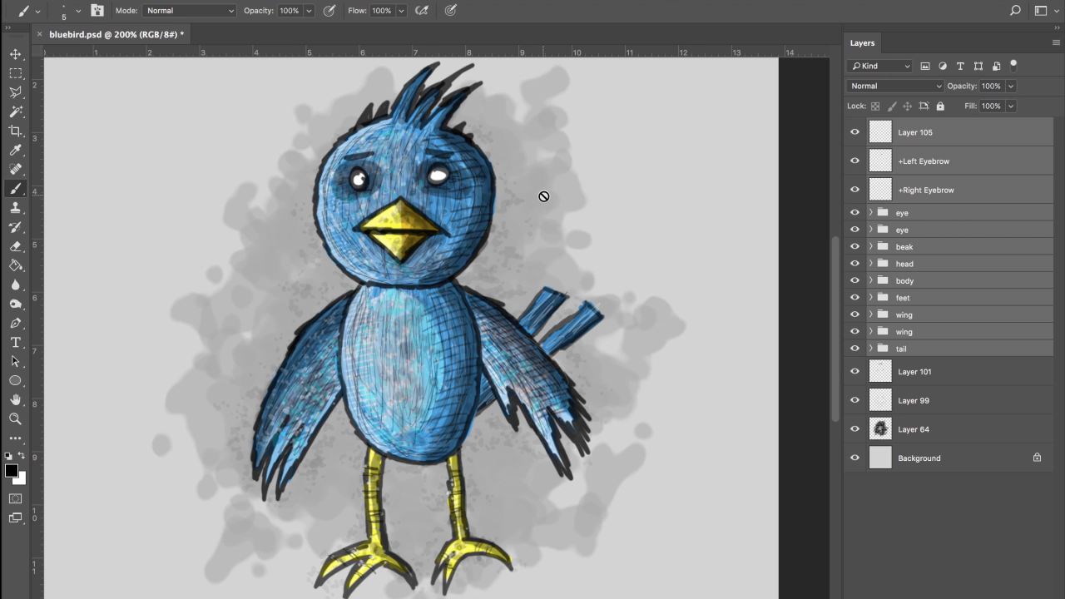
Step: Draw black arrows on Layer 105 pointing at the leg, head feathers, tail and beak, and hide that layer
left_click(925, 140)
left_click_drag(475, 496, 531, 484)
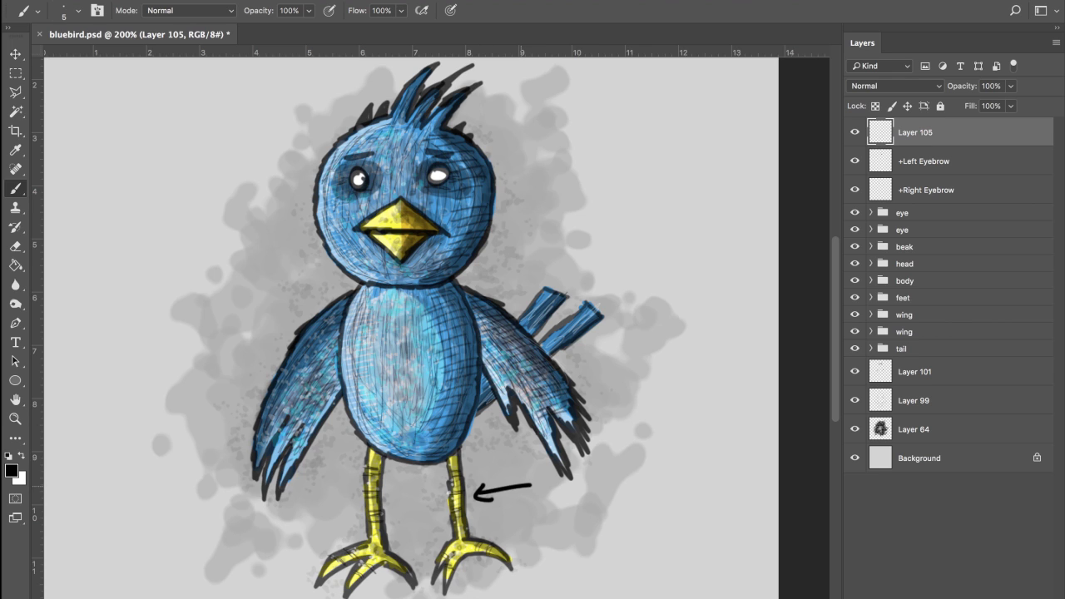
left_click_drag(344, 94, 349, 117)
left_click_drag(359, 111, 296, 108)
mouse_move(566, 266)
left_mouse_down()
mouse_move(586, 281)
mouse_move(616, 249)
left_mouse_up()
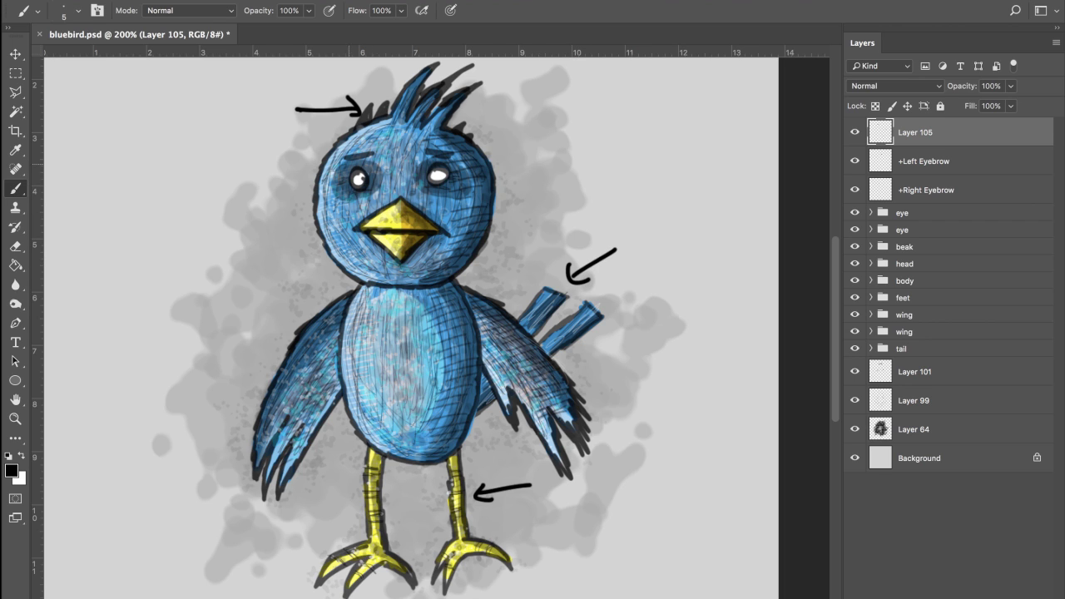
left_click_drag(444, 203, 432, 211)
left_click_drag(431, 211, 511, 199)
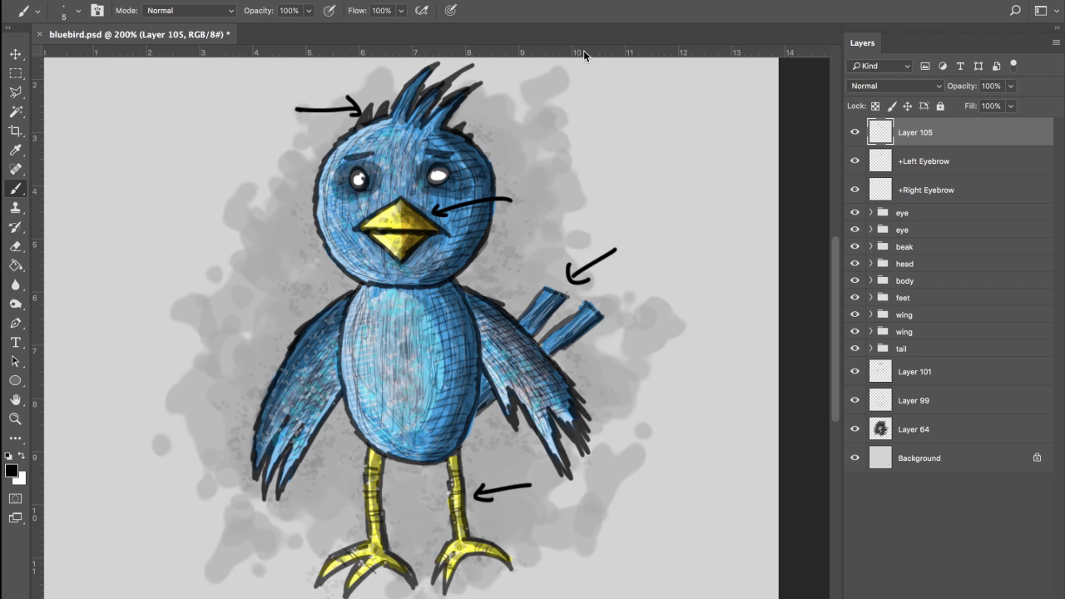
left_click(854, 133)
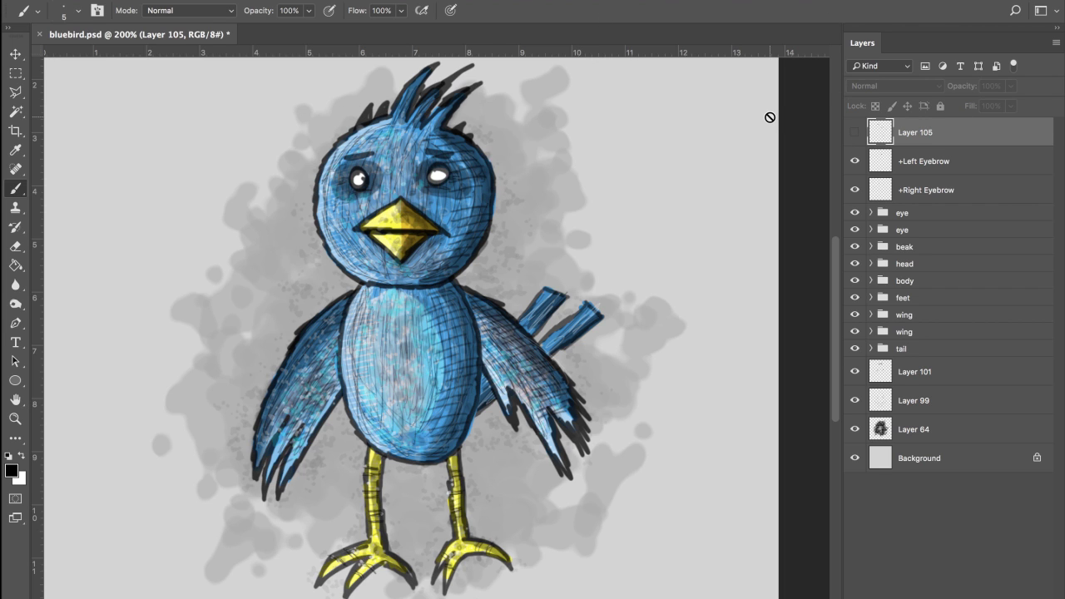